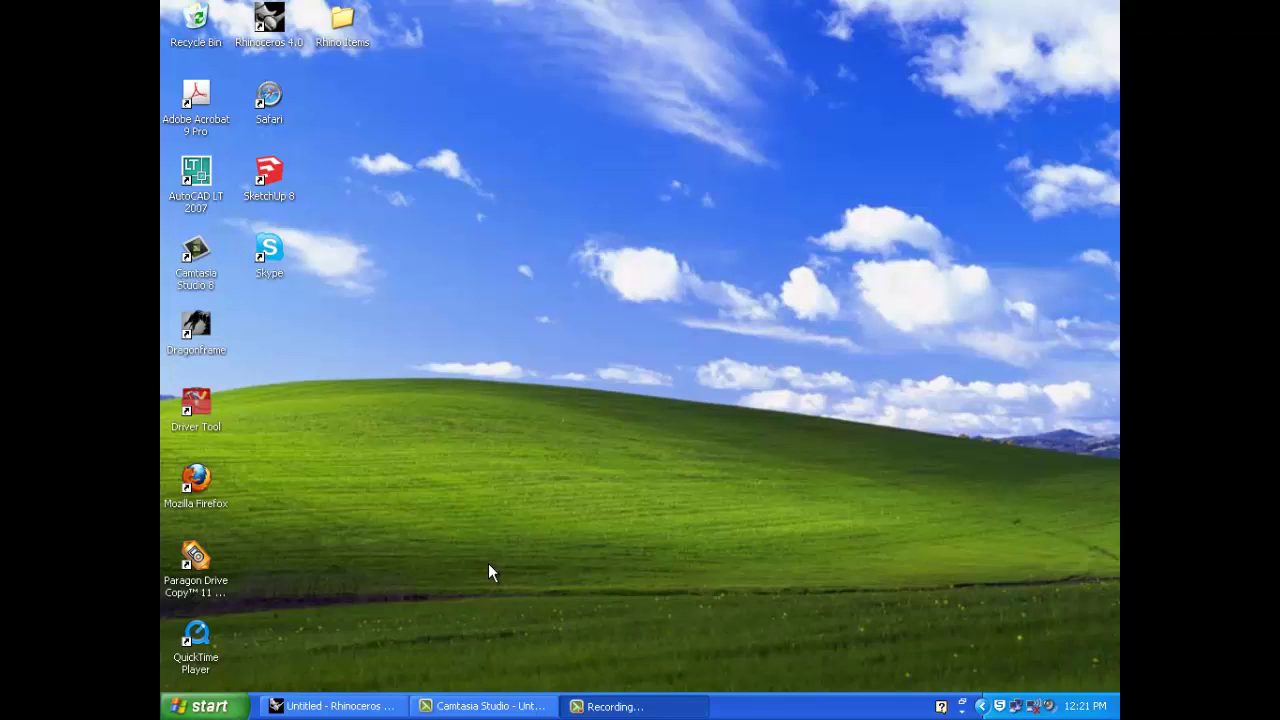
- Switch to Rhinoceros and orbit the Perspective view around the empty construction grid
click(366, 706)
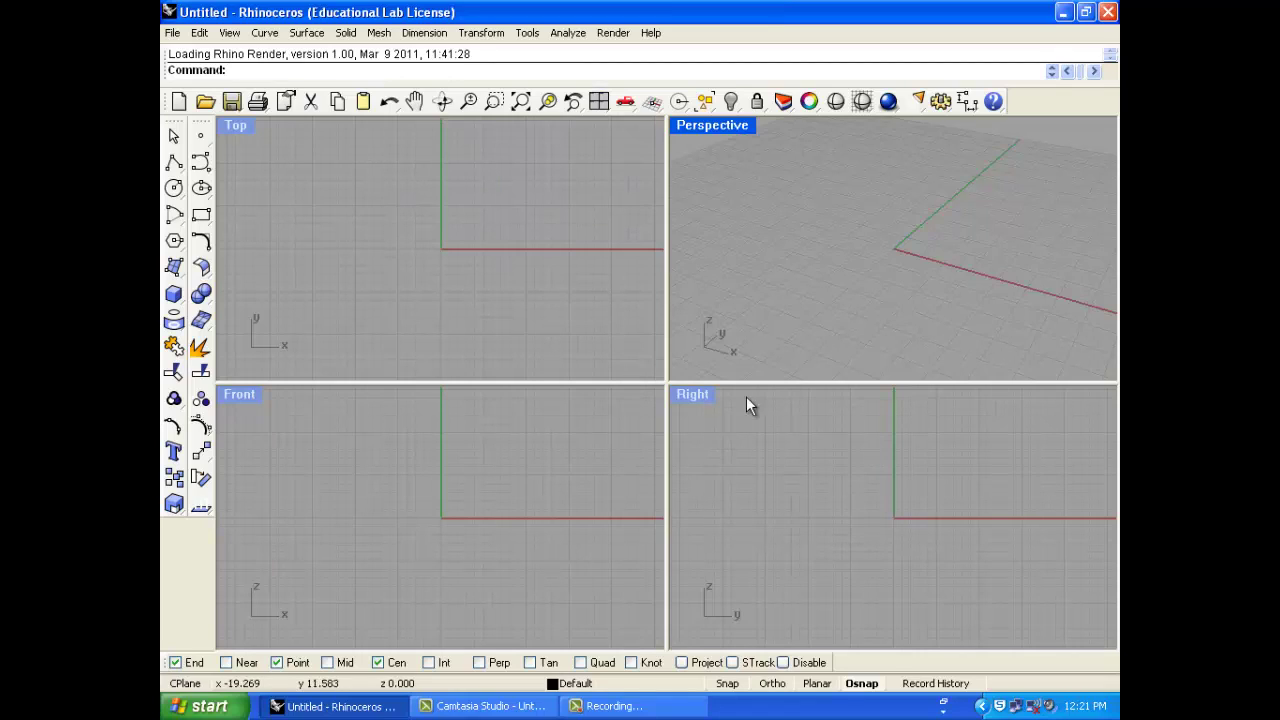
right_drag(846, 287, 886, 294)
right_drag(795, 293, 911, 269)
right_drag(811, 345, 848, 318)
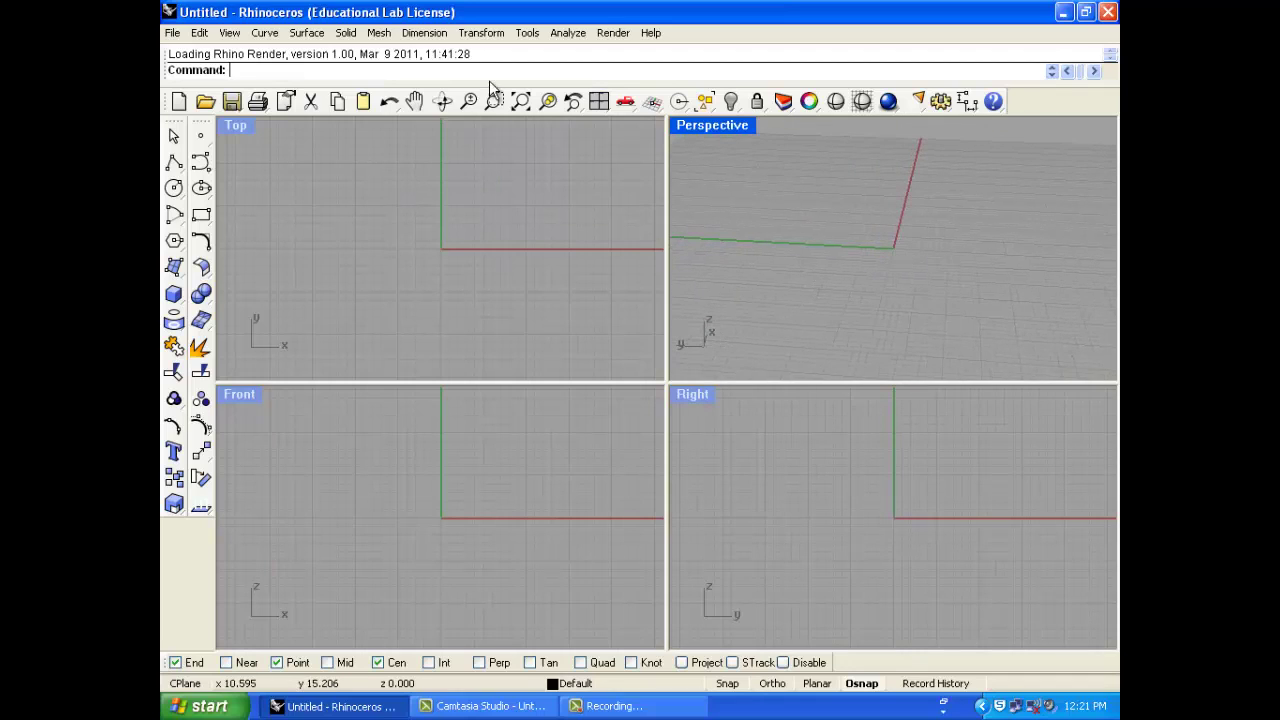
click(425, 34)
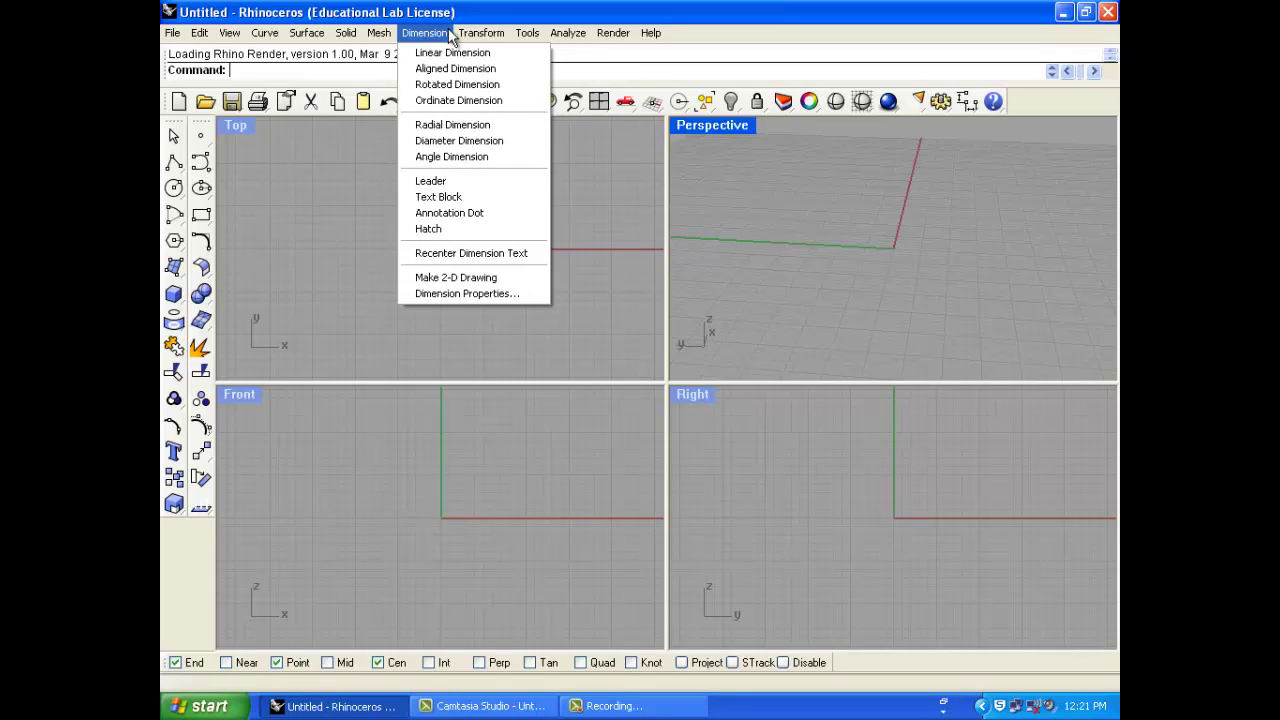
click(594, 231)
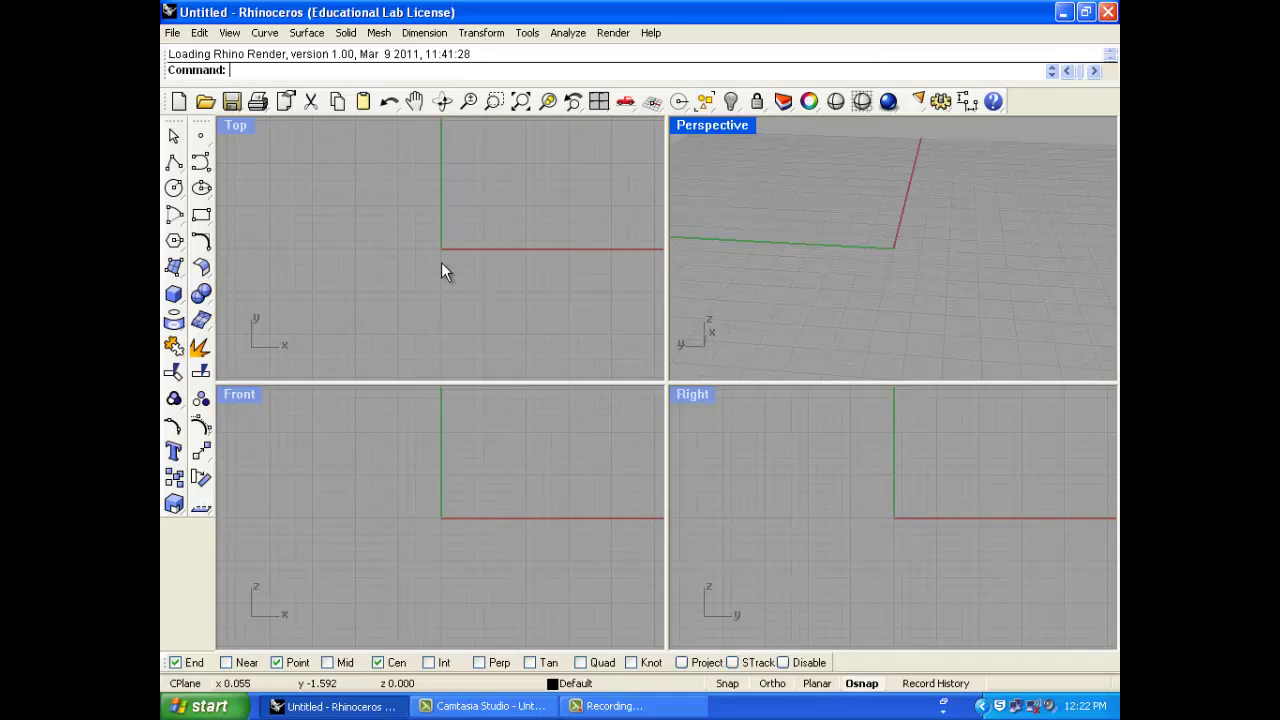
- Zoom in and out around the origin in the Top, Front and Perspective views
scroll(442, 264, down, 5)
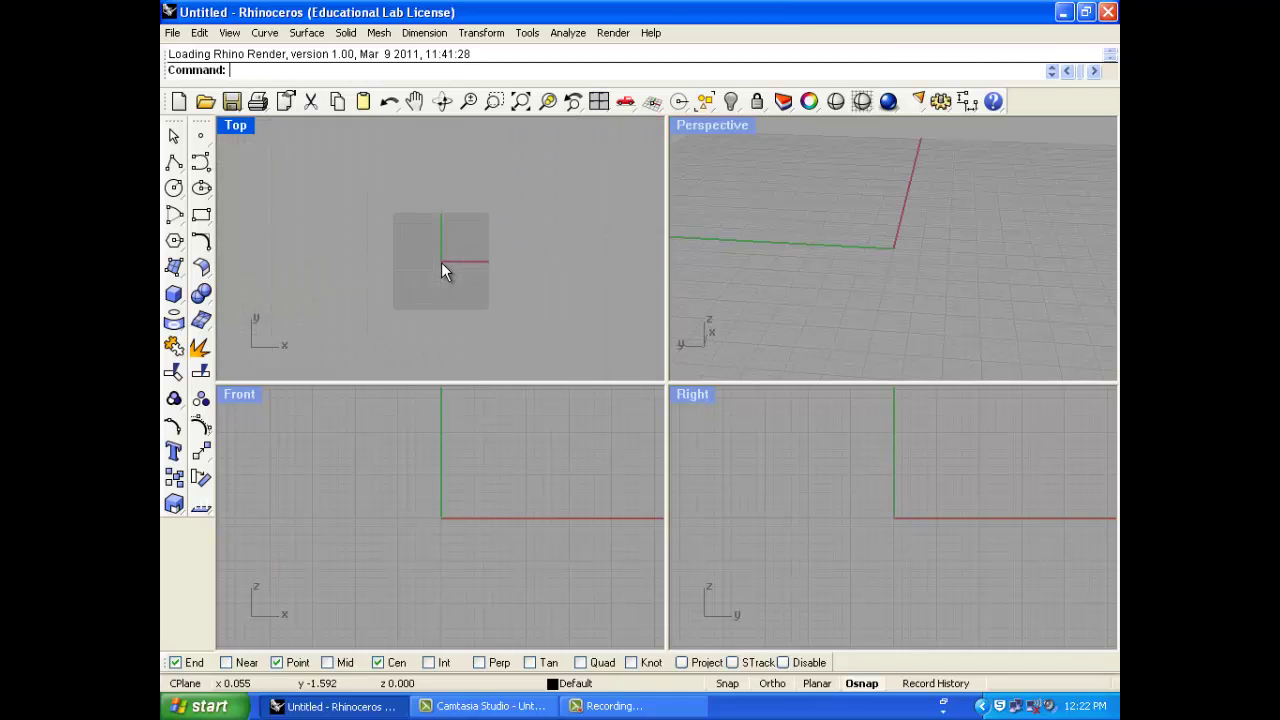
scroll(441, 262, down, 1)
scroll(439, 266, up, 6)
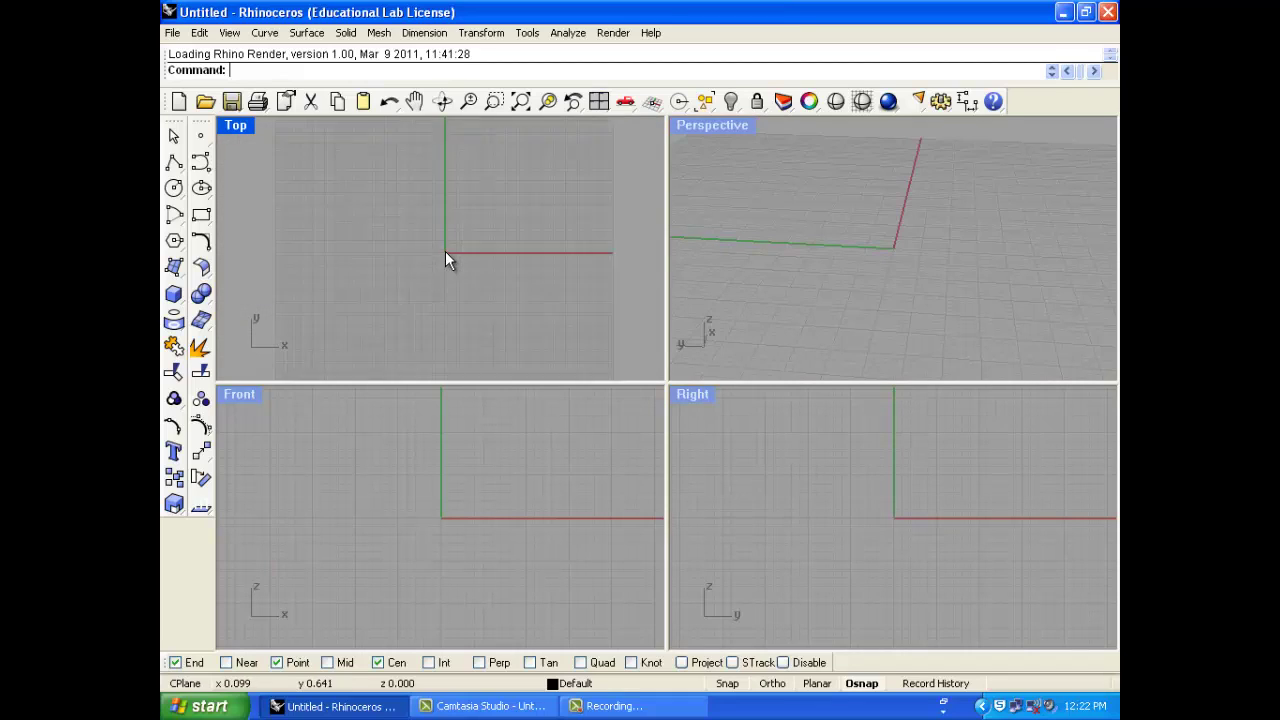
scroll(445, 275, up, 2)
scroll(432, 264, down, 2)
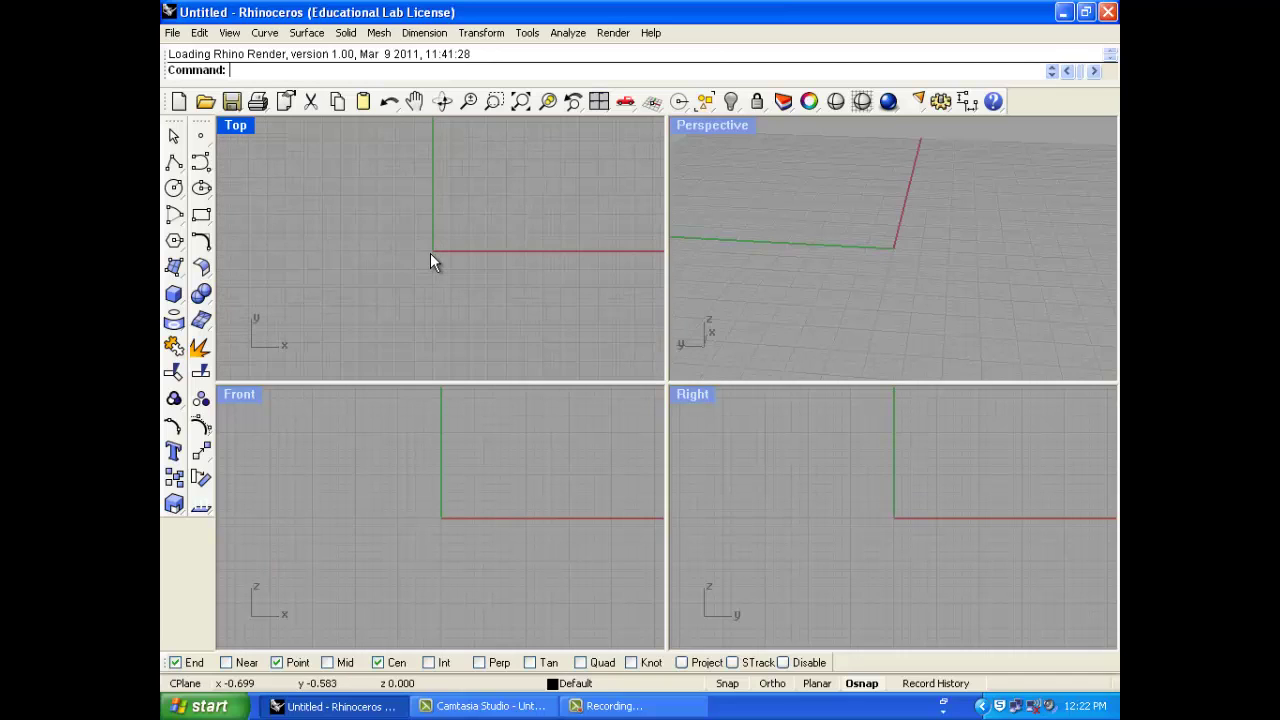
scroll(436, 513, down, 1)
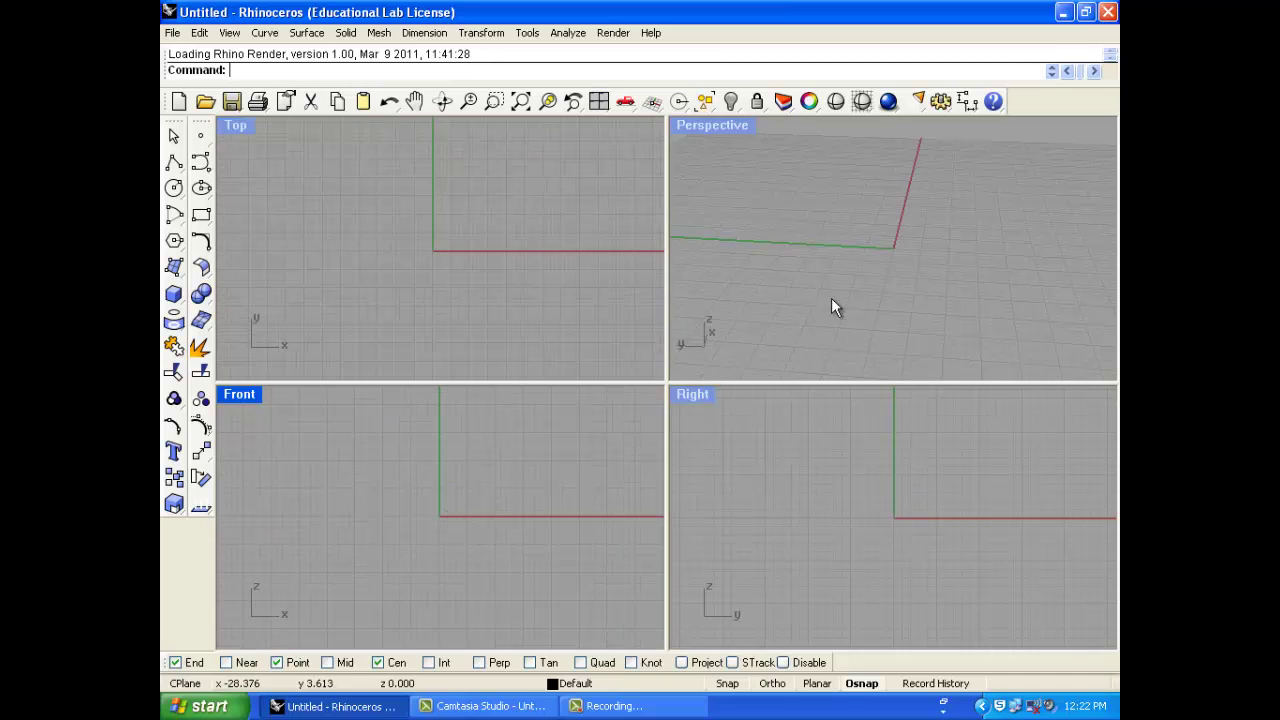
scroll(829, 272, down, 3)
scroll(829, 272, up, 2)
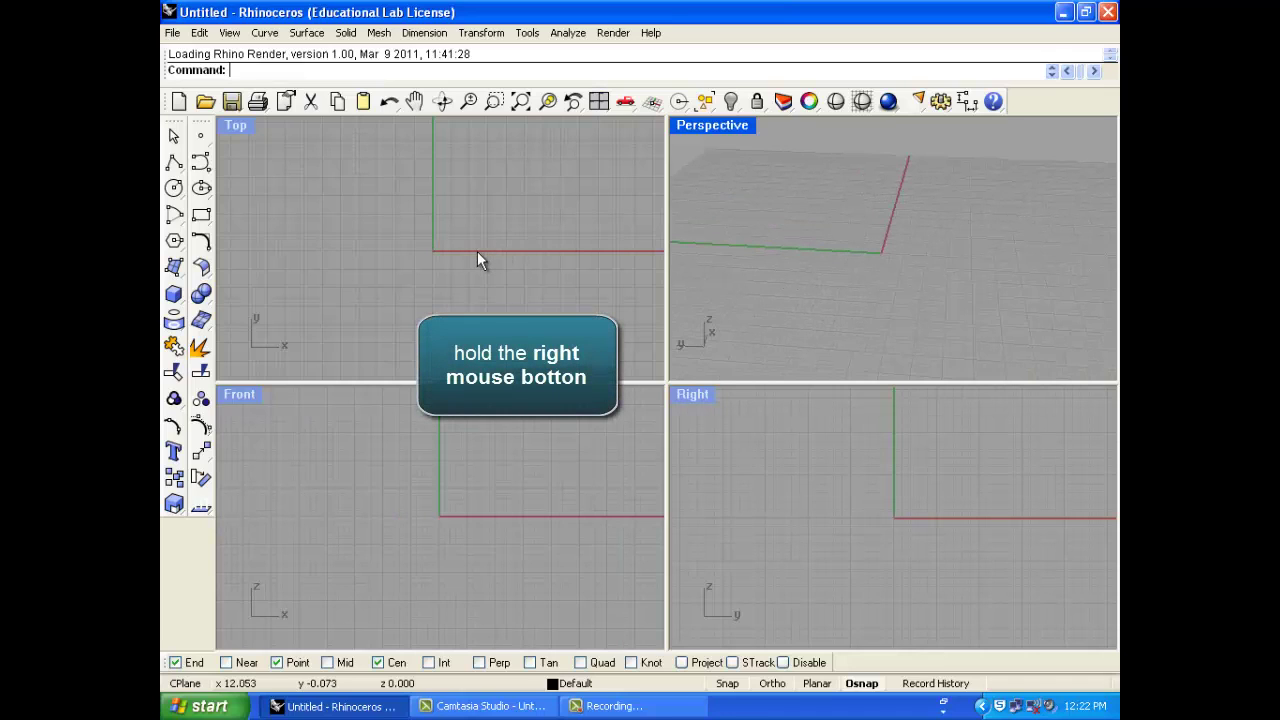
- Pan the Top, Front and Right views and orbit the Perspective view around the origin
mouse_move(435, 253)
right_down()
mouse_move(488, 254)
mouse_move(371, 257)
mouse_move(451, 277)
mouse_move(451, 263)
right_up()
right_drag(443, 495, 434, 487)
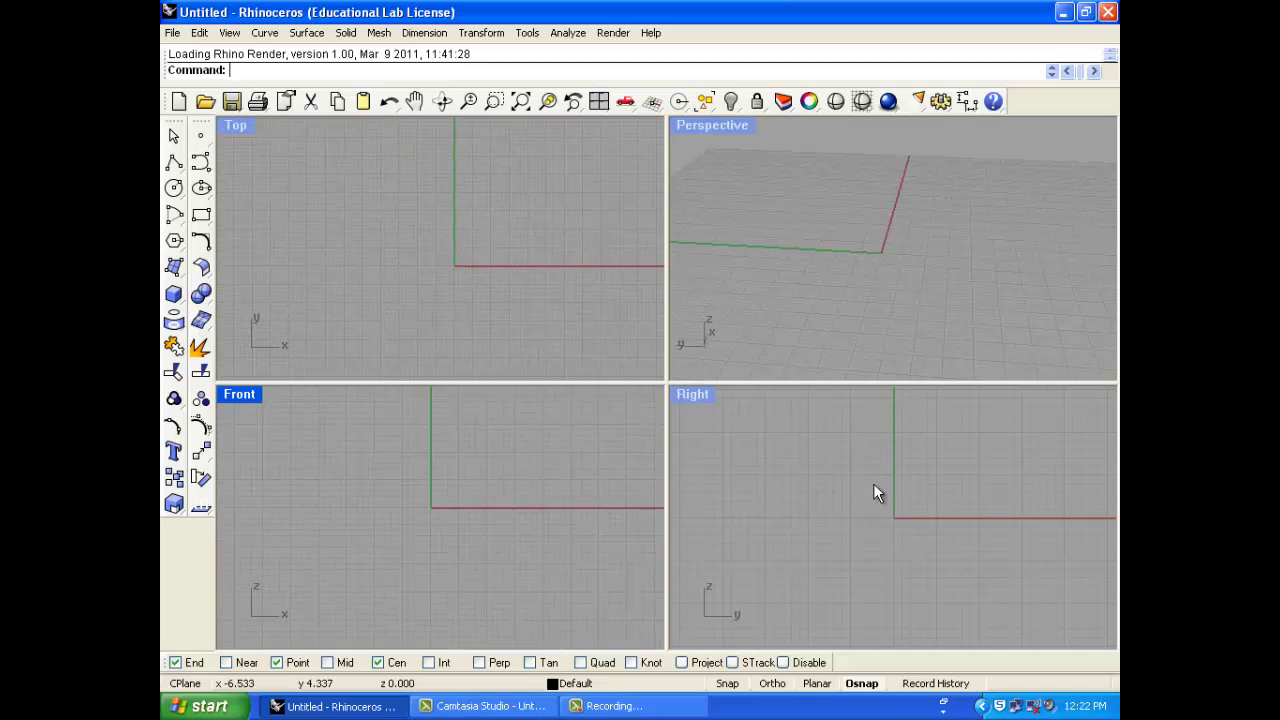
right_drag(882, 503, 891, 528)
right_drag(856, 292, 942, 249)
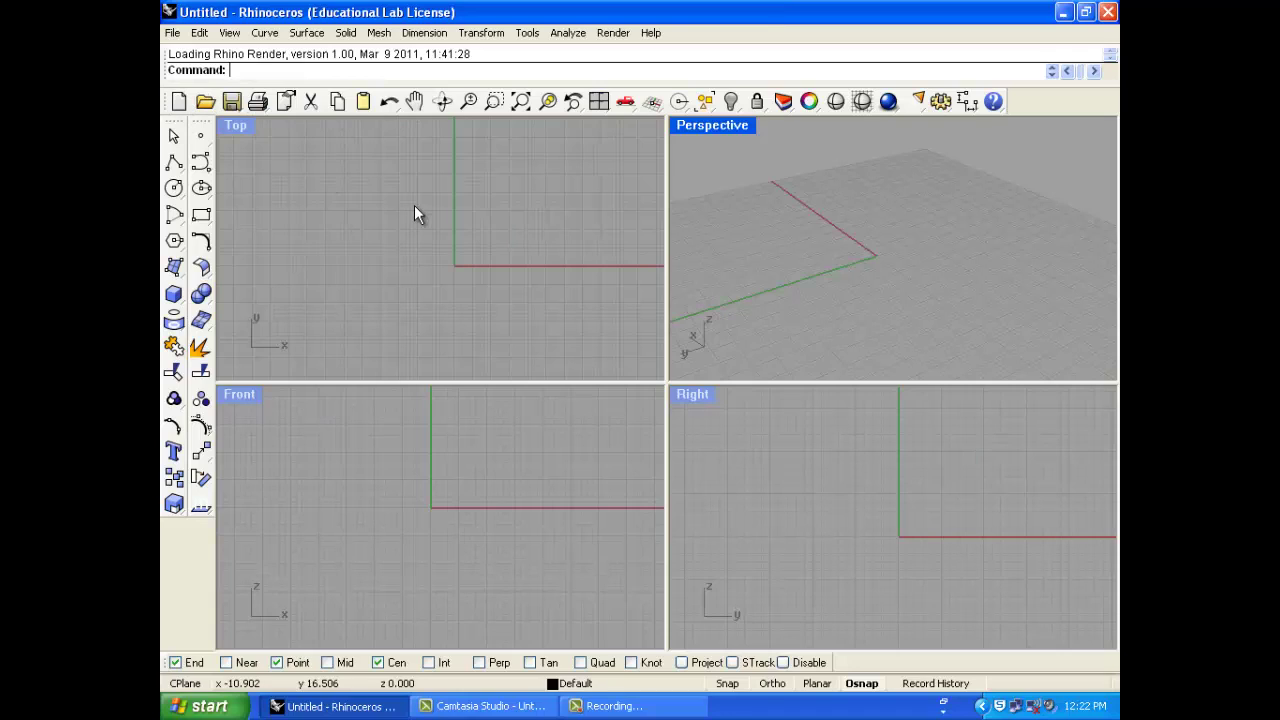
click(310, 34)
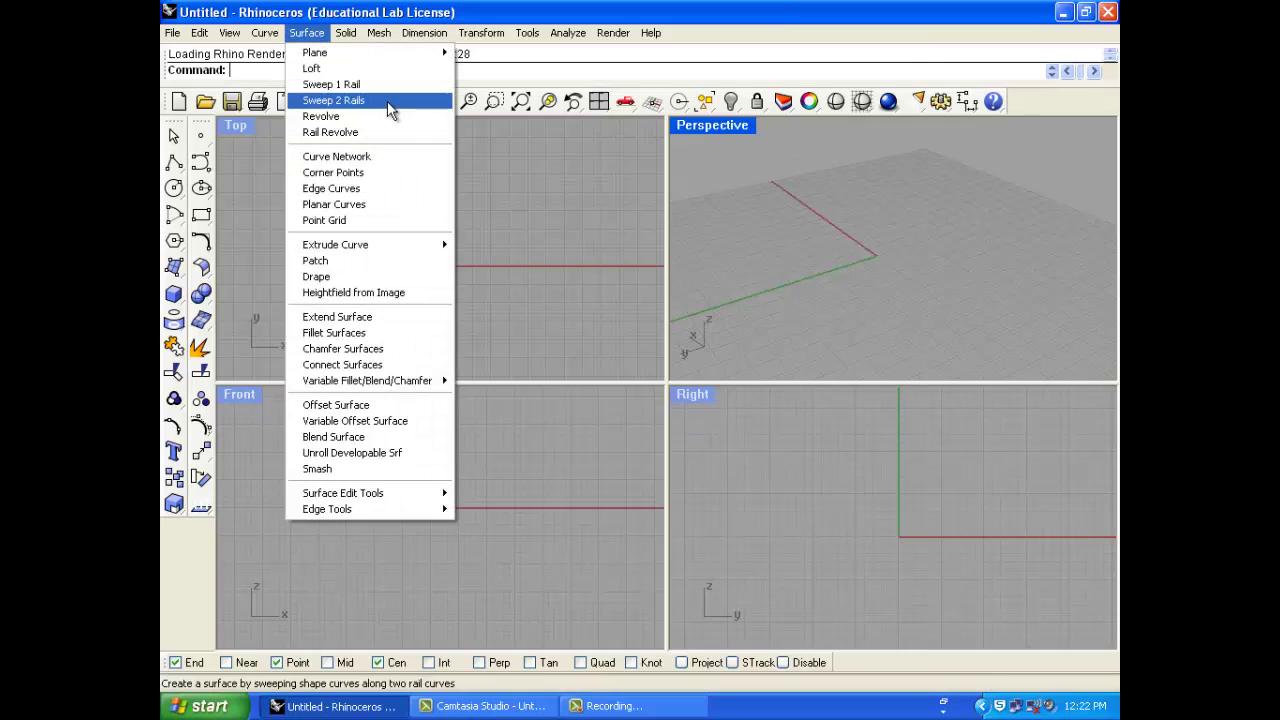
click(564, 170)
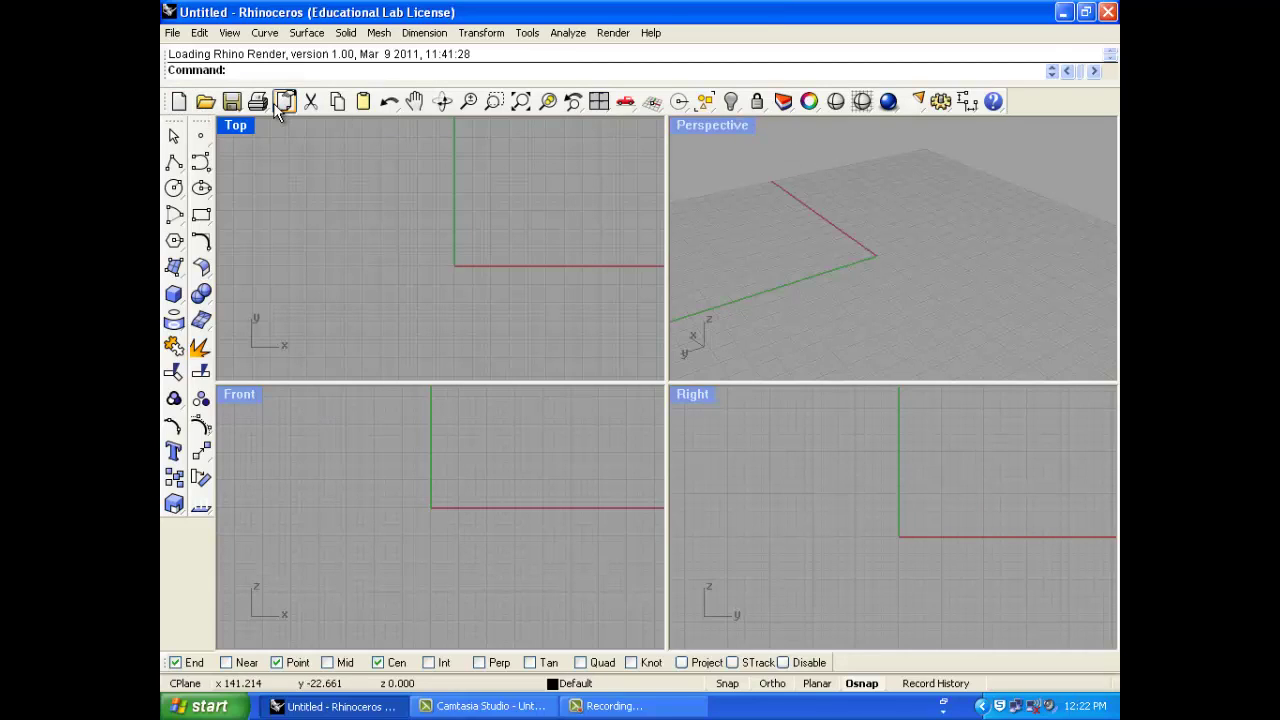
- Start a new model from the Small Objects - Inches template
click(181, 104)
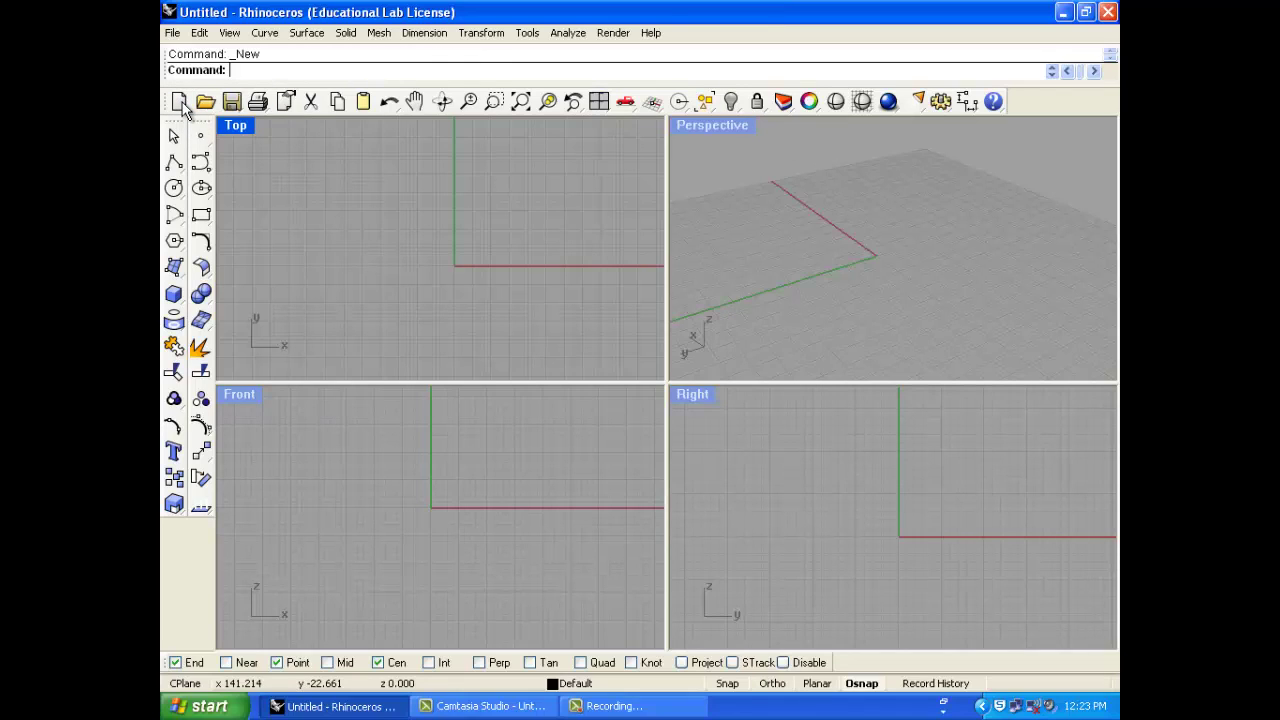
click(626, 380)
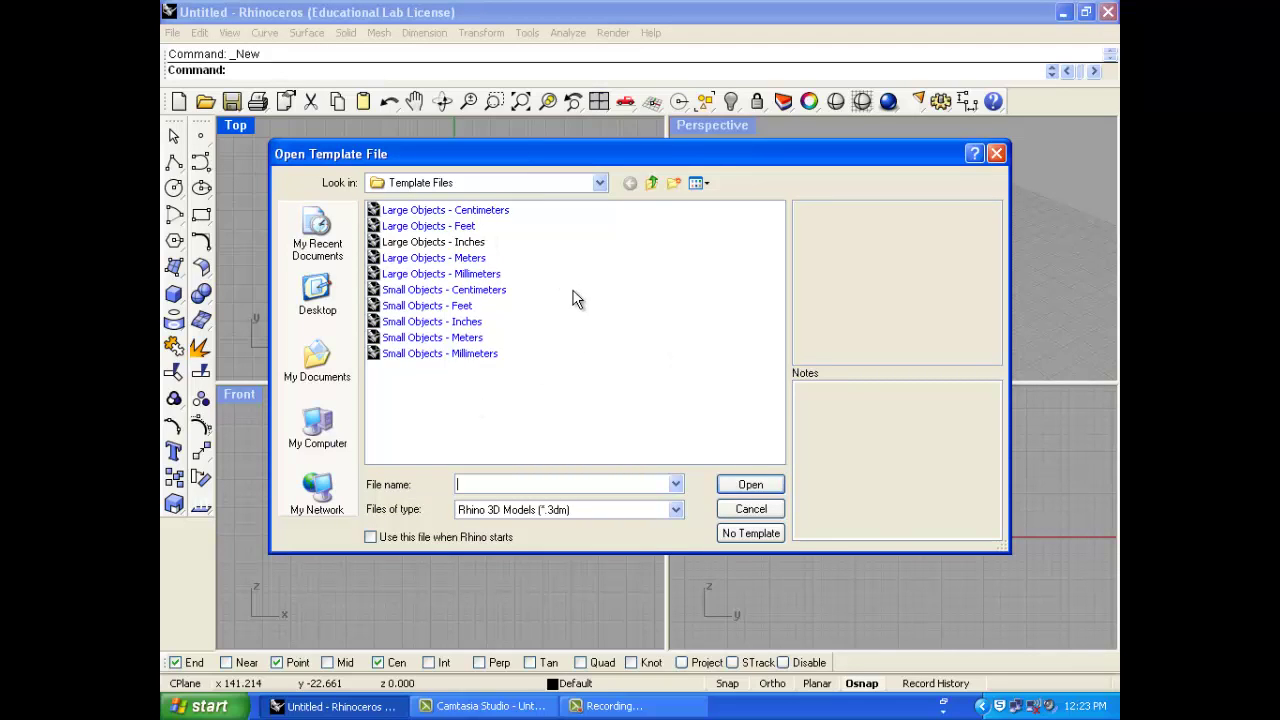
click(472, 322)
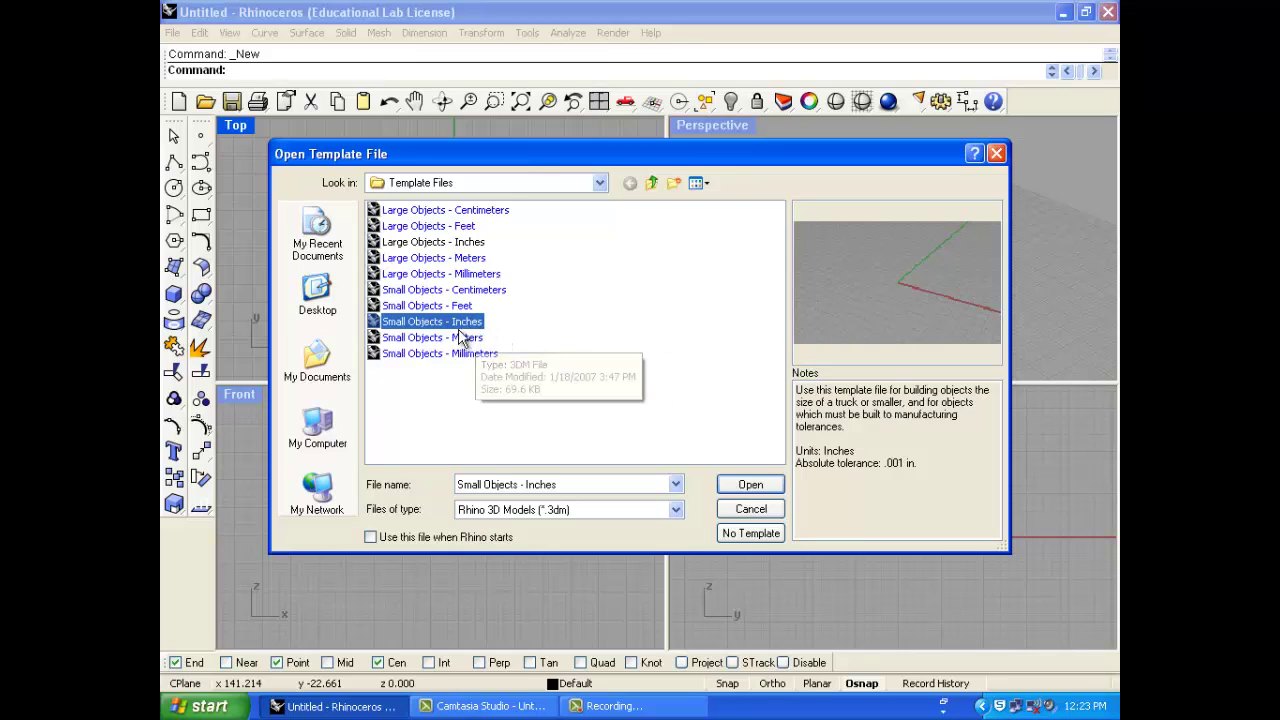
click(750, 485)
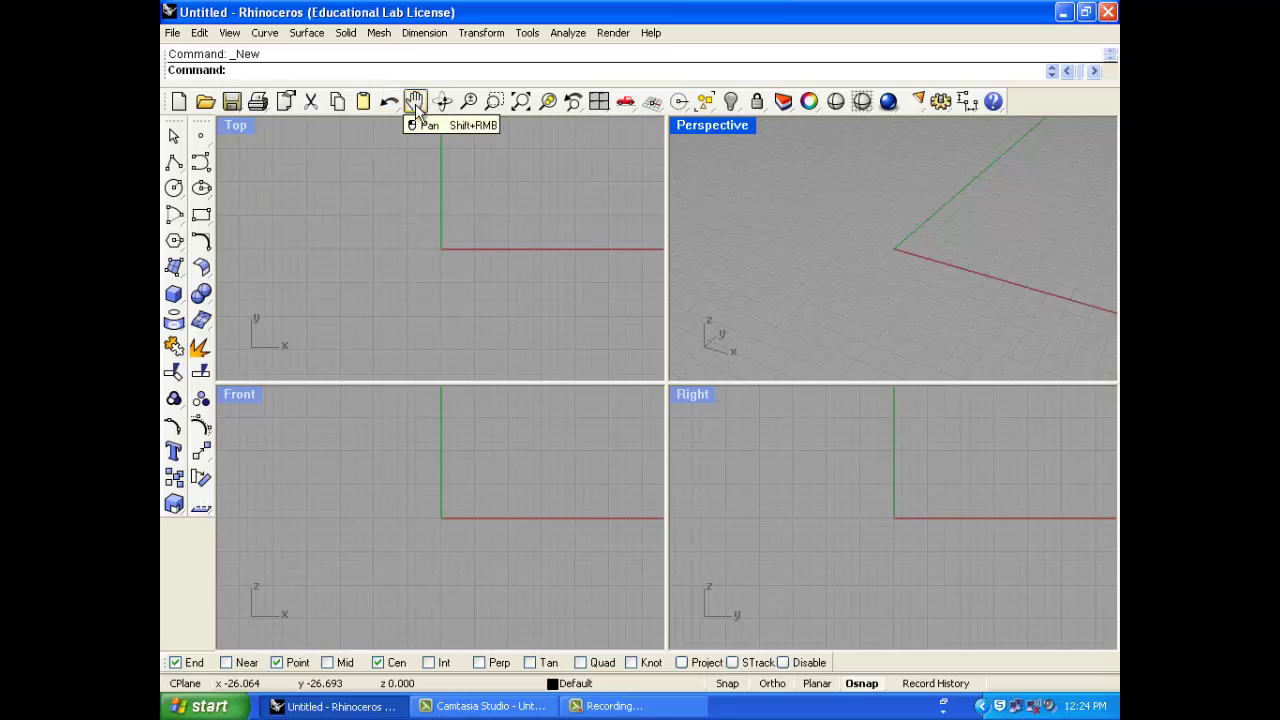
- Draw a small solid box by its corners and height, with its base overlapping the origin
right_drag(450, 238, 437, 231)
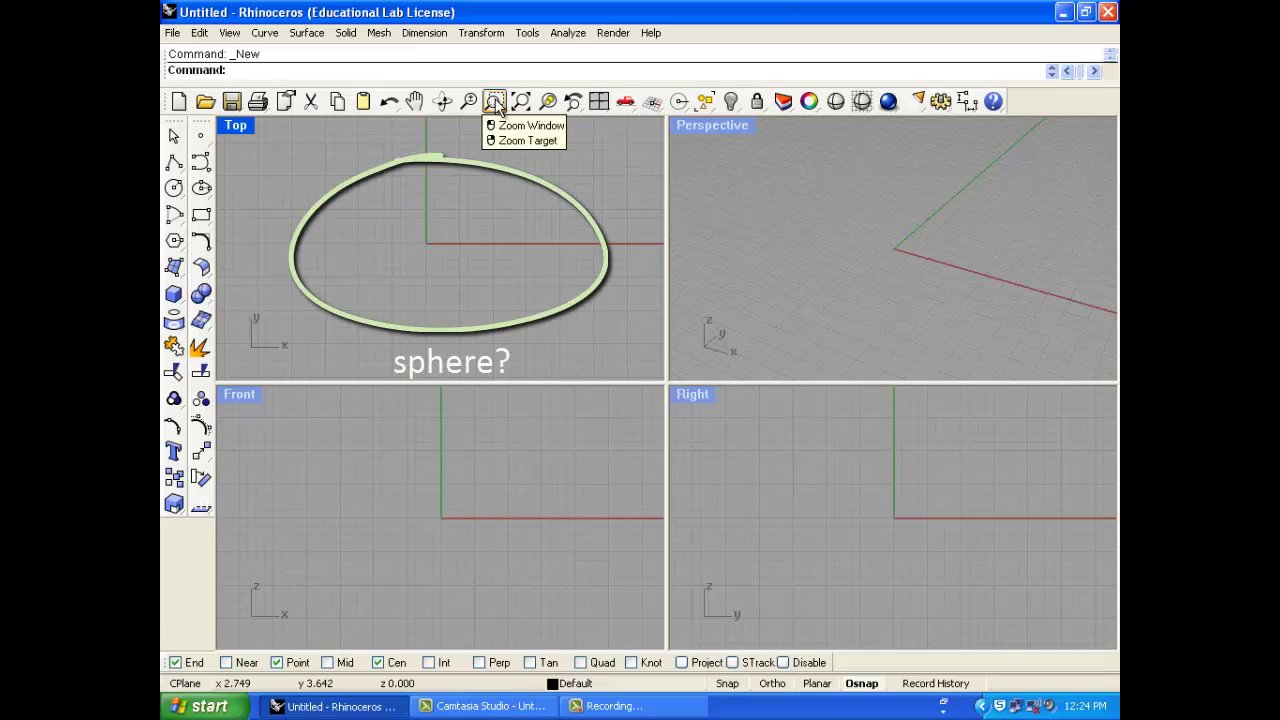
click(174, 294)
click(417, 215)
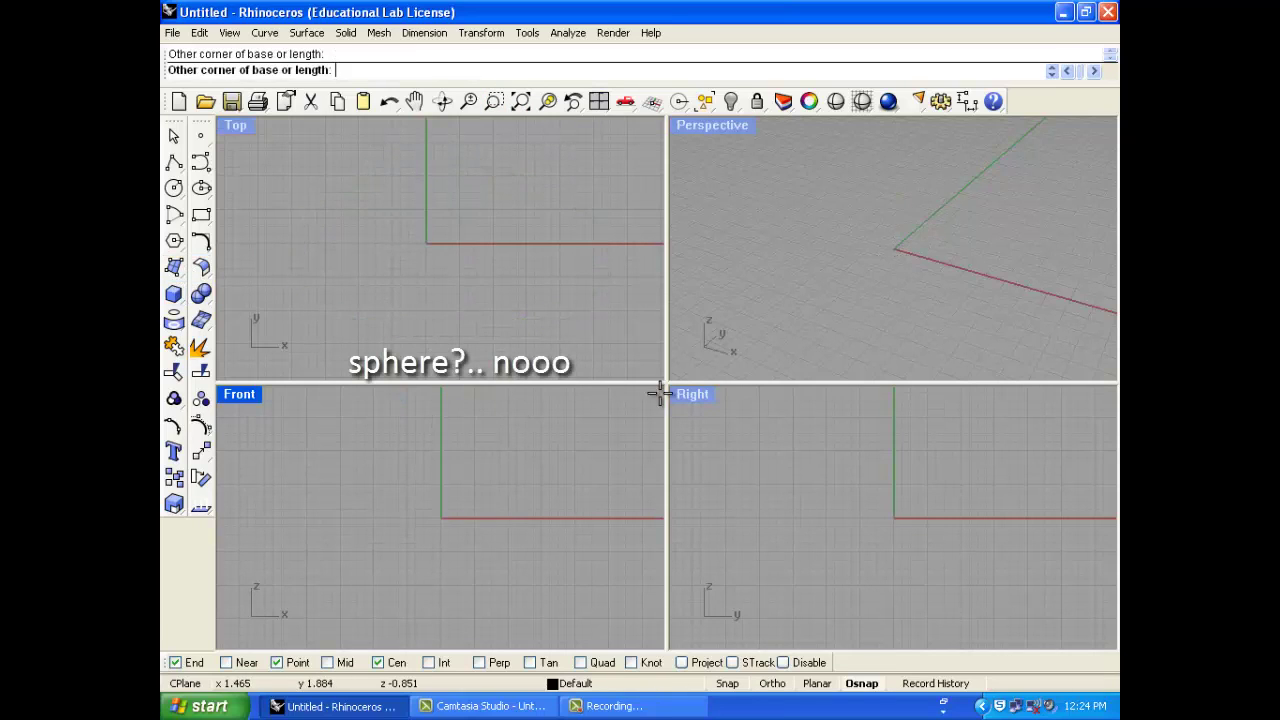
click(882, 290)
click(930, 238)
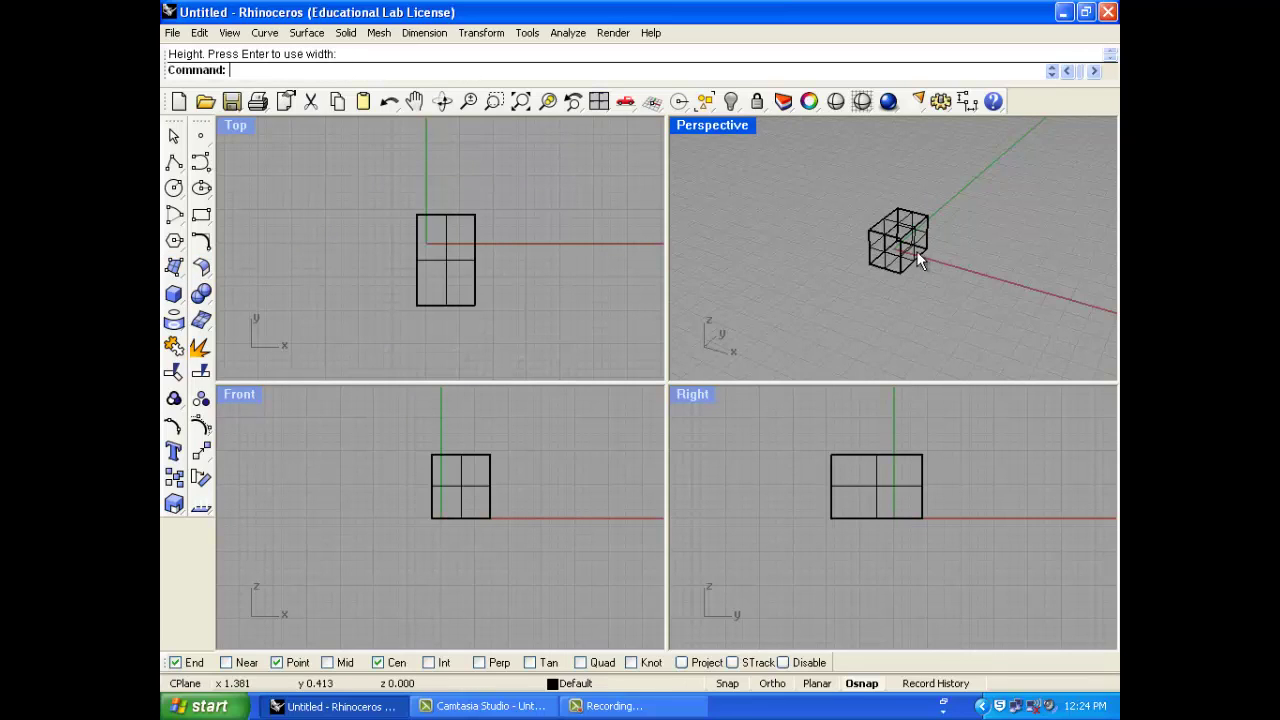
- Set the Perspective viewport to Shaded display and orbit around the box
click(724, 128)
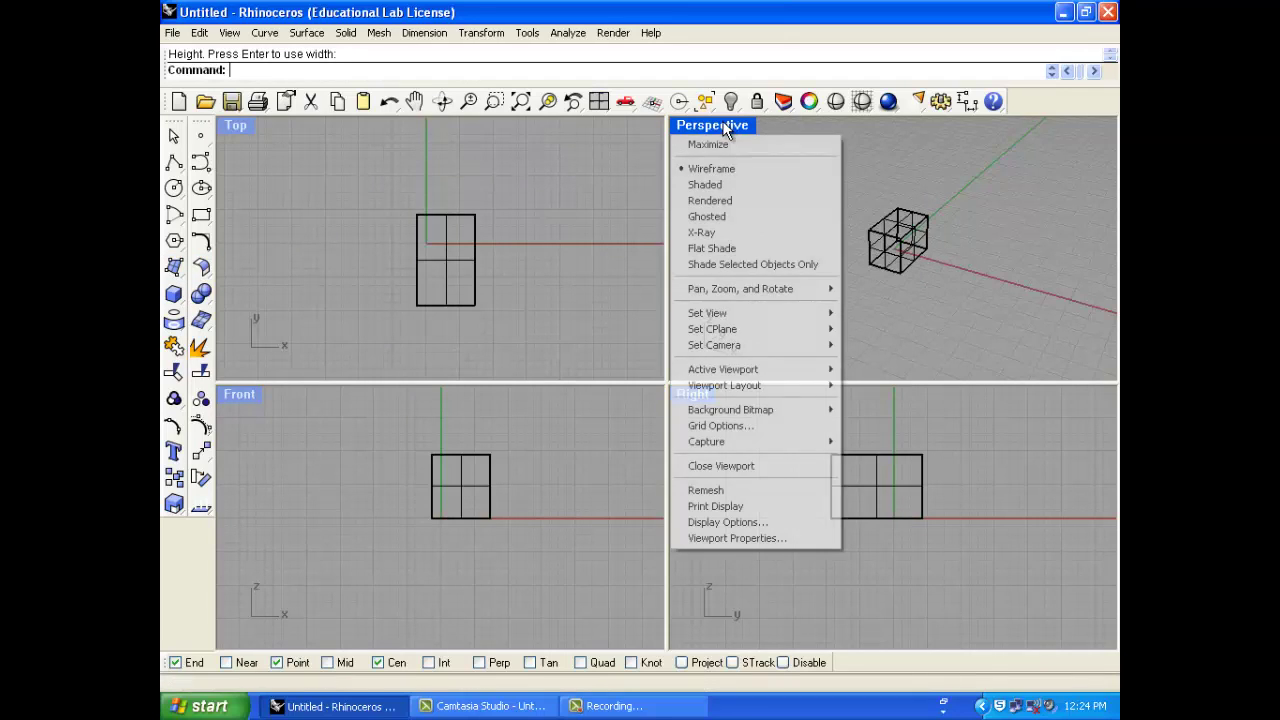
click(708, 185)
right_drag(885, 261, 958, 252)
- Use Zoom Window to frame the box closely in the Perspective view, and zoom back out
click(493, 102)
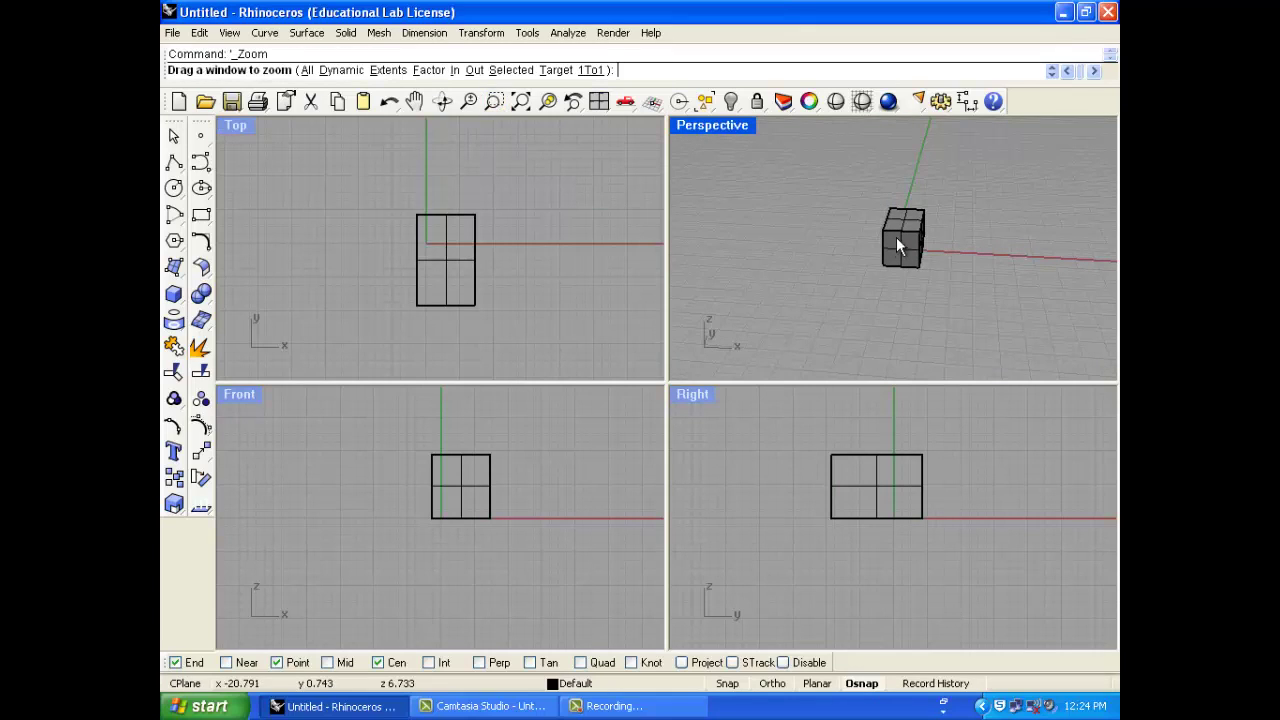
drag(865, 200, 960, 282)
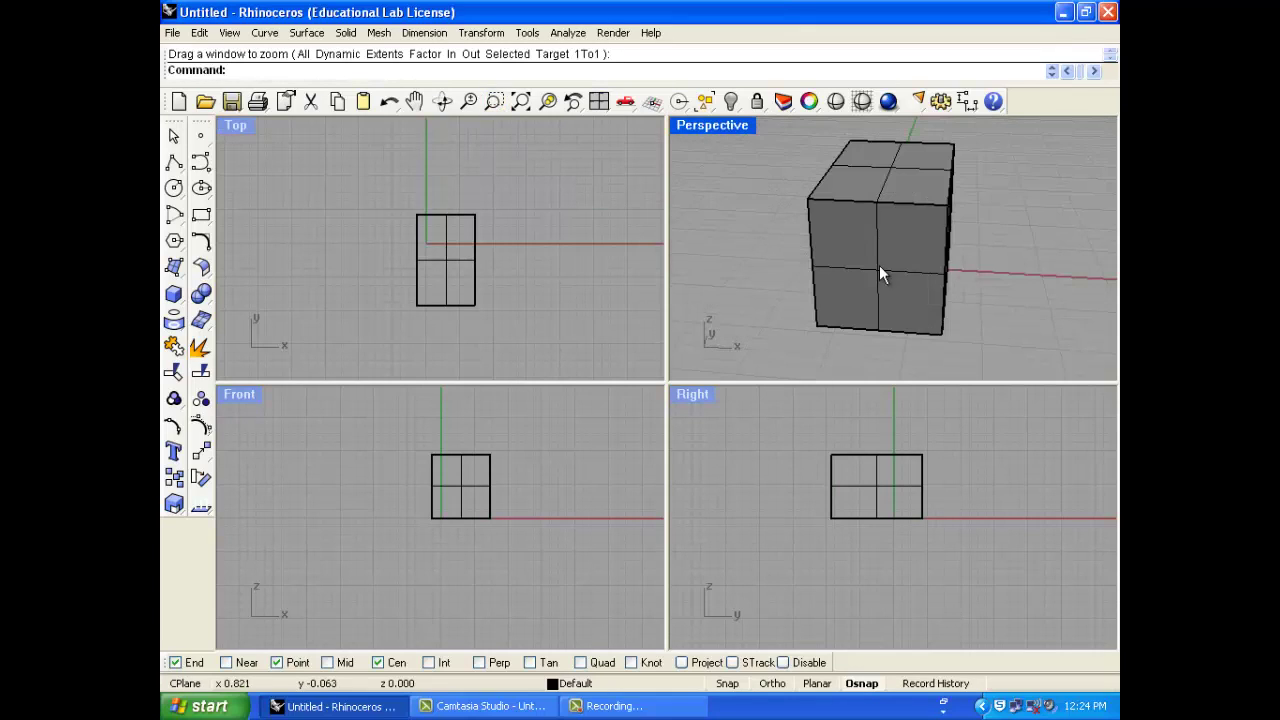
scroll(863, 261, down, 4)
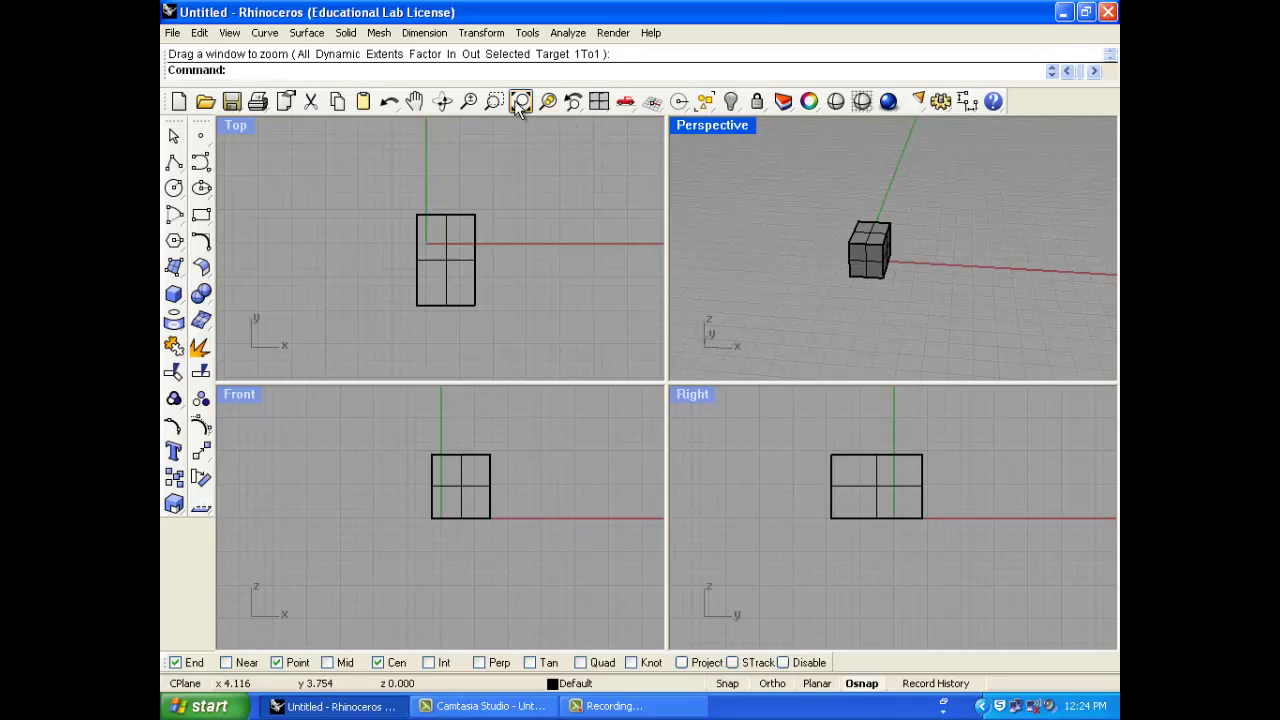
- Select the box and use Zoom Selected on it in the Perspective view, then deselect it and zoom out
click(855, 258)
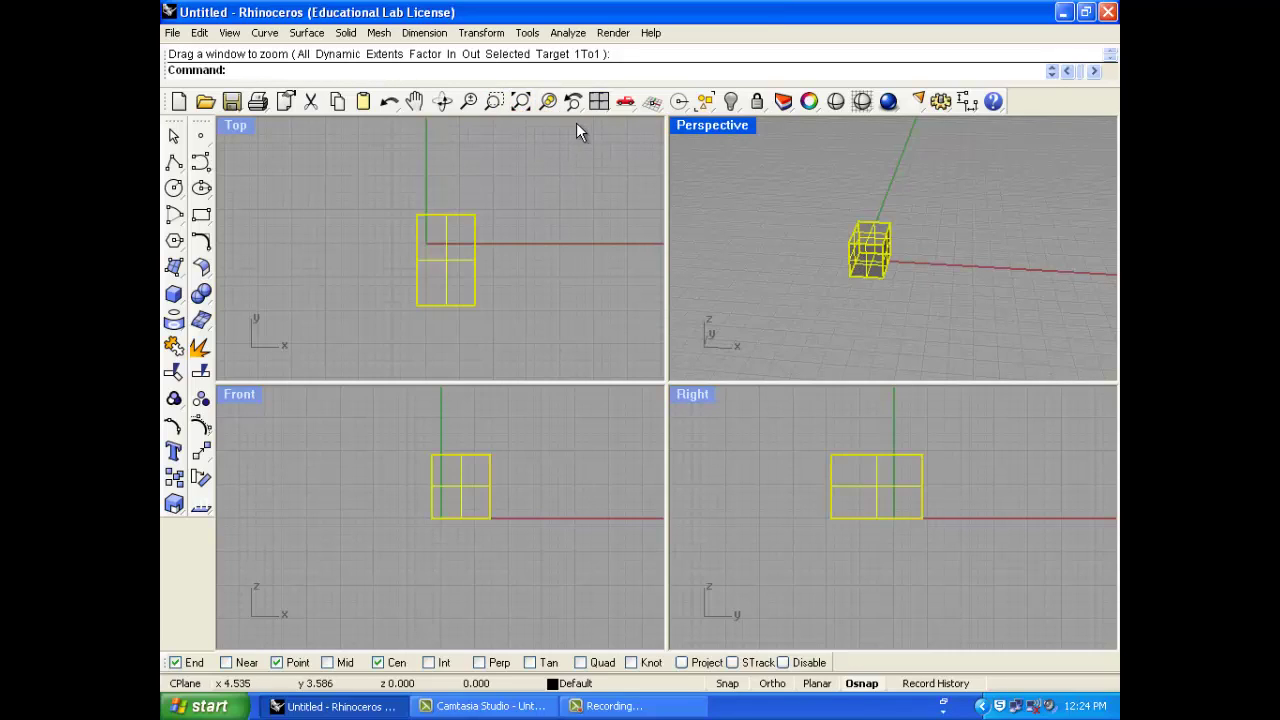
click(547, 102)
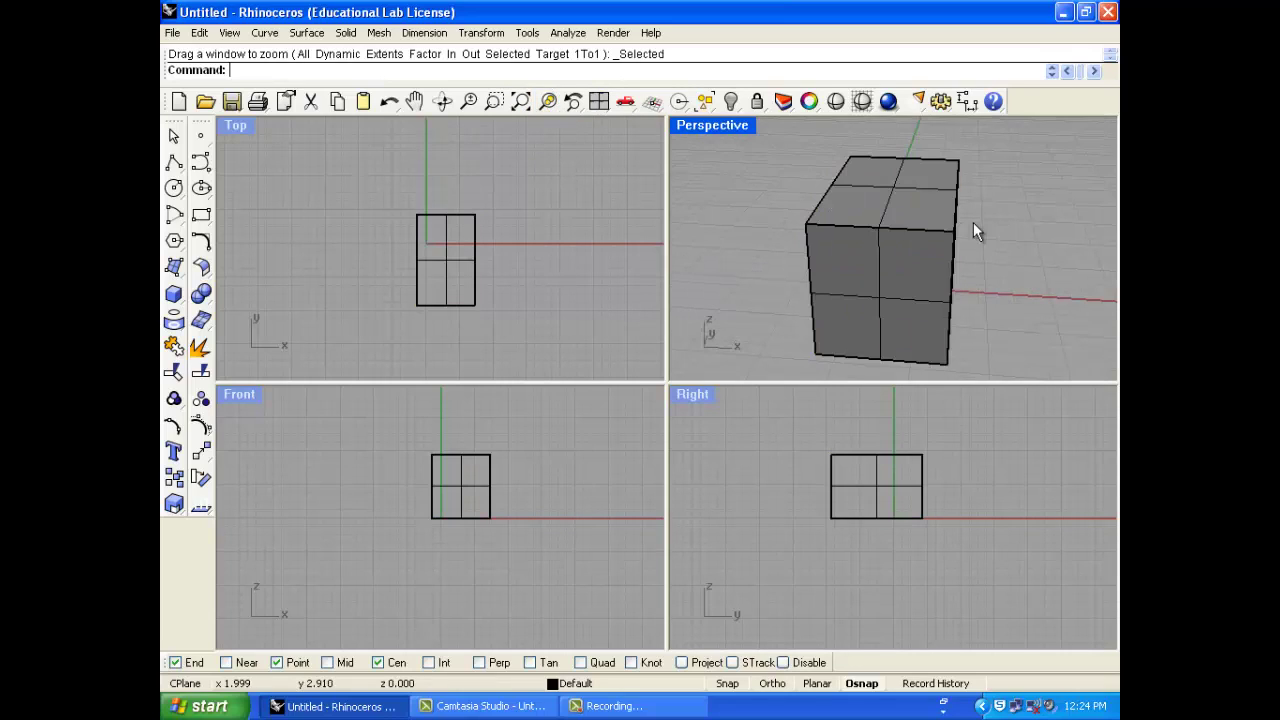
scroll(814, 224, down, 4)
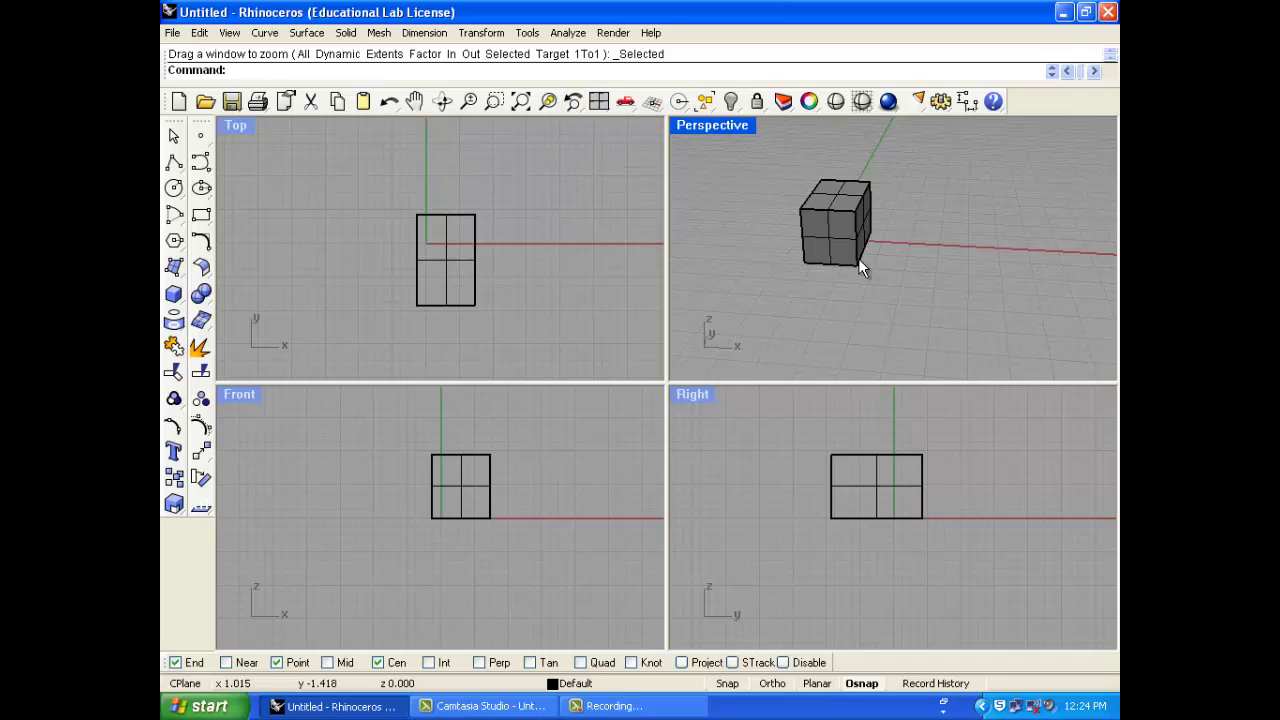
- Zoom the Top, Front and Perspective views far in and out to see the box at extreme scales
click(803, 268)
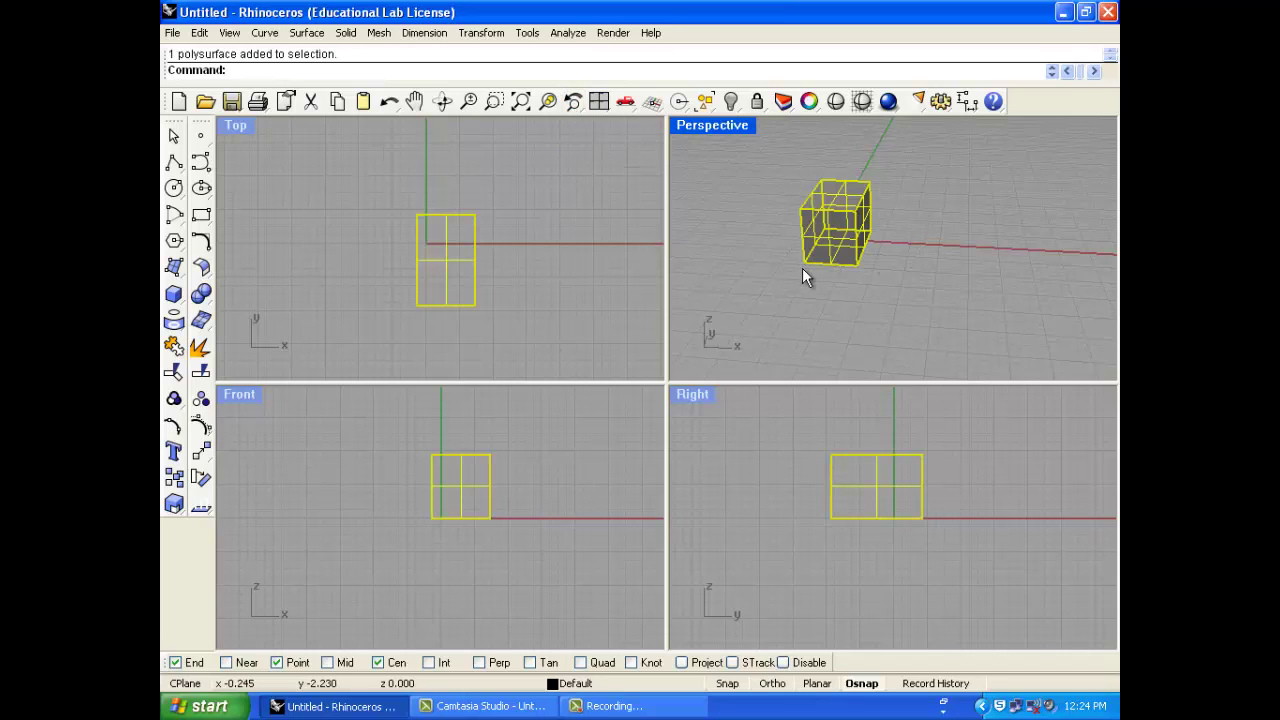
click(575, 261)
scroll(428, 267, up, 5)
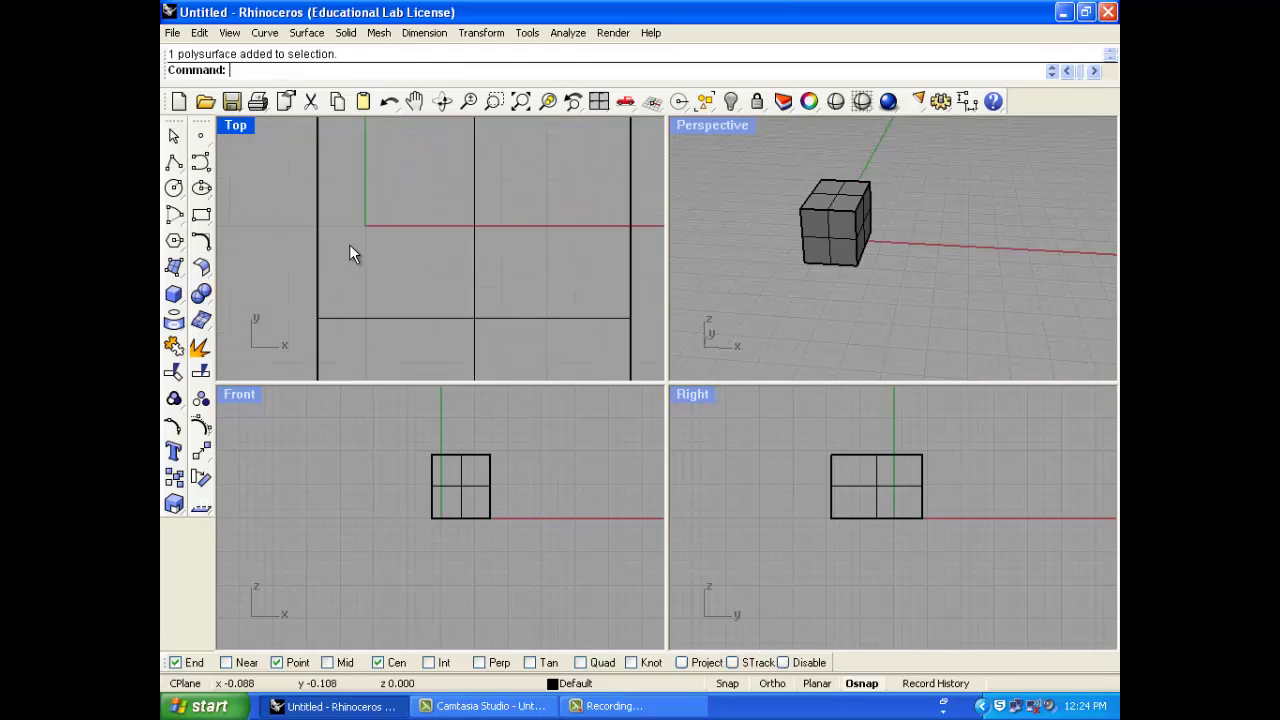
scroll(396, 244, up, 3)
scroll(450, 552, down, 4)
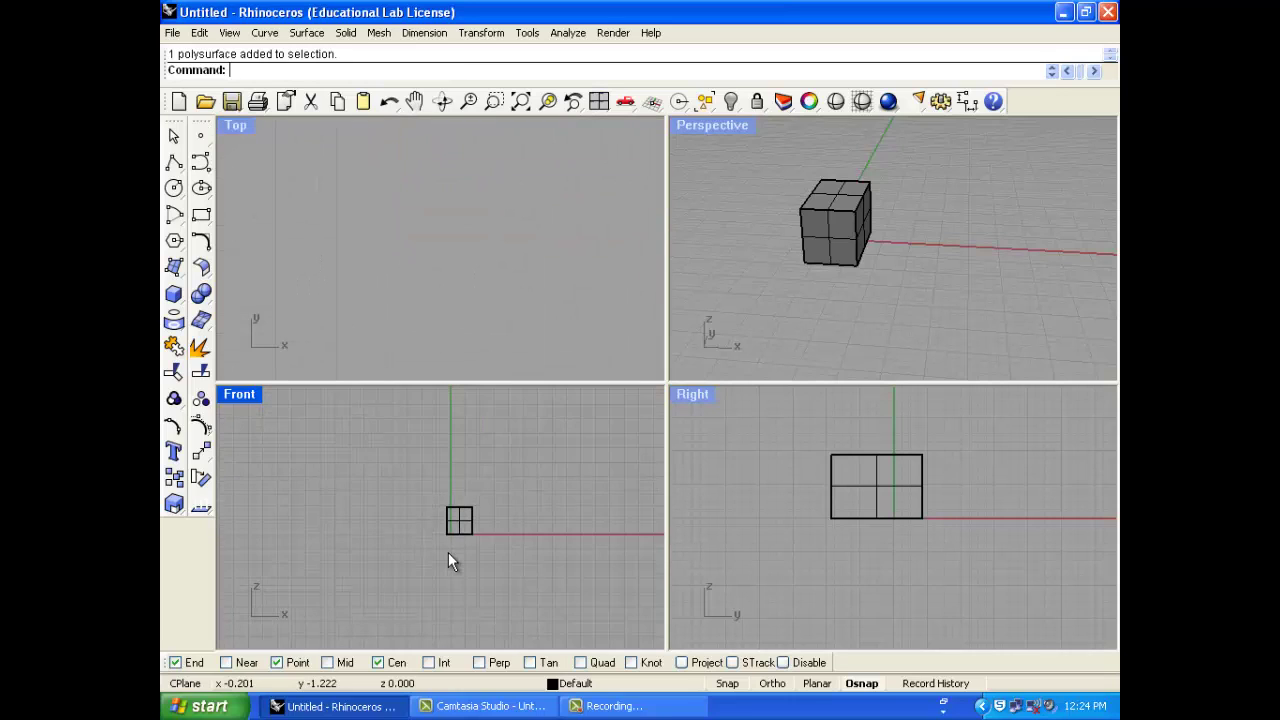
scroll(450, 552, down, 4)
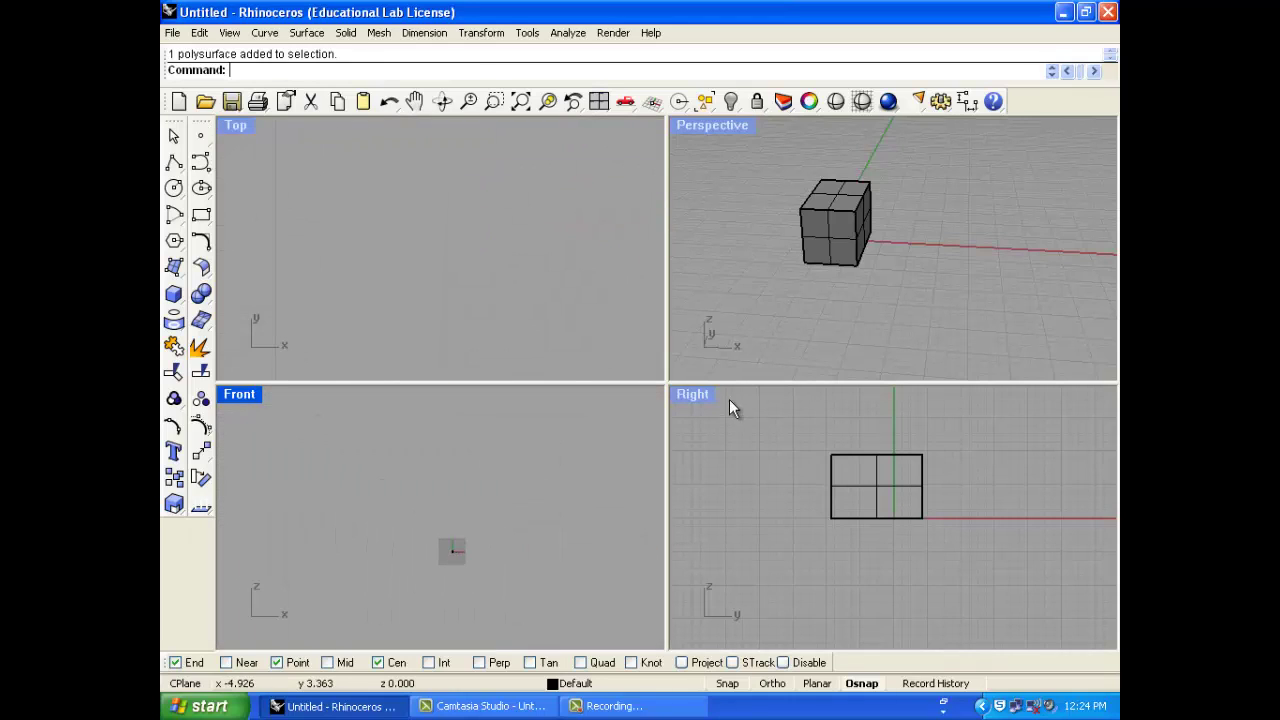
scroll(805, 292, down, 6)
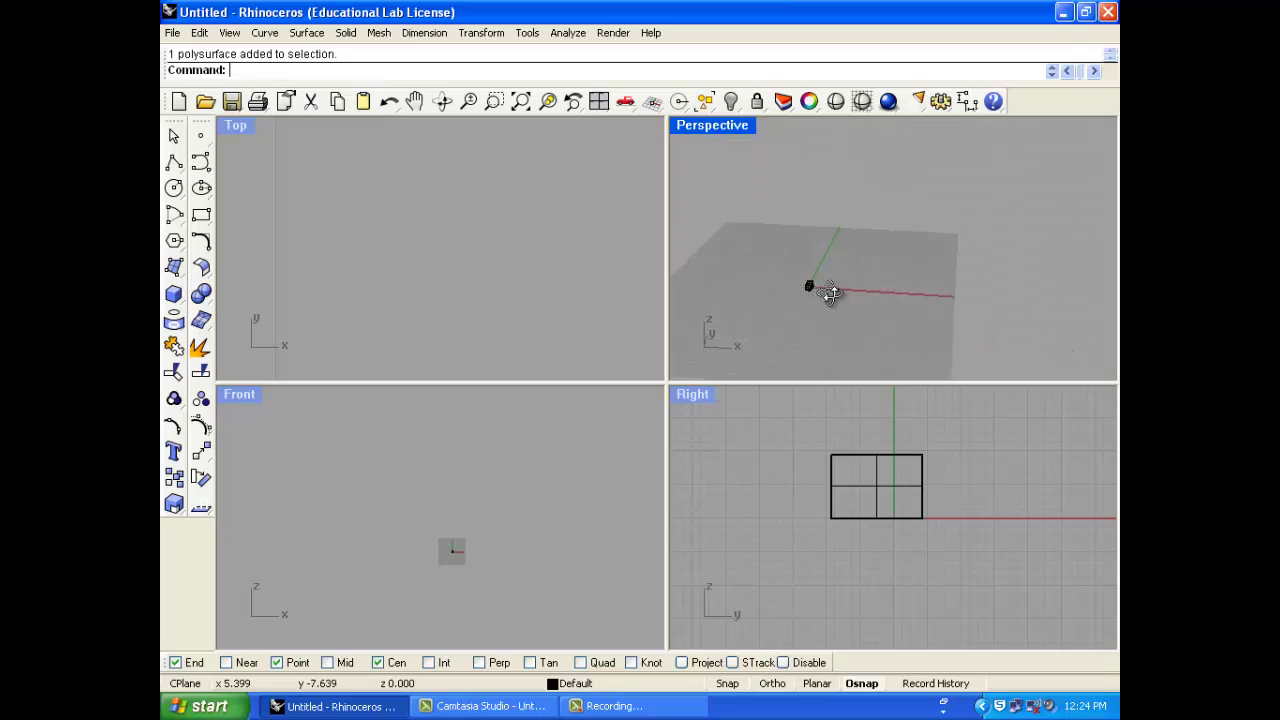
scroll(829, 293, down, 3)
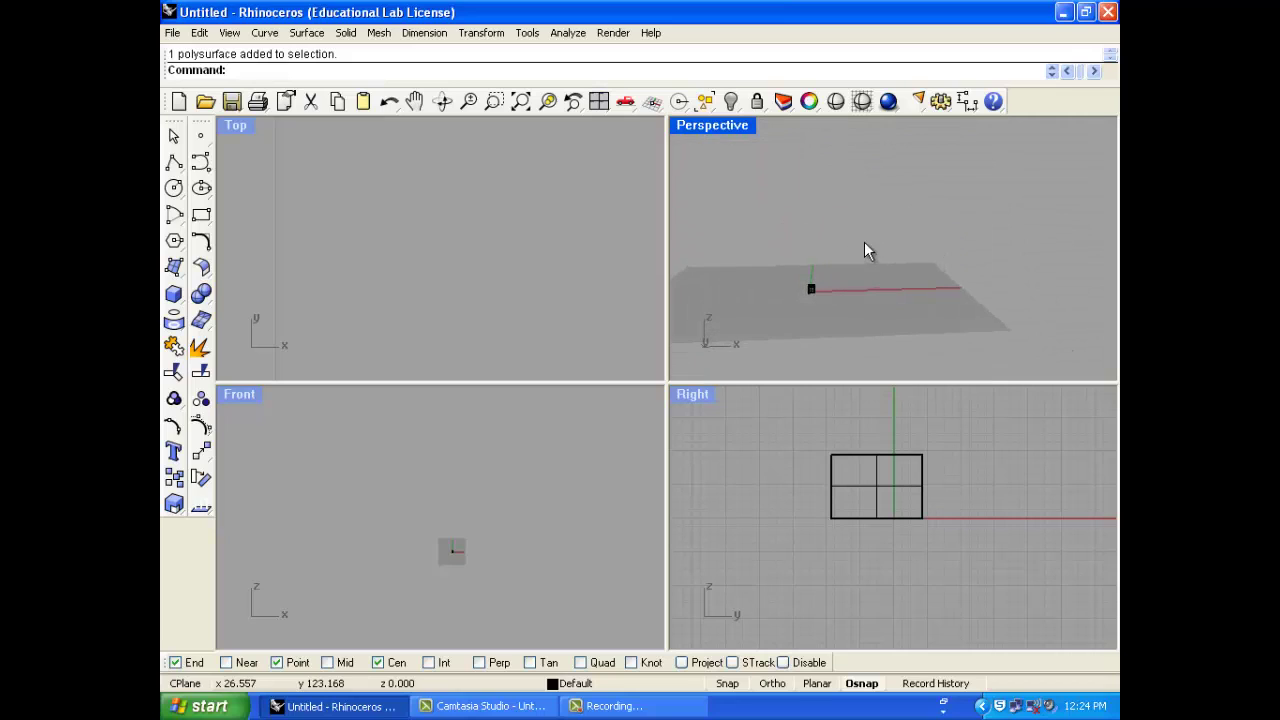
- Restore the default four-viewport layout with the 4View command and make the Top viewport active
click(598, 102)
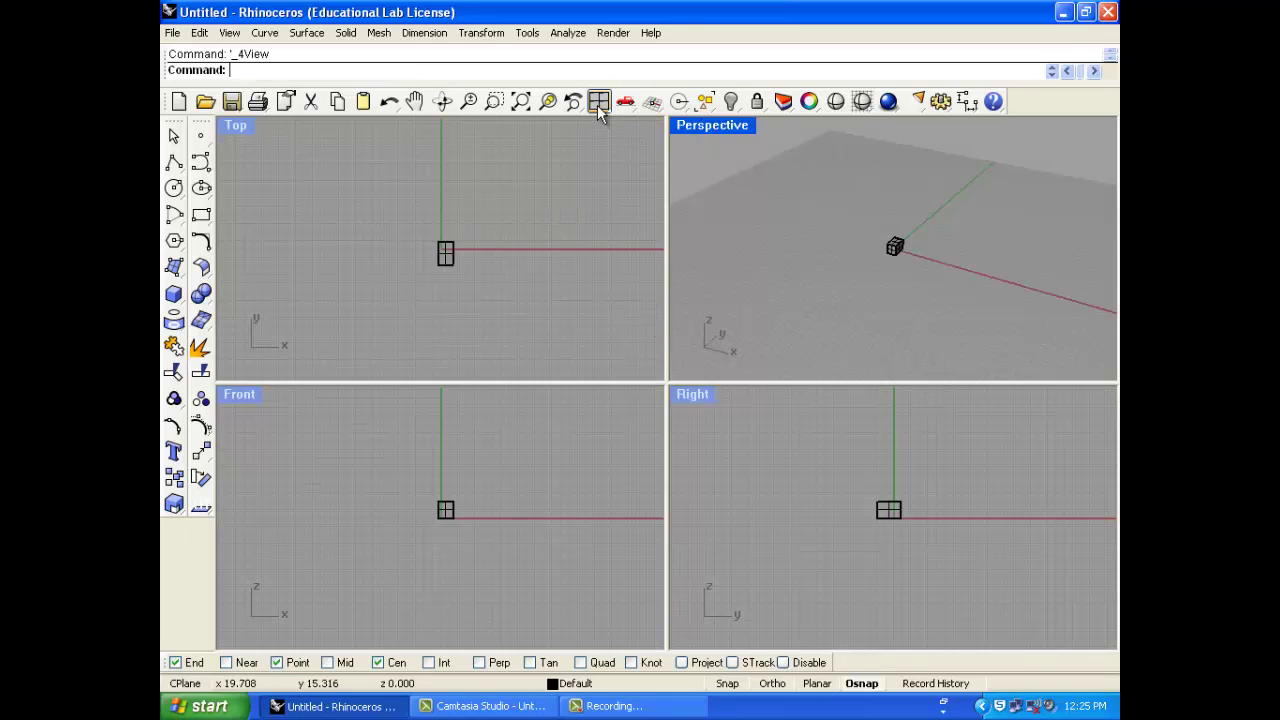
click(320, 168)
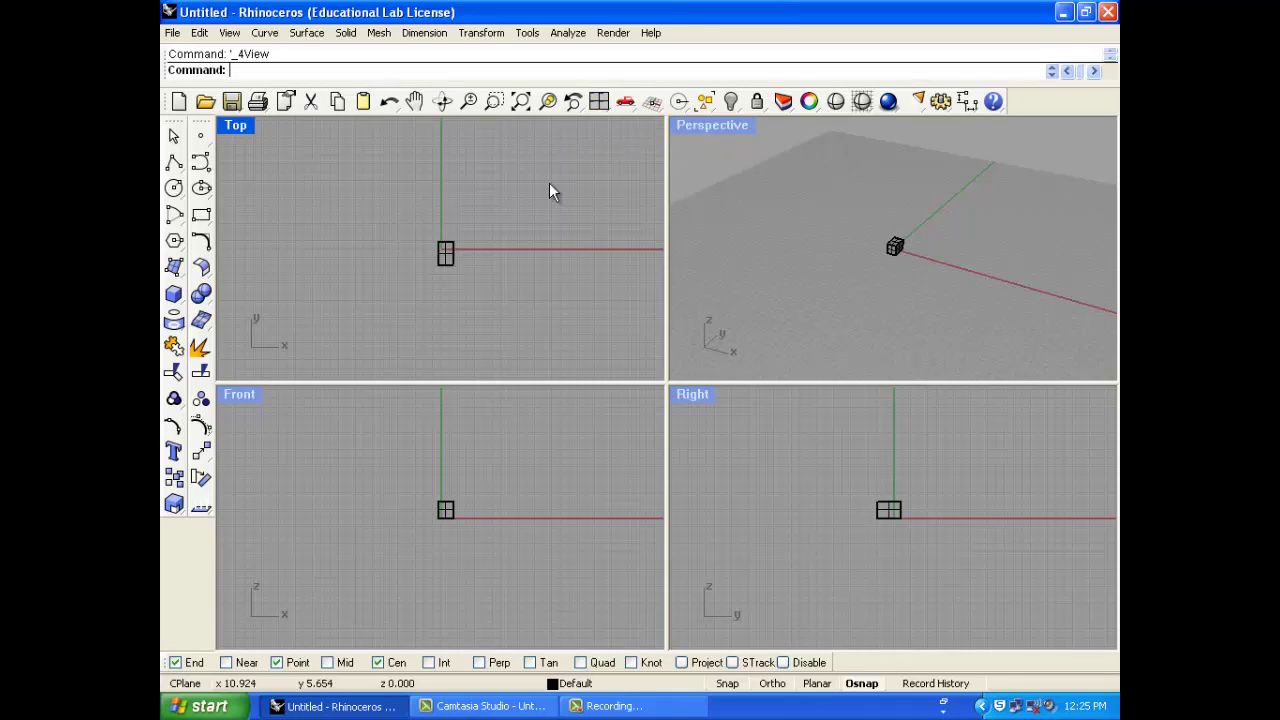
- Switch the Top viewport to the Right view, and set it back to Top with the Set View tools
click(622, 106)
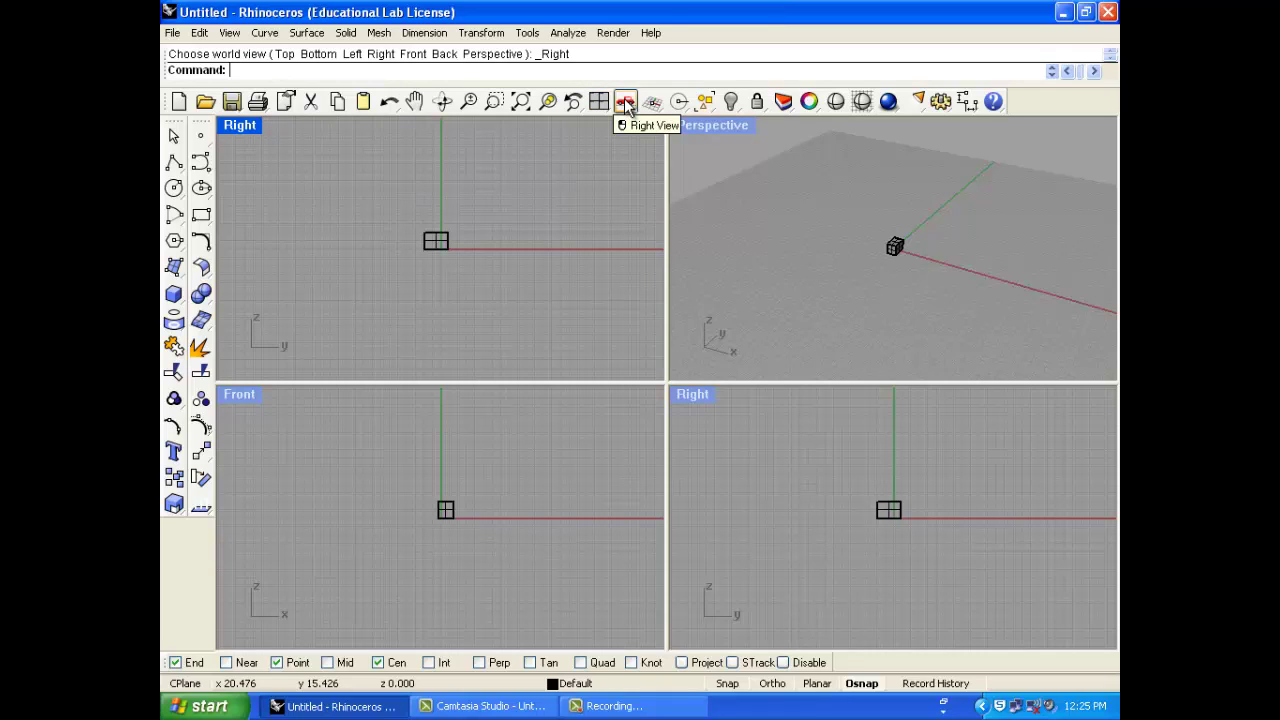
click(625, 106)
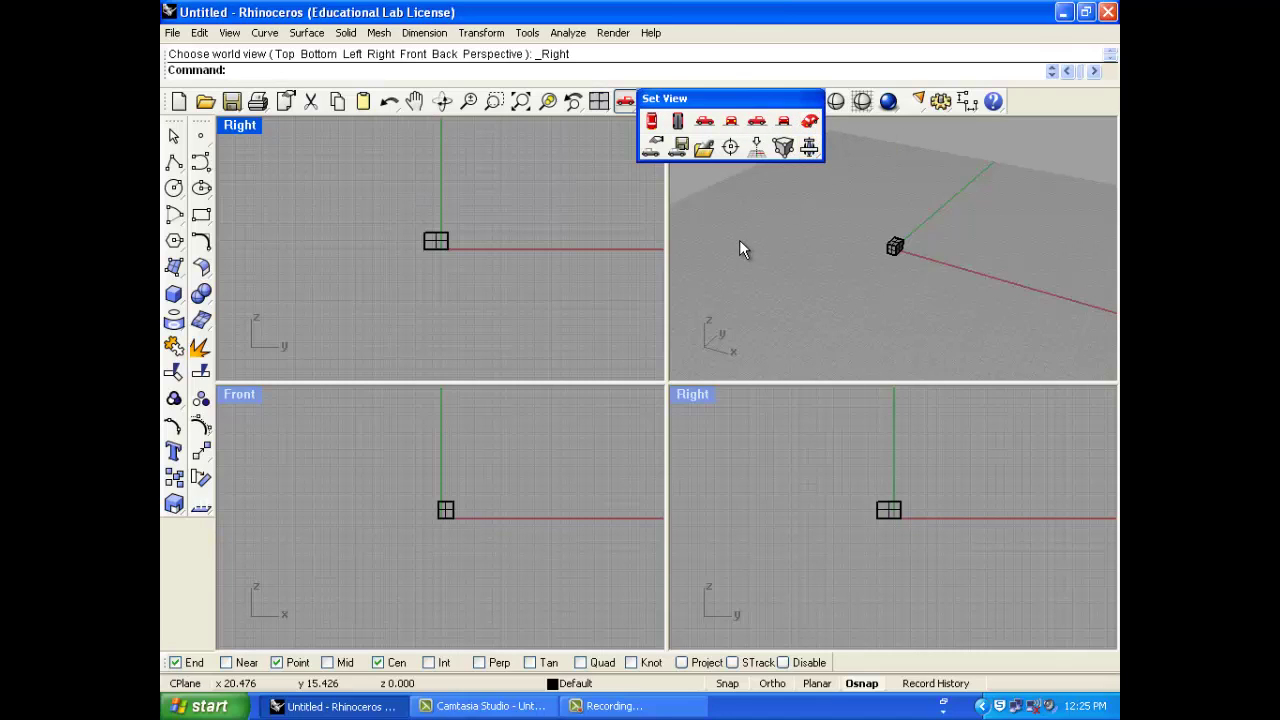
click(600, 215)
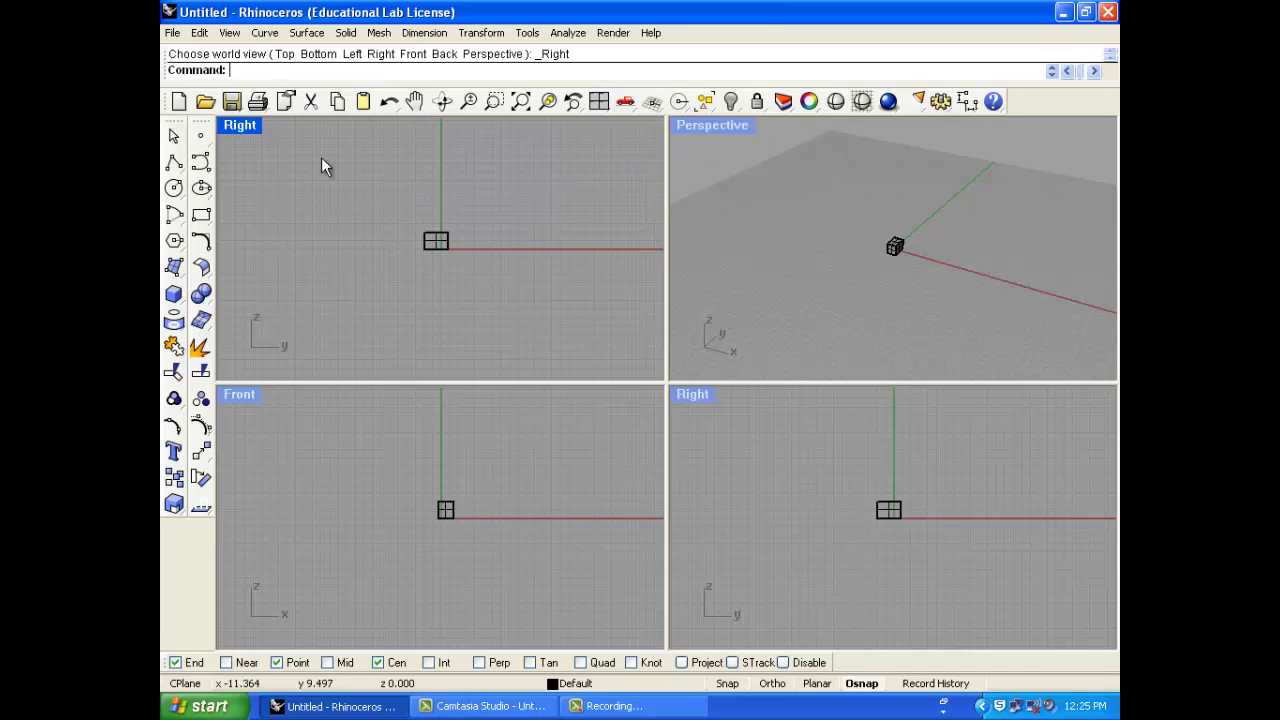
click(625, 102)
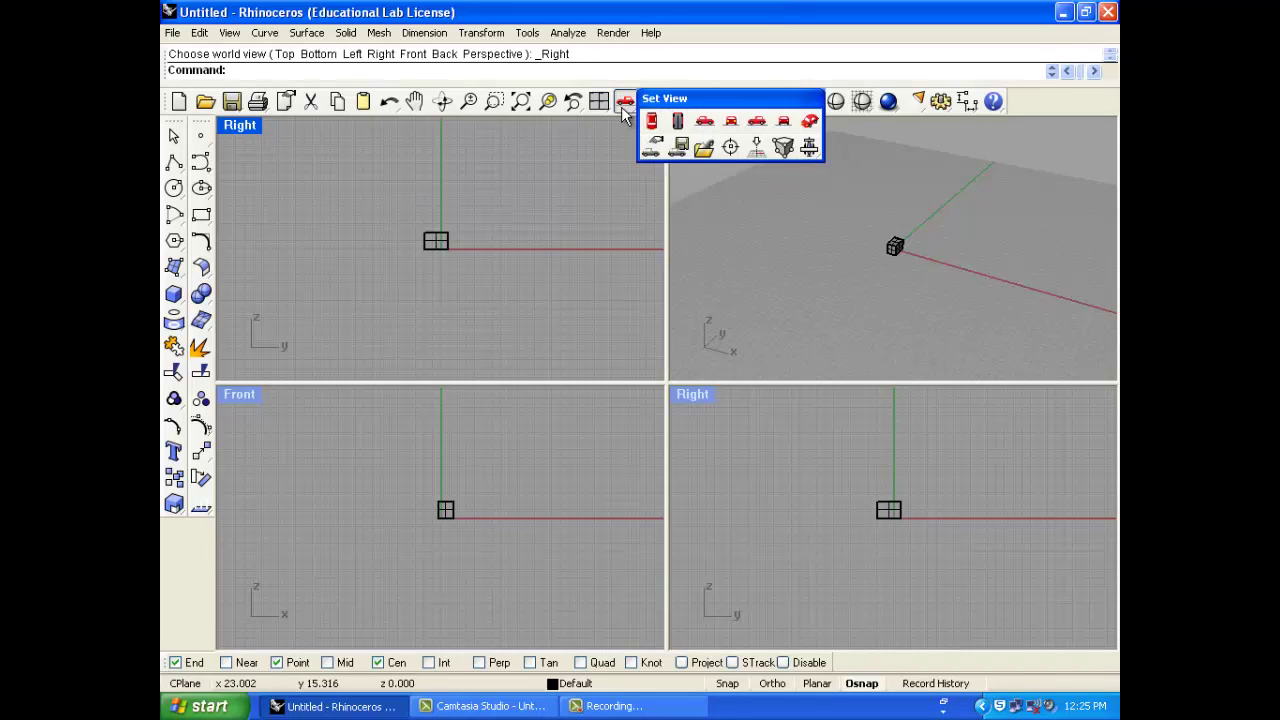
click(651, 121)
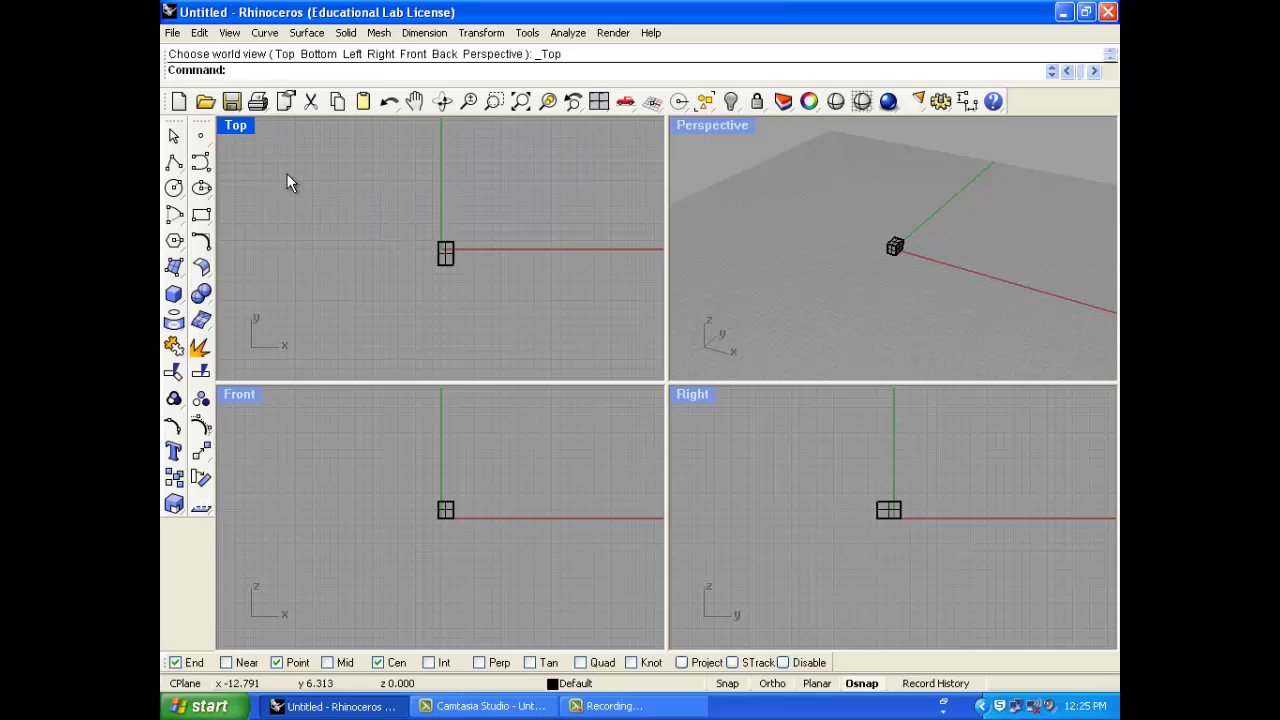
- Set the Top viewport to the Front view through its own viewport options, and return it to Top
click(234, 125)
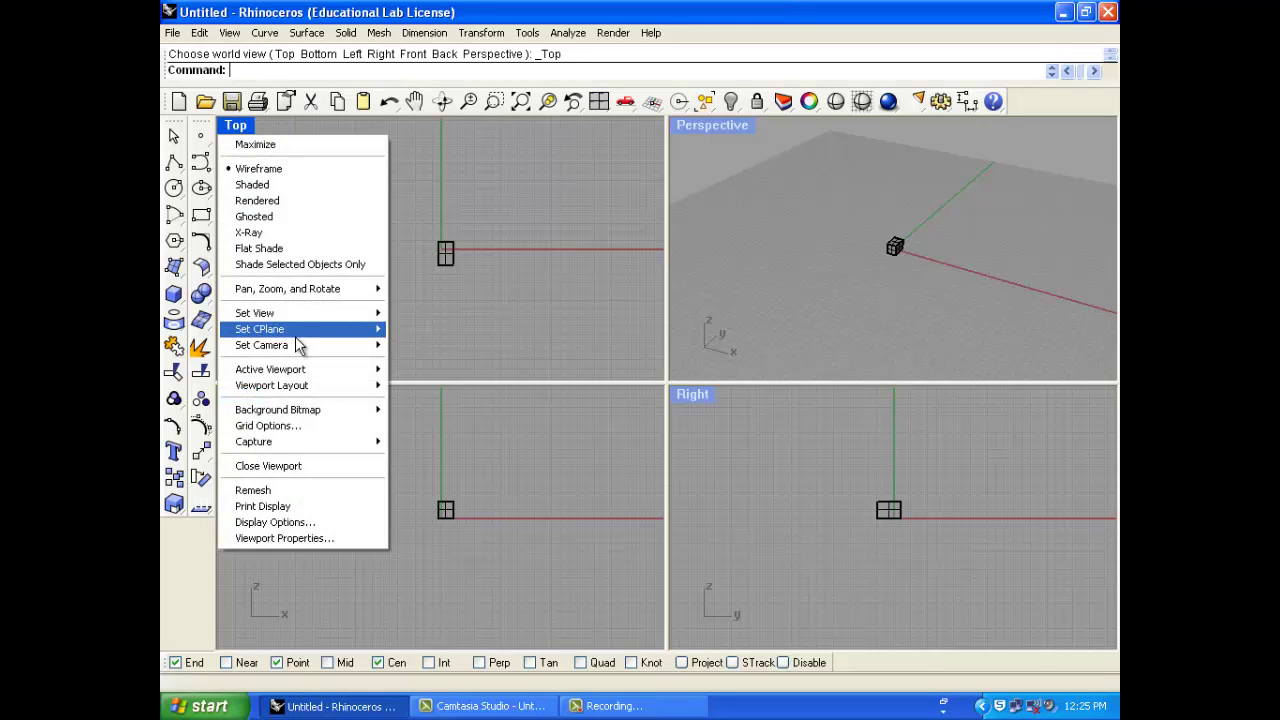
mouse_move(330, 320)
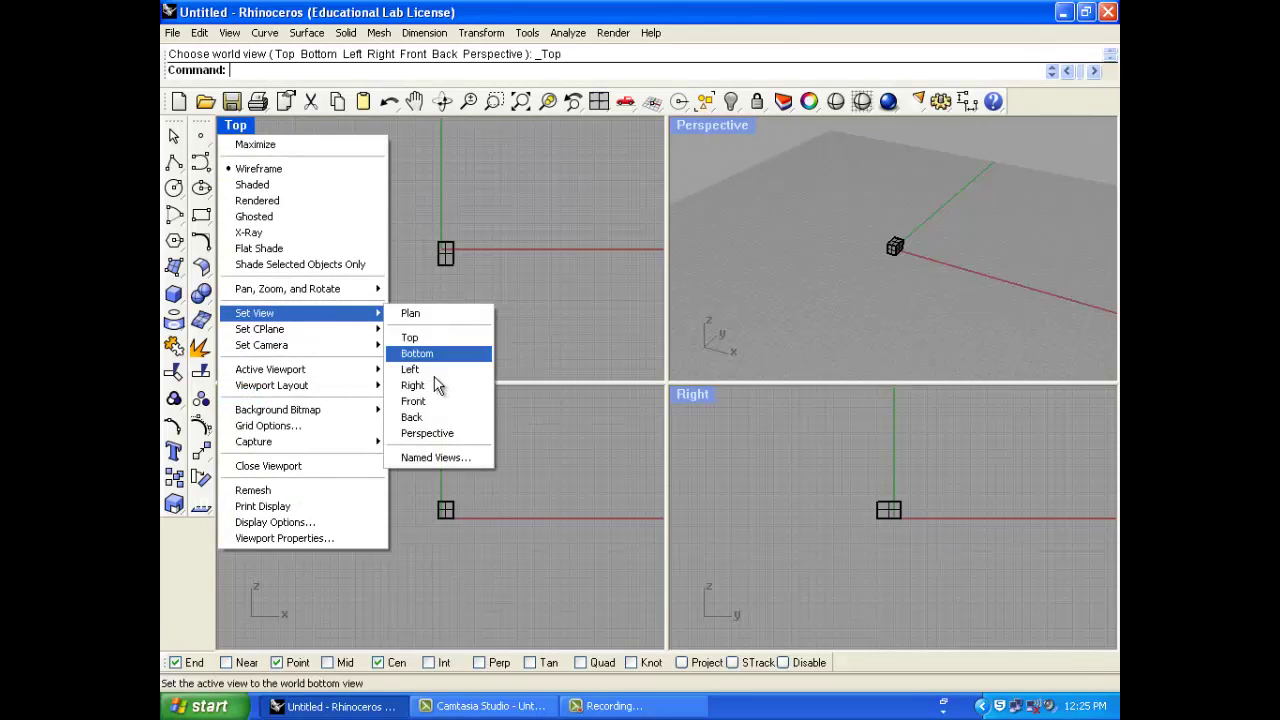
click(444, 405)
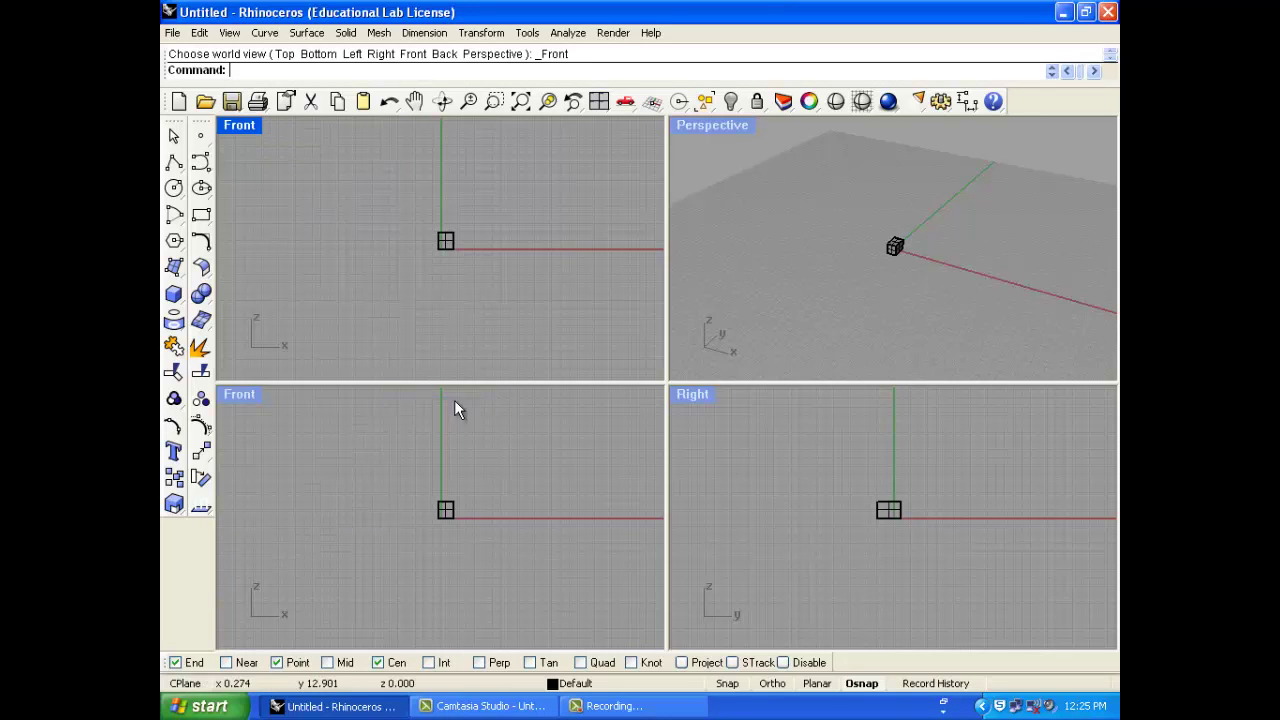
click(246, 128)
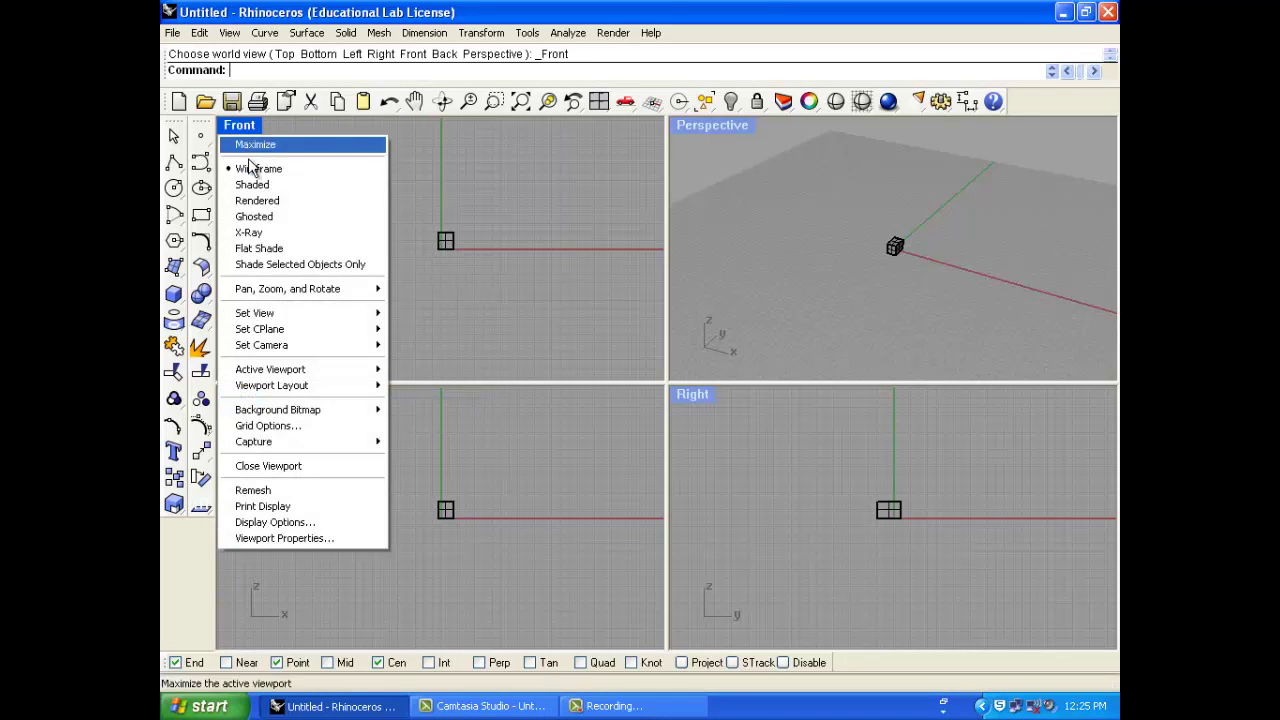
mouse_move(360, 318)
click(411, 337)
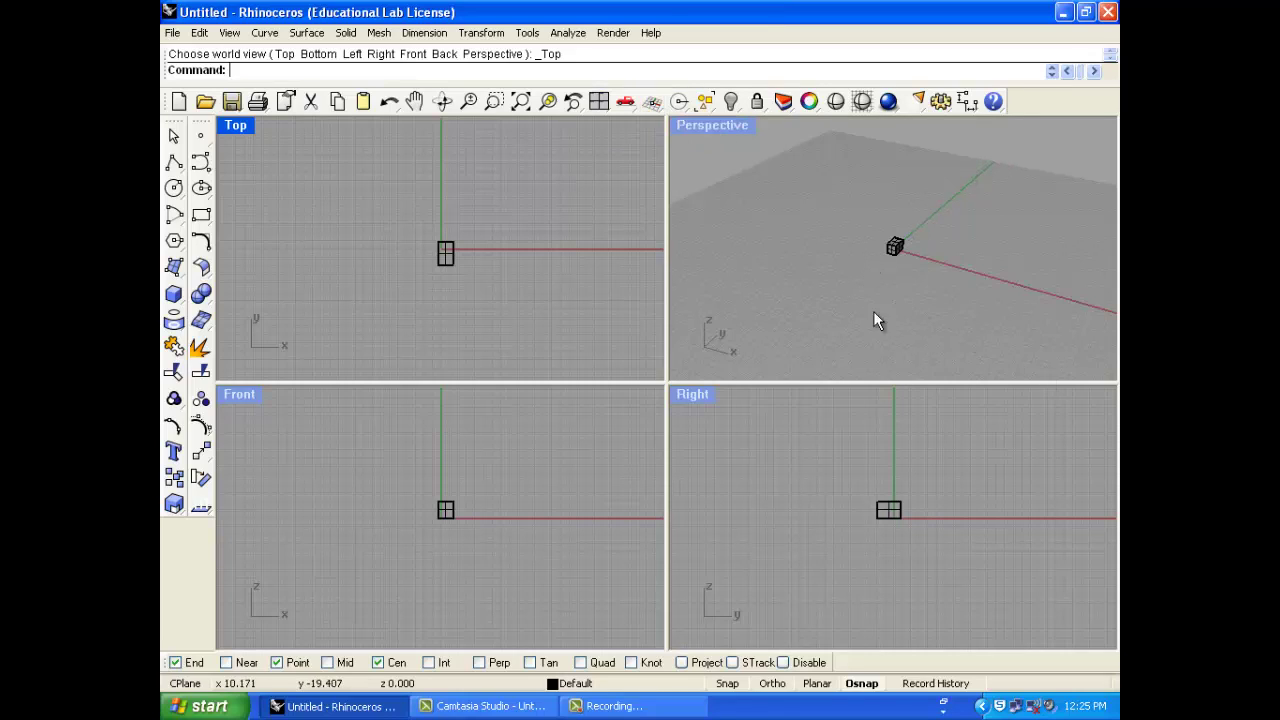
- Delete the box from the Perspective viewport
right_drag(894, 249, 908, 246)
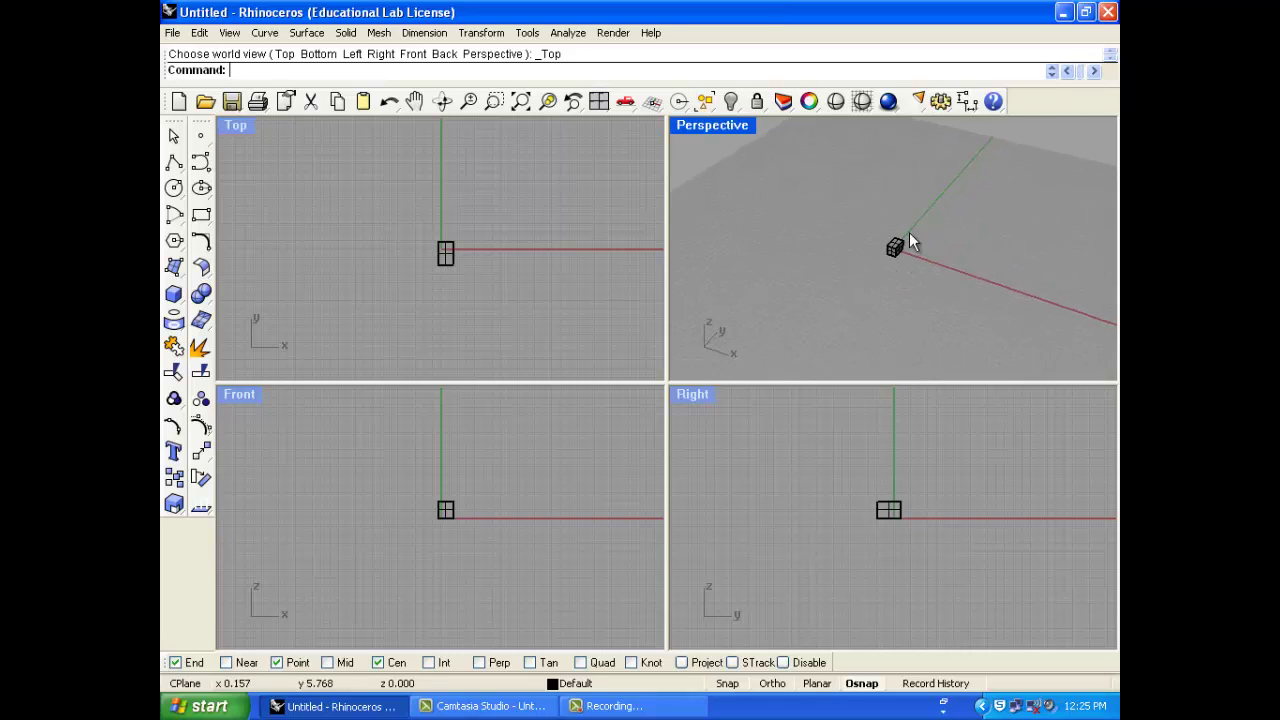
click(888, 253)
key(Delete)
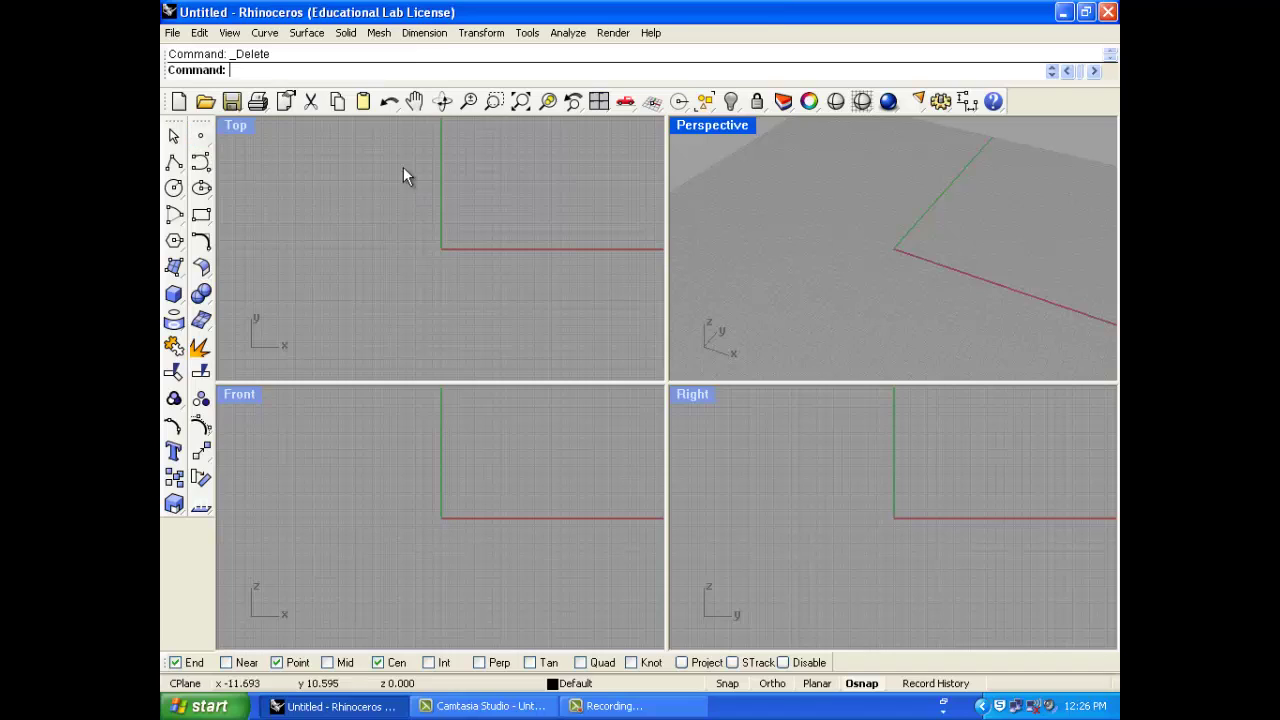
- Place a point object at the origin using the coordinates 0,0,0
click(200, 136)
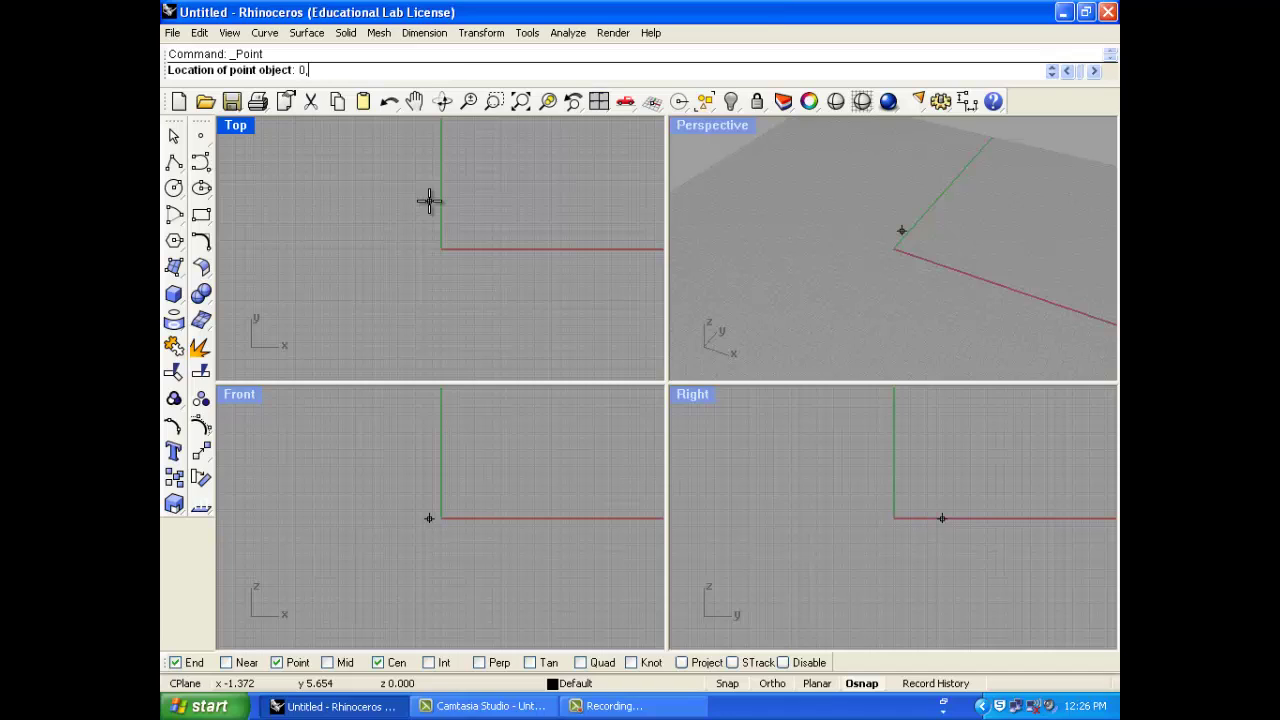
text(0,0,0)
key(Return)
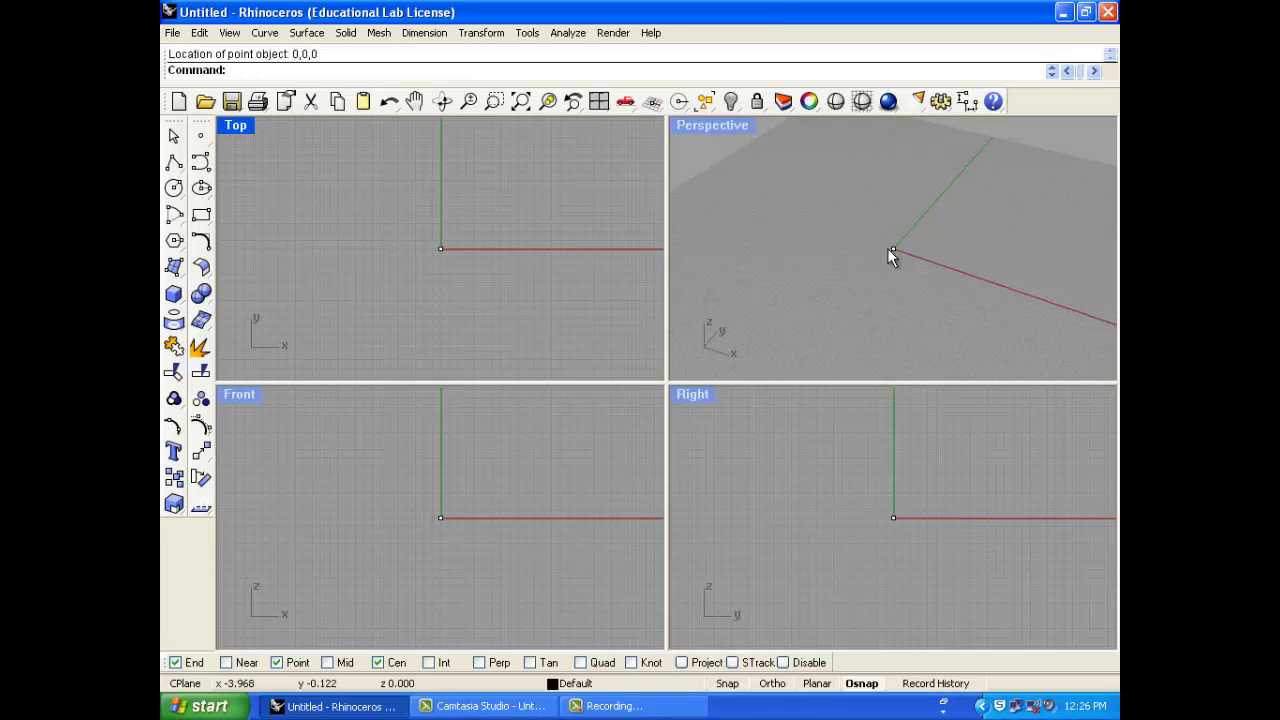
- Delete the point at the origin in the Perspective viewport
right_drag(900, 250, 842, 270)
click(870, 247)
key(Delete)
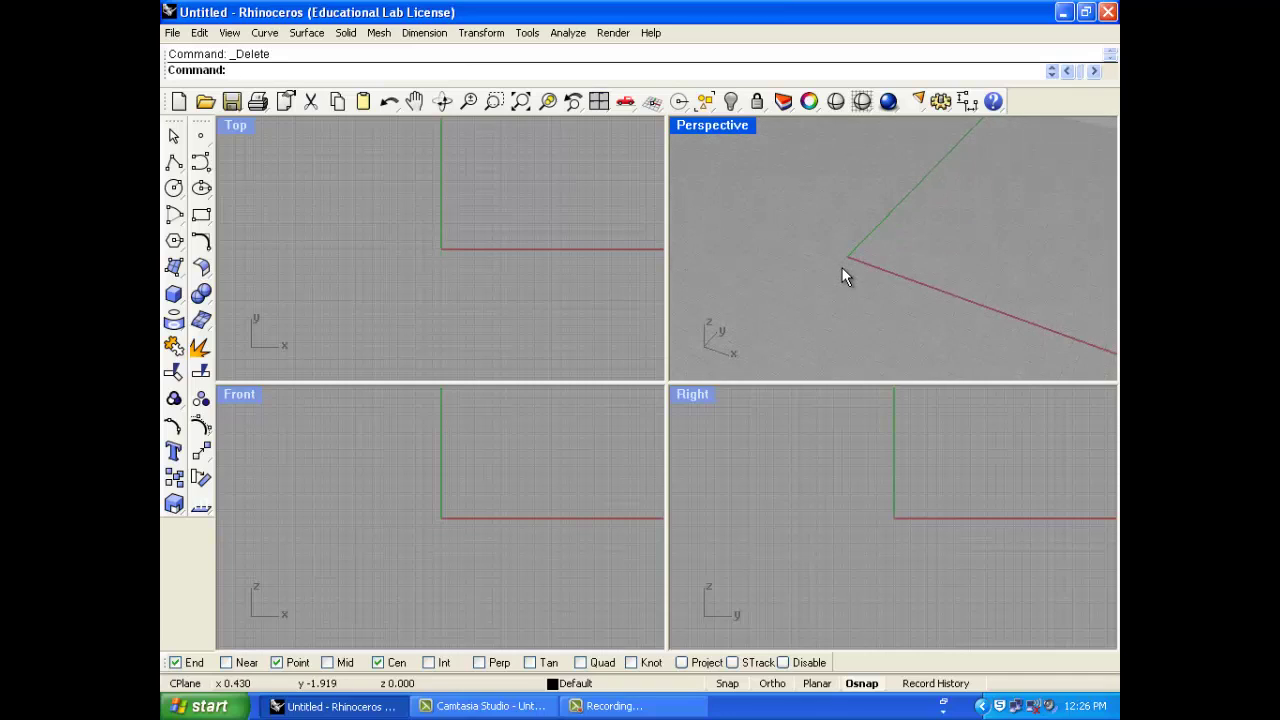
scroll(842, 268, down, 3)
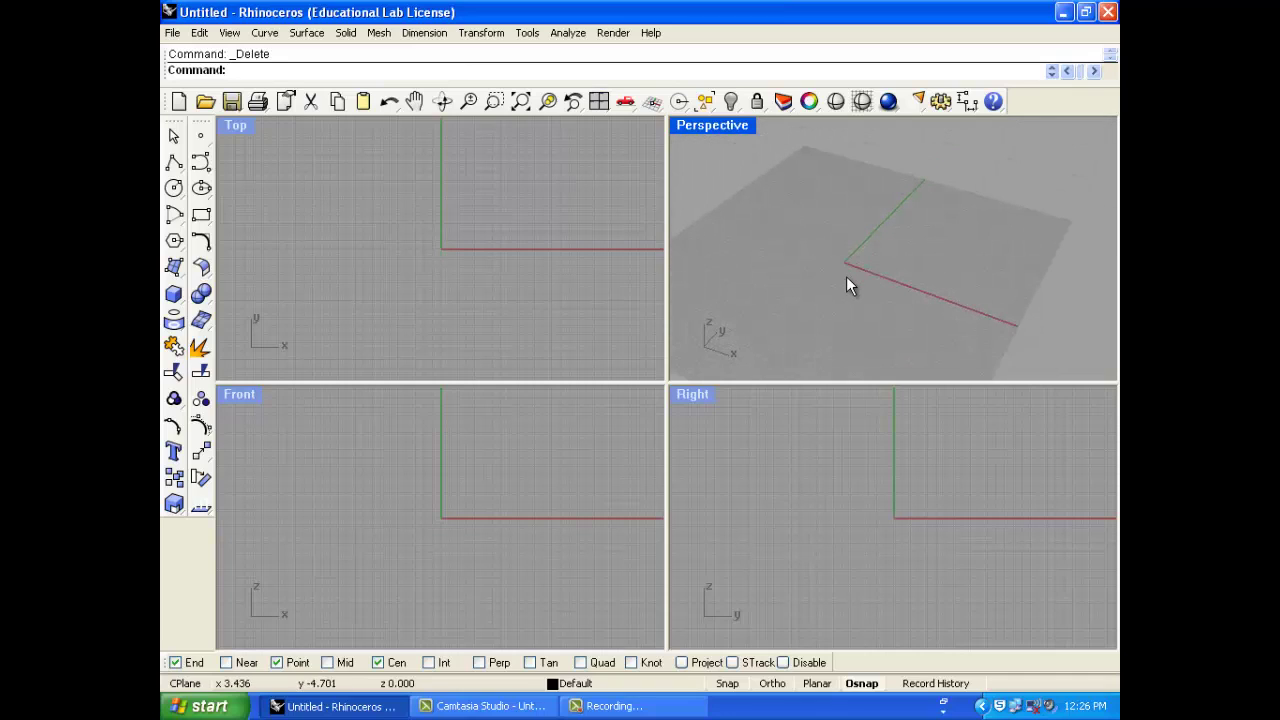
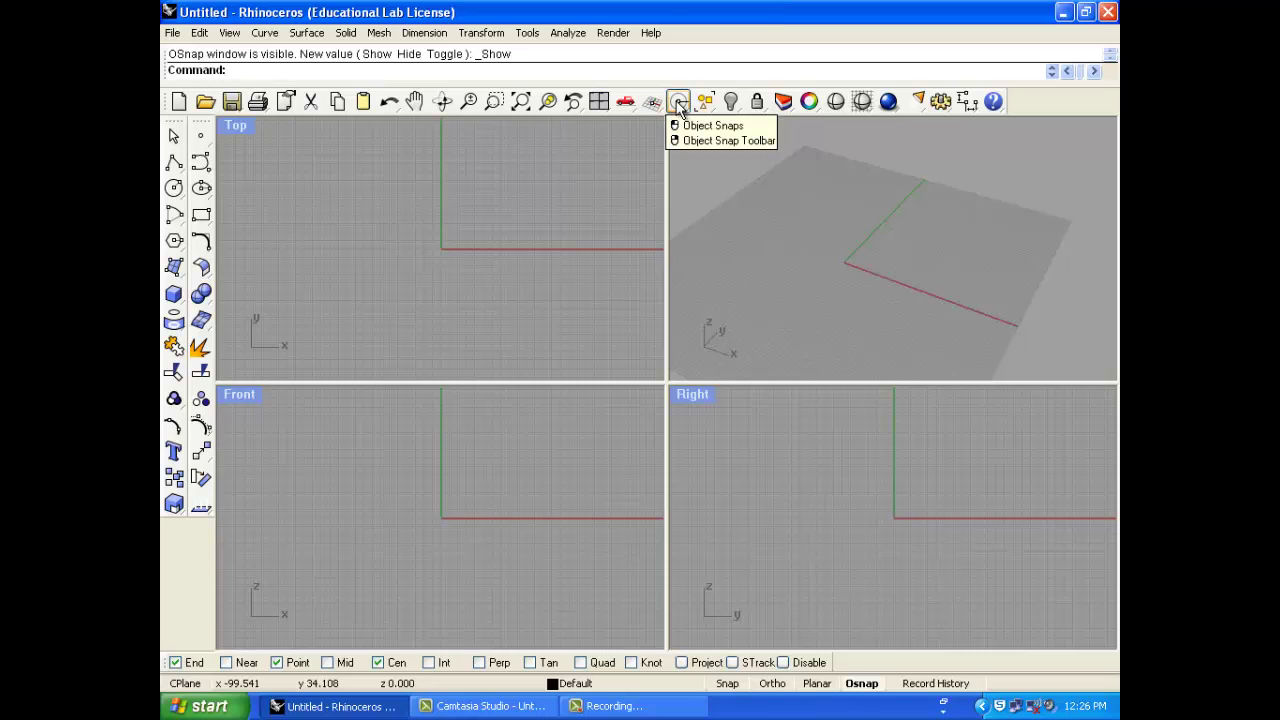
- Show the object snap options, and toggle their display off and back on with Osnap
click(679, 103)
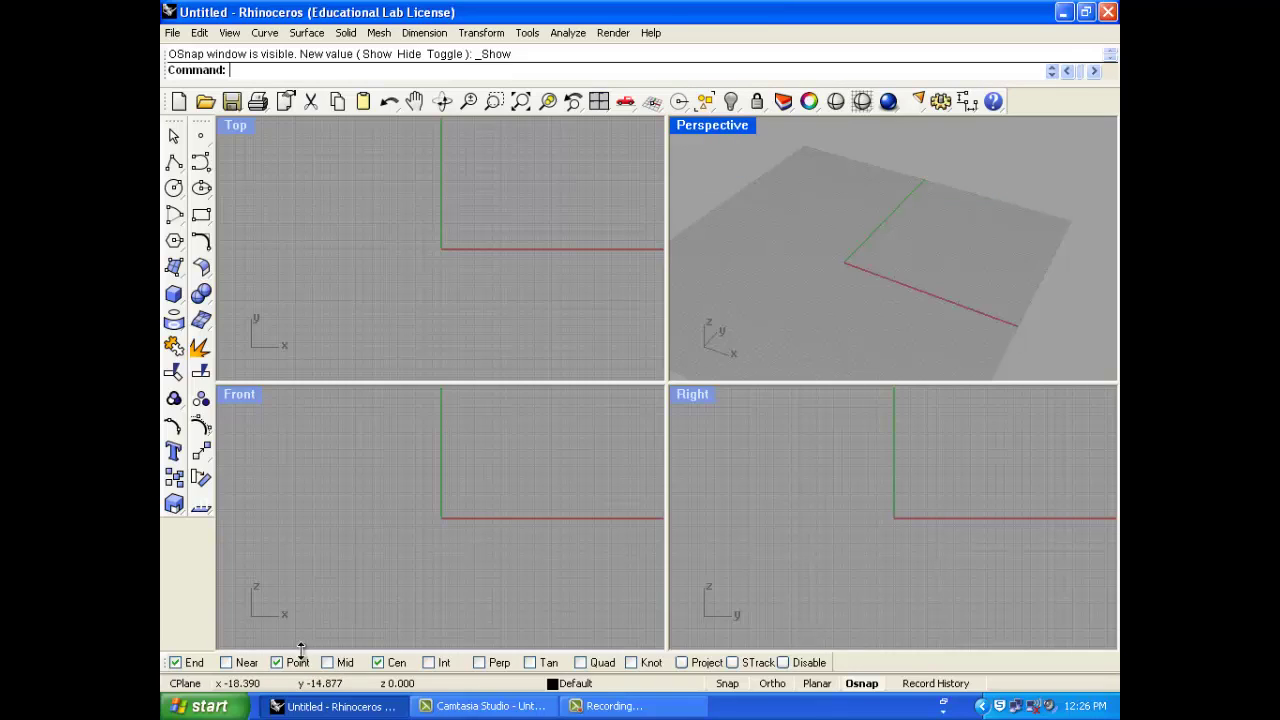
click(862, 684)
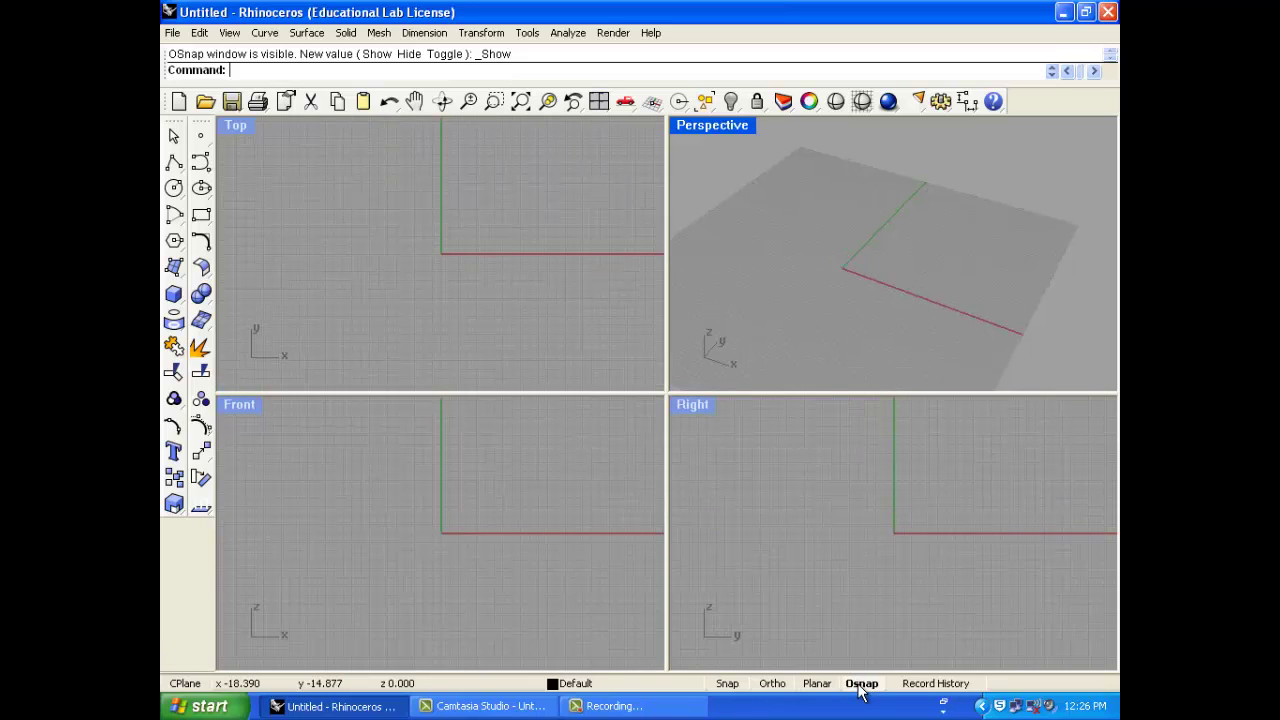
click(862, 684)
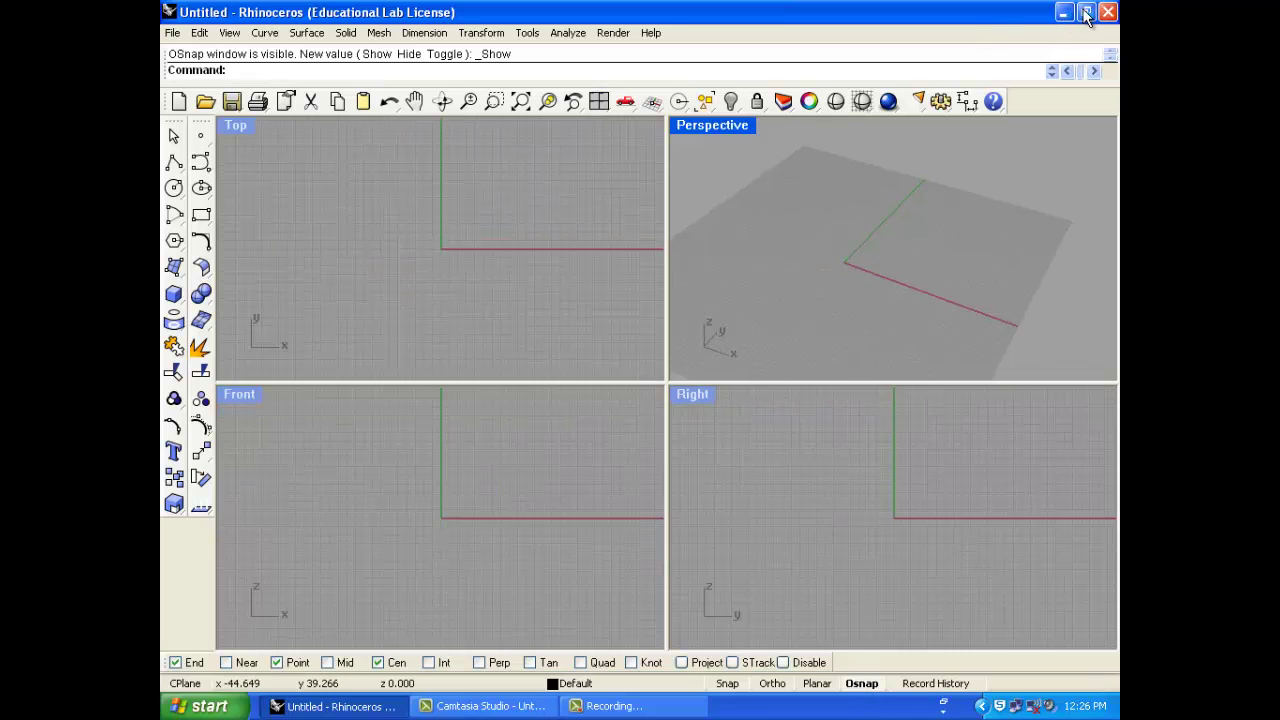
- Restore the maximized Rhino window to a floating window, move it and enlarge it across the desktop
double_click(838, 12)
drag(670, 18, 756, 8)
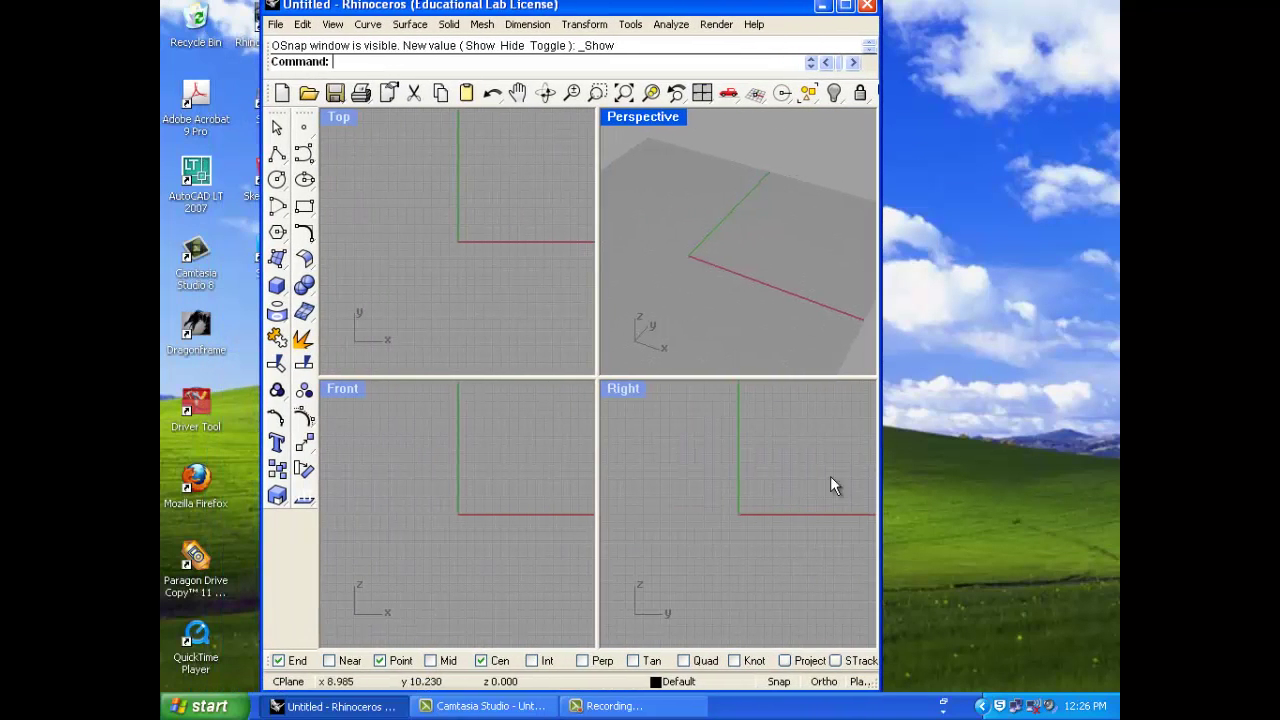
drag(878, 690, 1112, 576)
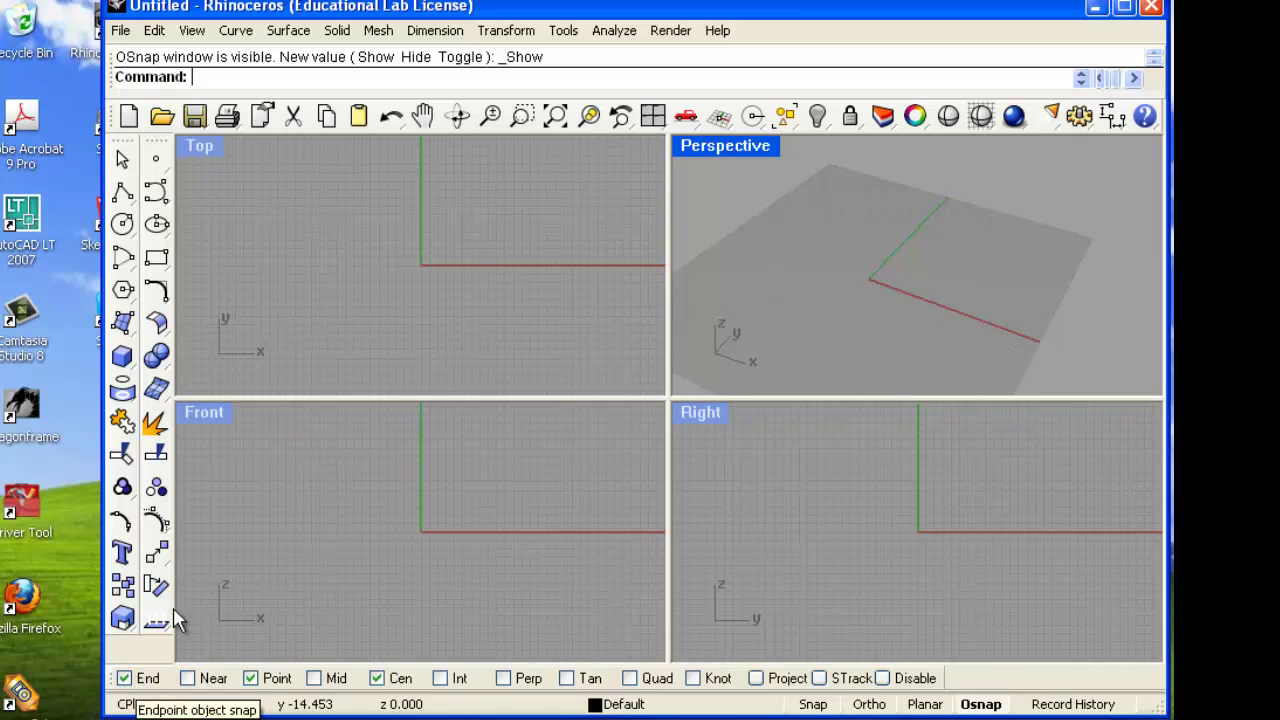
- Draw a single, slightly sloping line segment across the y axis just above the origin in the Top viewport
click(122, 191)
click(509, 226)
click(337, 240)
key(Return)
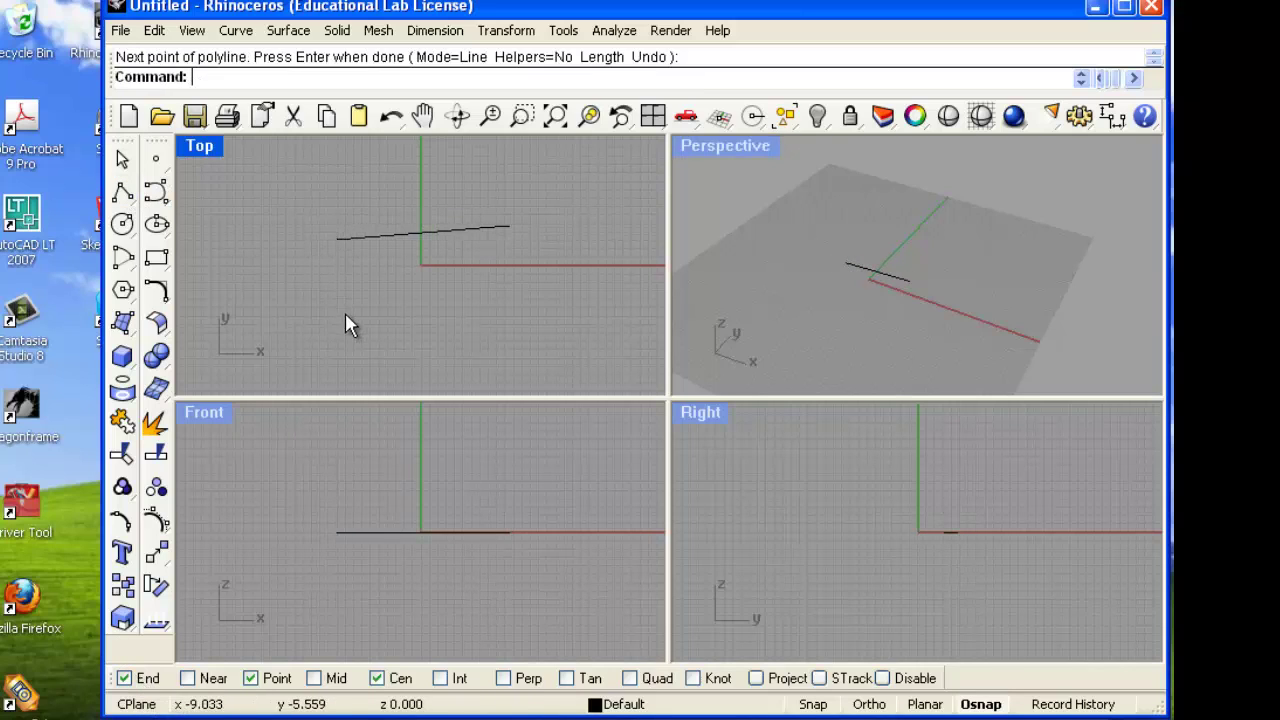
- Try the Near object snap, disable it again, and place a point on the line's left endpoint
click(155, 158)
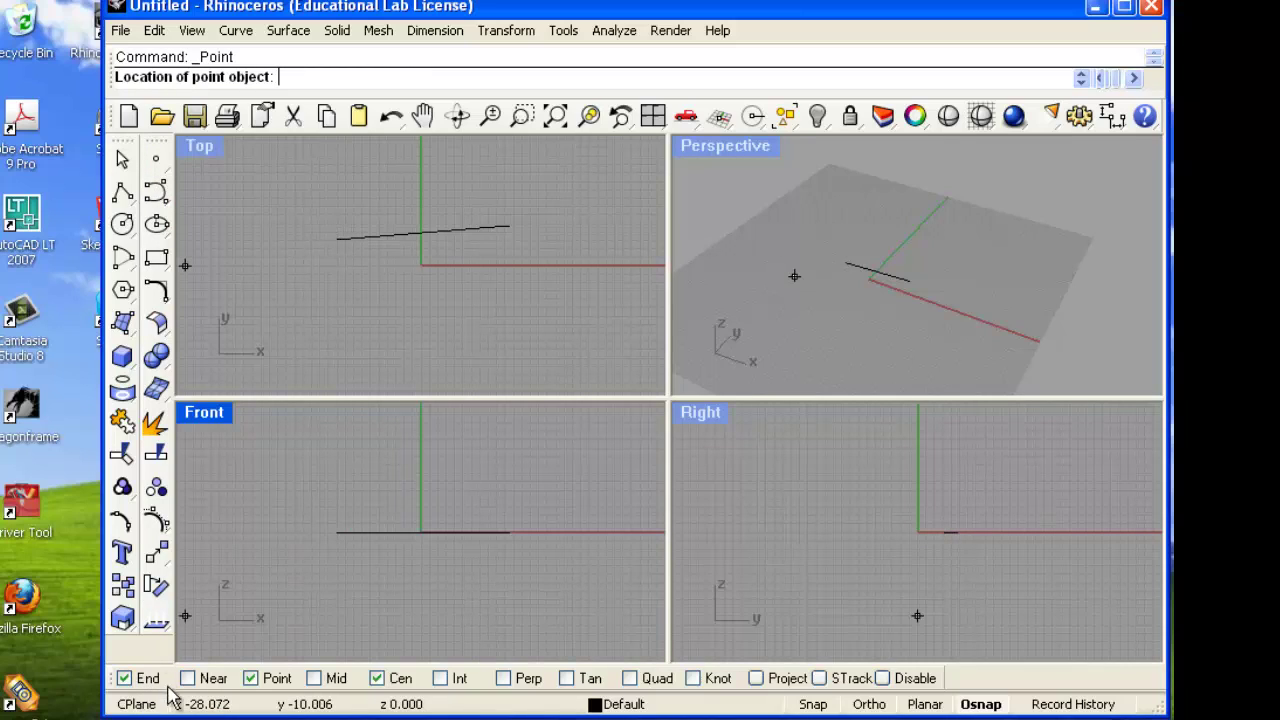
click(193, 679)
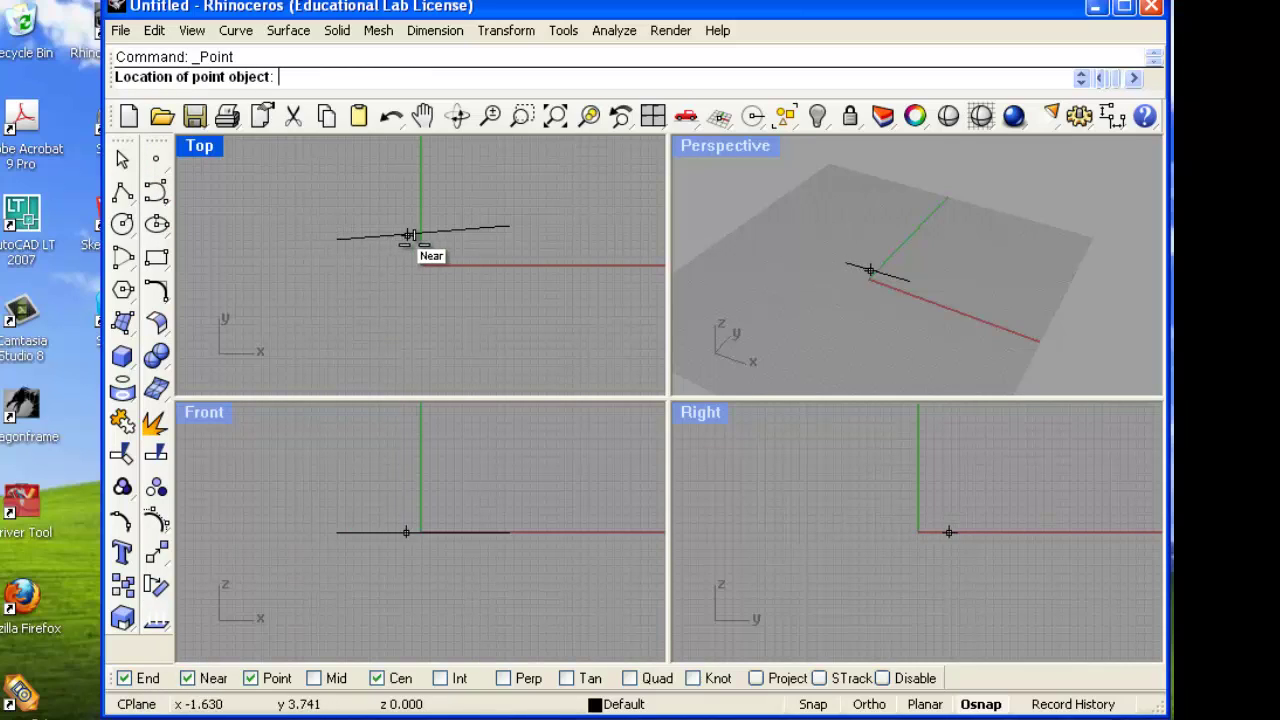
click(190, 679)
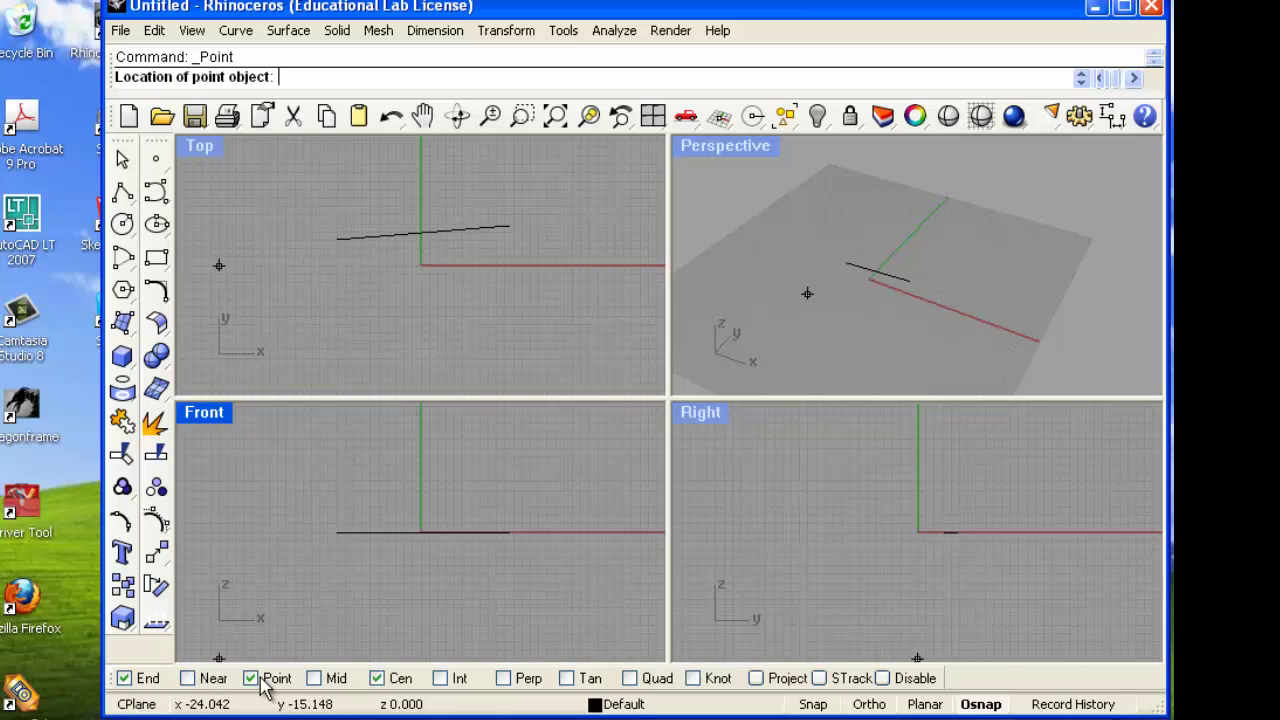
click(337, 240)
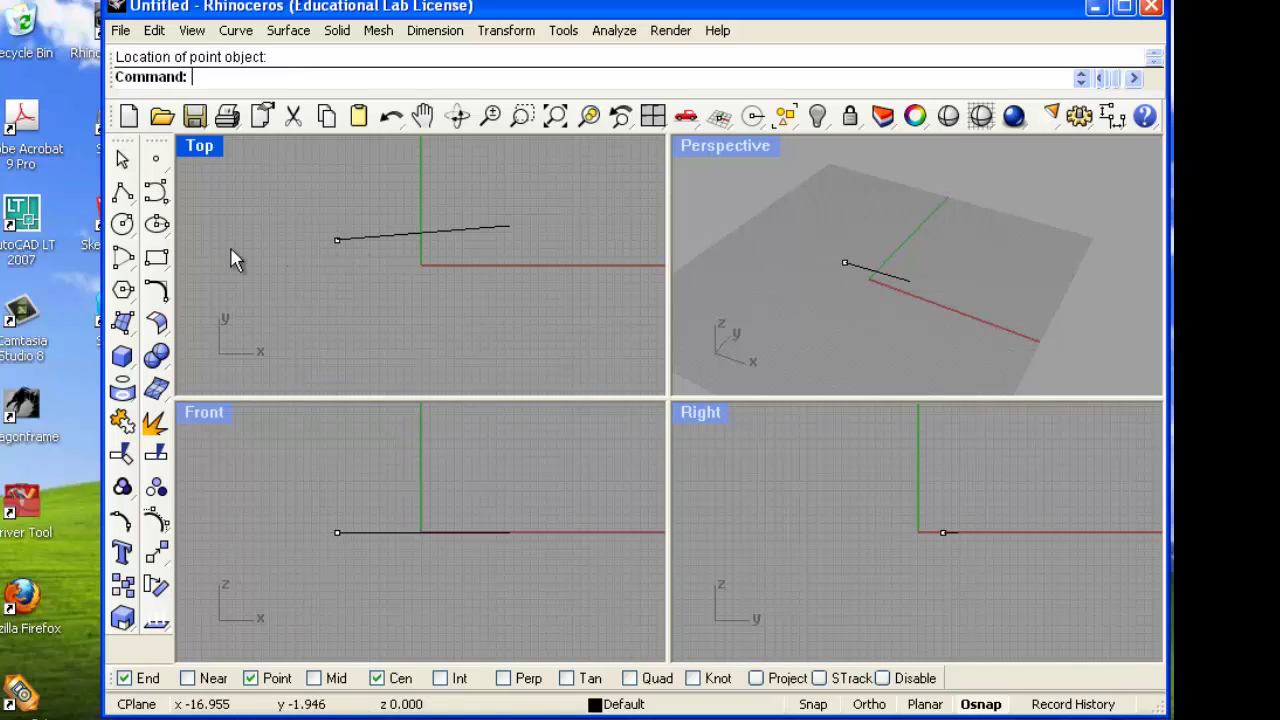
- With the Point command running, enable the Mid snap, disable the Point snap, and toggle Cen off and on
click(158, 163)
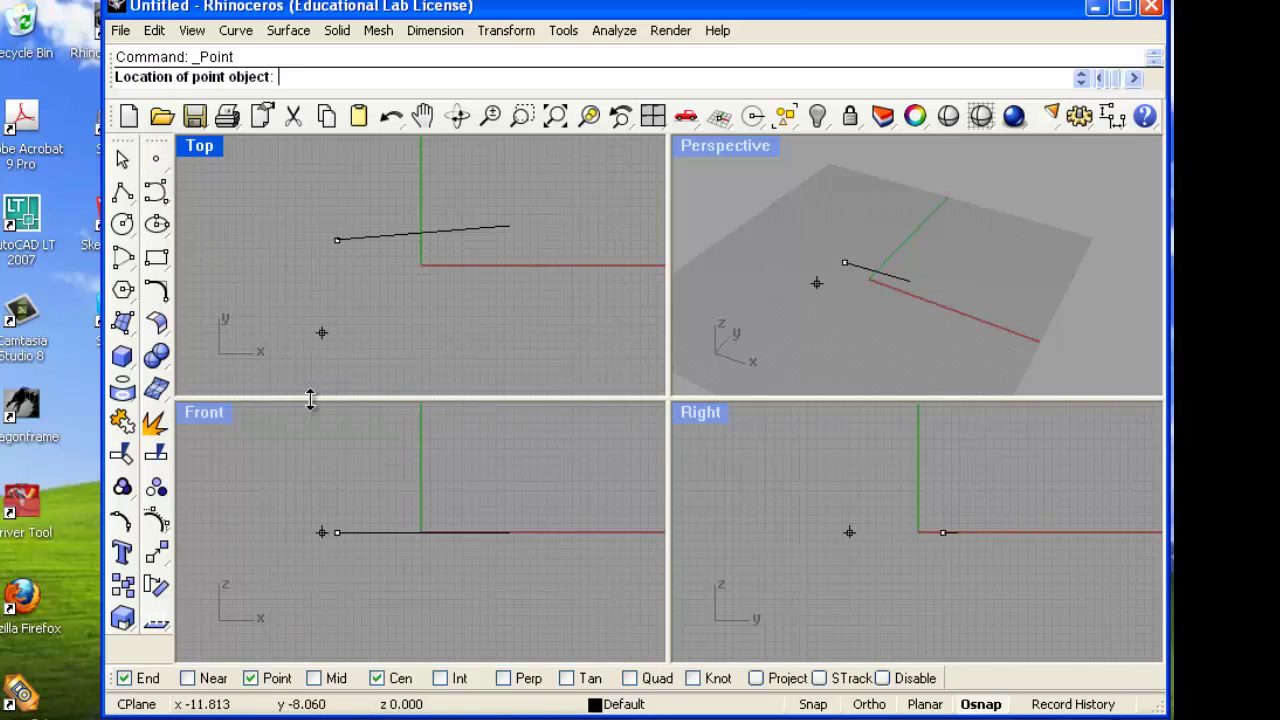
click(328, 680)
click(275, 680)
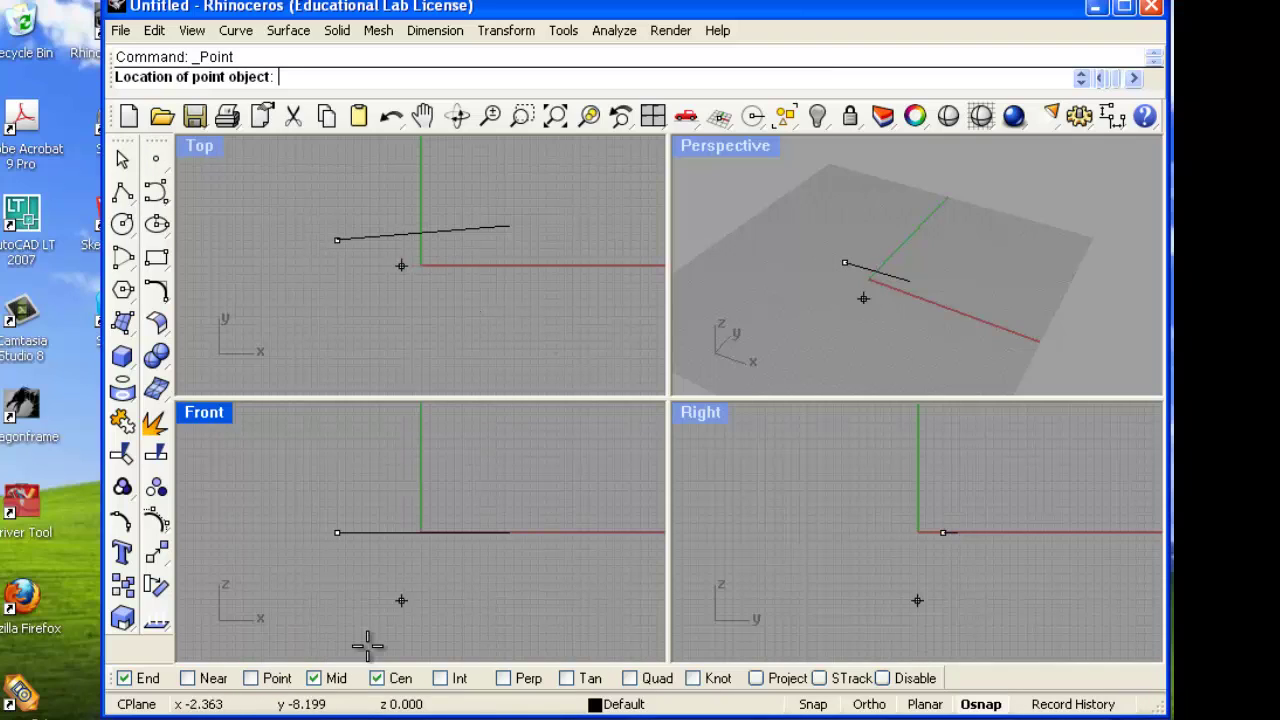
click(384, 677)
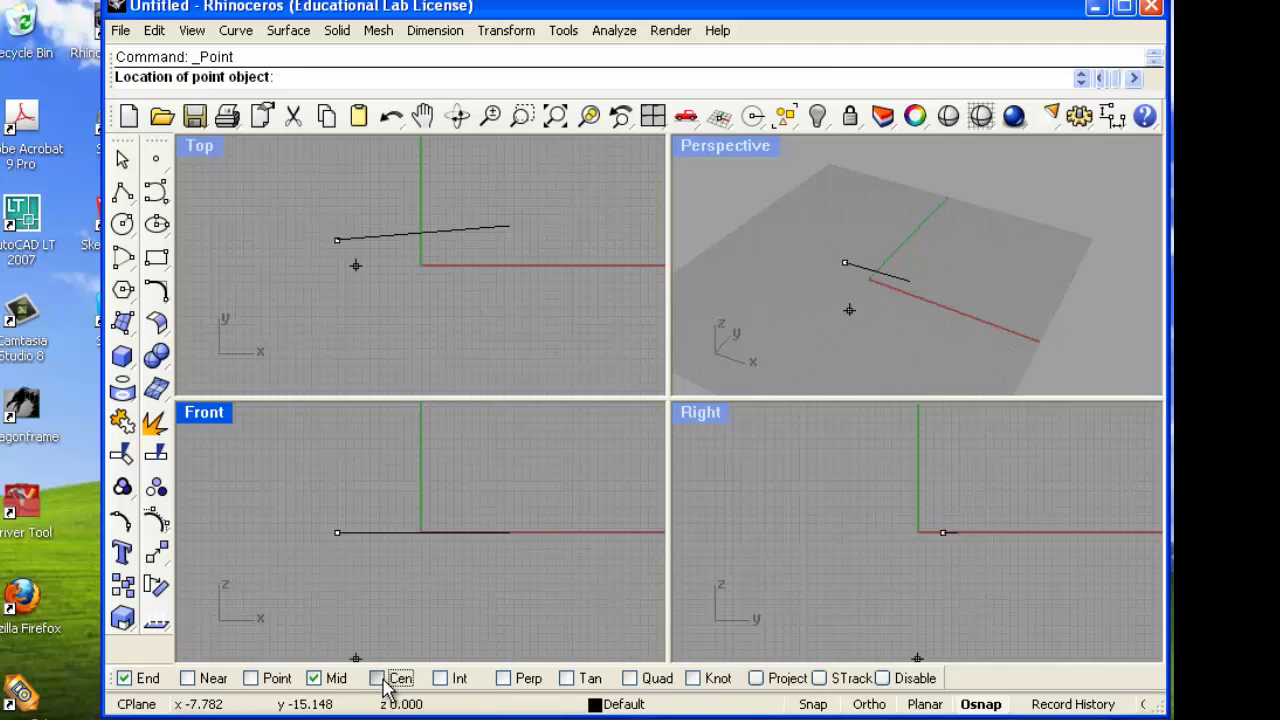
click(378, 679)
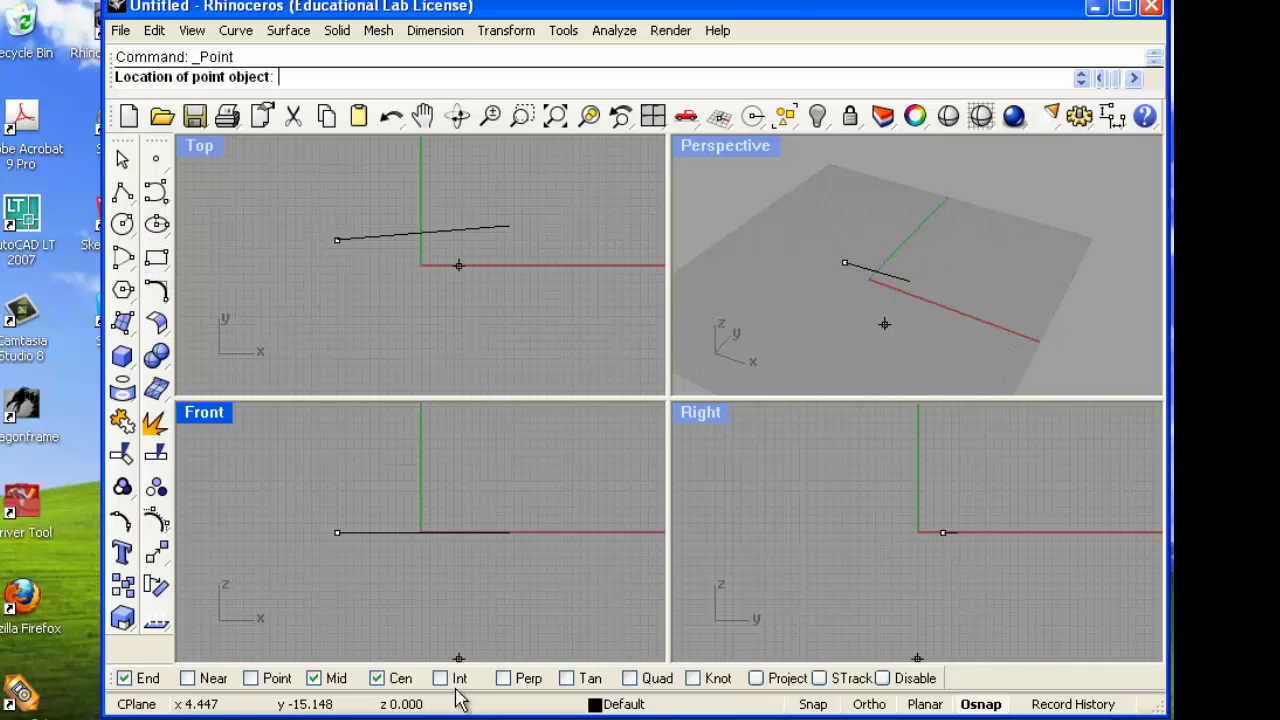
- Draw a second, steep line segment crossing the first line in the Top viewport
click(122, 193)
click(440, 282)
click(391, 180)
right_click(391, 182)
- Enable the Int object snap and place a point where the two lines cross in the Top viewport
click(446, 679)
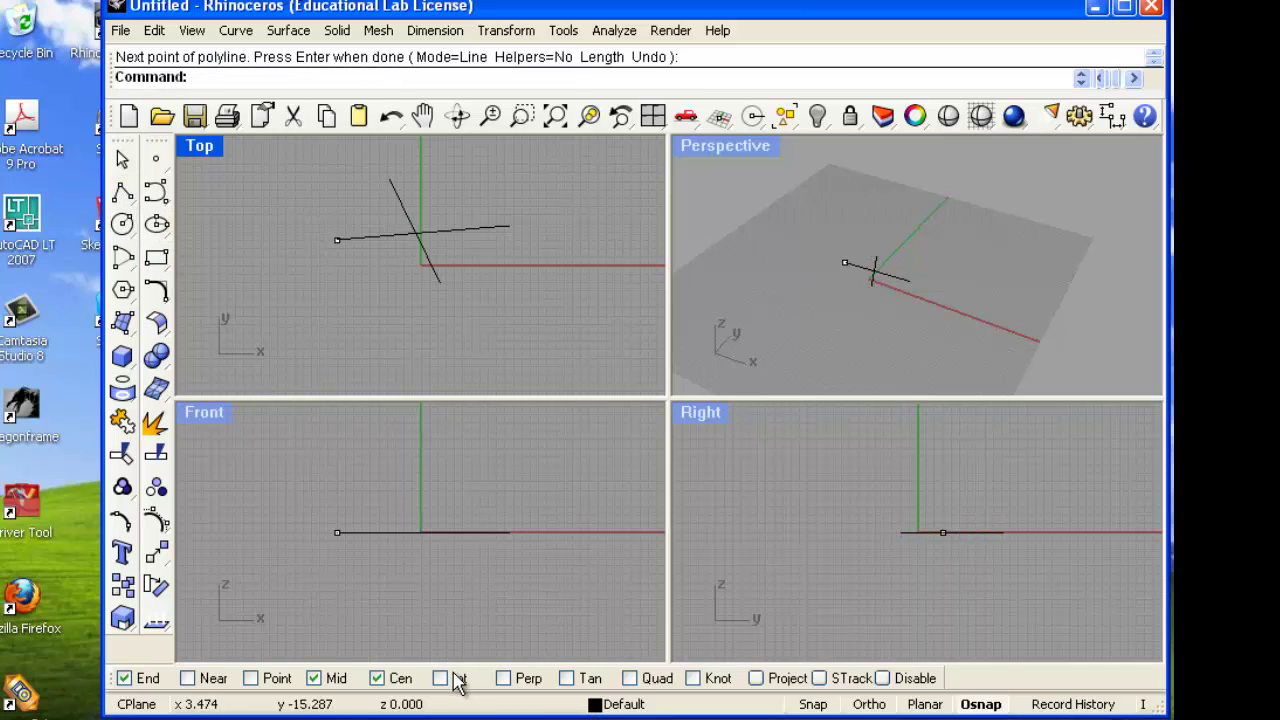
click(155, 158)
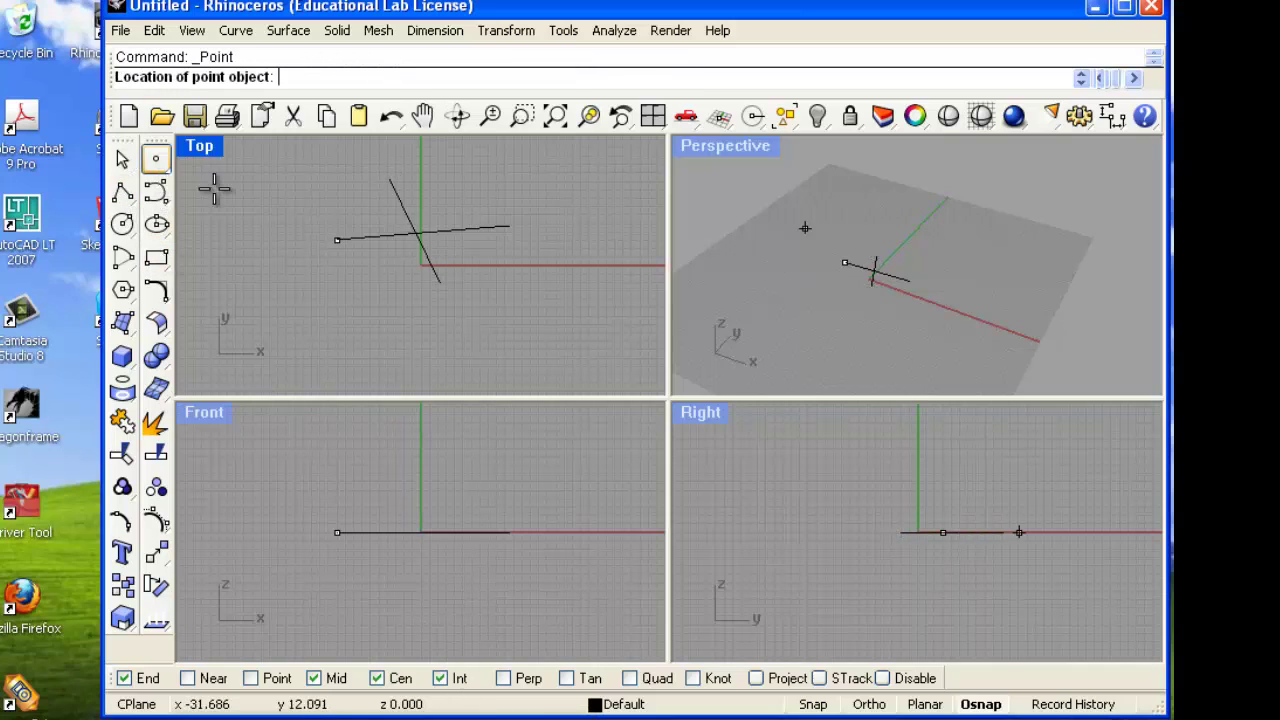
click(415, 234)
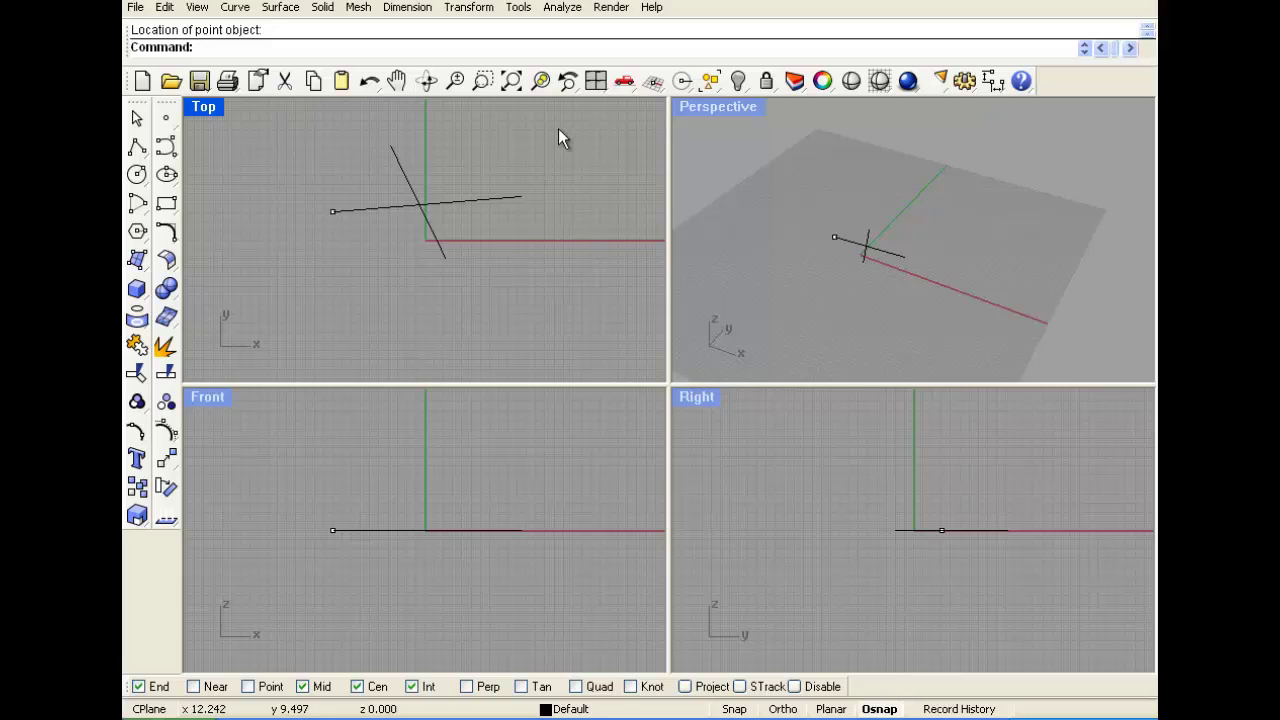
- Delete the two crossing lines in the Top viewport
drag(377, 256, 378, 257)
key(Delete)
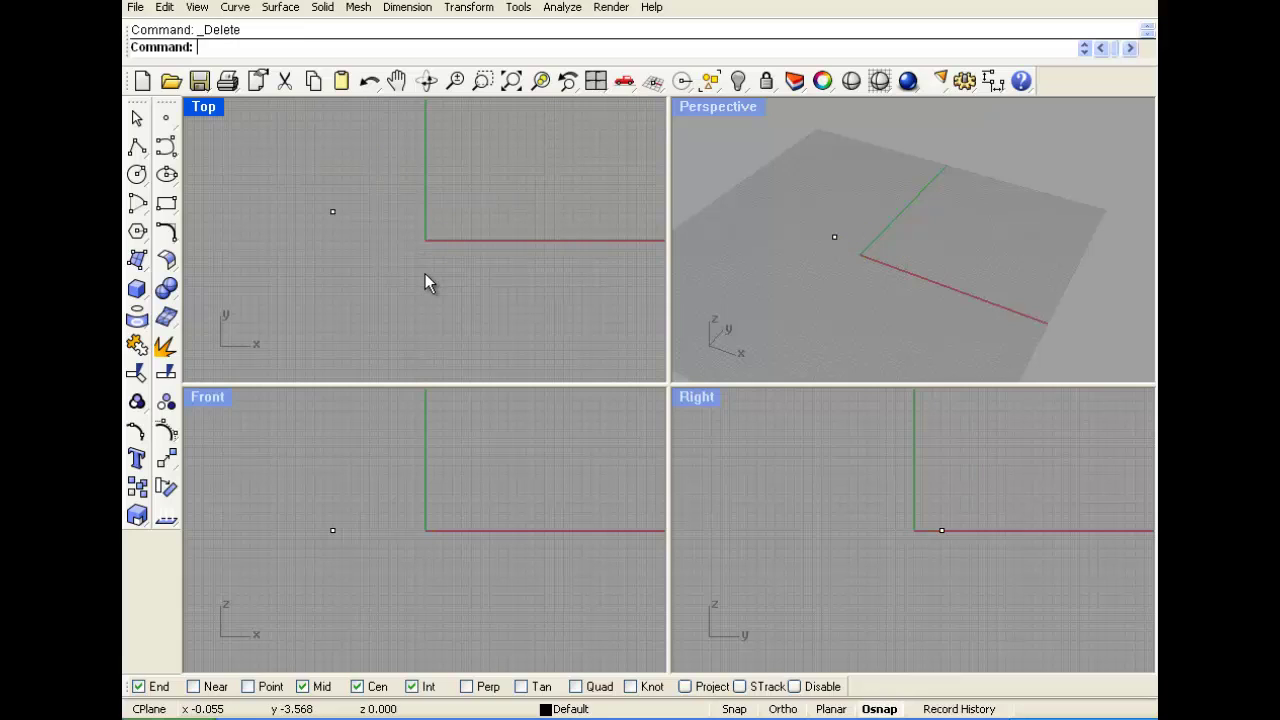
- Delete the remaining point in the Top viewport
click(332, 212)
key(Delete)
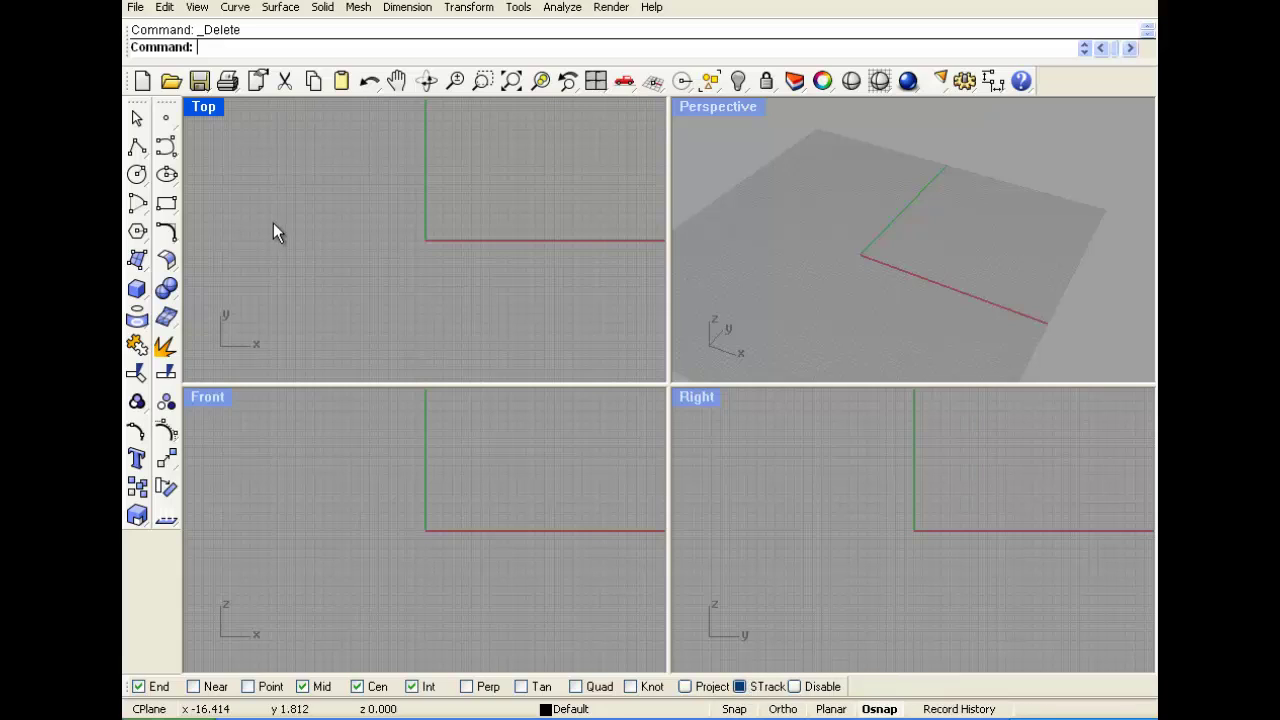
- Draw a closed four-sided polyline around the origin in the Top viewport, aligning its last corner with the start point using STrack
click(139, 150)
click(361, 148)
click(498, 146)
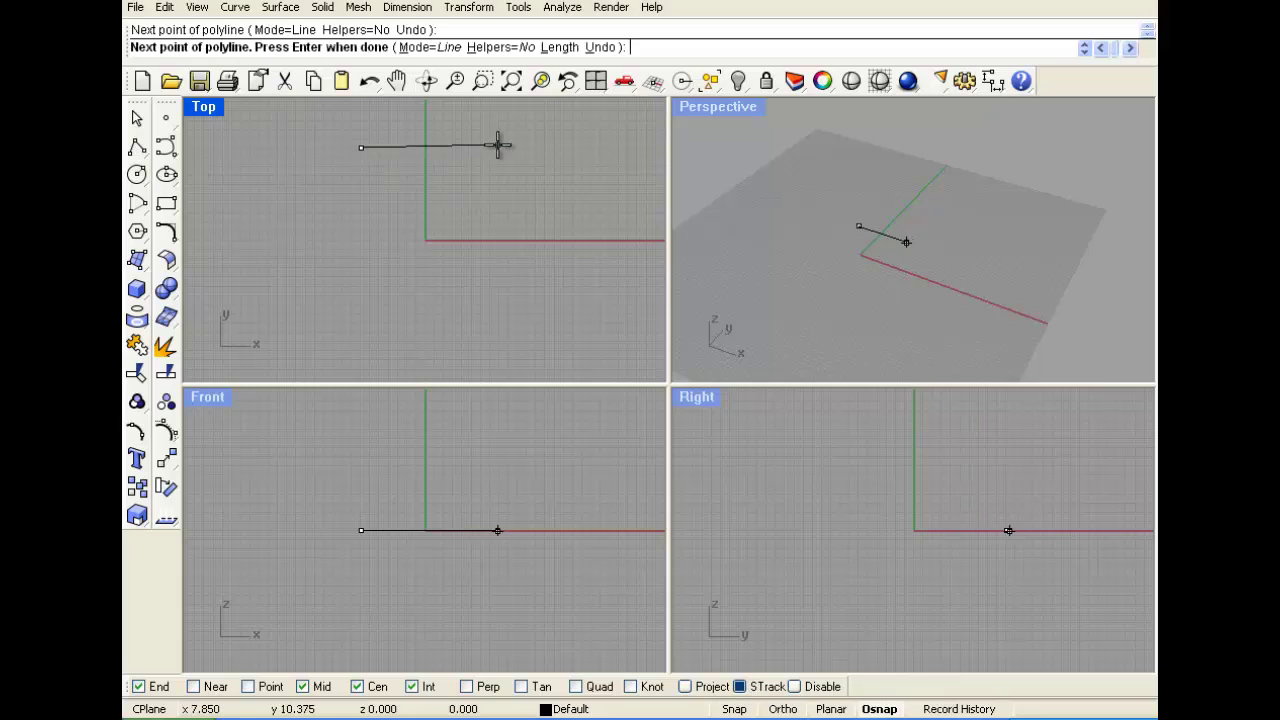
click(497, 302)
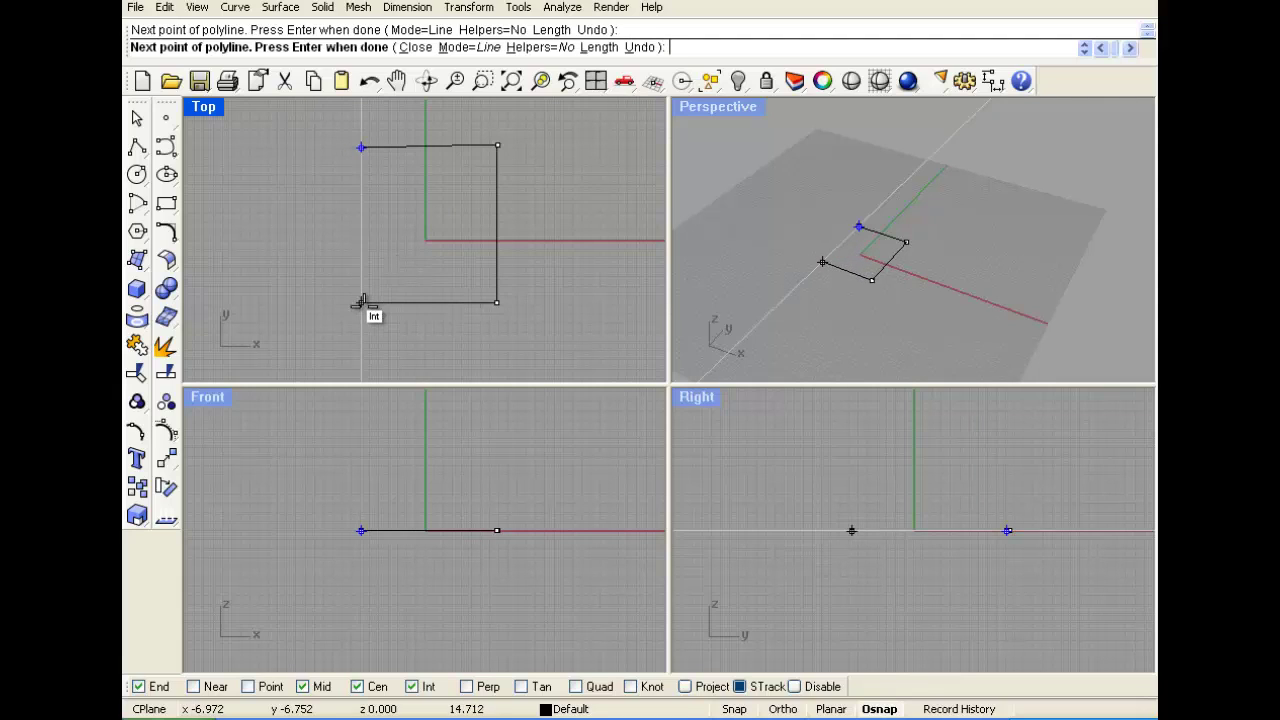
click(362, 302)
click(360, 148)
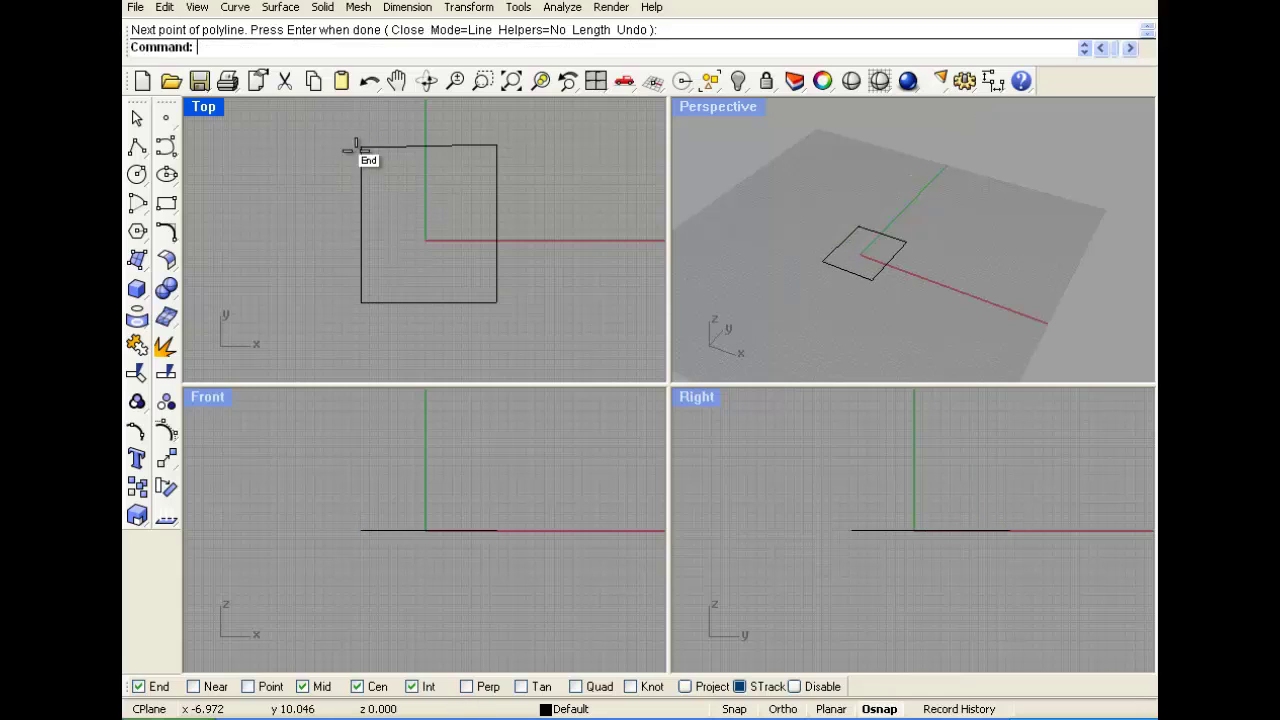
key(Return)
key(Escape)
- Delete the four-sided polyline and turn STrack off
drag(497, 145, 454, 186)
key(Delete)
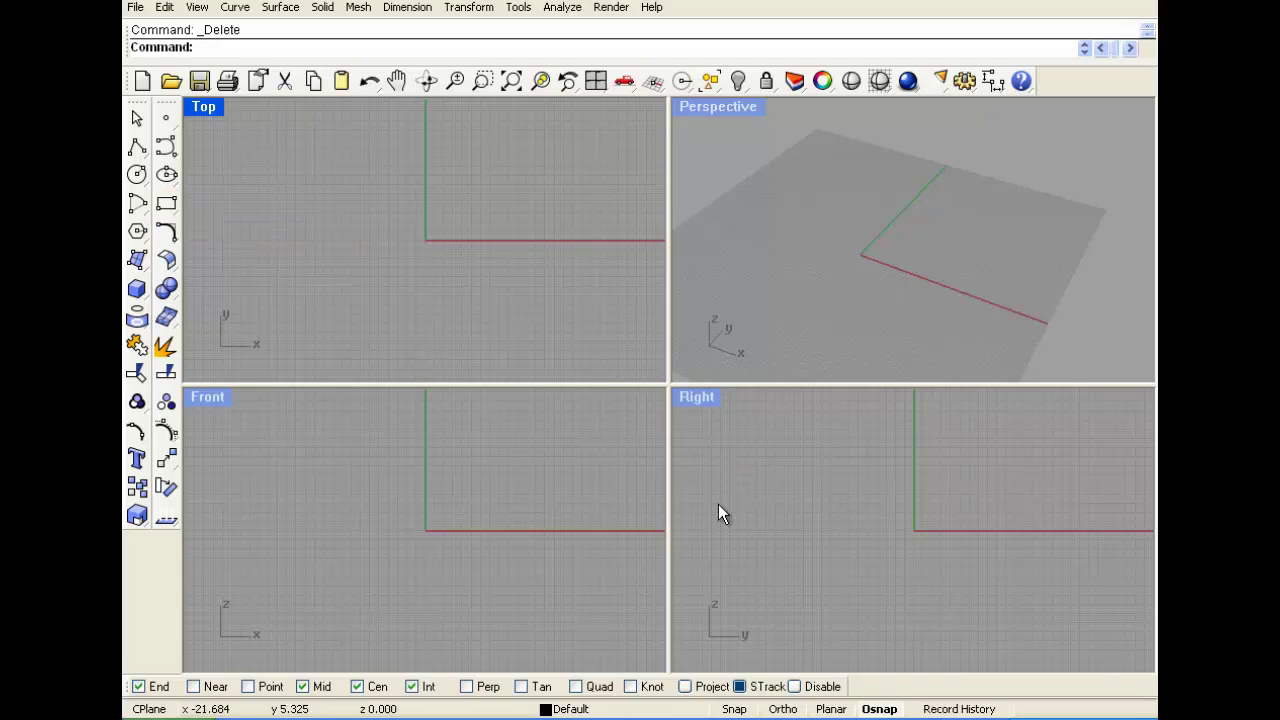
click(740, 687)
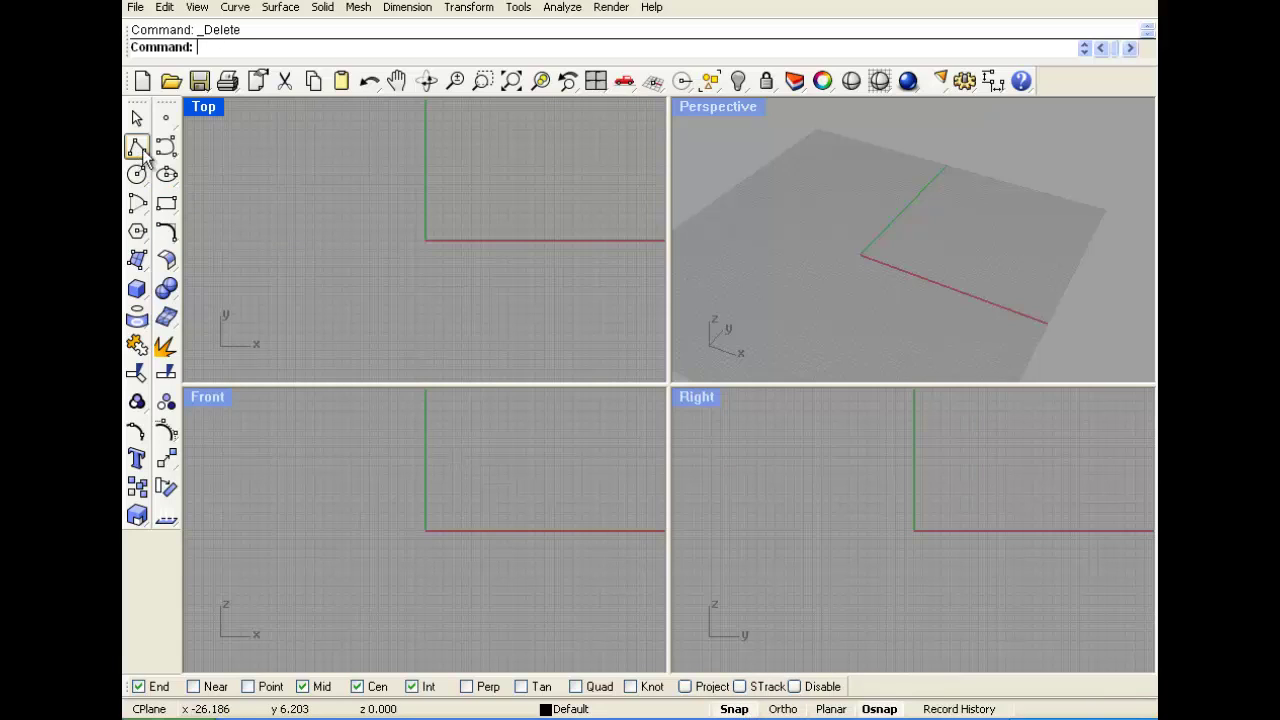
- With the Polyline command running and grid Snap on, examine how the cursor follows the grid at different zoom levels in the Top viewport
click(137, 148)
scroll(409, 200, up, 3)
scroll(407, 202, up, 3)
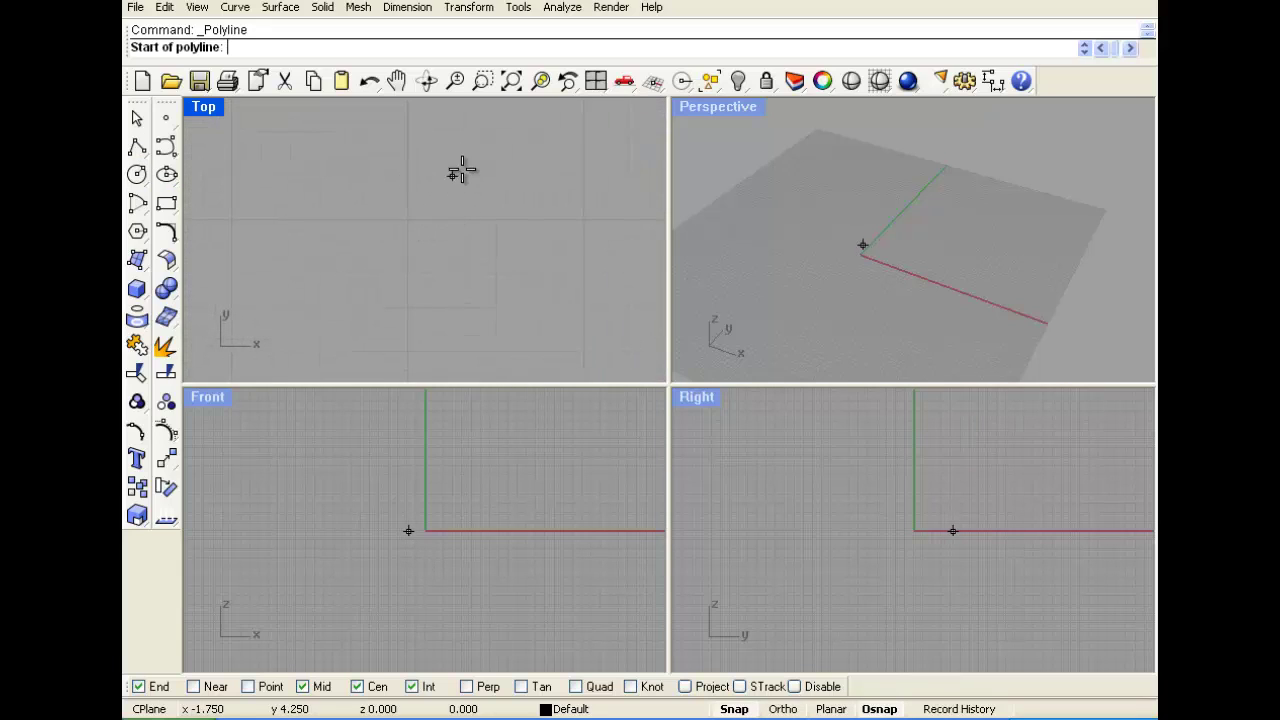
scroll(437, 207, down, 5)
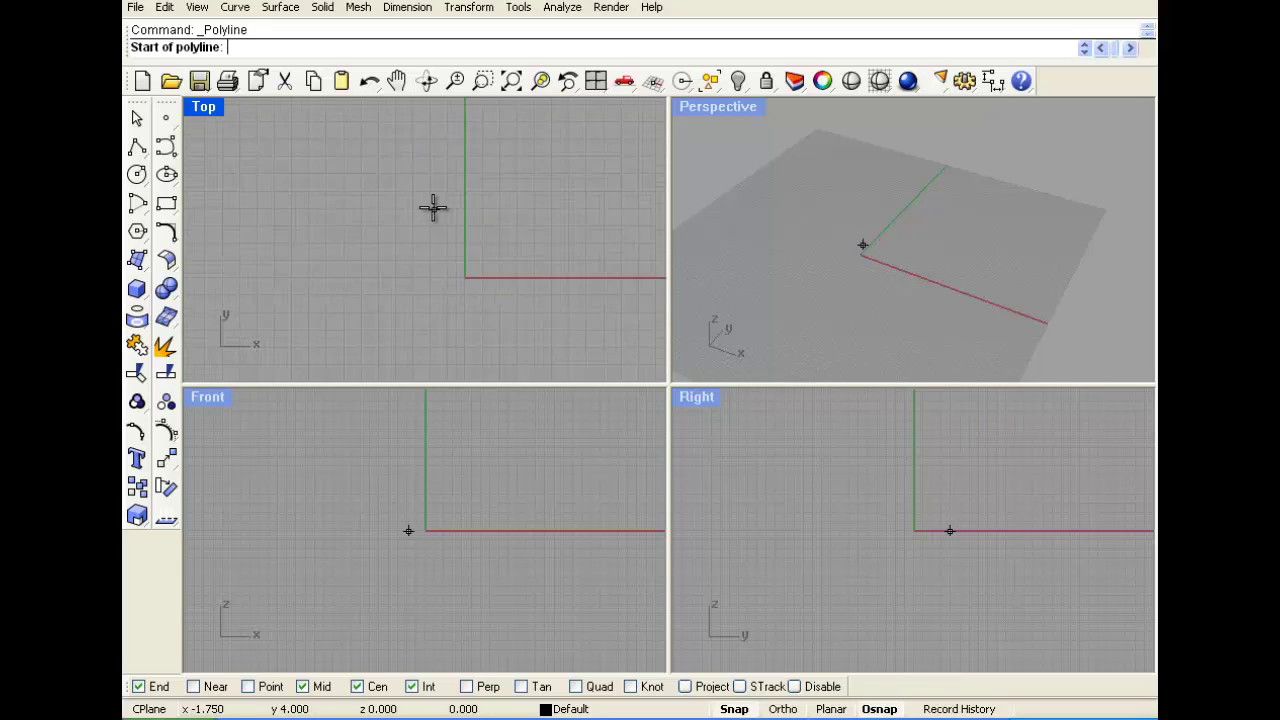
scroll(490, 294, up, 2)
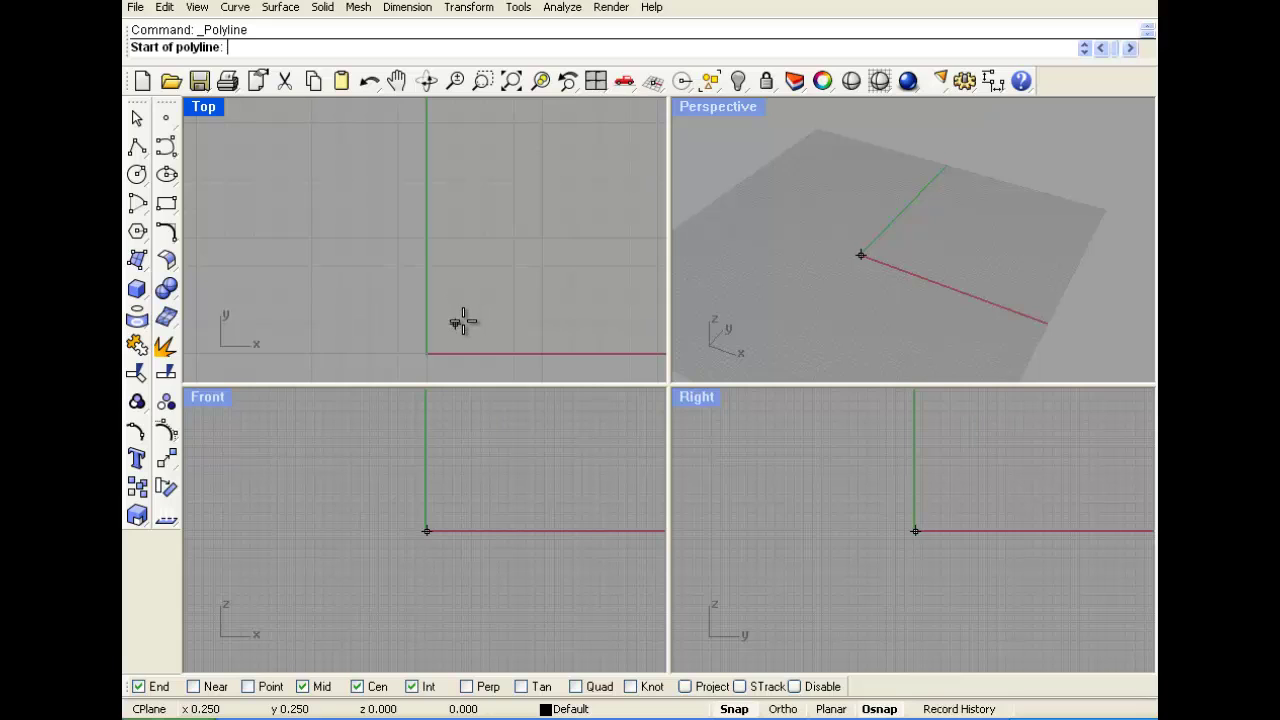
scroll(492, 265, down, 1)
scroll(560, 255, down, 1)
scroll(440, 290, down, 2)
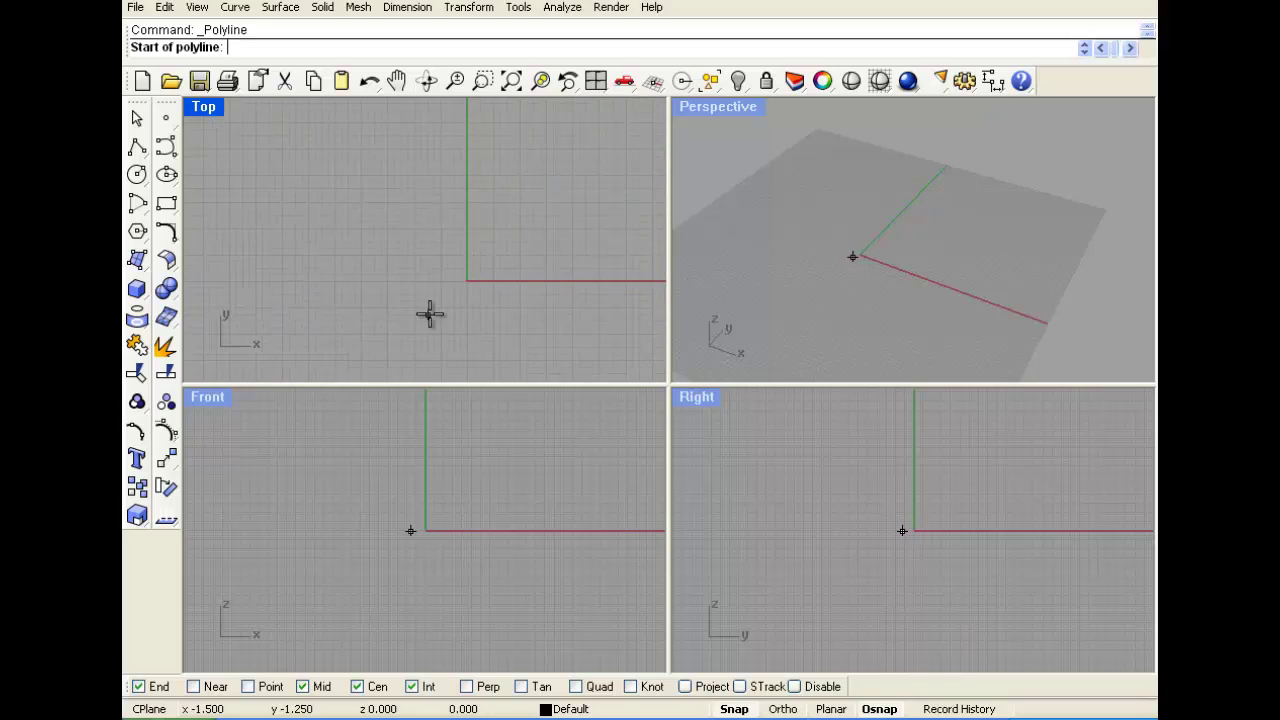
scroll(449, 289, up, 2)
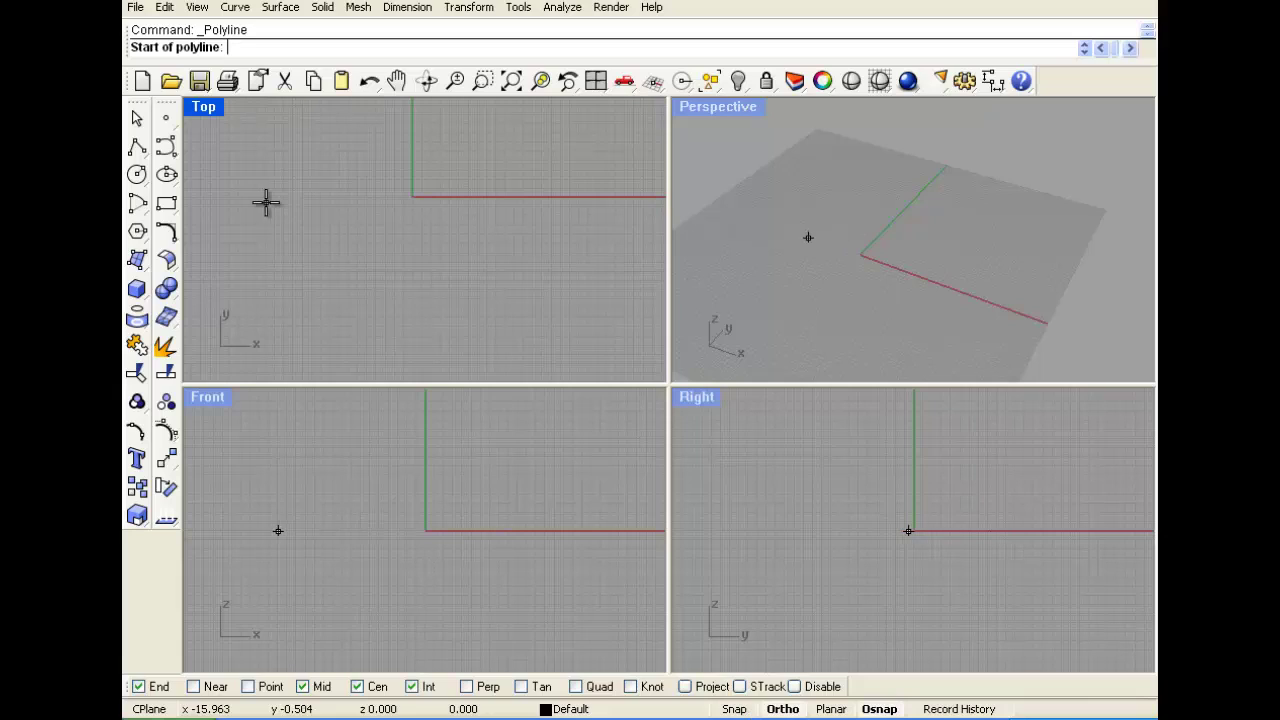
- Try drawing an Ortho-constrained polyline in the Top viewport, switch Ortho off, toggle Planar on and off, and cancel the line
click(137, 147)
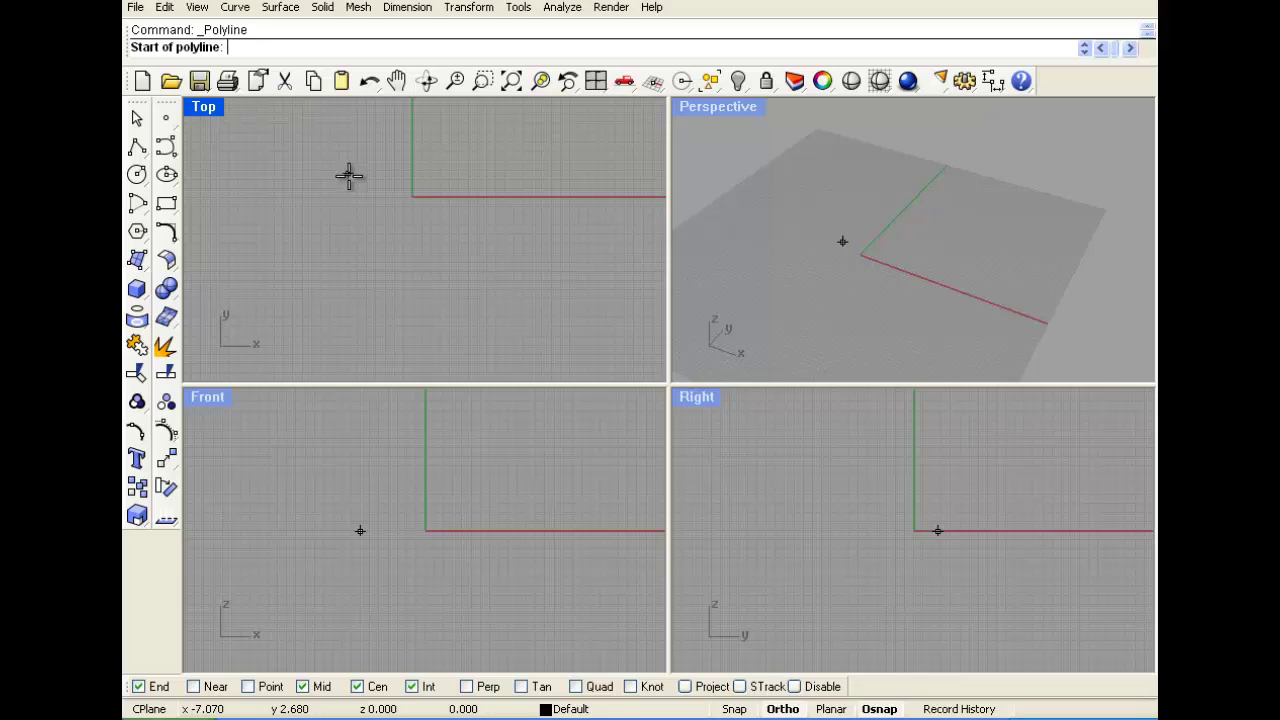
click(310, 184)
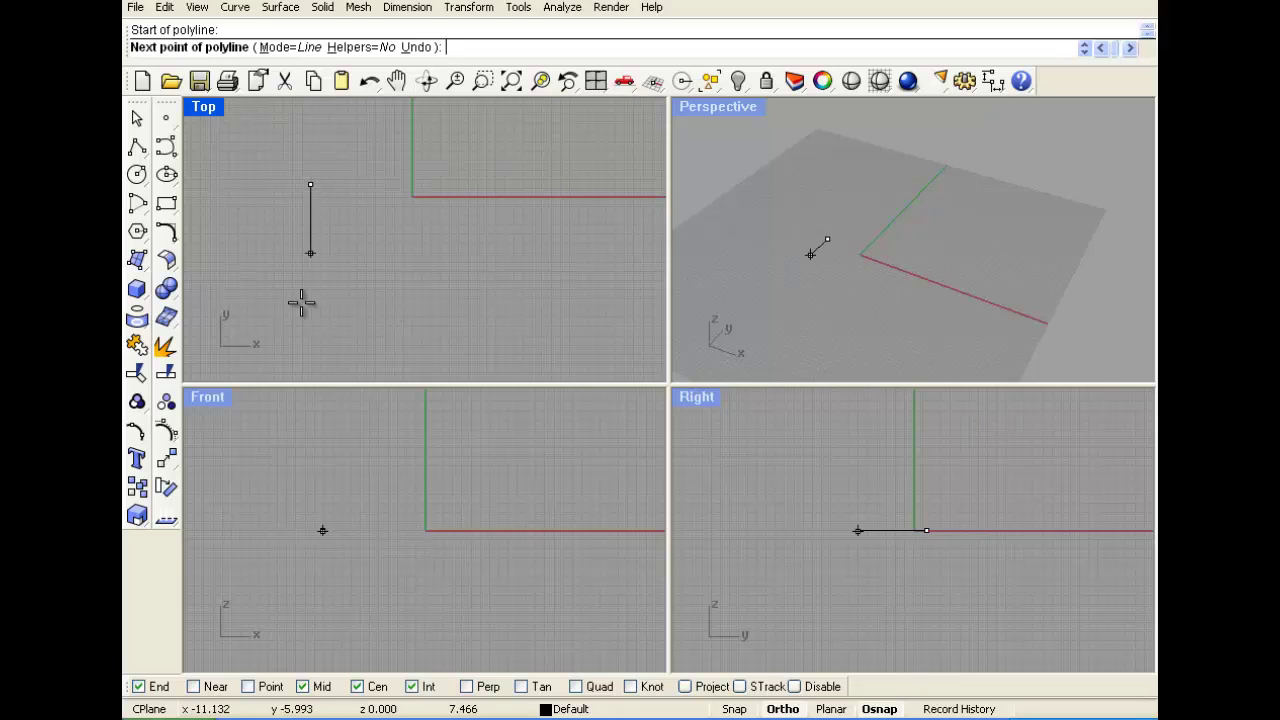
scroll(445, 225, down, 4)
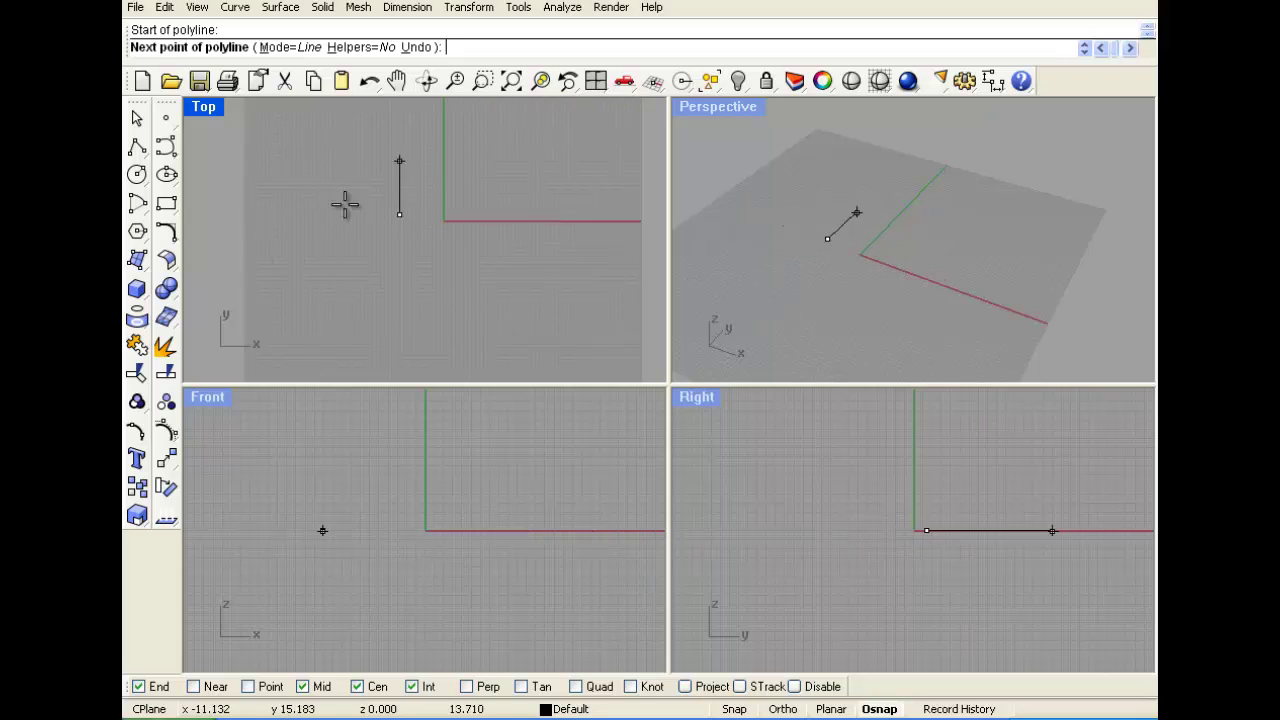
click(783, 709)
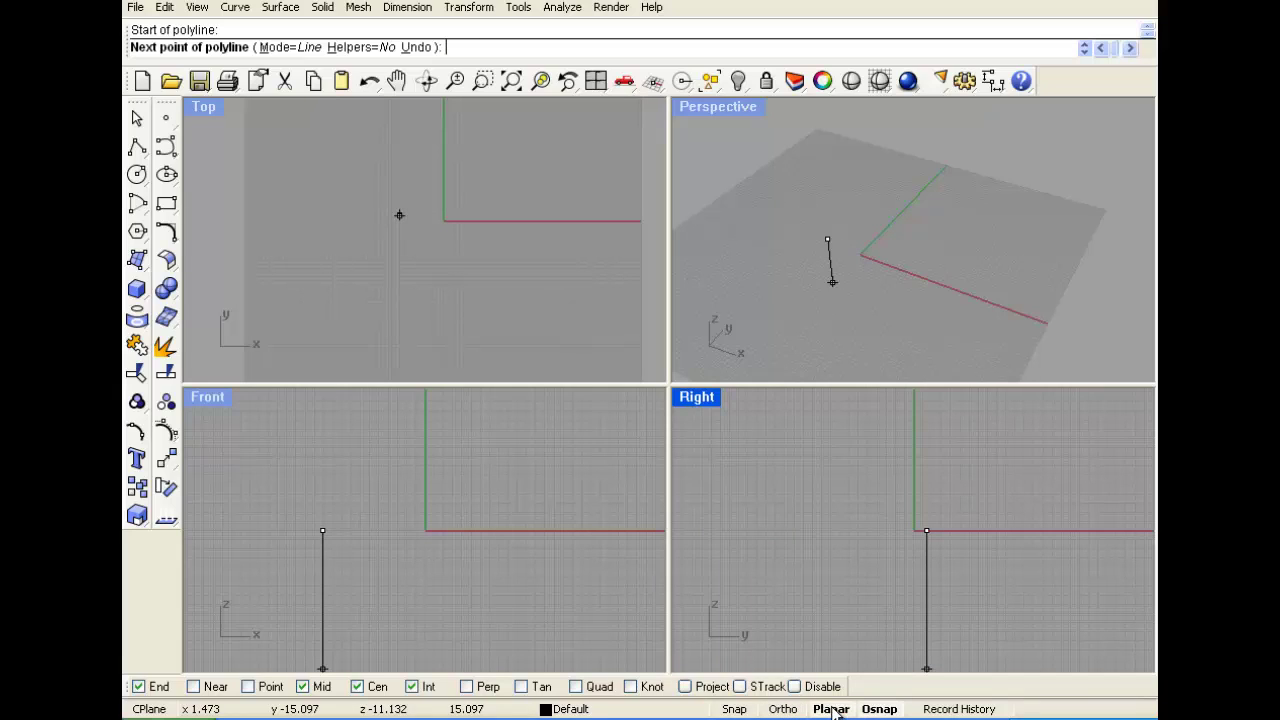
click(831, 709)
click(870, 709)
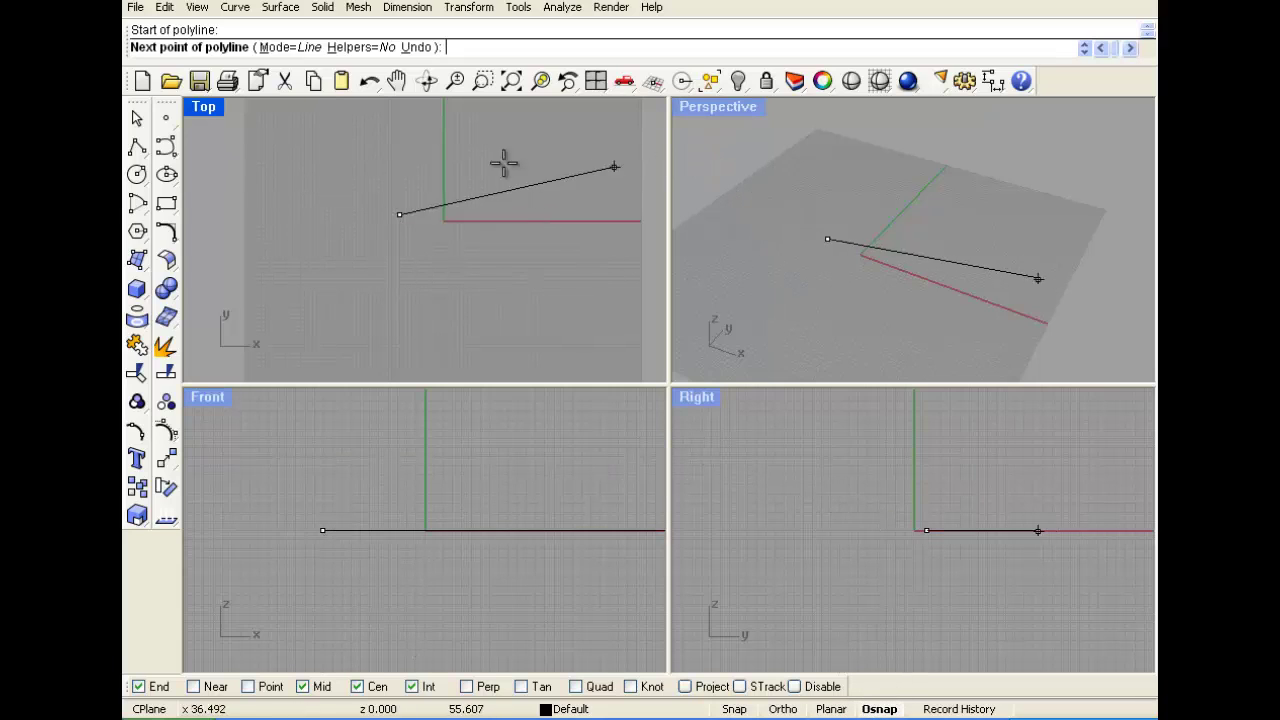
click(143, 119)
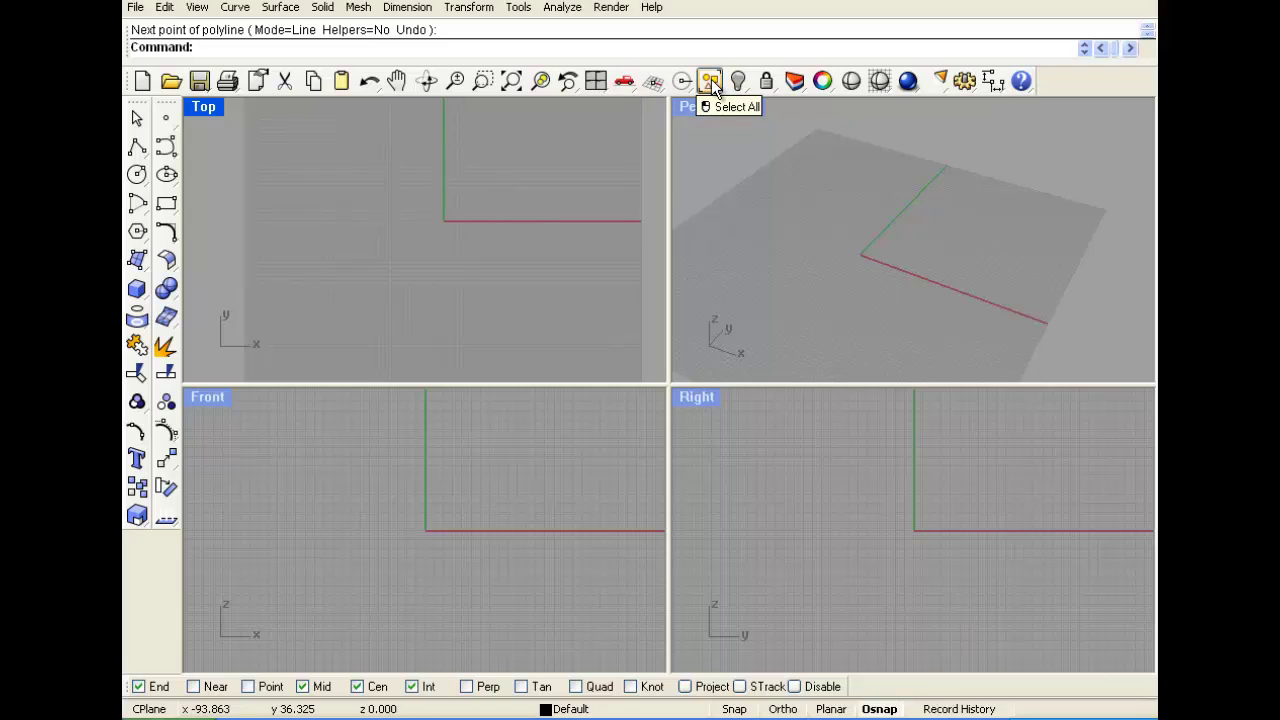
- Draw a small circle in the Top viewport and copy it to make three circles placed apart near the origin
click(137, 174)
click(354, 202)
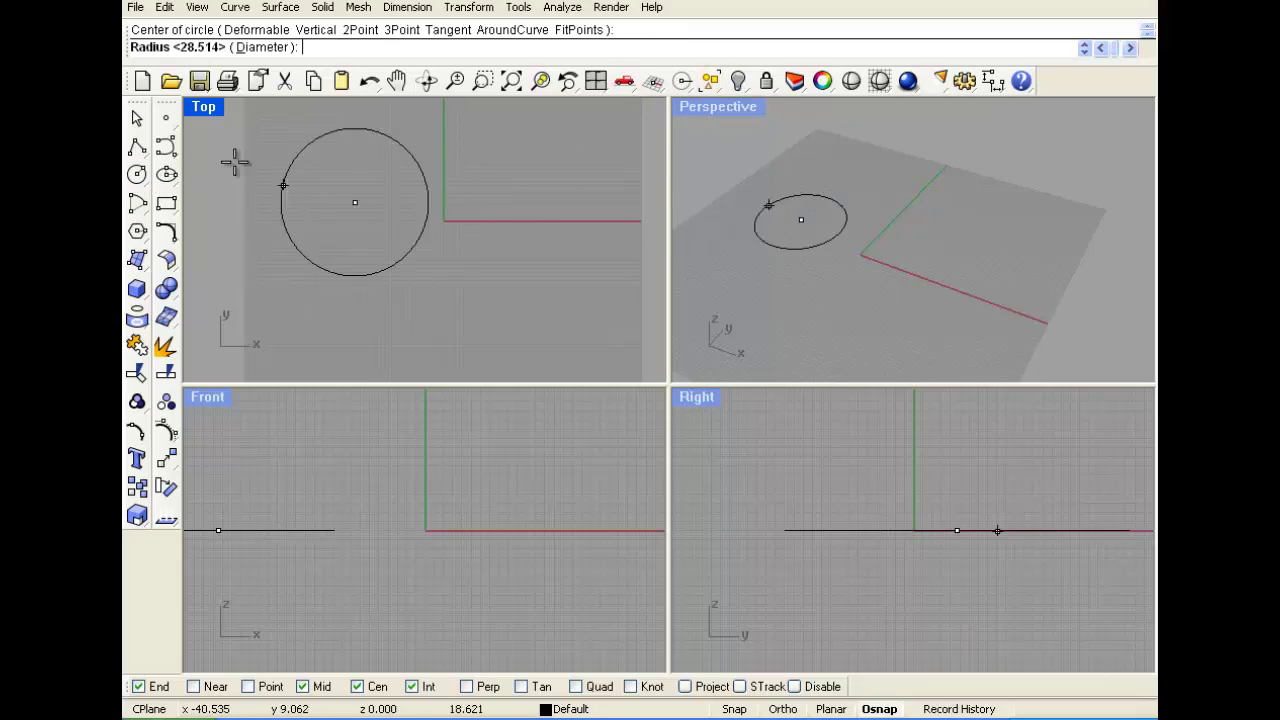
key(Escape)
drag(350, 200, 434, 253)
key(ctrl+c)
key(ctrl+v)
click(361, 234)
click(414, 286)
drag(360, 212, 385, 174)
- Select all three circles at once and delete them
key(ctrl+a)
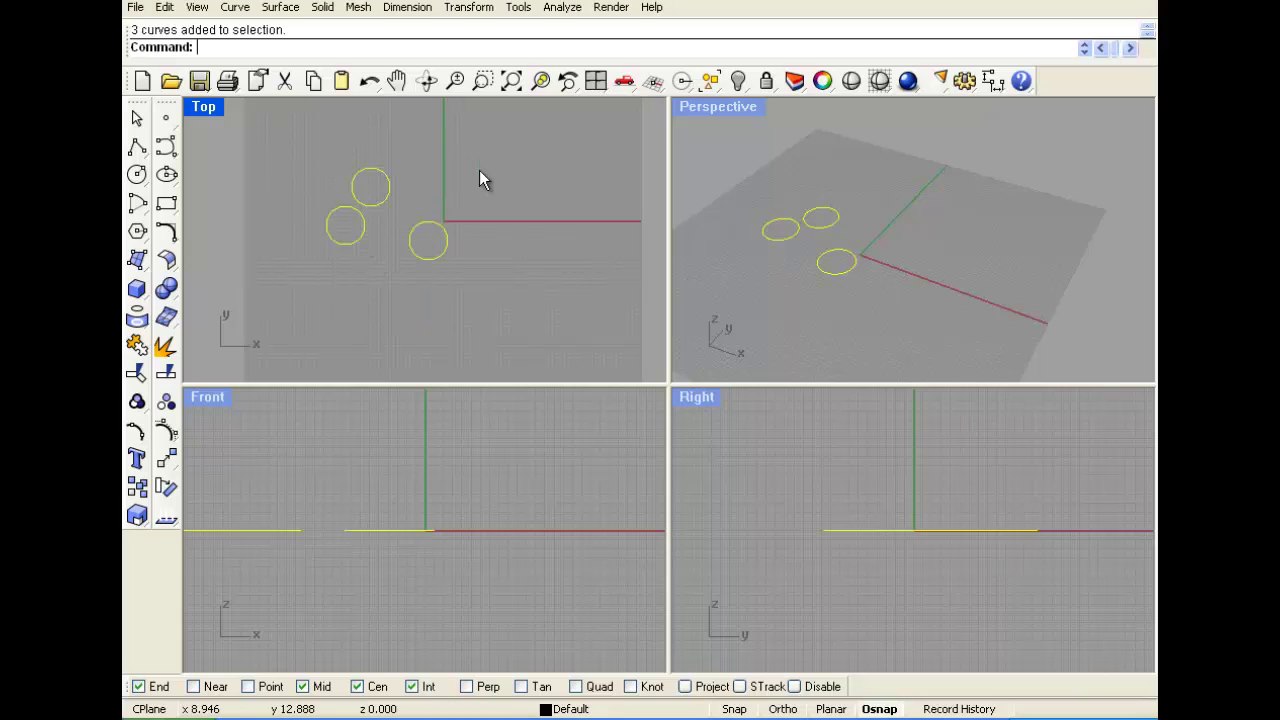
key(Escape)
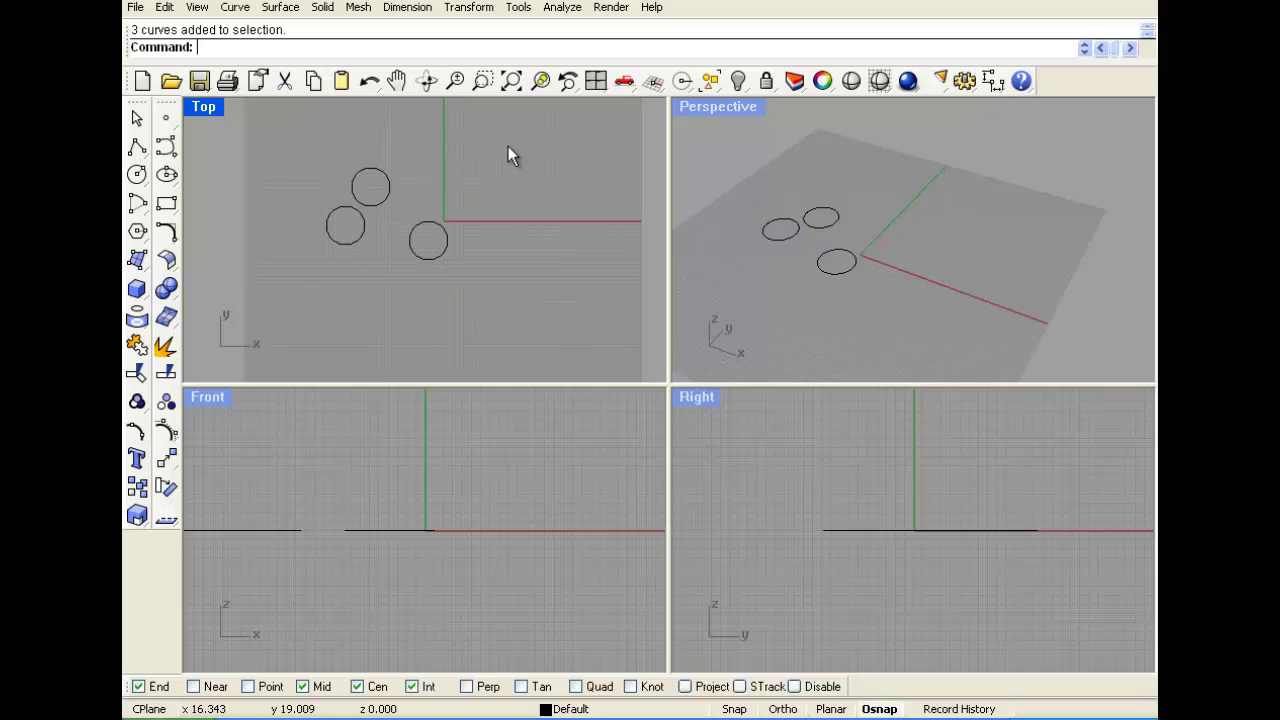
click(706, 88)
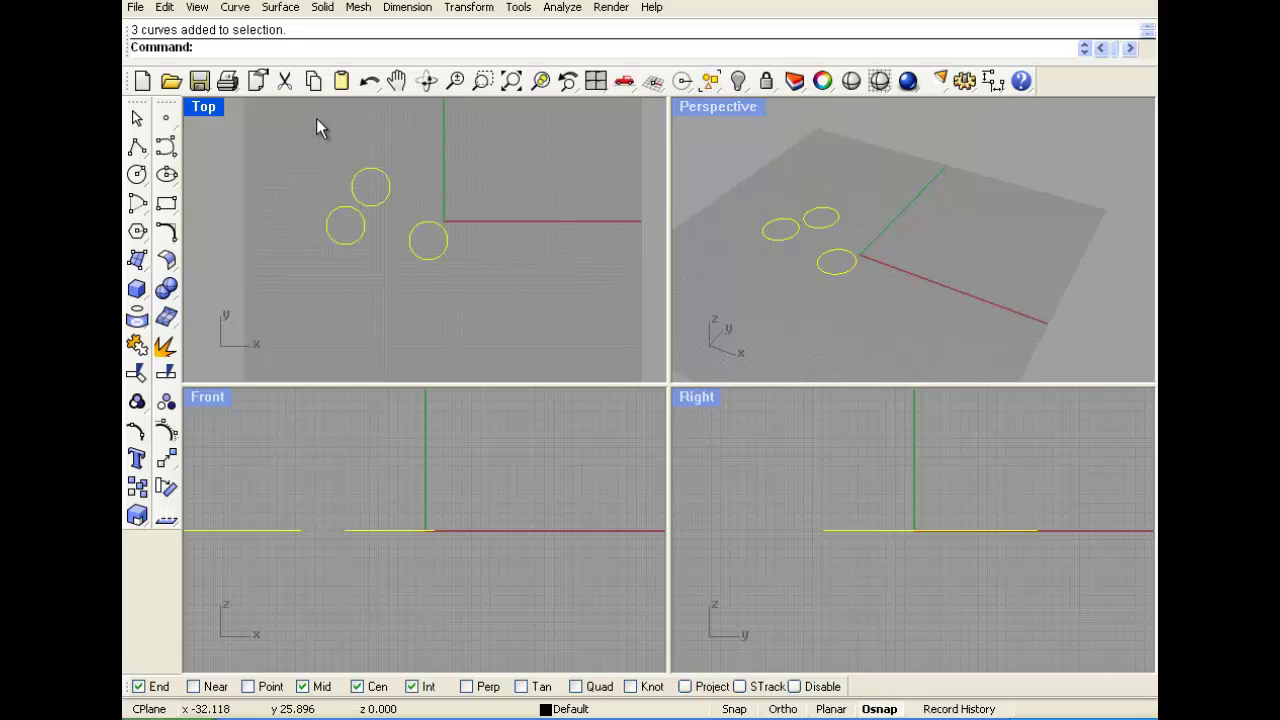
key(Delete)
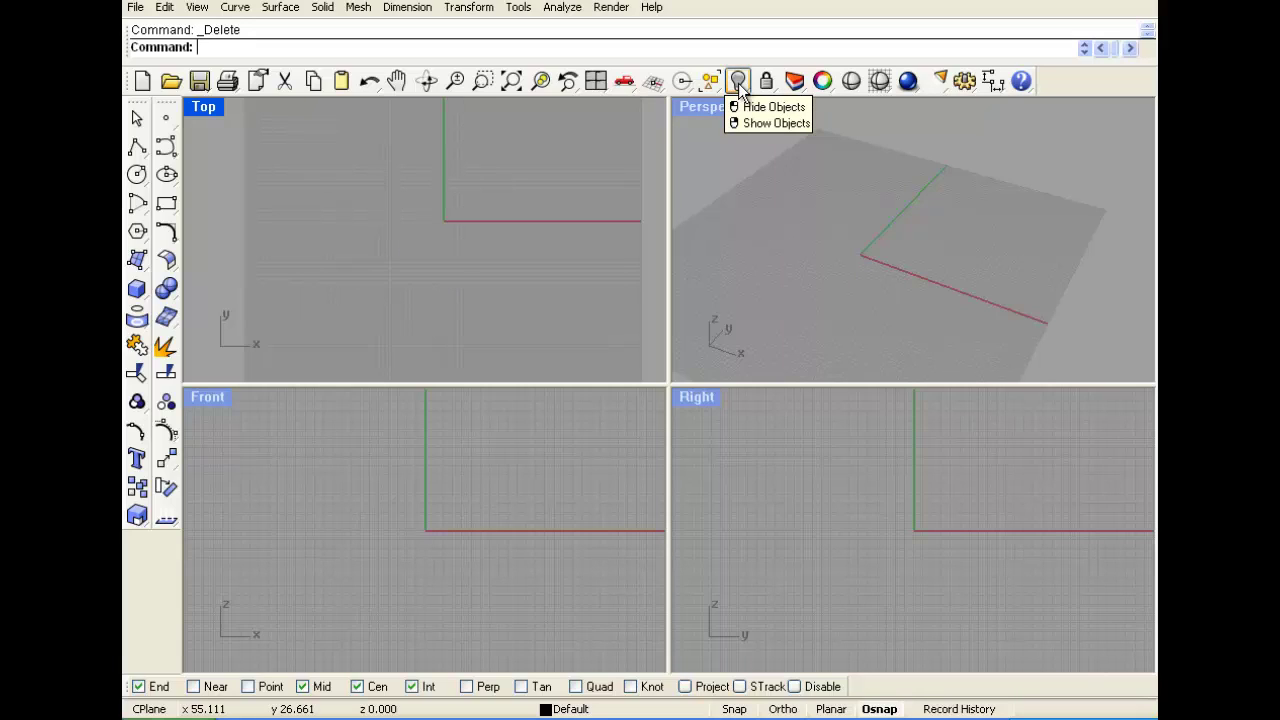
- Create a solid box beside the origin, drawing its base in the Top viewport and setting its height in the Front viewport
click(137, 118)
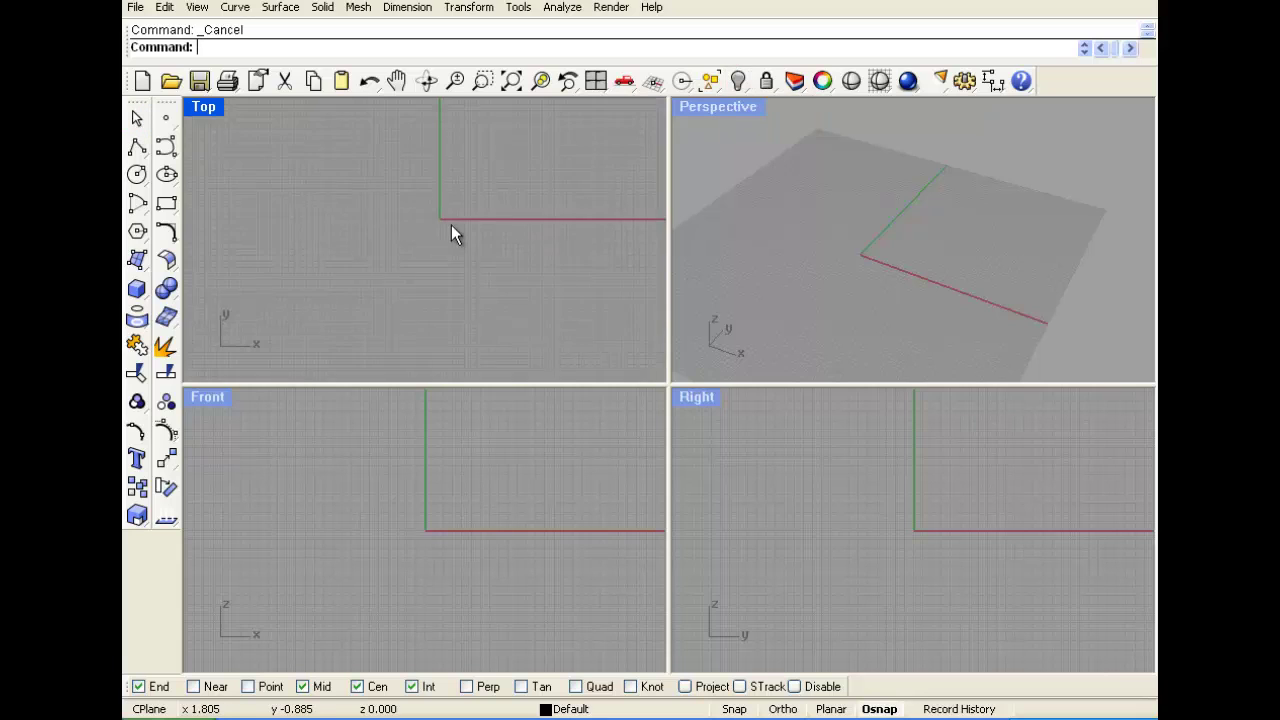
right_drag(415, 210, 423, 248)
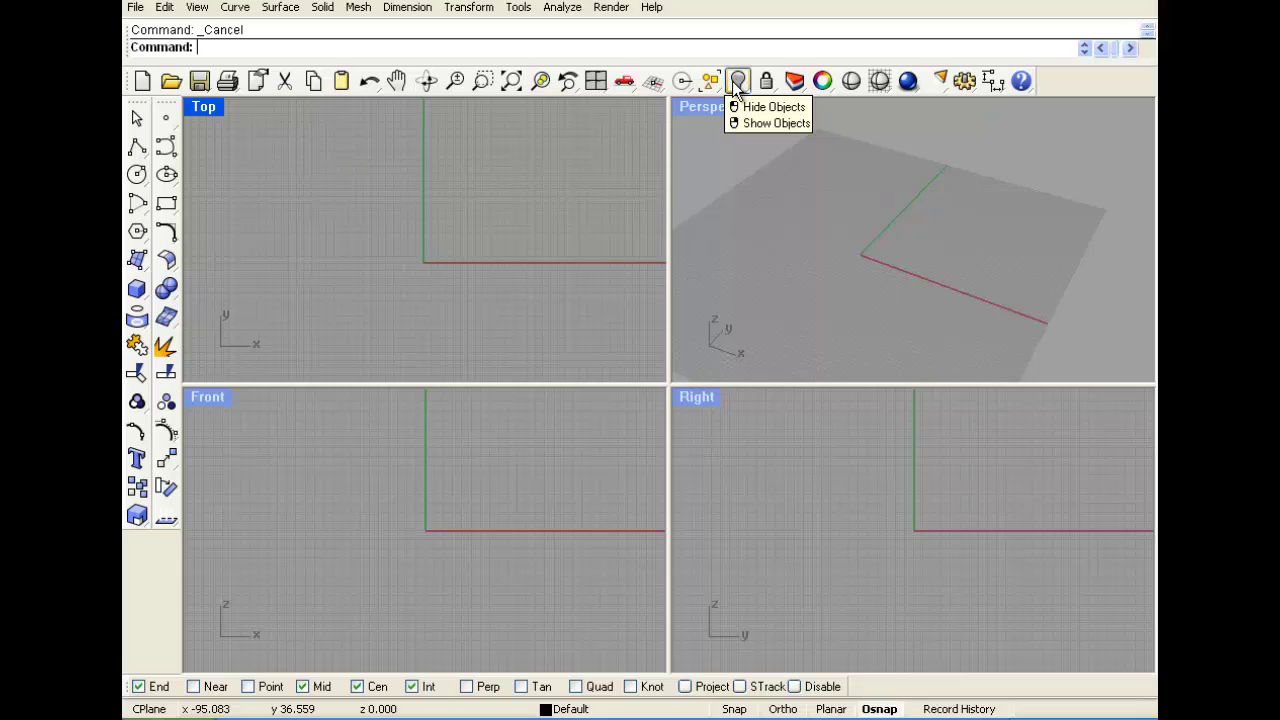
click(137, 288)
click(342, 218)
click(390, 258)
click(409, 450)
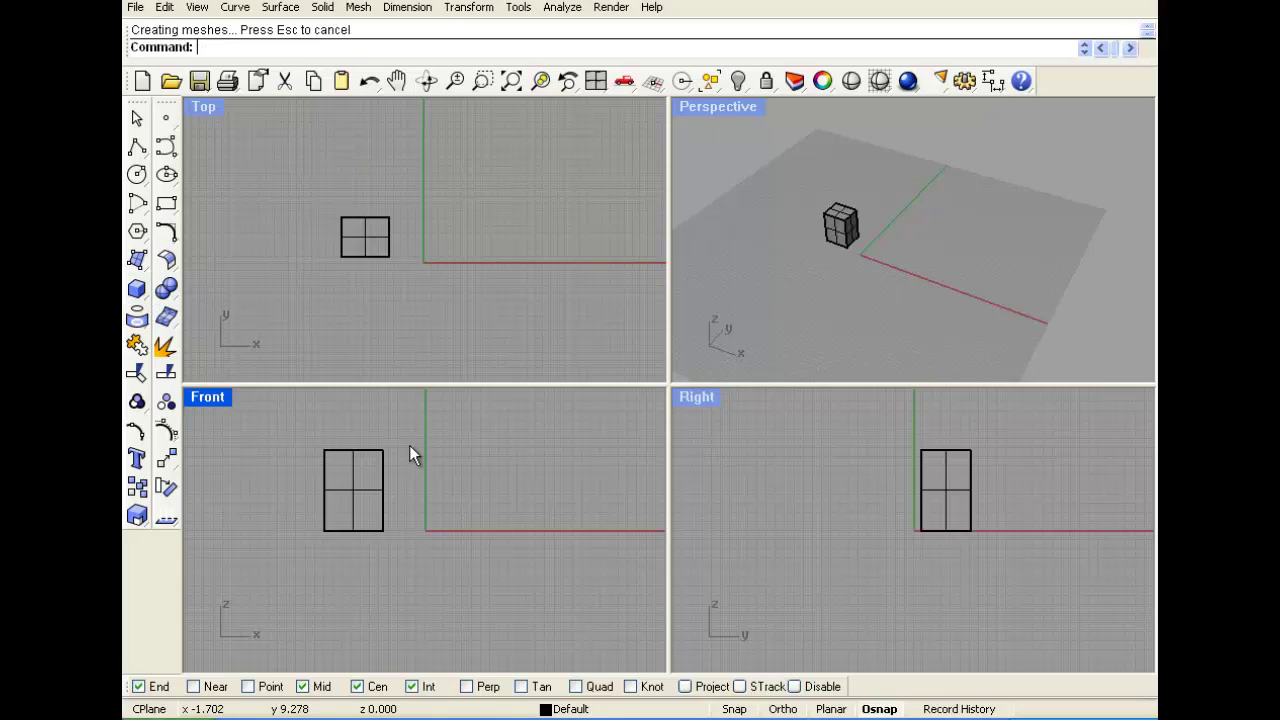
- Make two copies of the box, placing one near the origin and the other farther up and right in the Top viewport
key(ctrl+c)
key(ctrl+v)
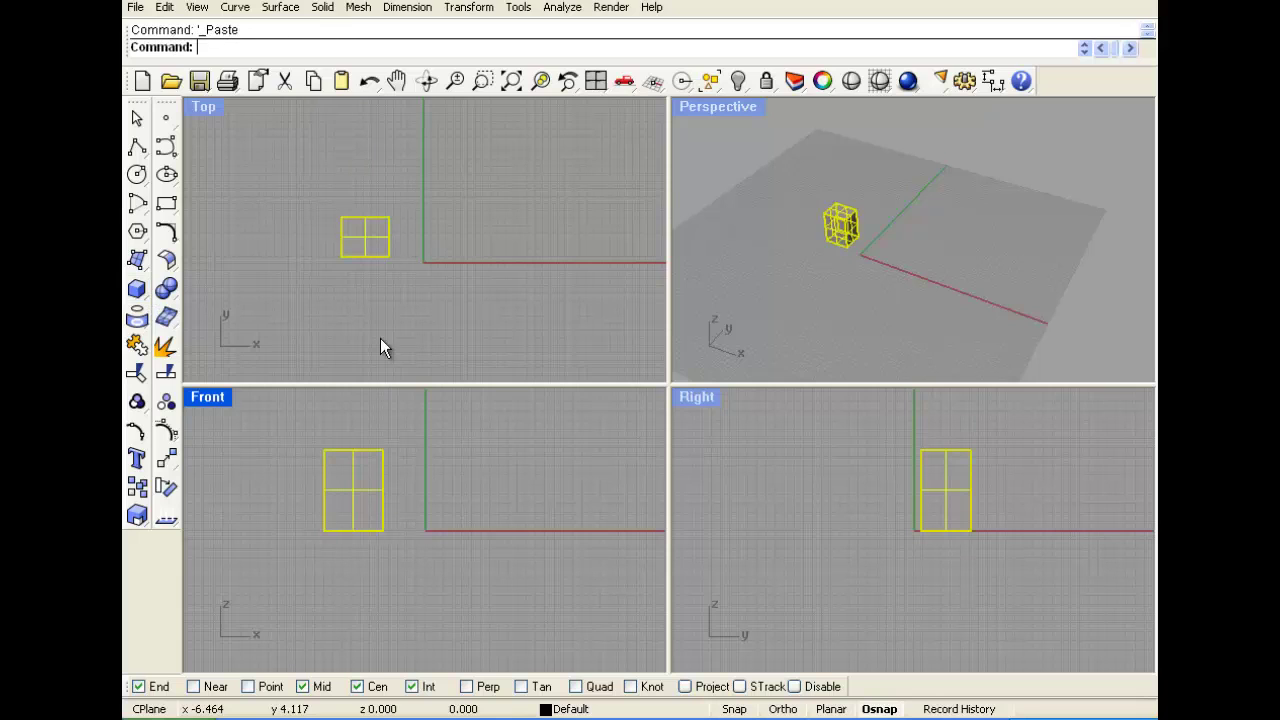
drag(379, 251, 444, 175)
key(ctrl+c)
key(ctrl+v)
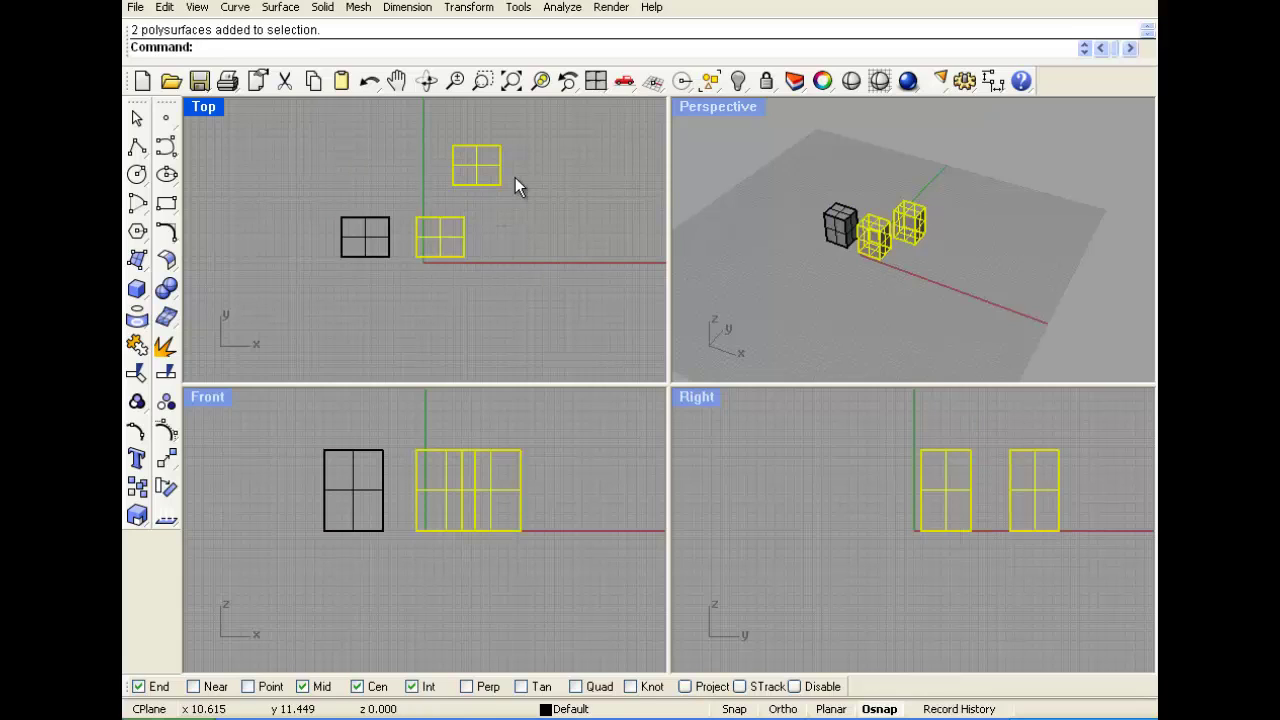
- Hide the two copied boxes and show them again, then repeat the hide and show once more
click(738, 80)
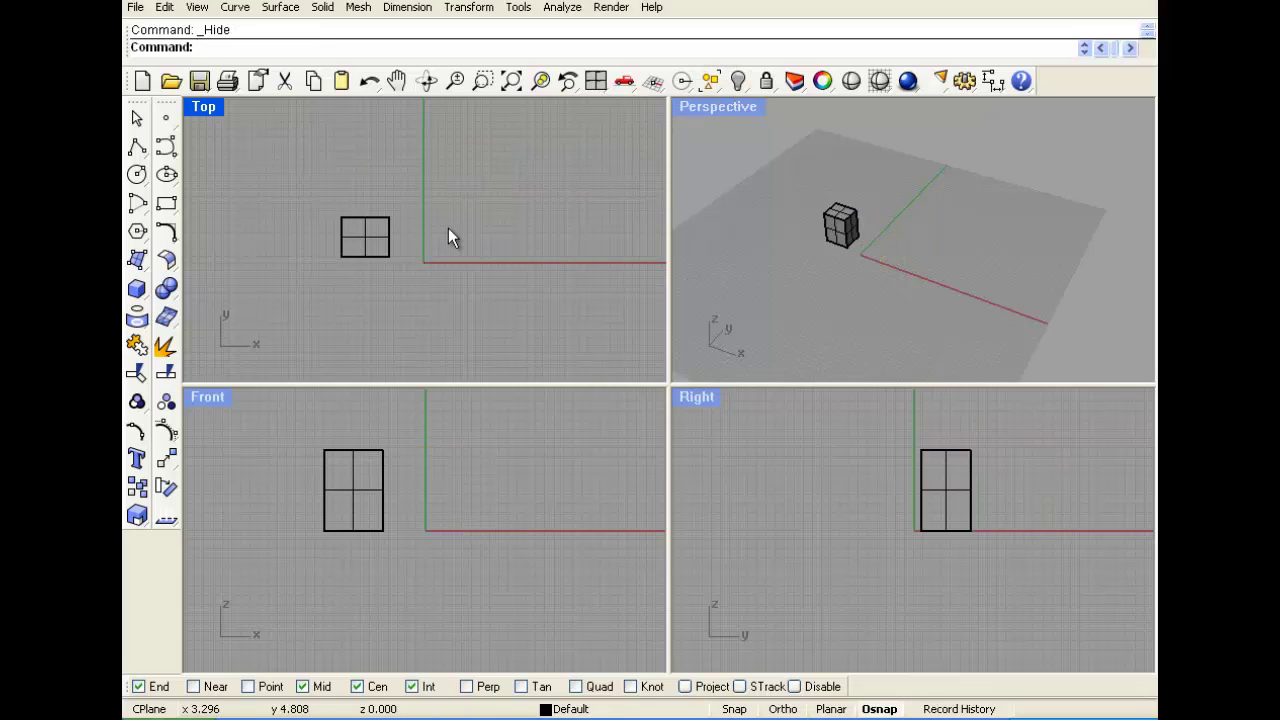
right_click(735, 86)
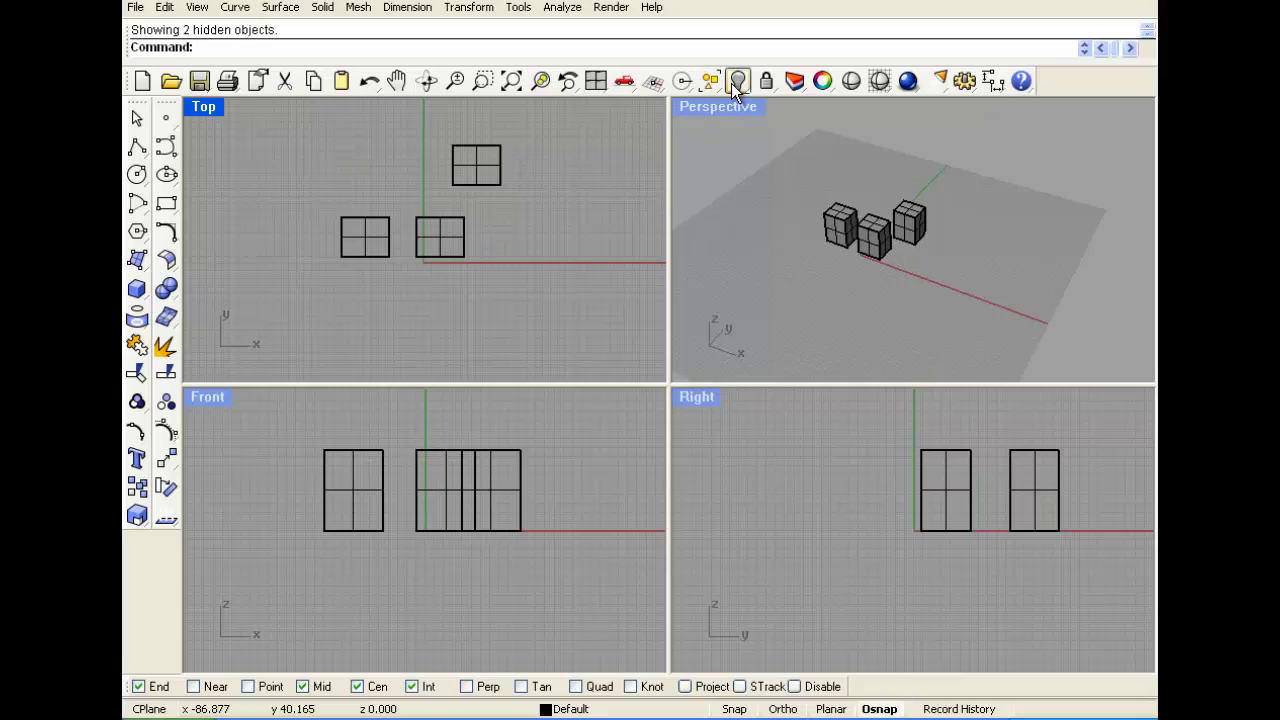
drag(570, 275, 460, 179)
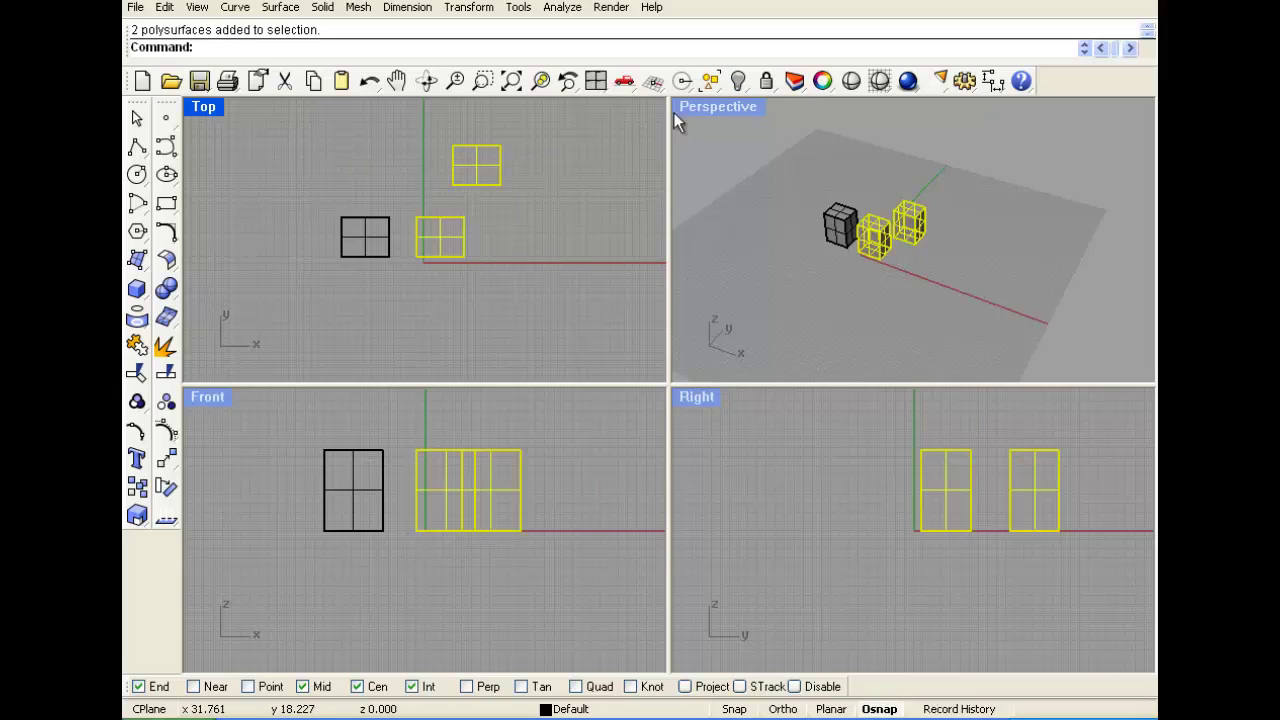
click(738, 80)
right_click(738, 81)
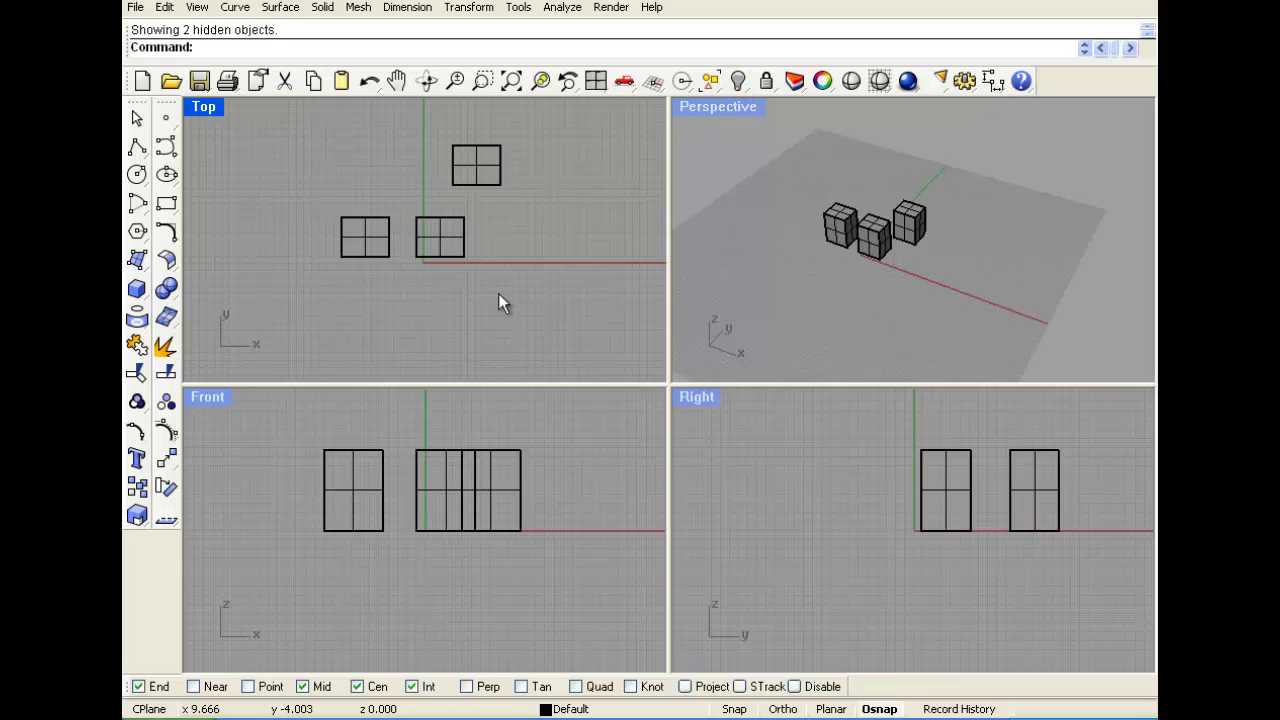
- Try to lock the two lower boxes beside the x-axis in the Top viewport
click(766, 81)
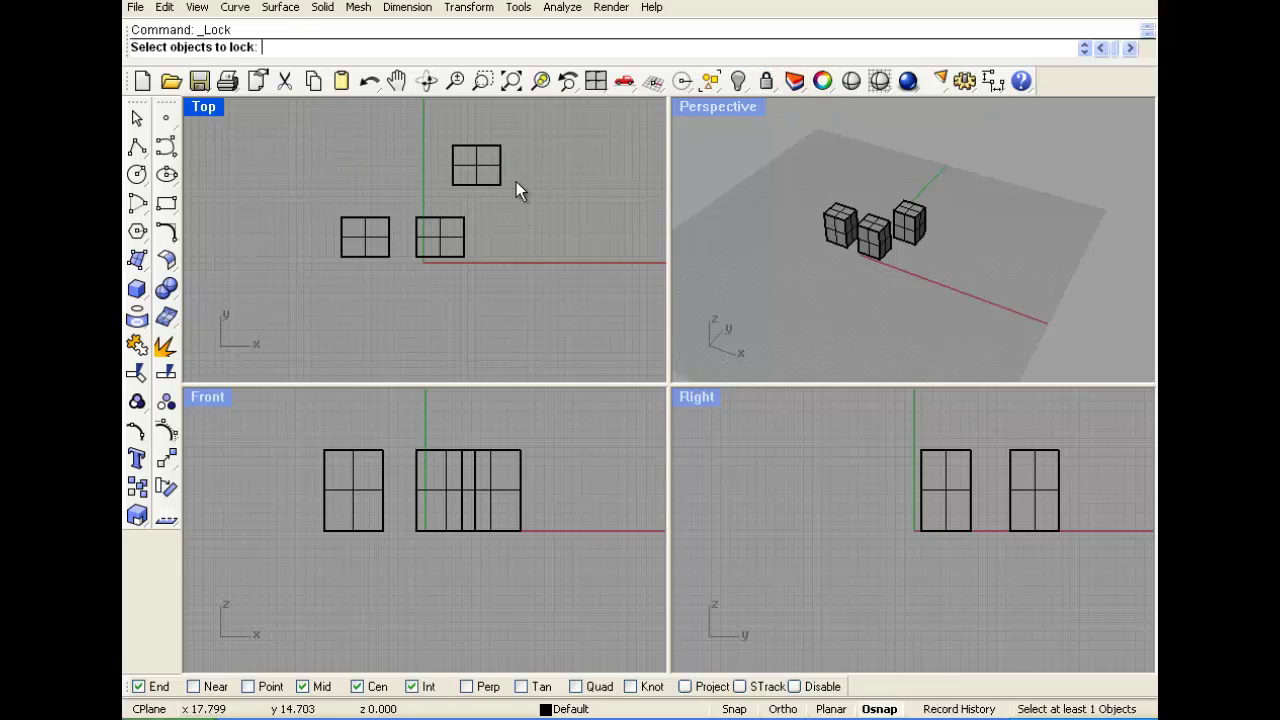
drag(487, 285, 347, 228)
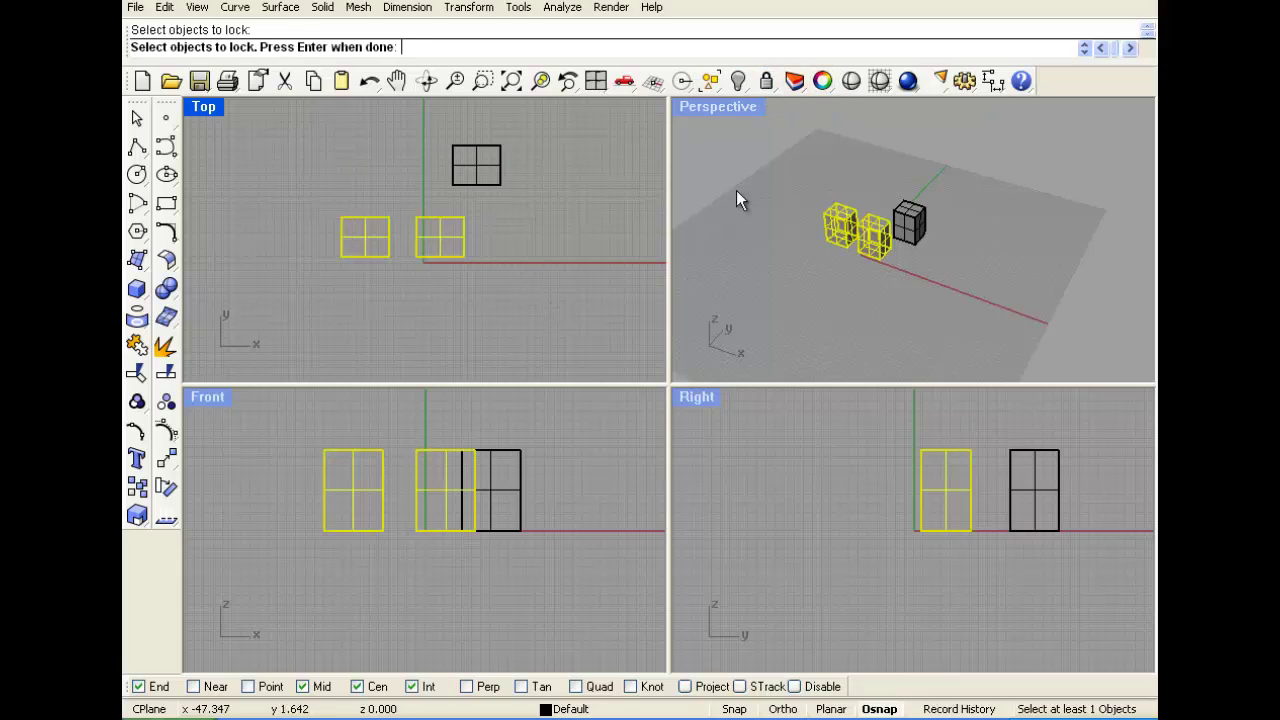
key(Return)
click(437, 256)
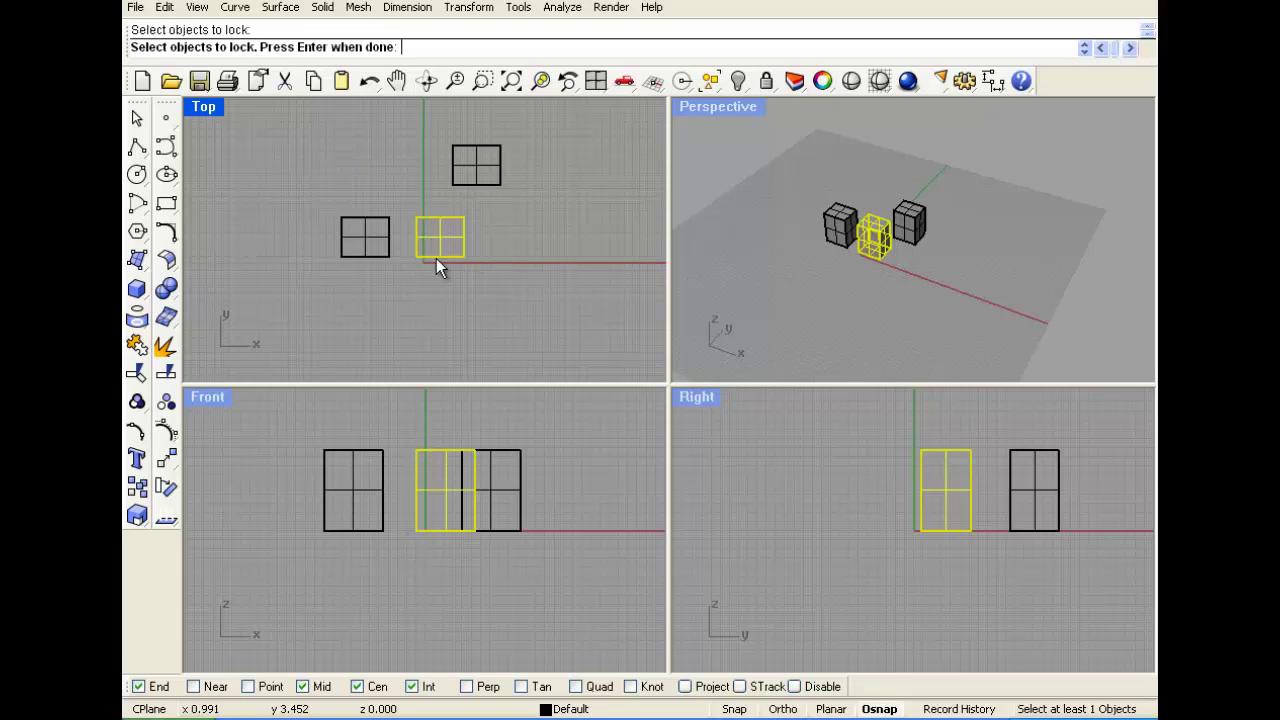
drag(426, 240, 355, 289)
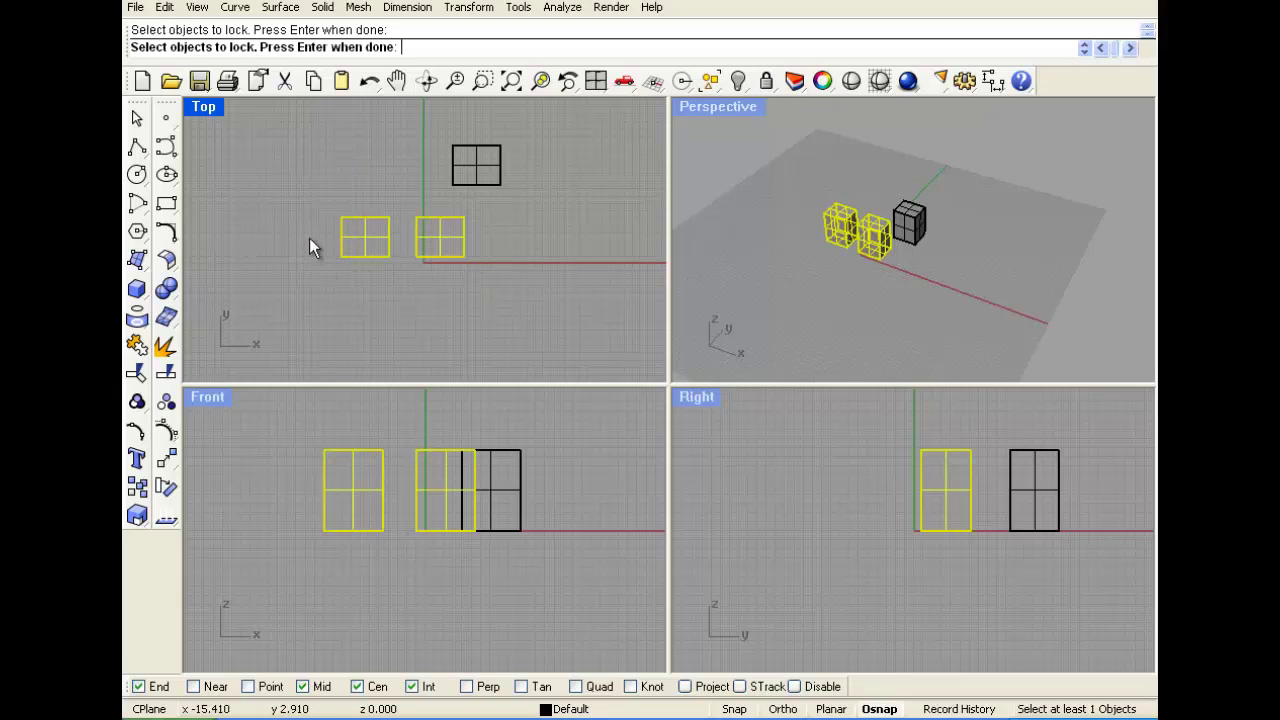
key(Return)
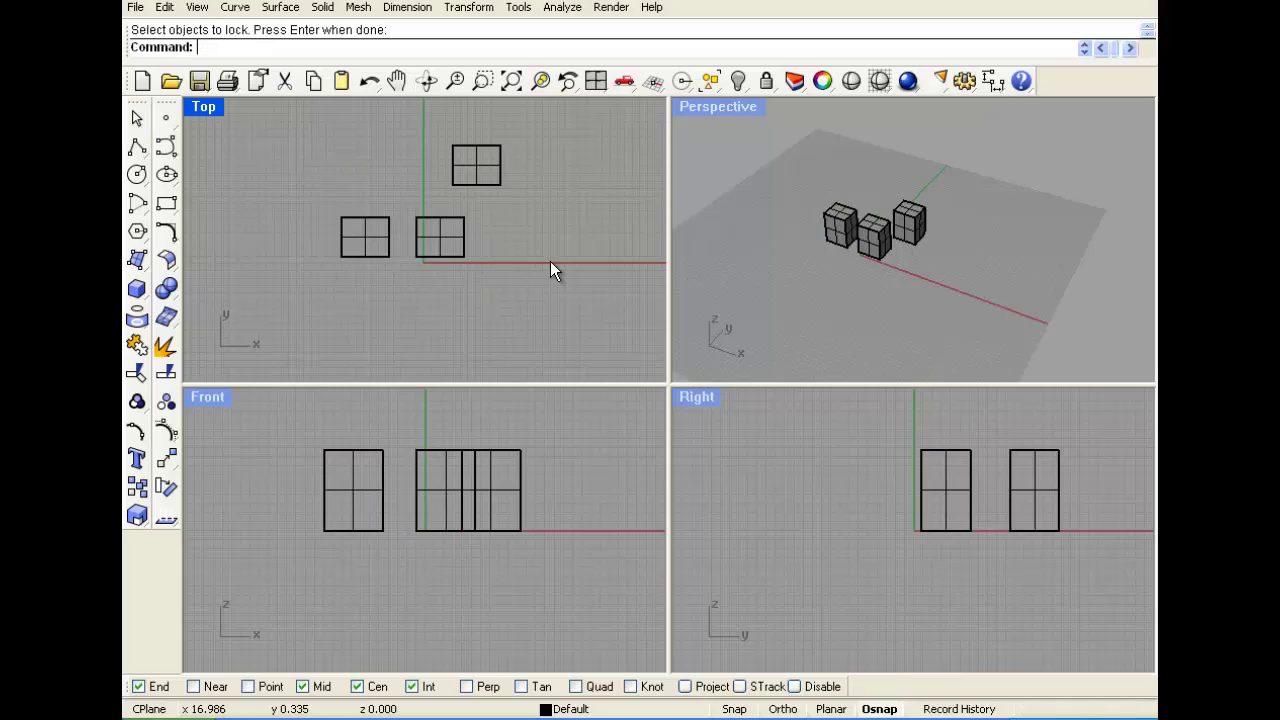
- Display the layer list and nudge the uppermost box slightly up and left in the Top viewport
click(793, 81)
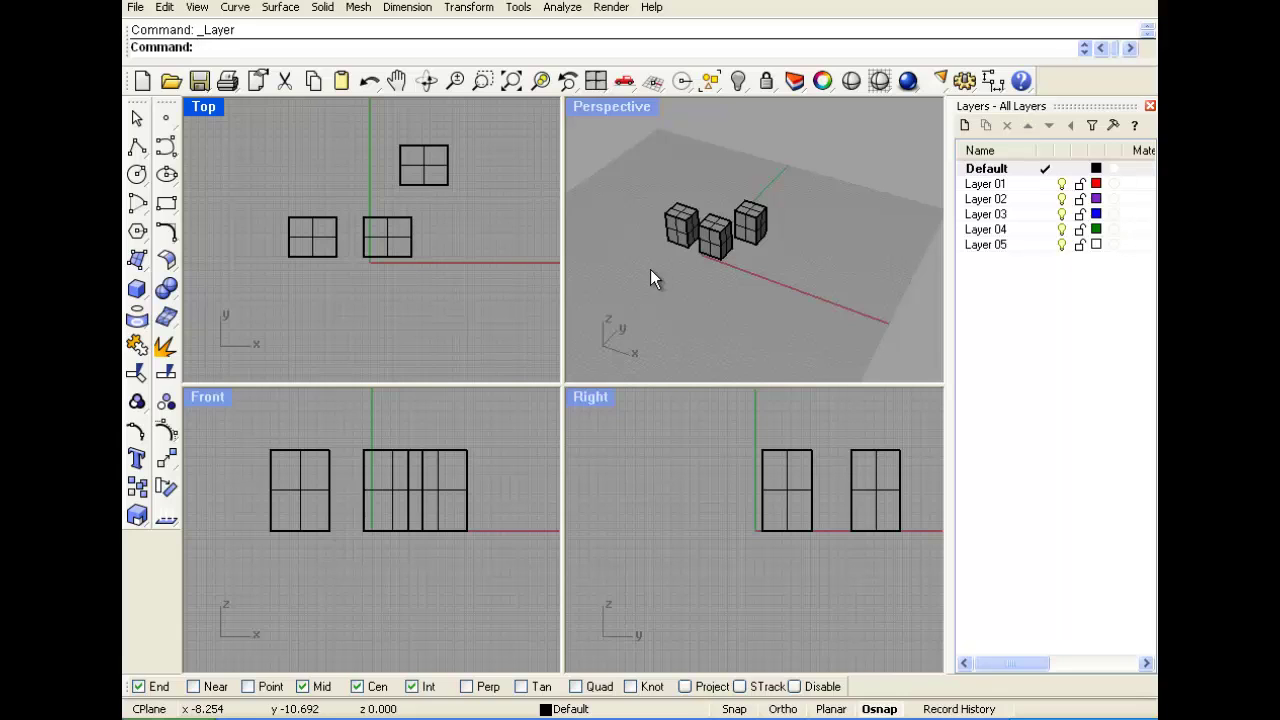
drag(448, 185, 442, 178)
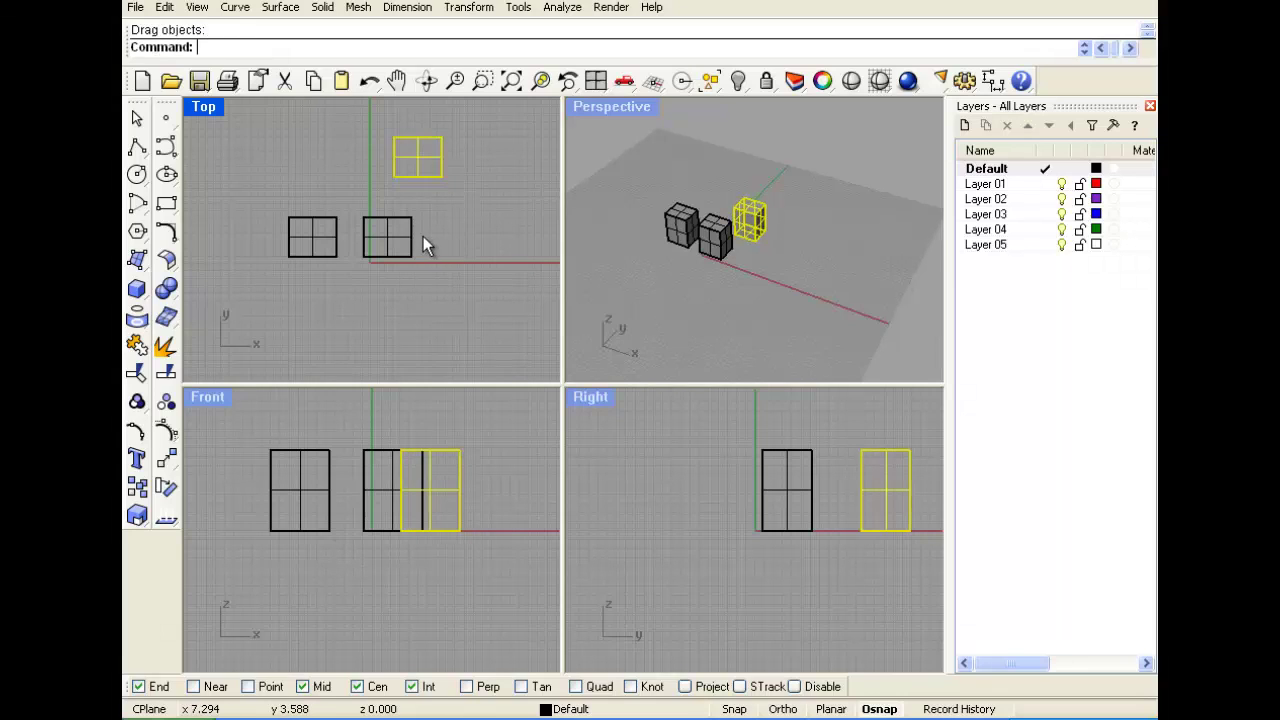
click(409, 242)
click(496, 242)
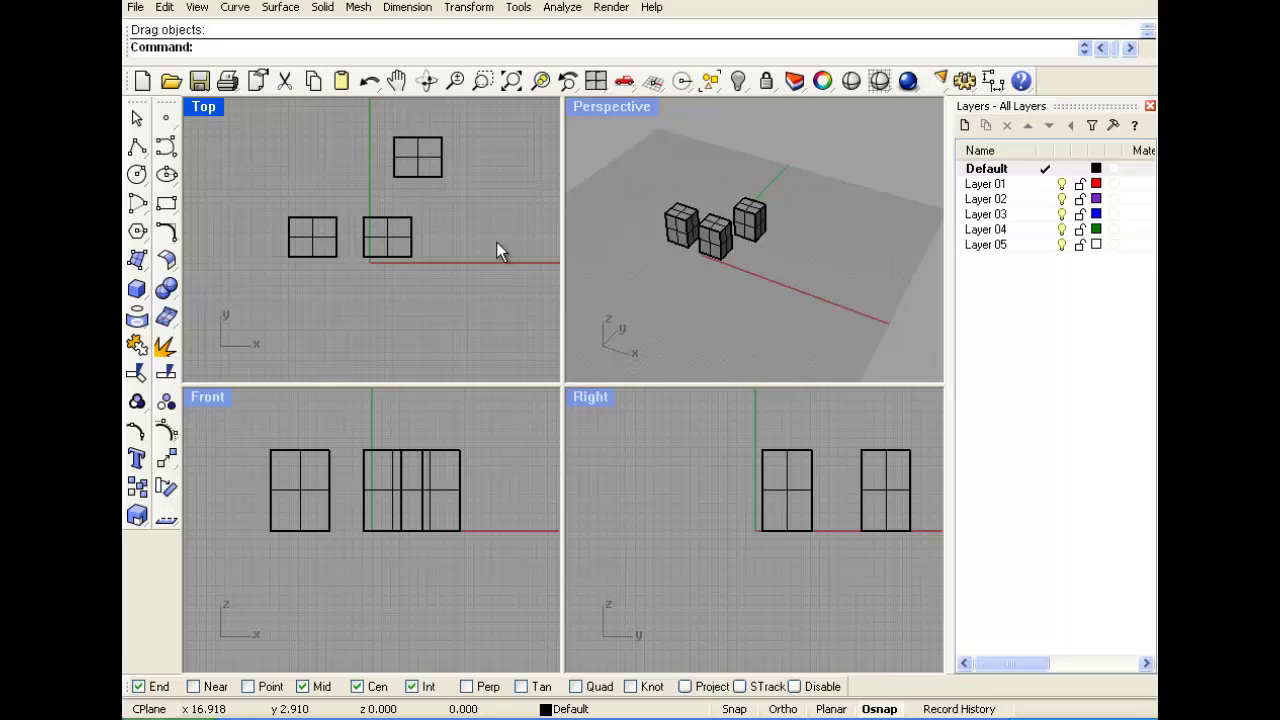
- Select the uppermost box and change its object layer to Layer 01
click(442, 178)
right_click(976, 188)
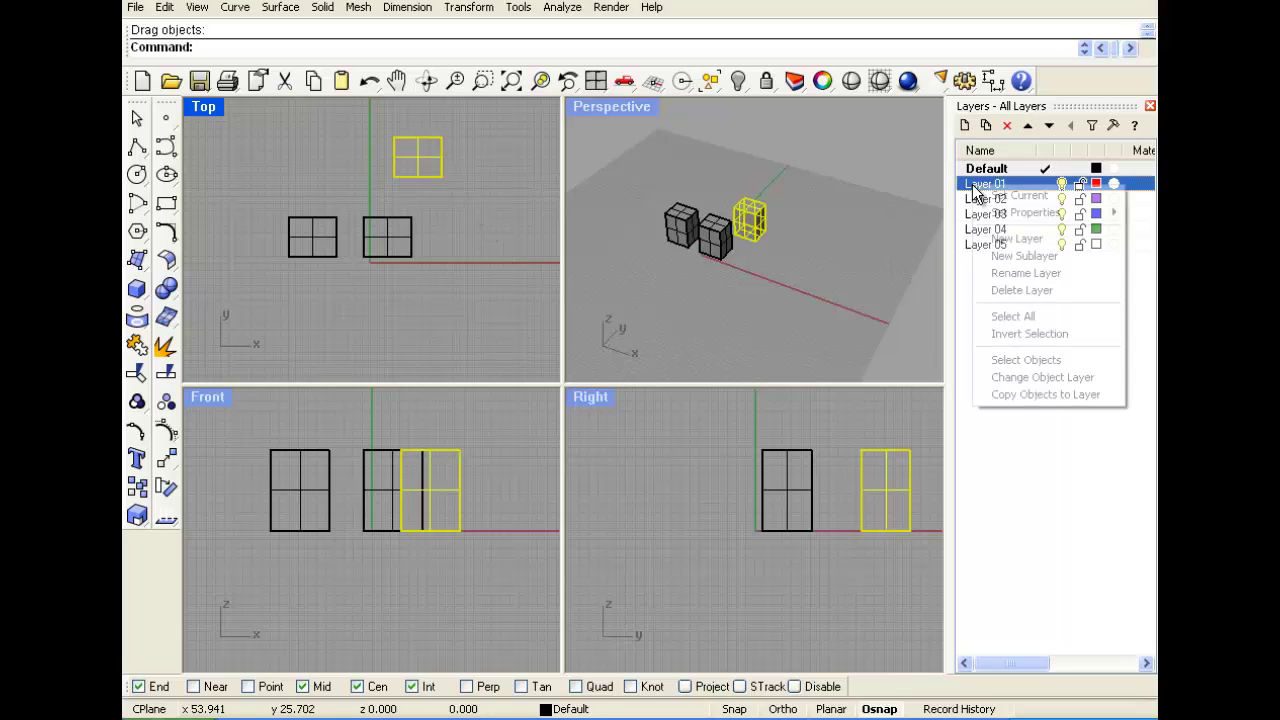
click(1033, 385)
- Change the box at the origin to Layer 02, and switch that layer's visibility off and on again
click(405, 258)
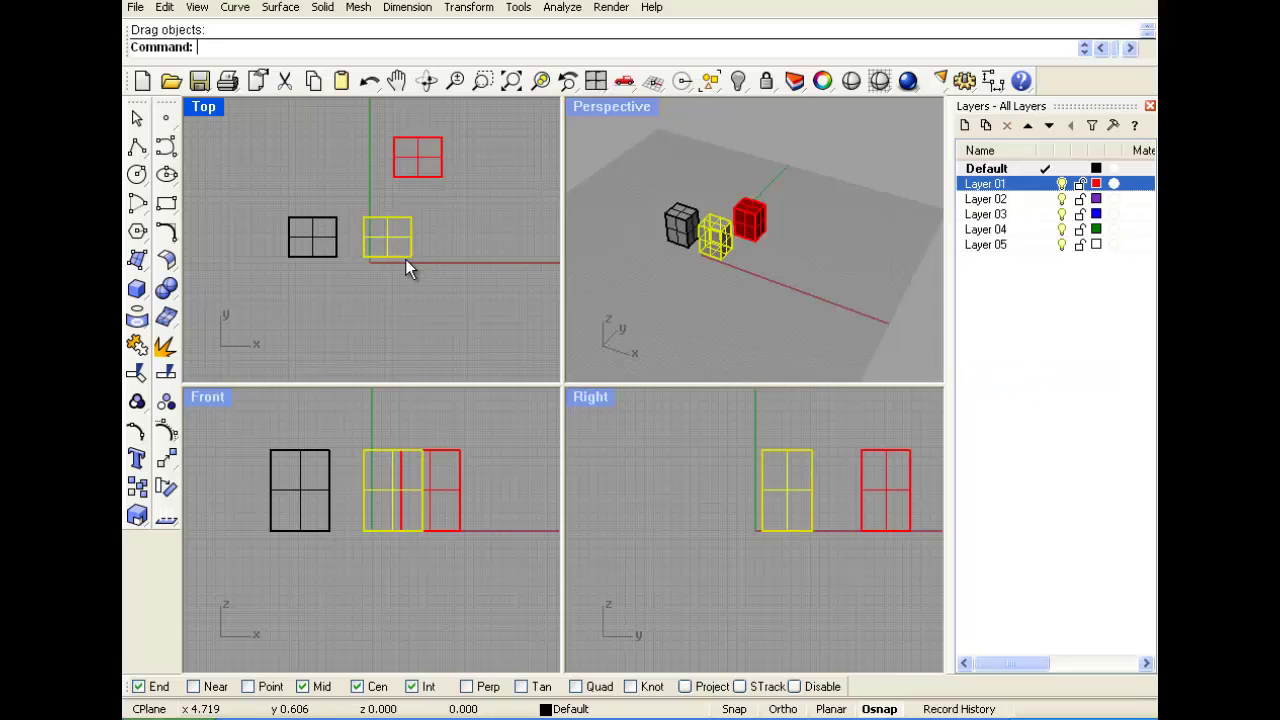
right_click(985, 199)
click(1033, 388)
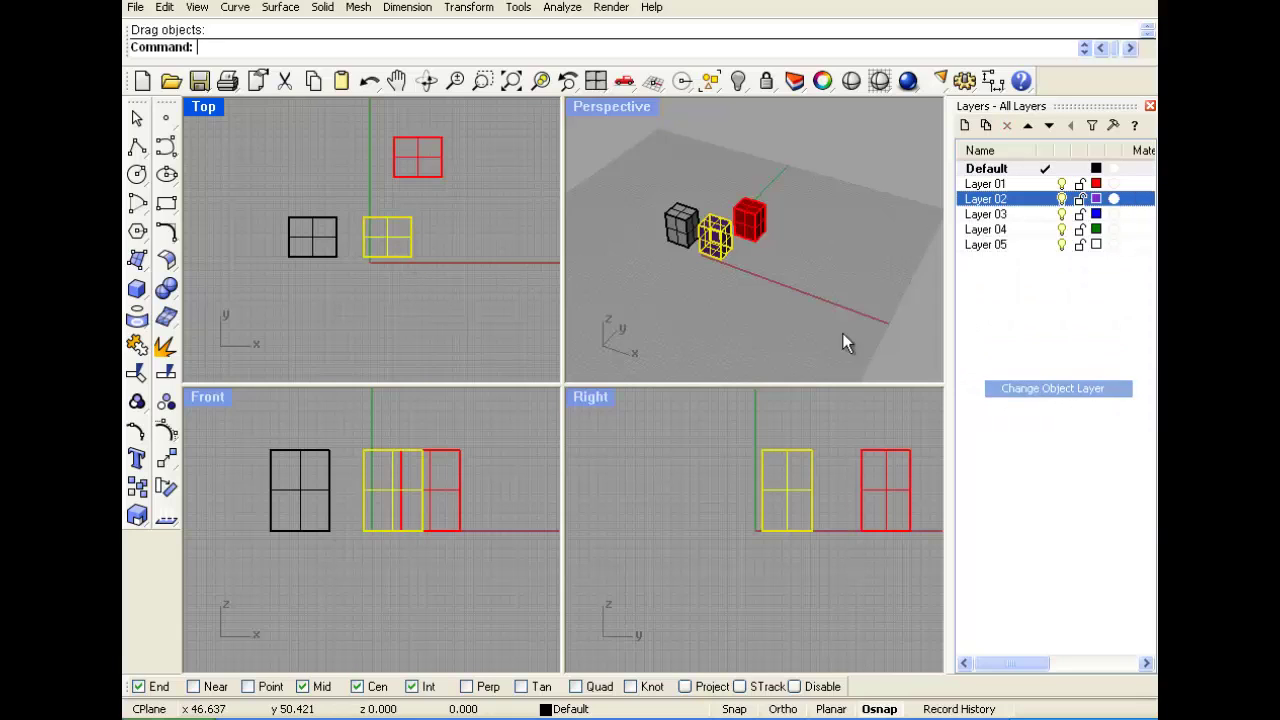
click(1062, 199)
click(1062, 199)
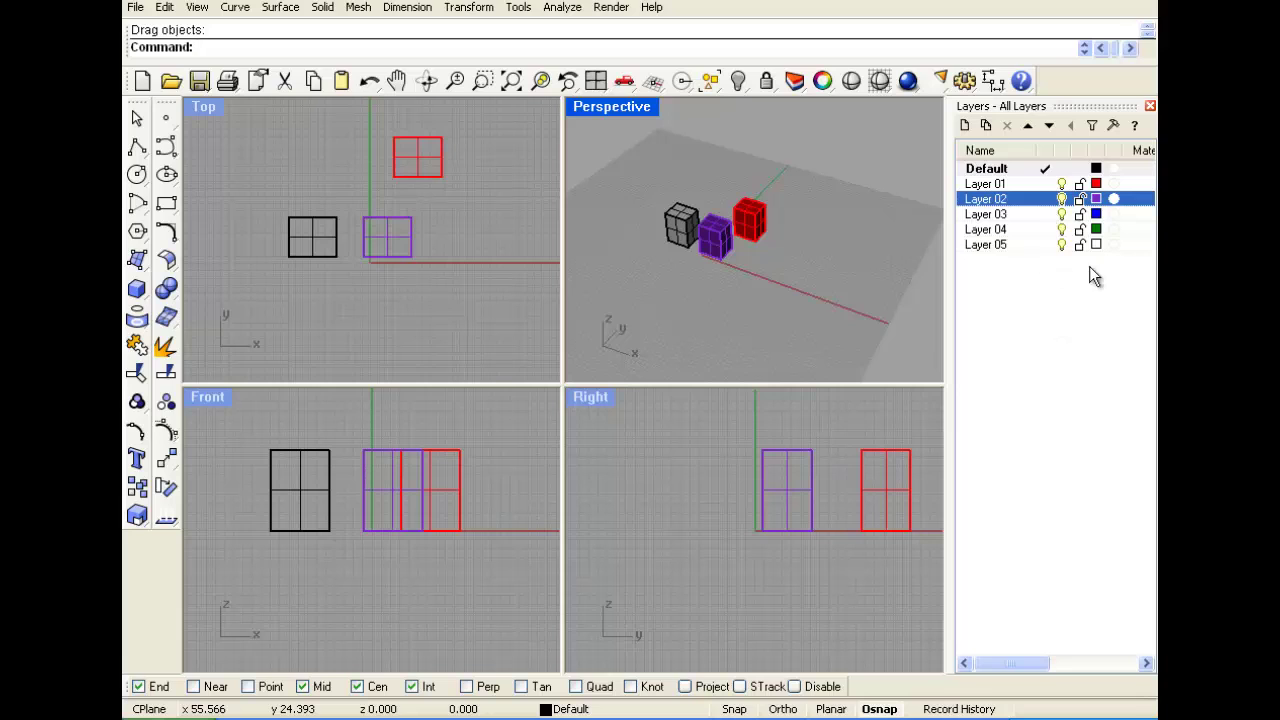
- Look through the colour choices for Layer 04 and keep DarkGreen
click(1096, 229)
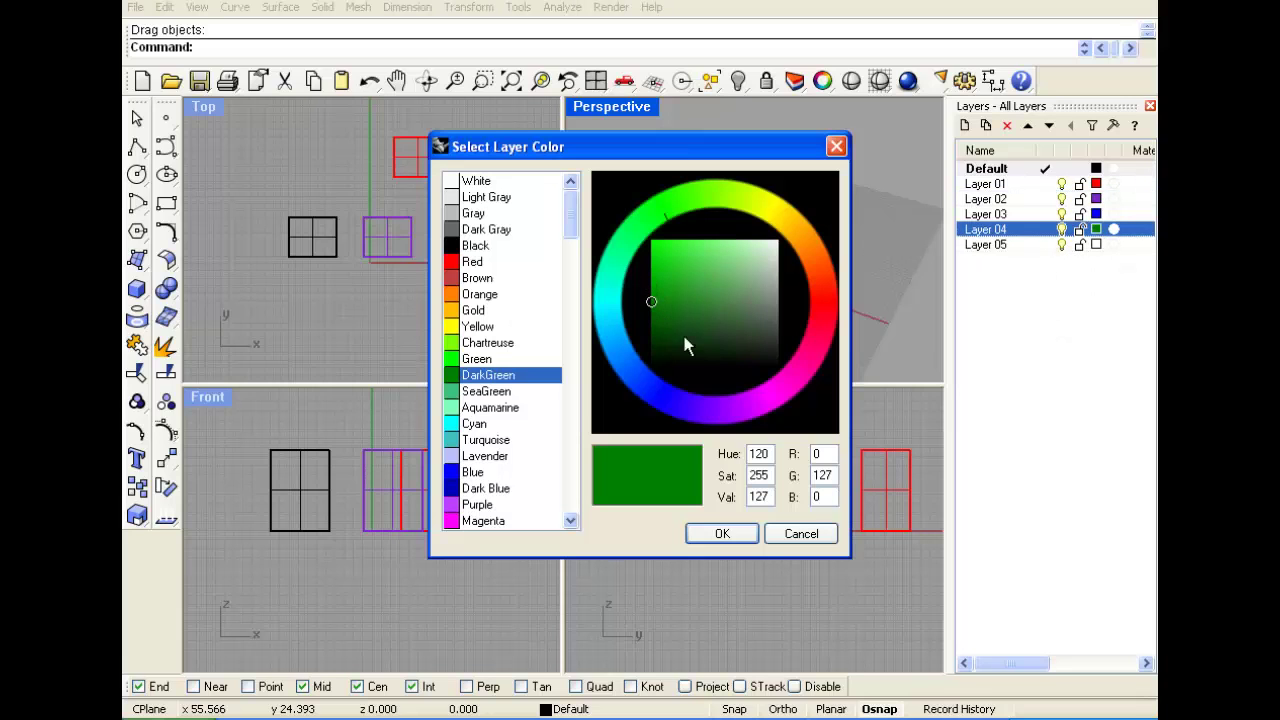
drag(570, 206, 548, 157)
click(722, 534)
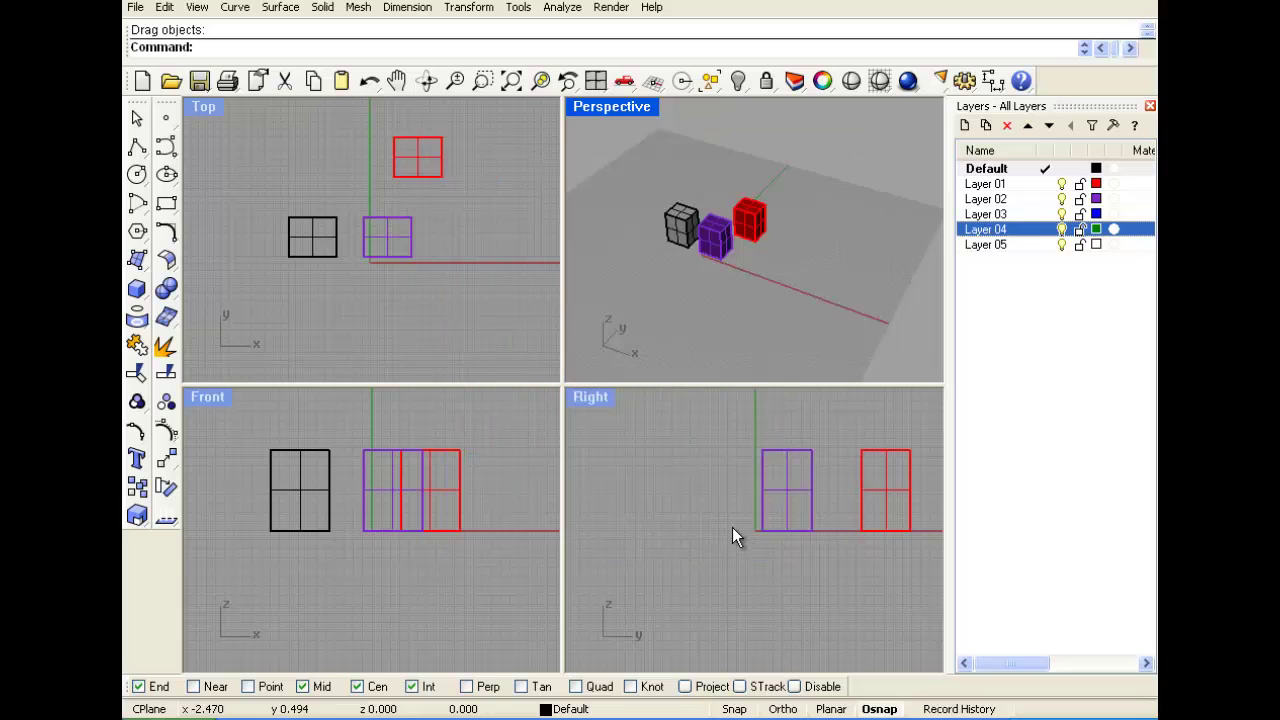
click(400, 252)
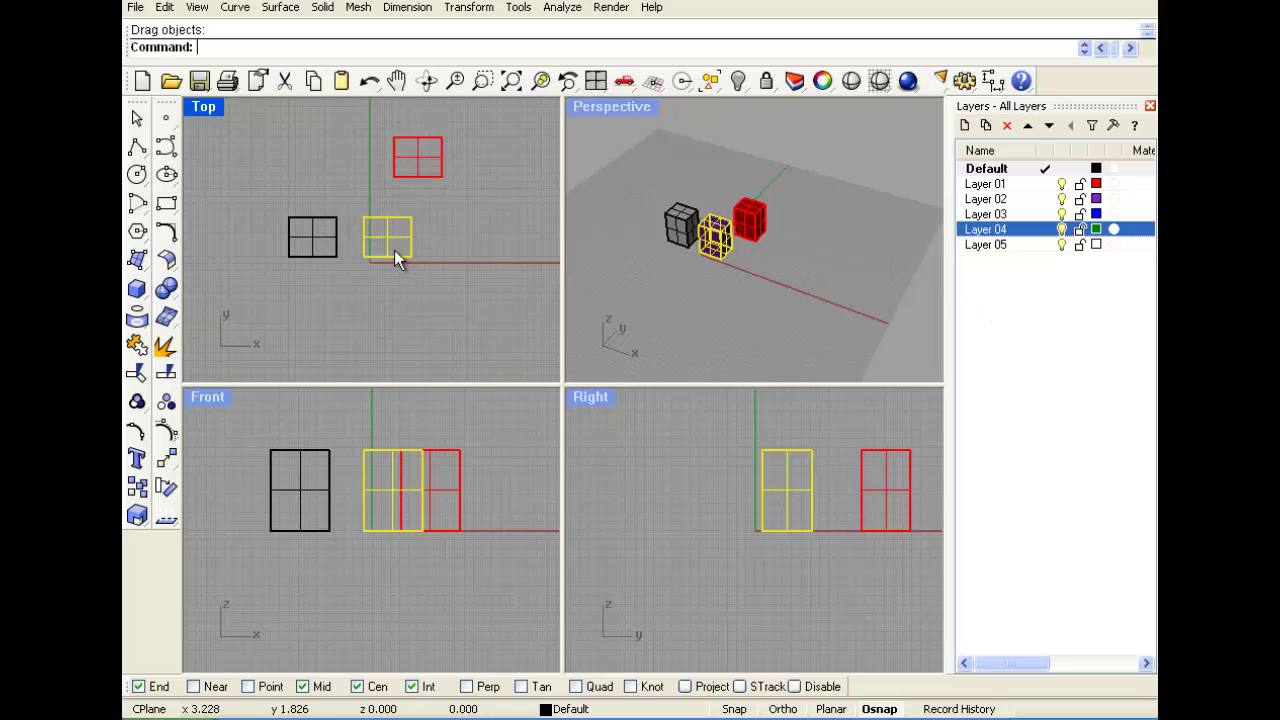
click(485, 242)
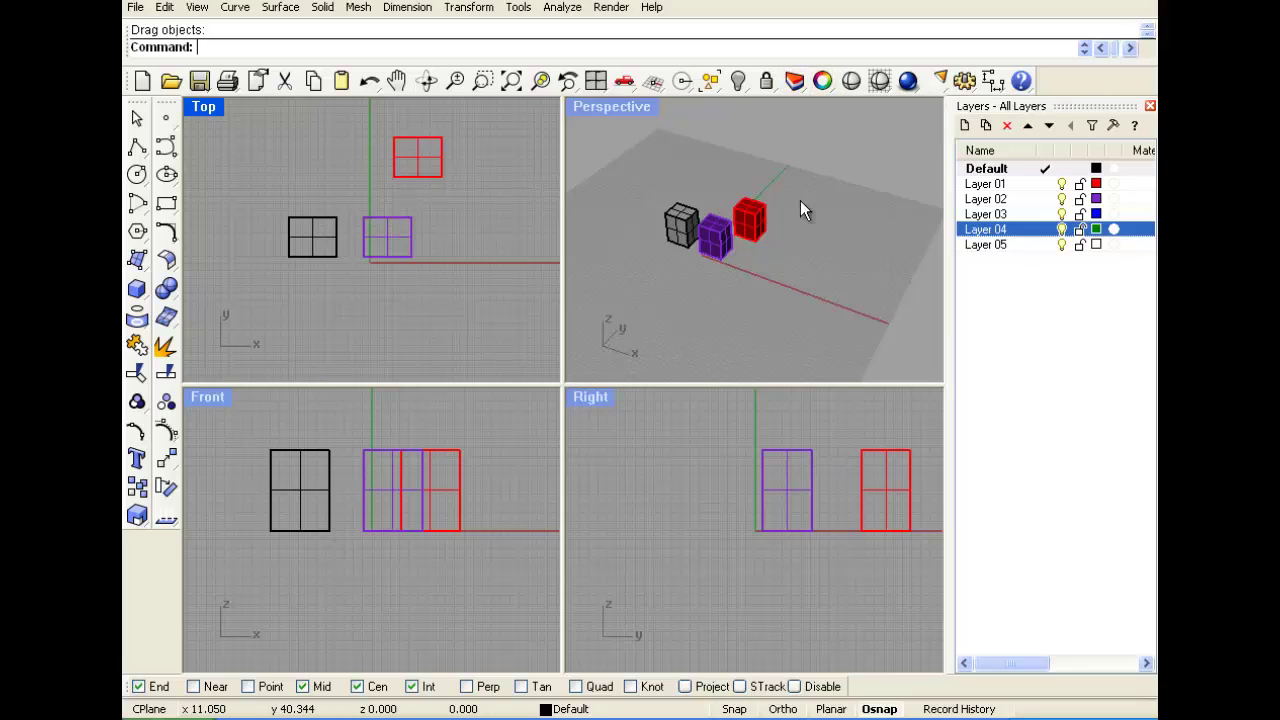
- Select the red box in the Perspective viewport and display its object properties in a single panel
scroll(758, 240, up, 4)
right_drag(857, 220, 828, 178)
click(780, 232)
click(822, 80)
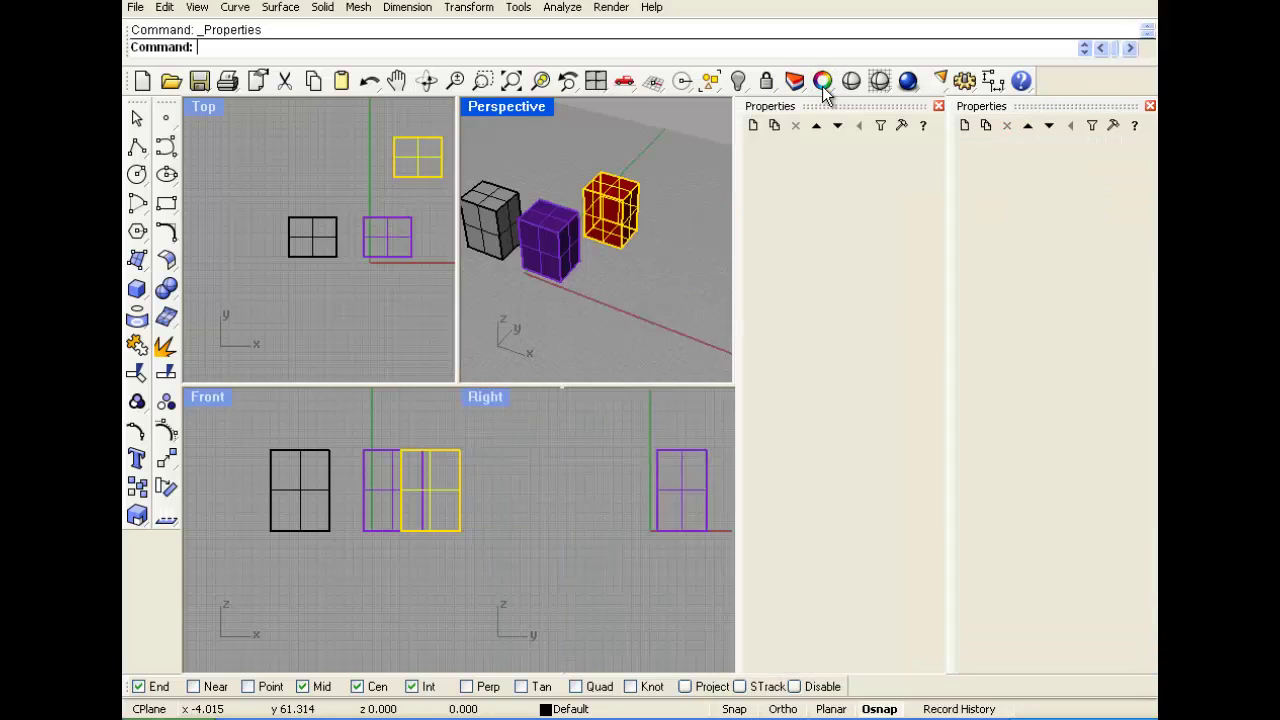
click(1150, 106)
- In the red box's material properties, try the Basic and Plug-in assignments and leave the material assigned By Parent
click(1042, 125)
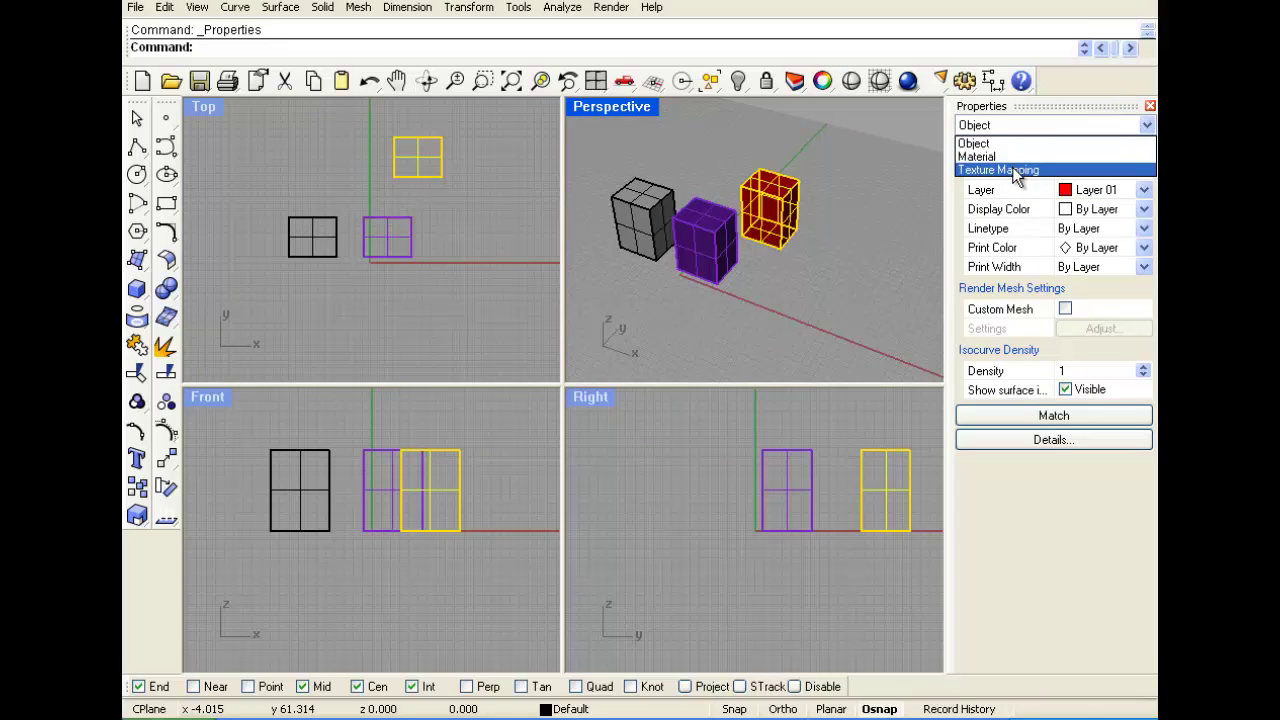
click(1016, 157)
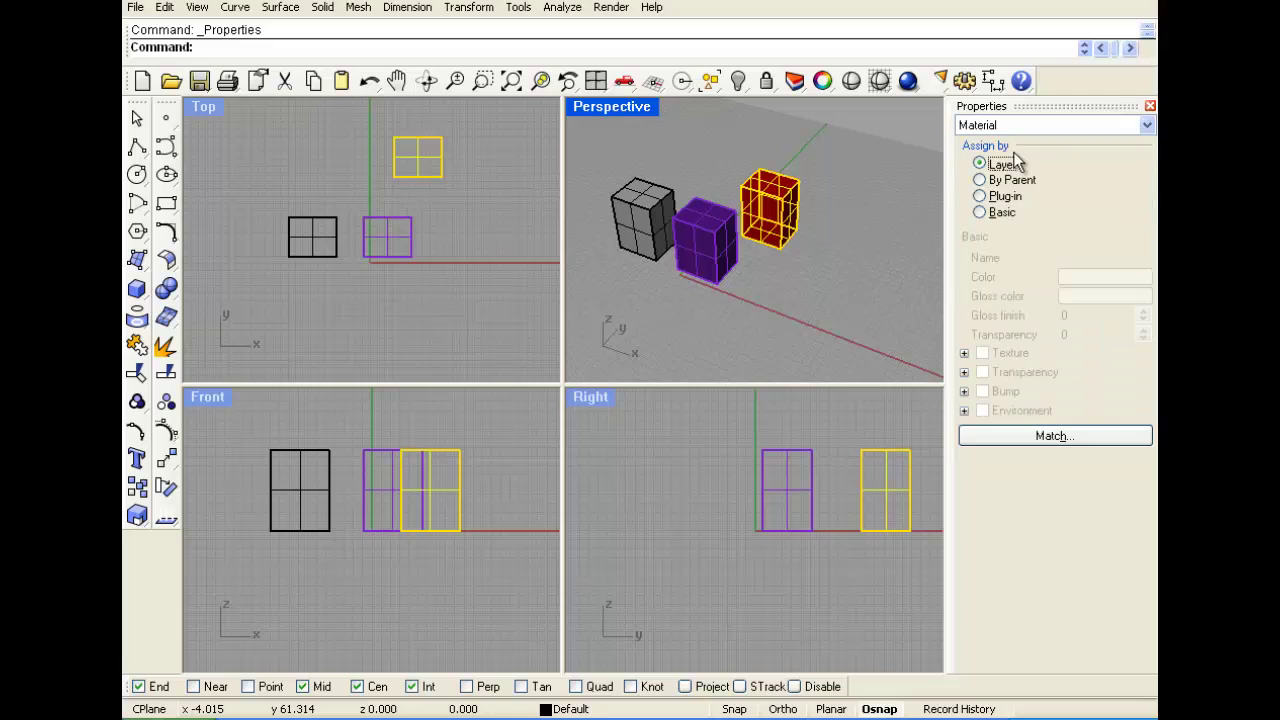
click(1003, 214)
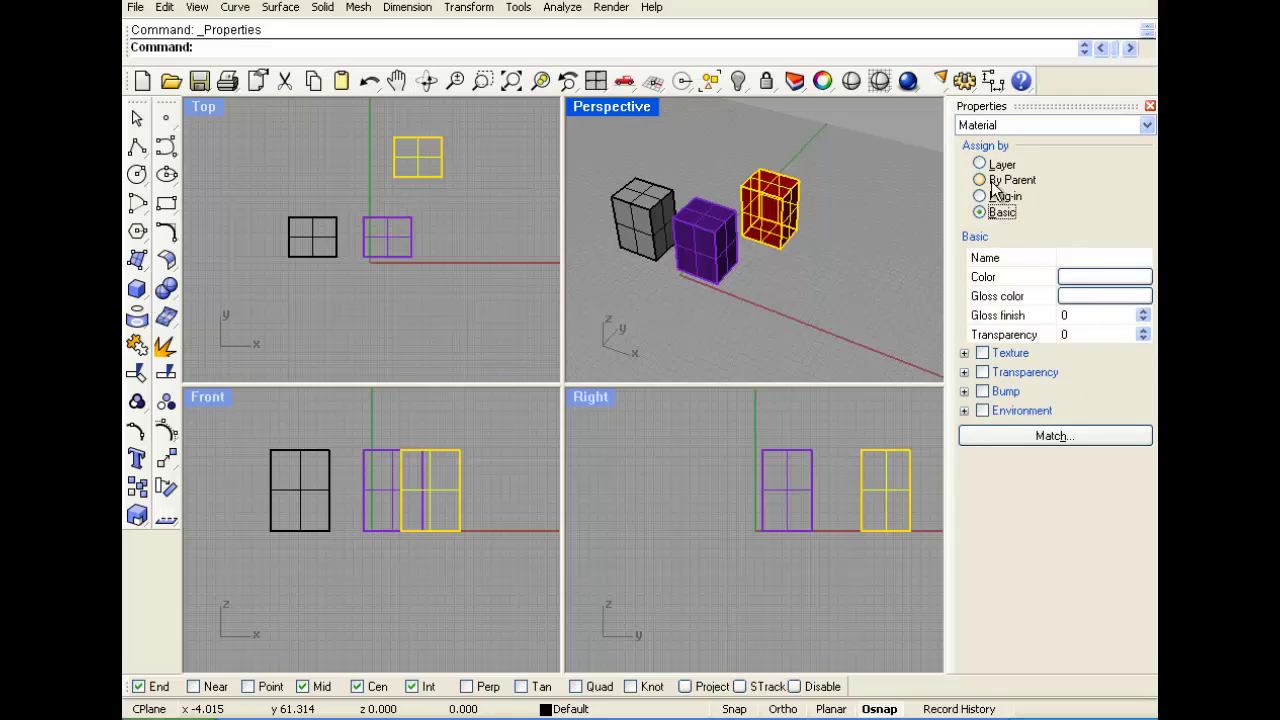
click(1002, 197)
click(996, 183)
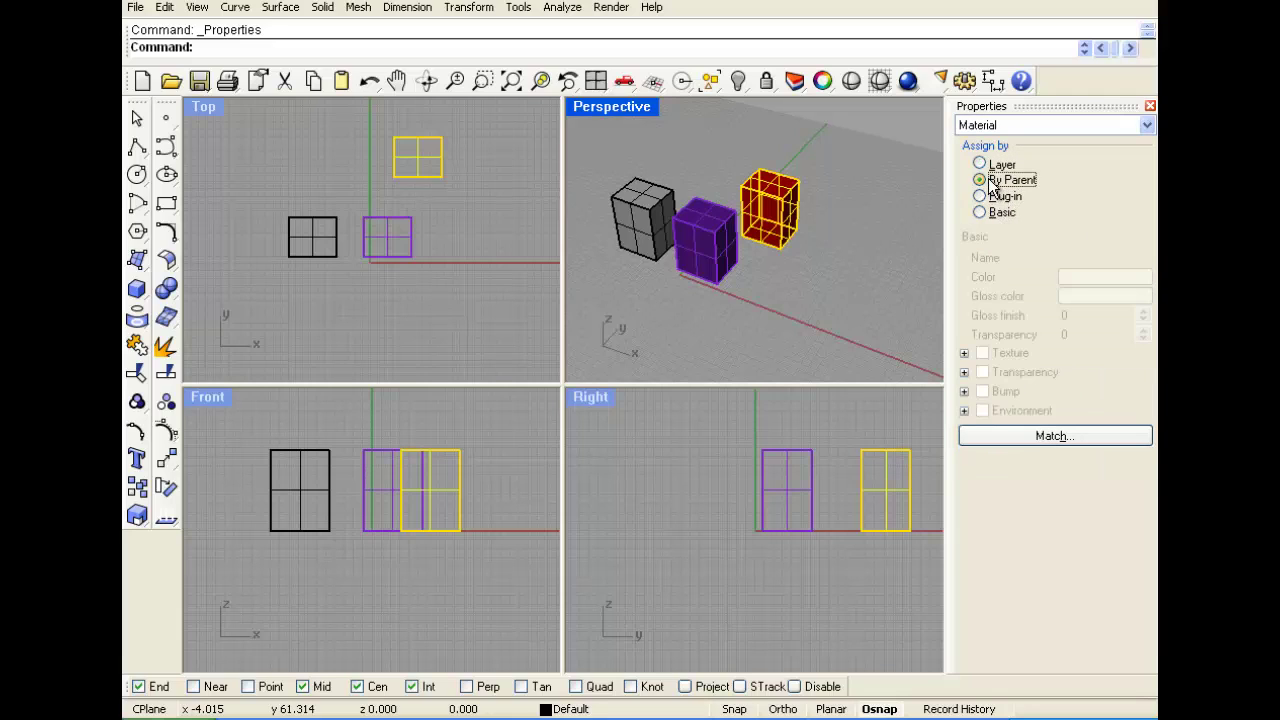
click(1150, 106)
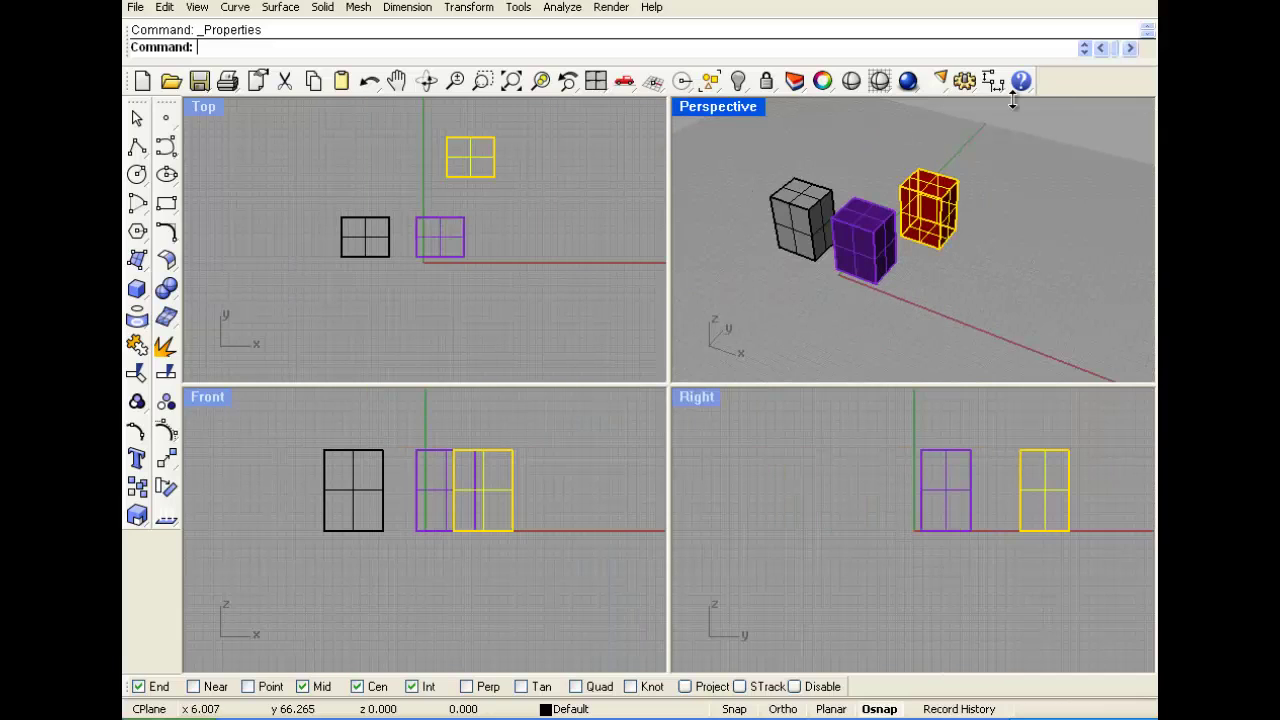
- Preview the Perspective viewport with the Shade command, and extend the shaded preview to all viewports
click(851, 84)
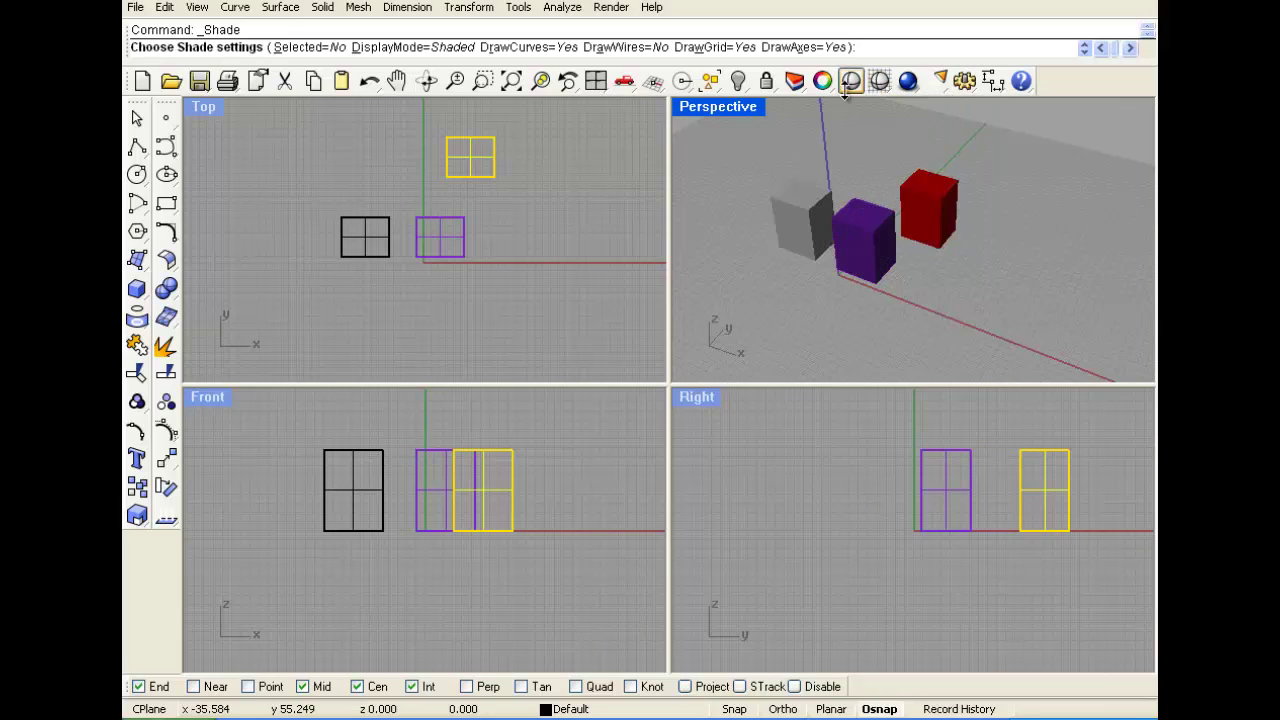
scroll(853, 254, up, 2)
scroll(845, 260, down, 1)
scroll(845, 260, down, 1)
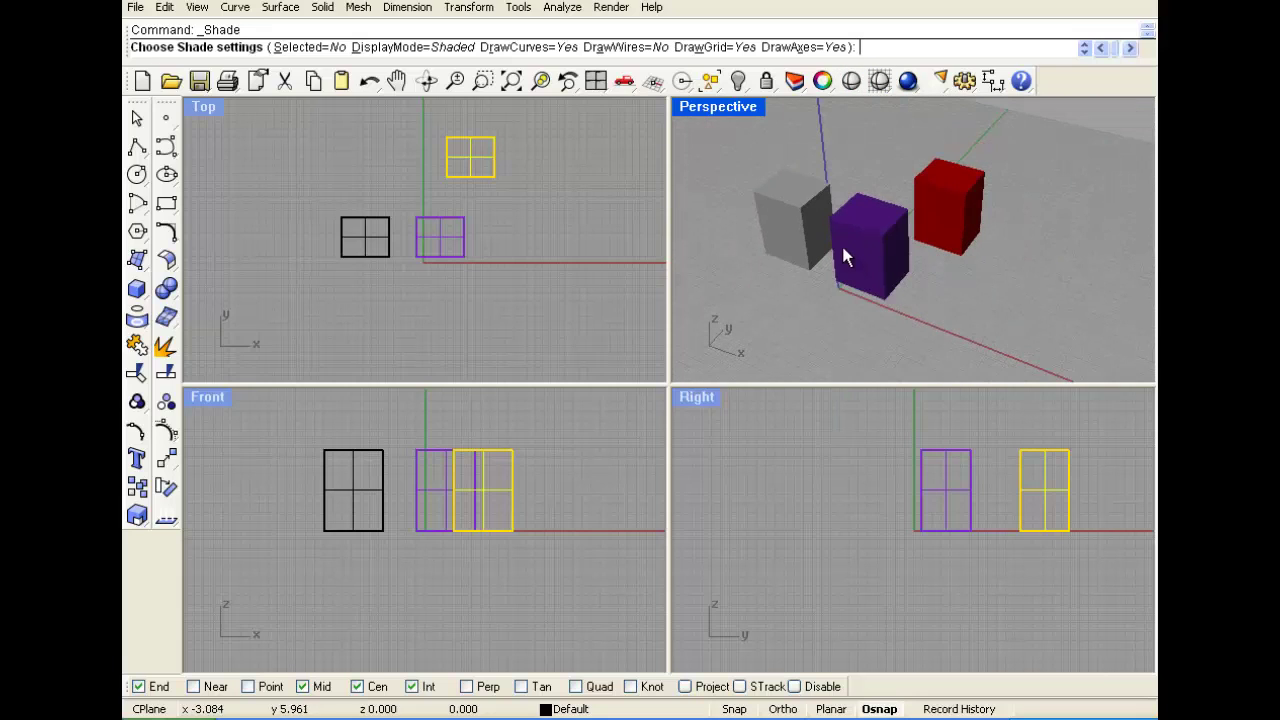
right_click(854, 81)
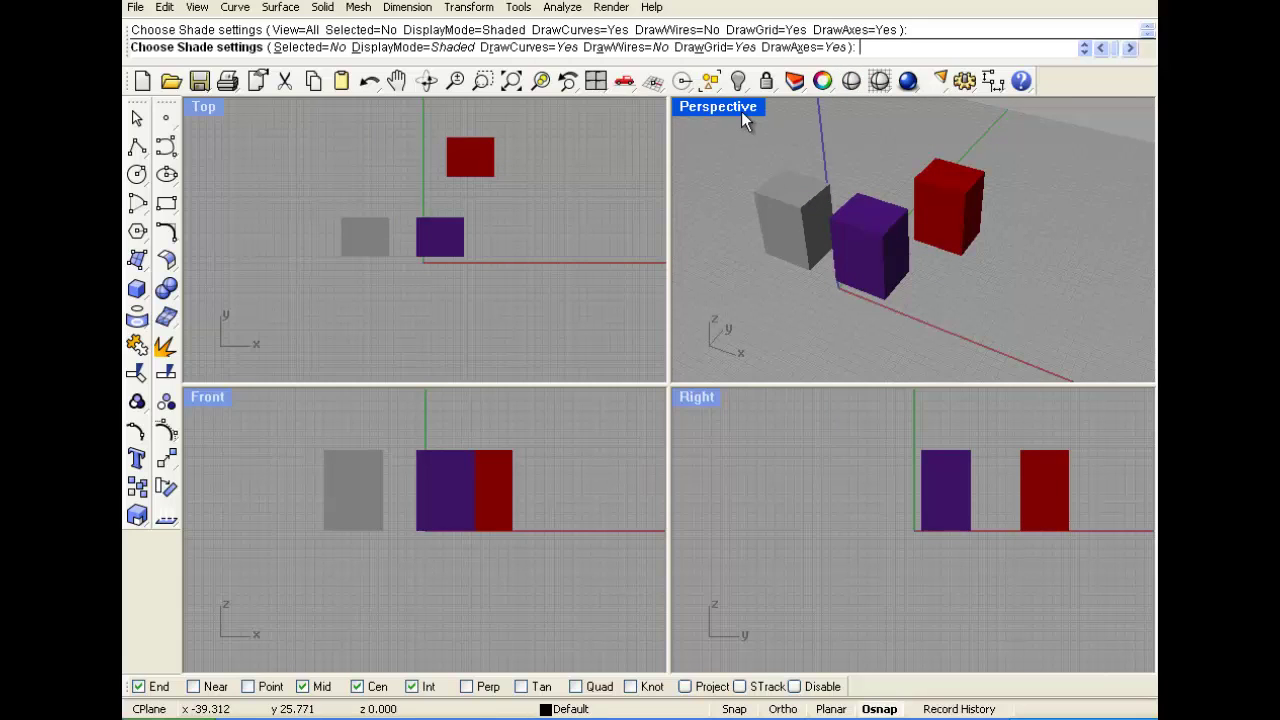
- Set the Perspective viewport to shaded display and deselect the red box
click(879, 80)
right_drag(833, 276, 868, 283)
key(Escape)
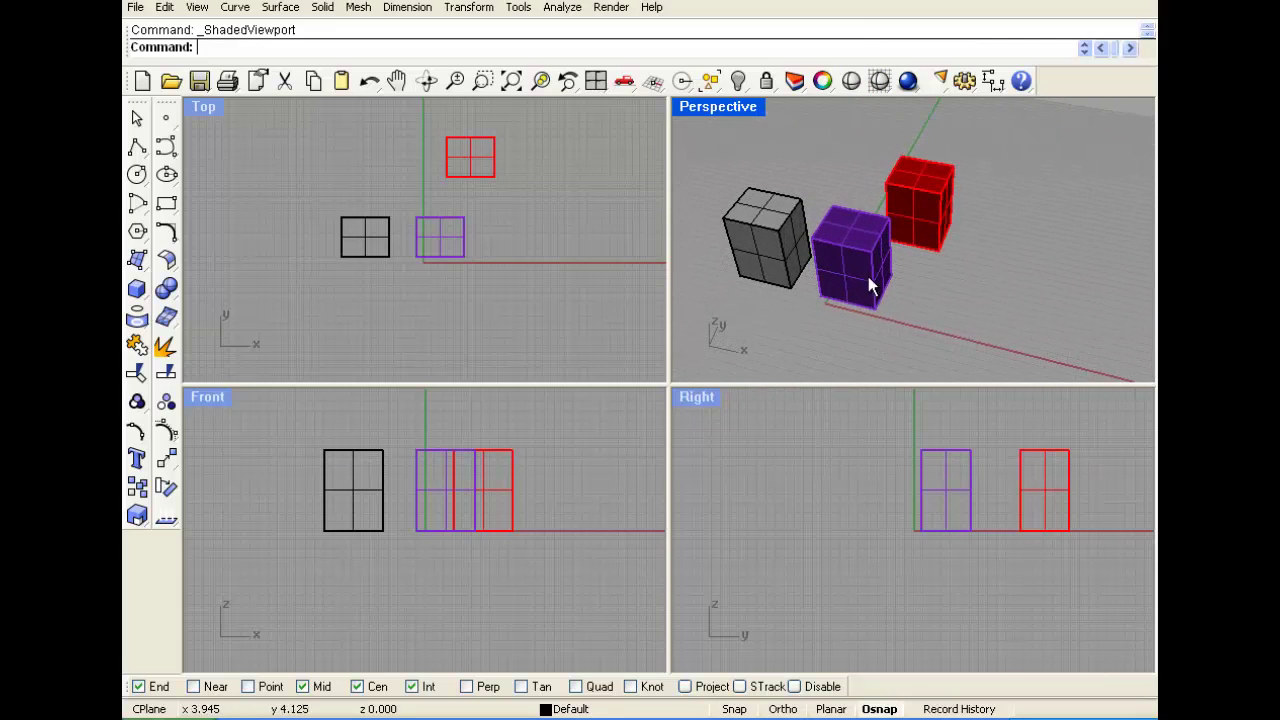
- Examine the boxes in the Perspective viewport in Rendered display and in Ghosted display
click(714, 106)
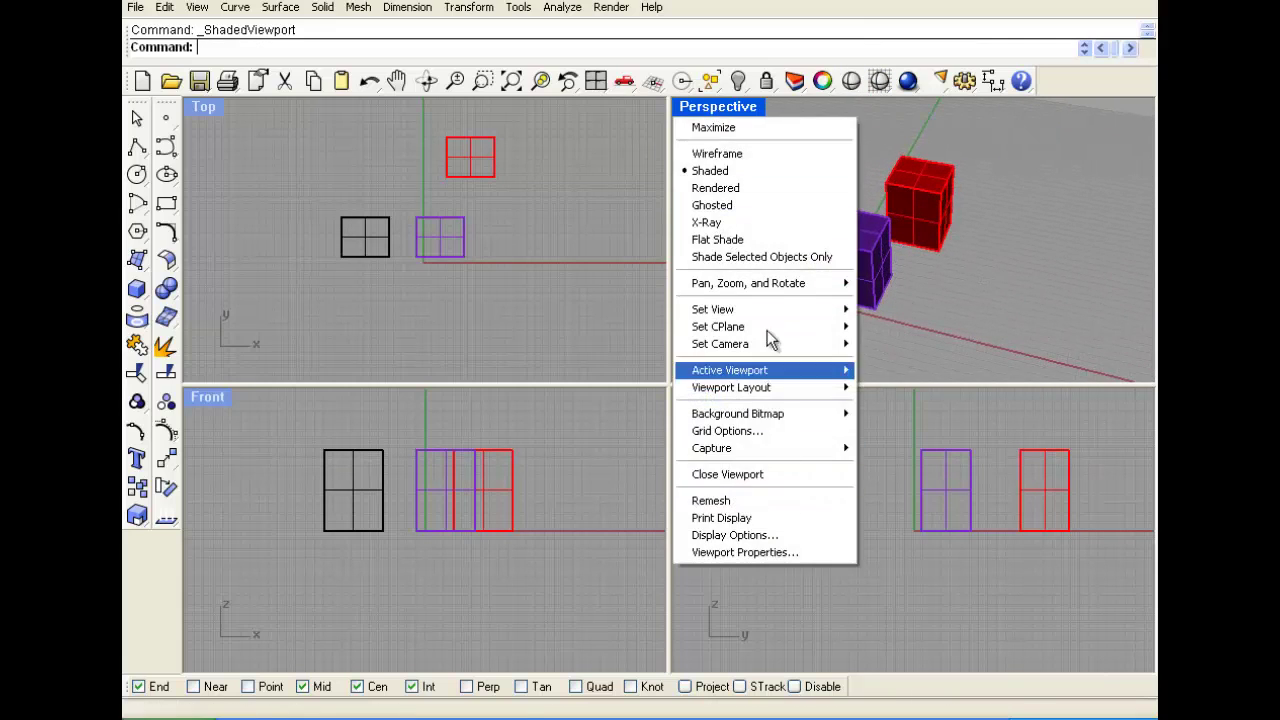
click(762, 190)
right_drag(778, 205, 727, 118)
click(725, 108)
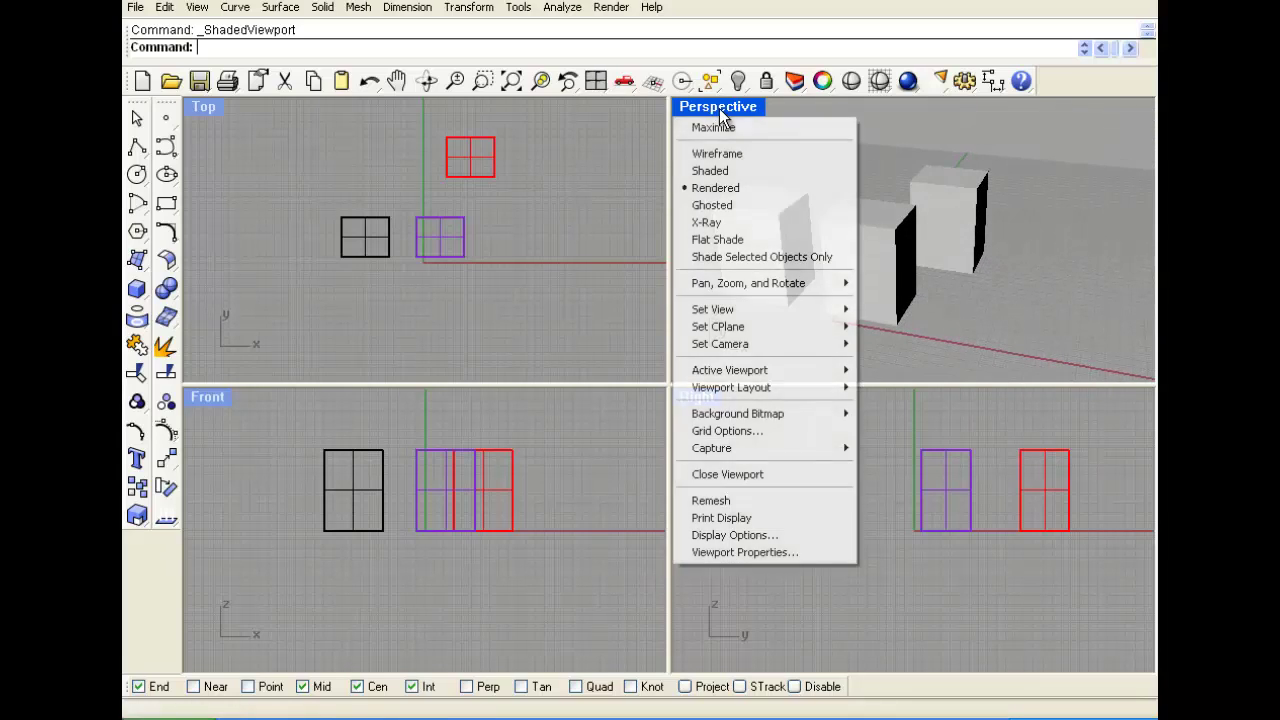
click(741, 204)
right_drag(937, 224, 840, 269)
- Compare the Perspective viewport's Shaded display with its Wireframe display
click(719, 106)
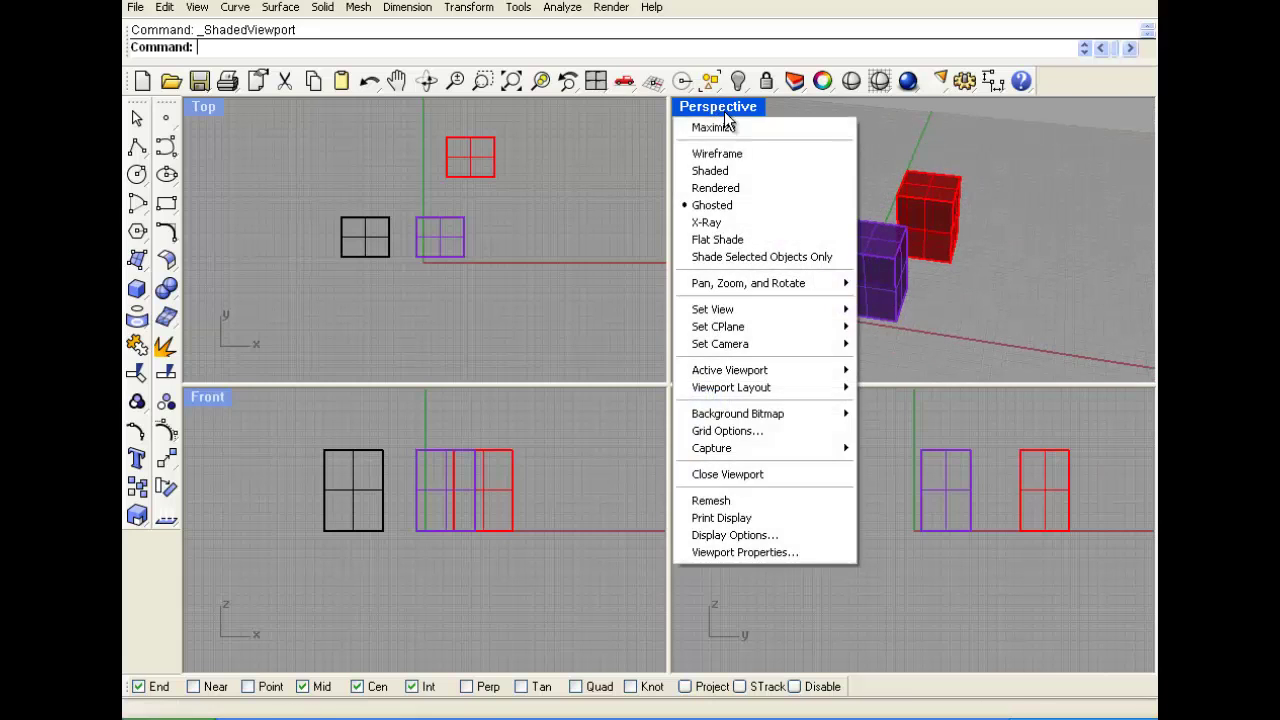
click(745, 170)
mouse_move(745, 175)
right_down()
mouse_move(765, 248)
mouse_move(851, 243)
mouse_move(966, 180)
mouse_move(875, 157)
mouse_move(976, 202)
mouse_move(862, 292)
right_up()
click(710, 107)
click(778, 150)
- Examine the boxes in the Perspective viewport in X-Ray display
click(740, 107)
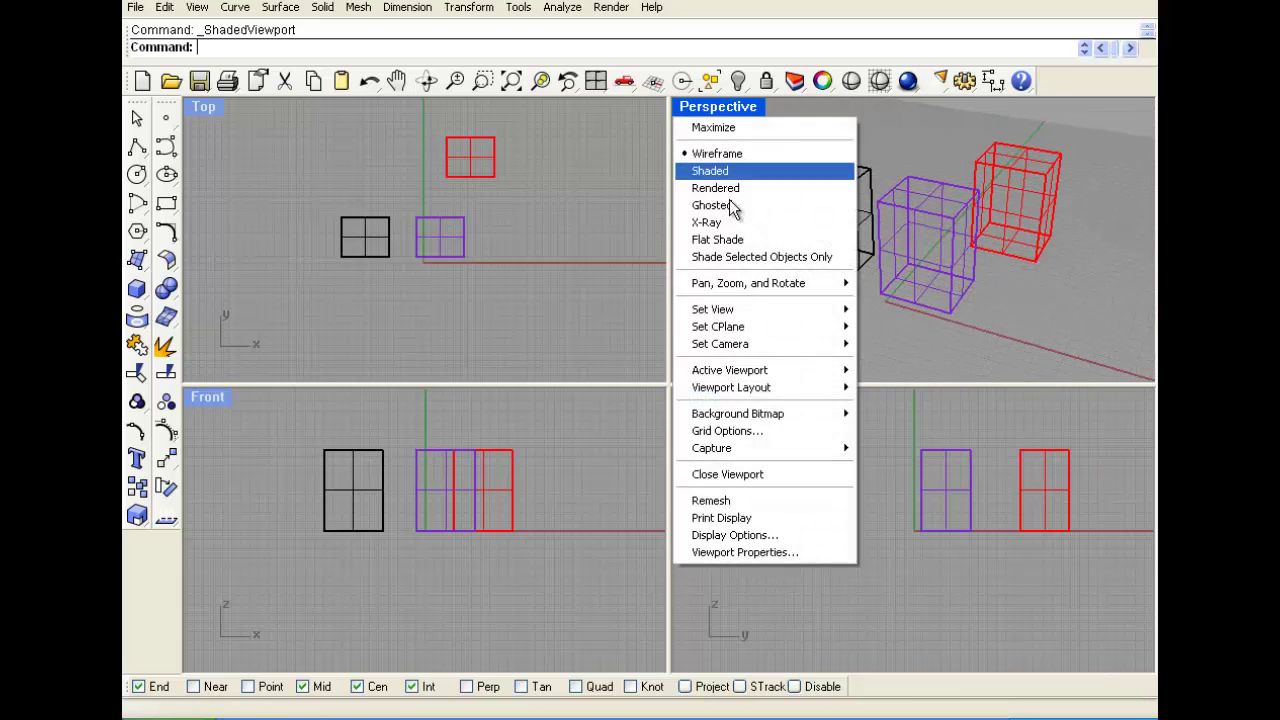
click(731, 220)
right_drag(822, 220, 780, 170)
- Turn on Flat Shade for the Perspective viewport and set its display mode back to Shaded
click(713, 108)
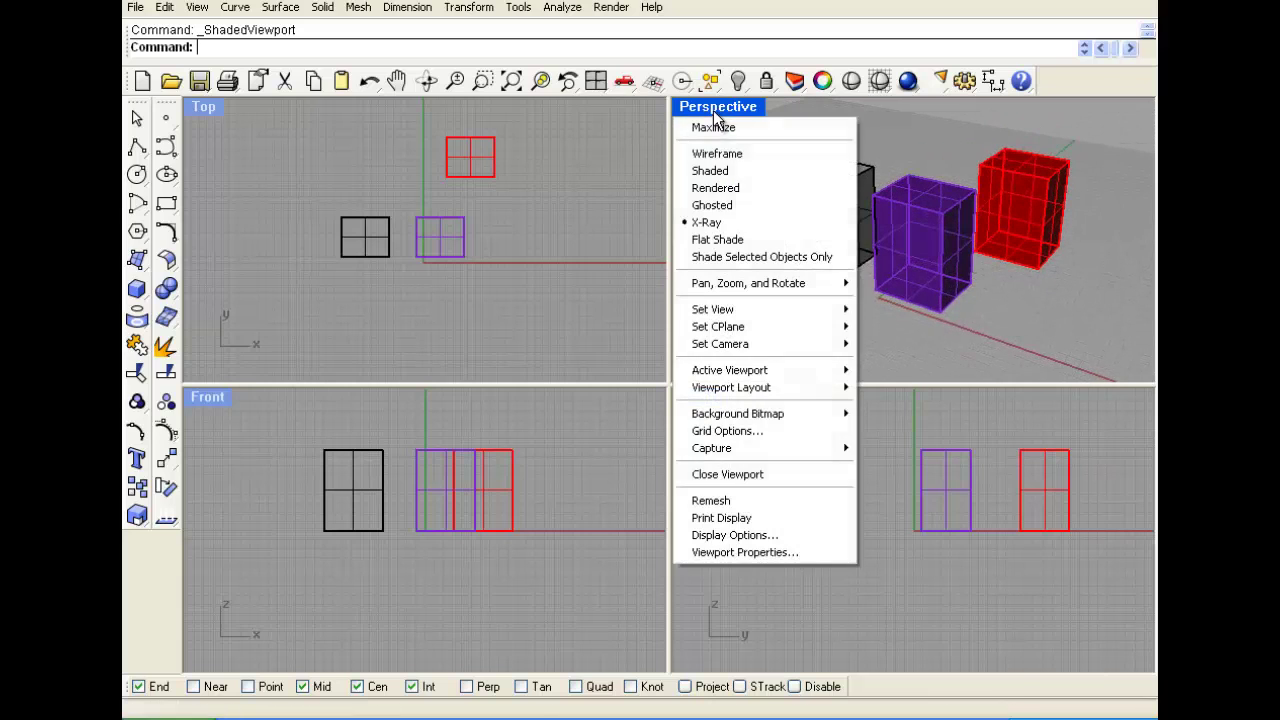
click(760, 241)
right_drag(966, 262, 999, 211)
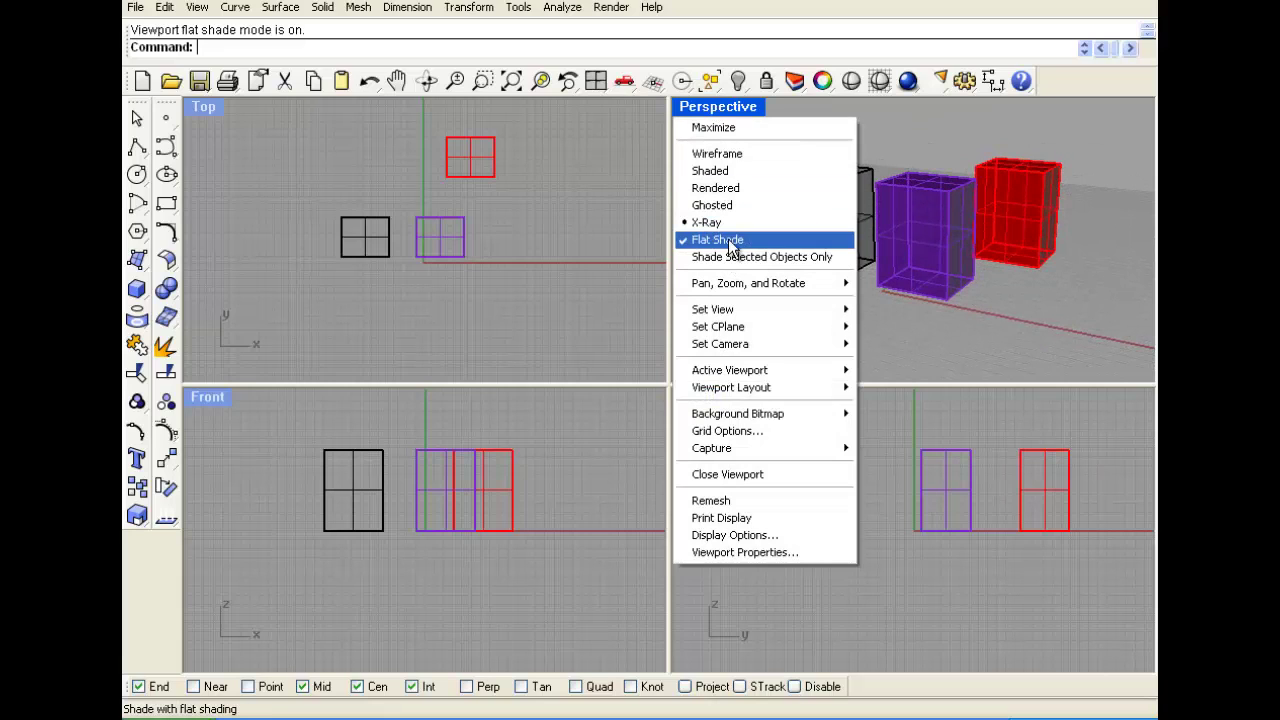
click(729, 170)
right_drag(814, 232, 839, 205)
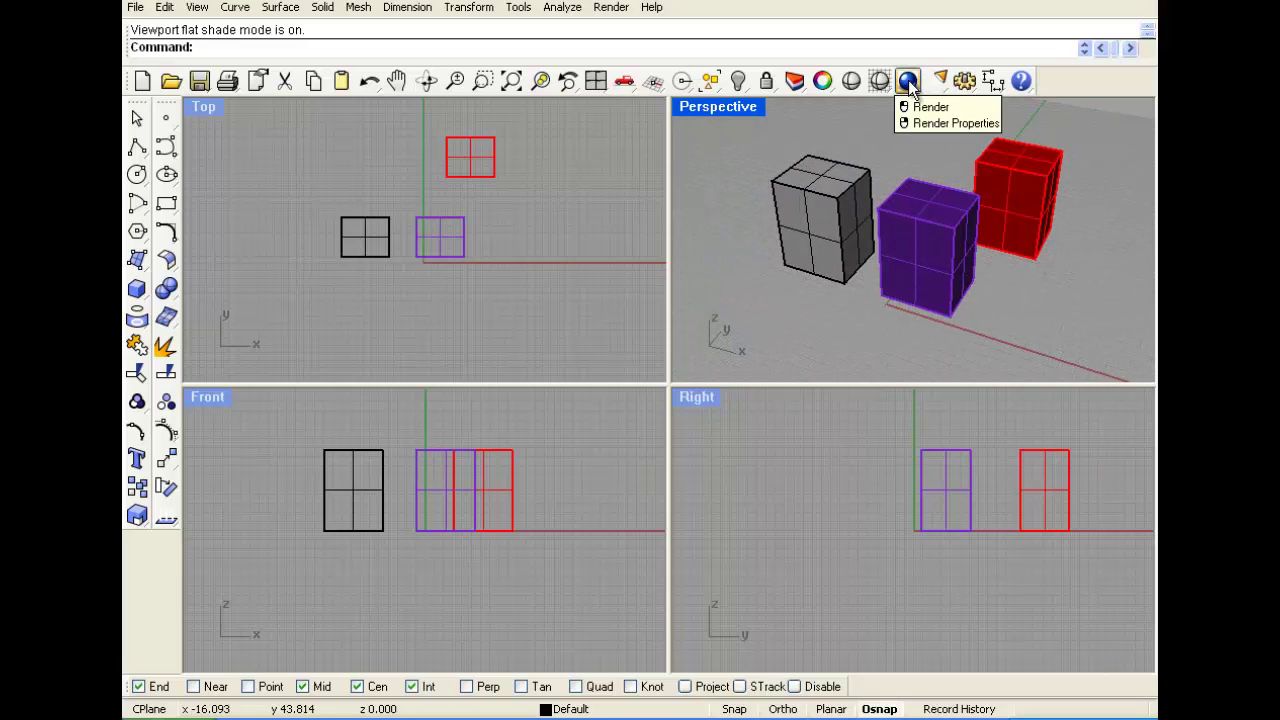
- Open the Rhino Options at the View settings
click(964, 81)
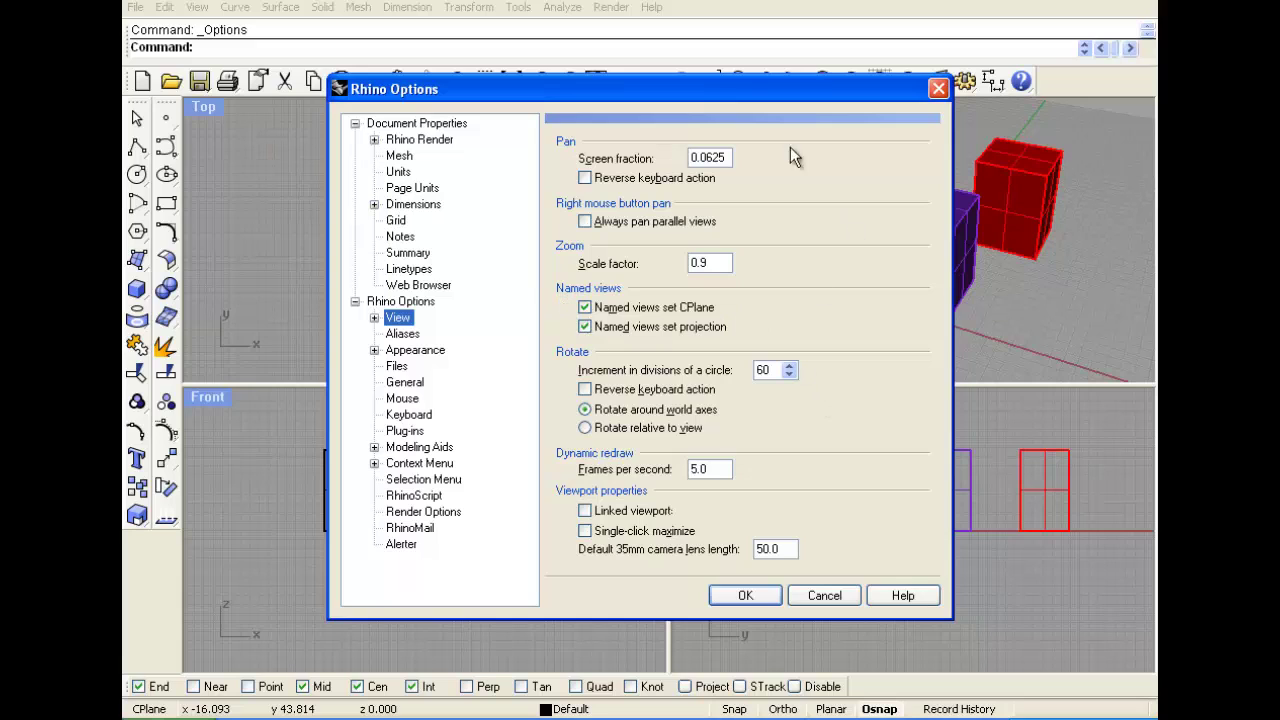
drag(888, 97, 885, 113)
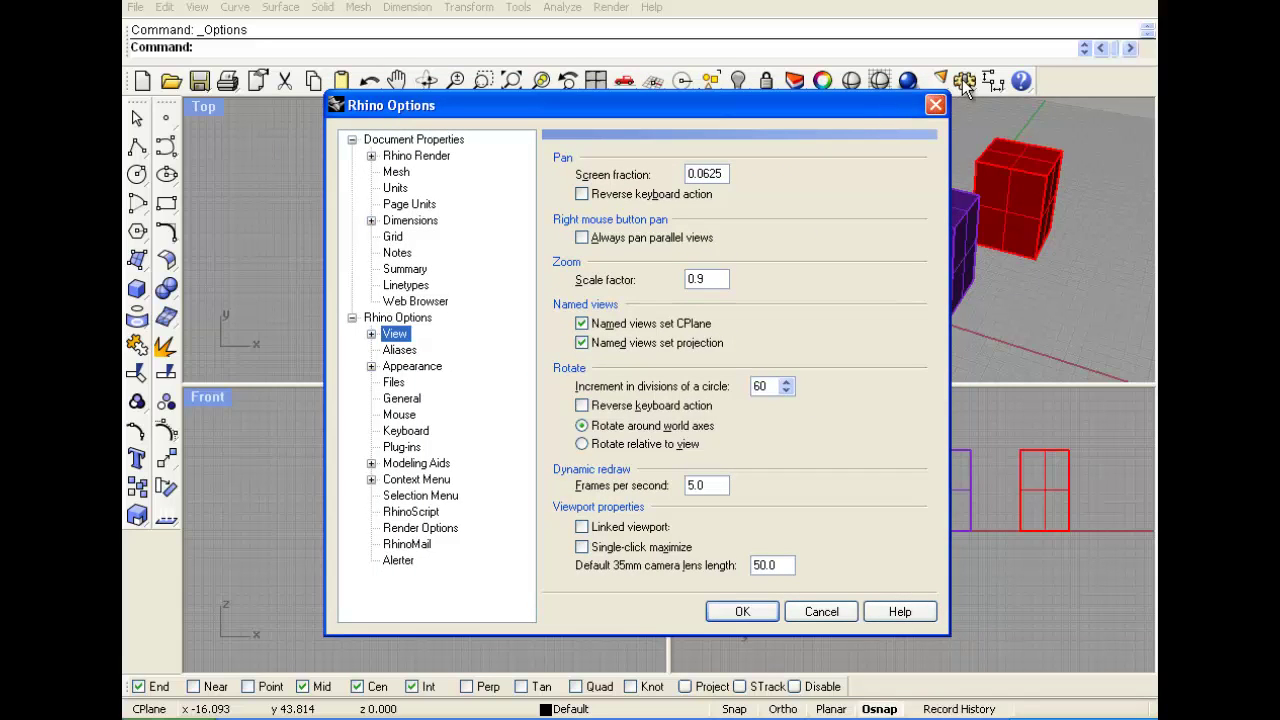
- Close the program options, then view the object properties for the Perspective viewport and close them again
click(821, 608)
click(164, 7)
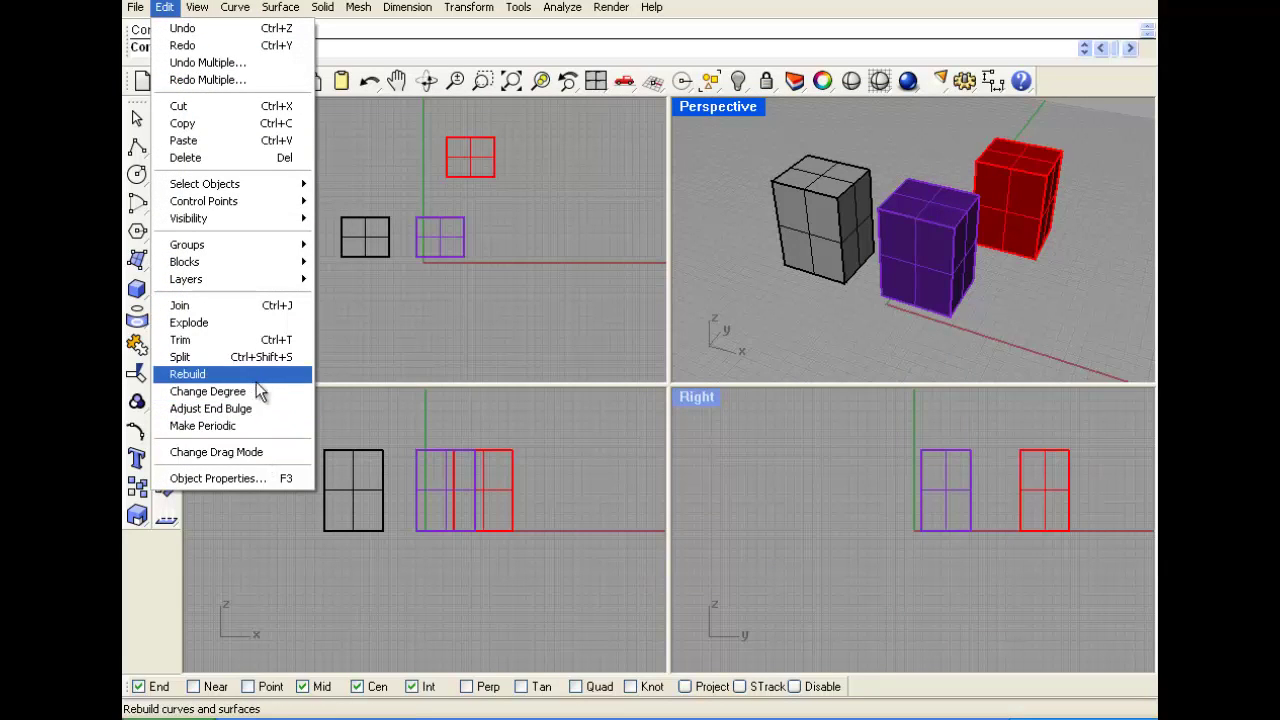
click(258, 478)
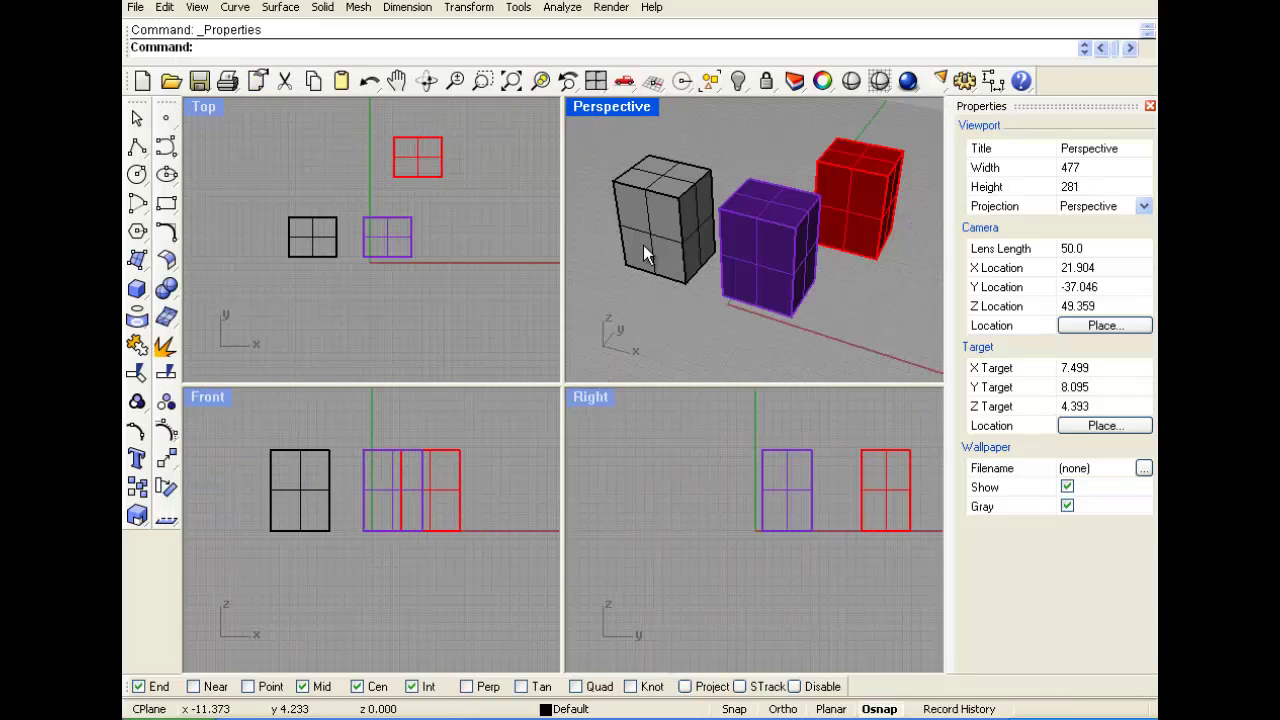
click(1150, 106)
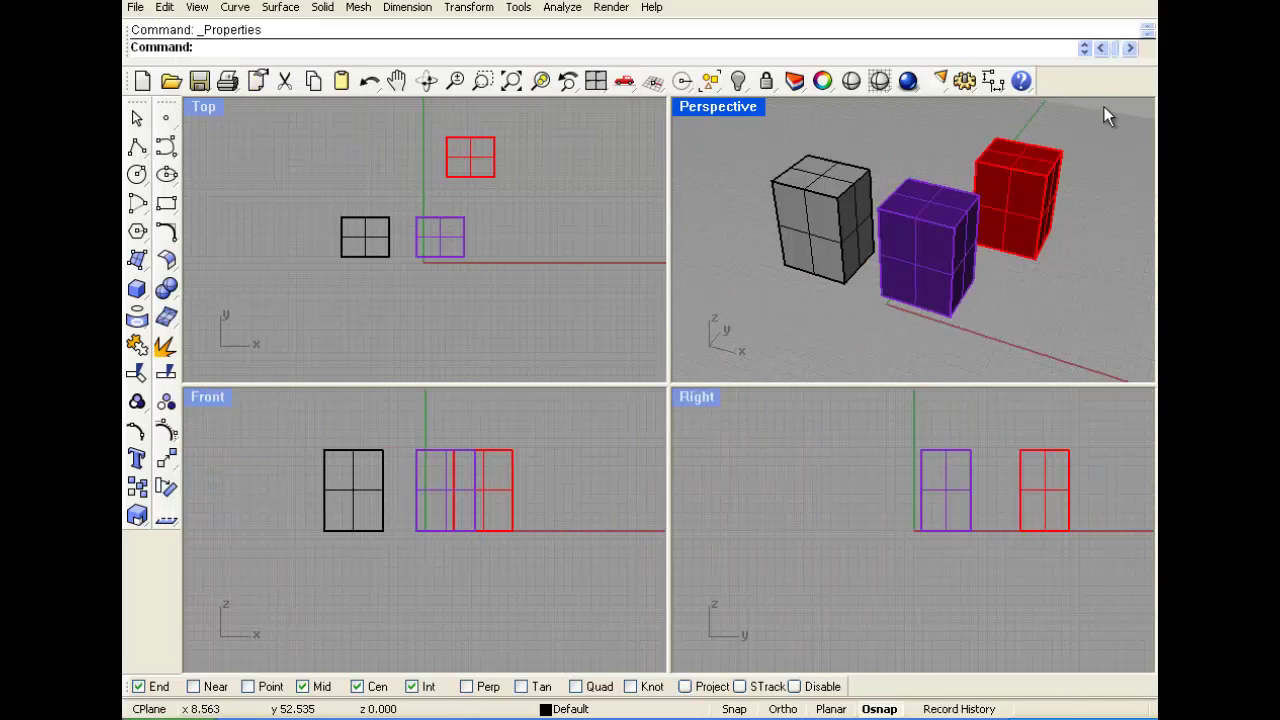
- Examine the available model units in the document's unit options and keep Inches
click(963, 80)
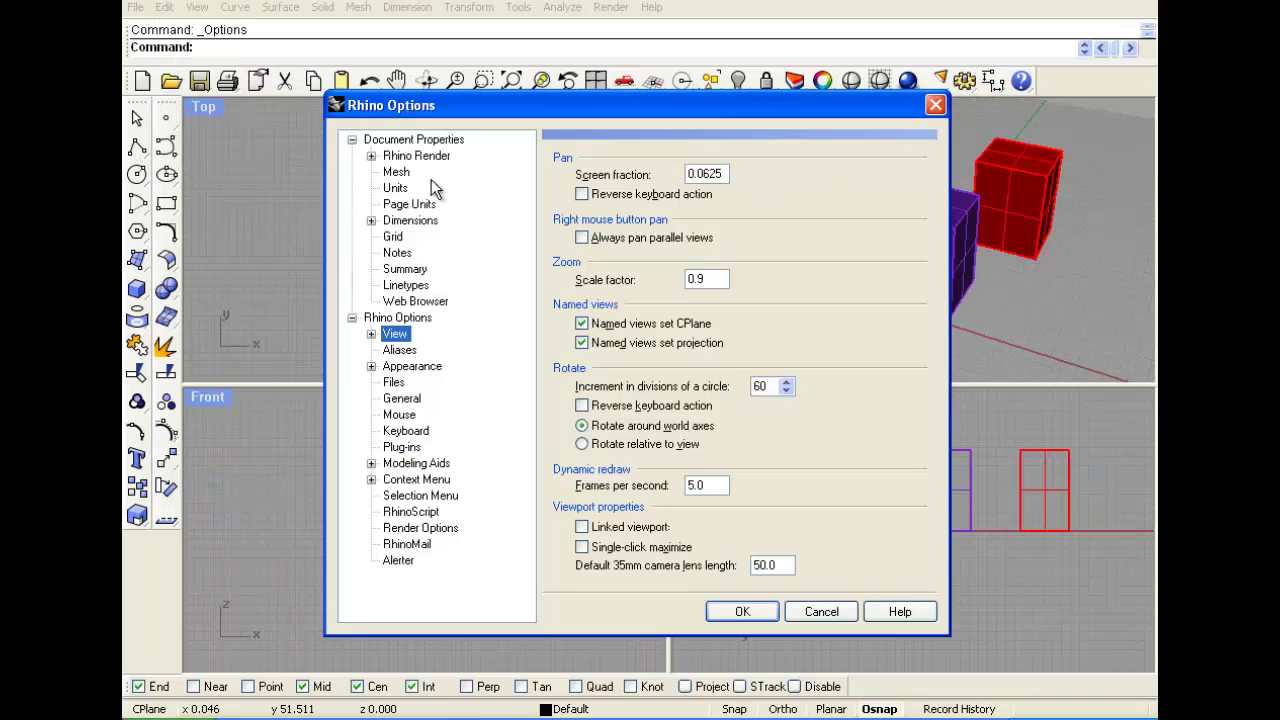
click(396, 188)
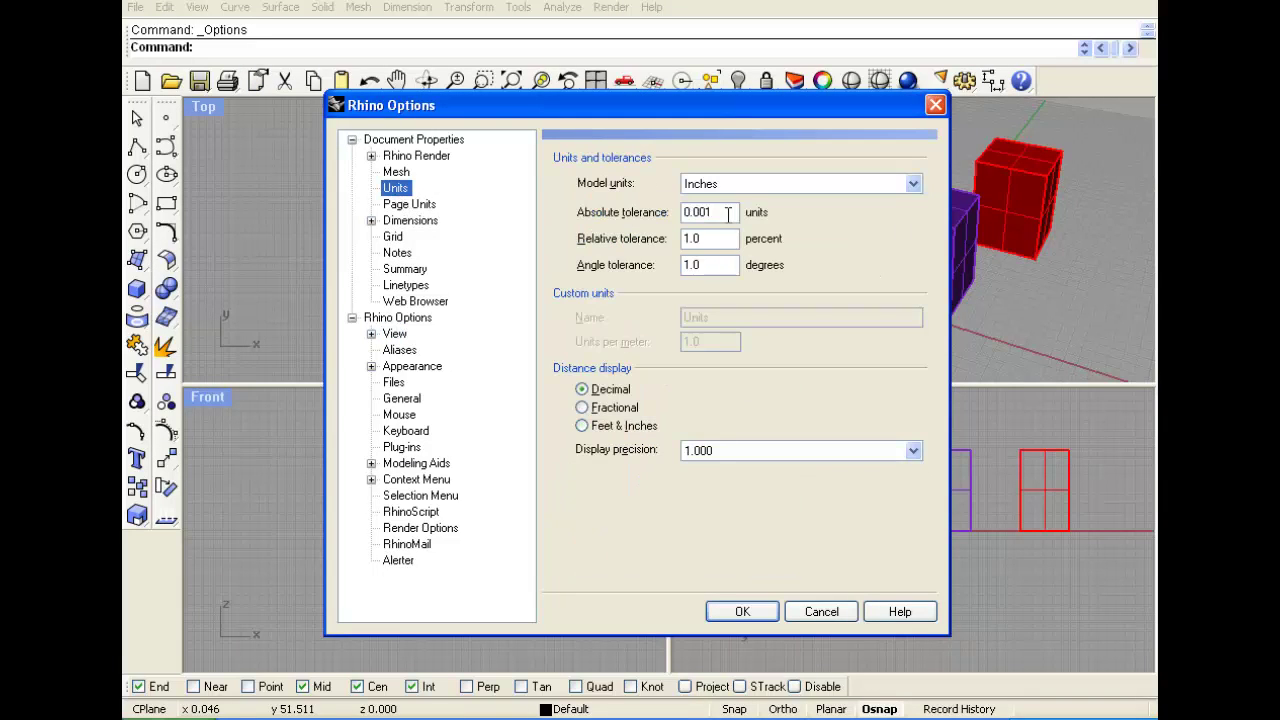
click(777, 190)
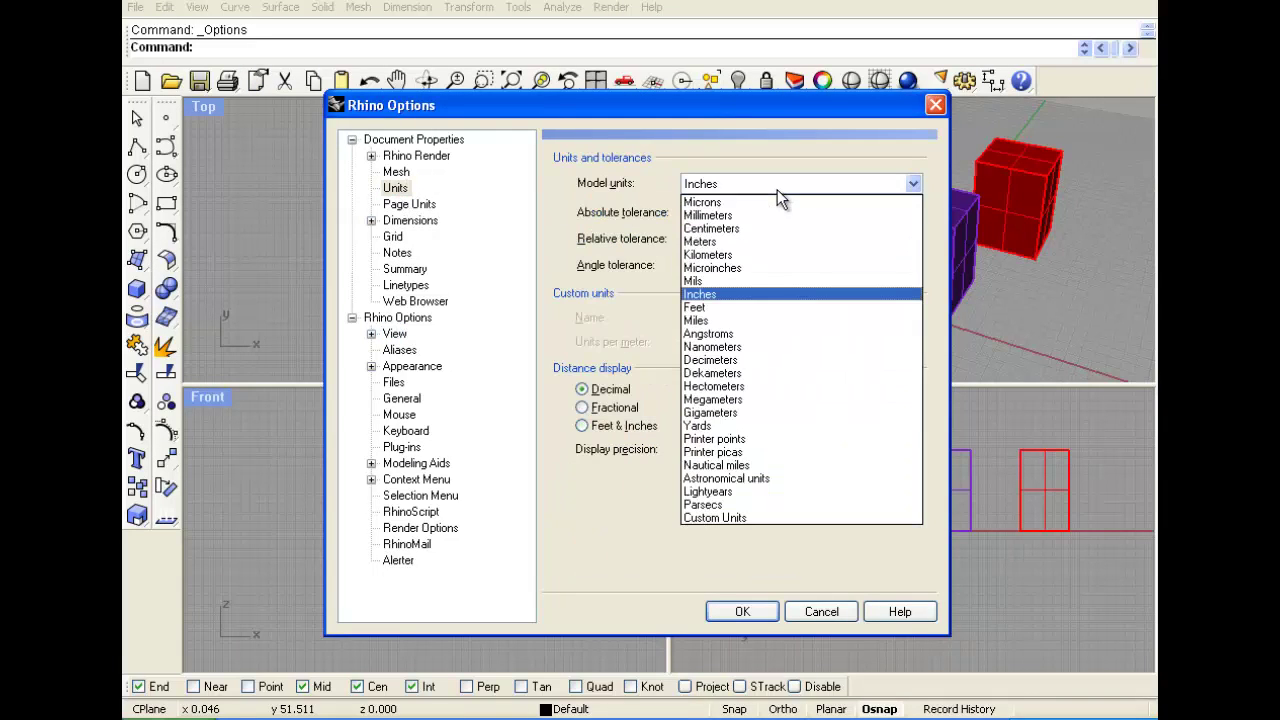
click(651, 184)
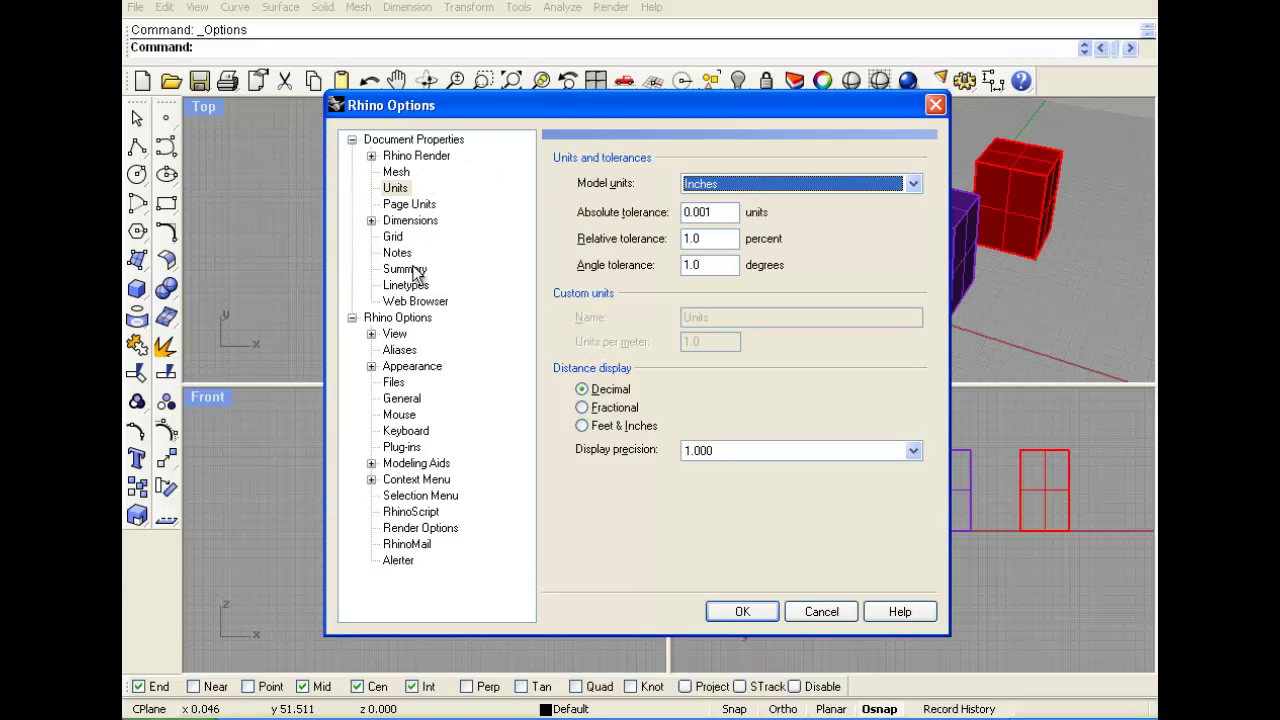
click(766, 613)
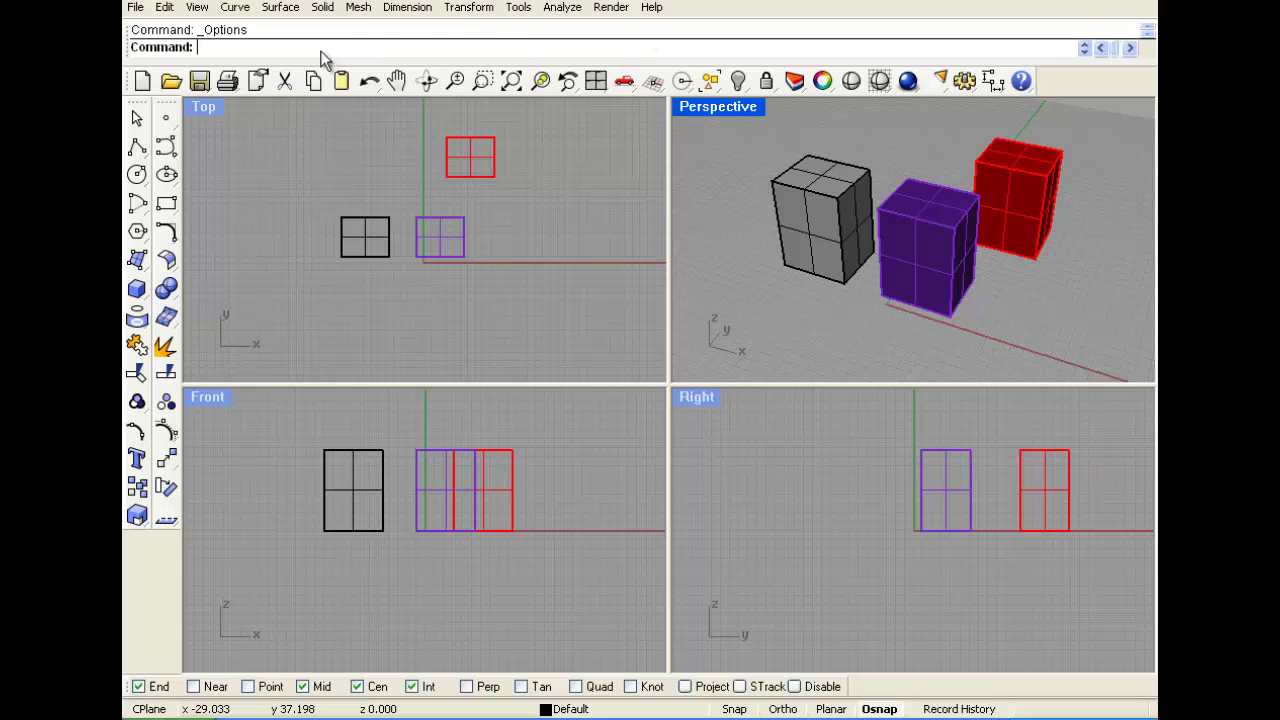
- Move the red box down and to the right in the Top viewport
click(139, 120)
drag(472, 162, 491, 182)
click(514, 191)
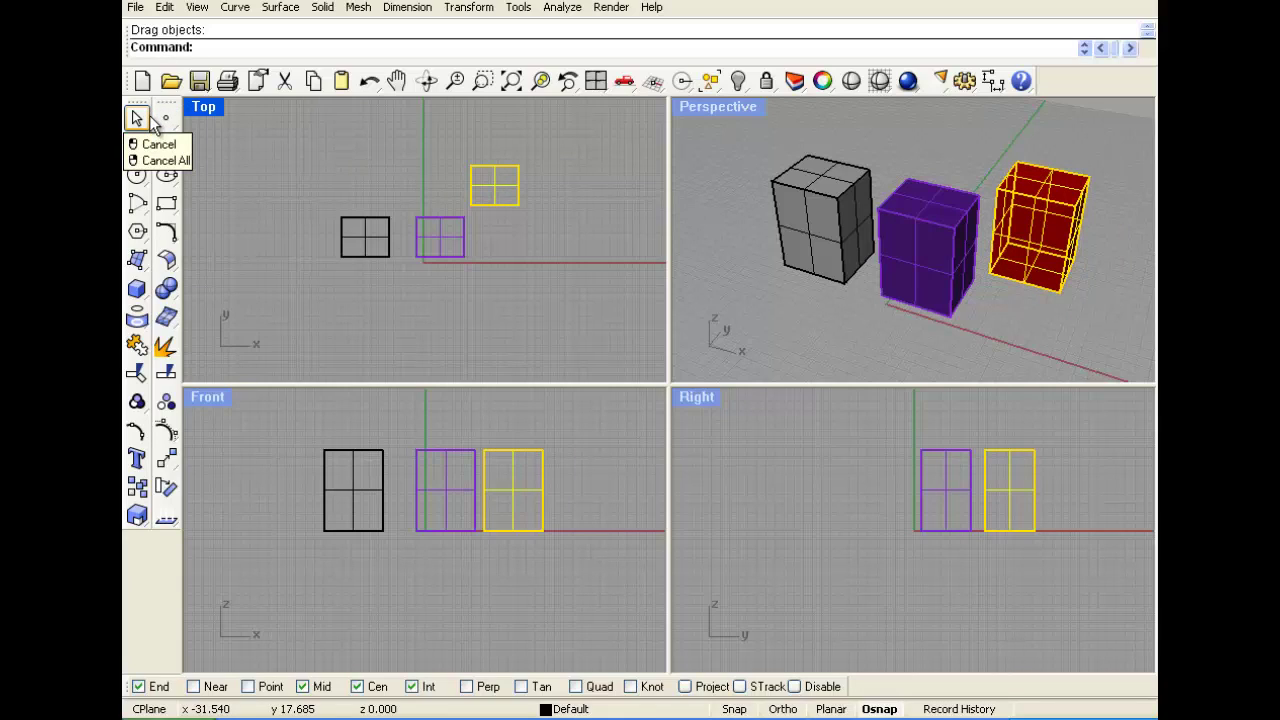
- Place a single point above the black box in the Top viewport, and delete the three boxes
click(166, 118)
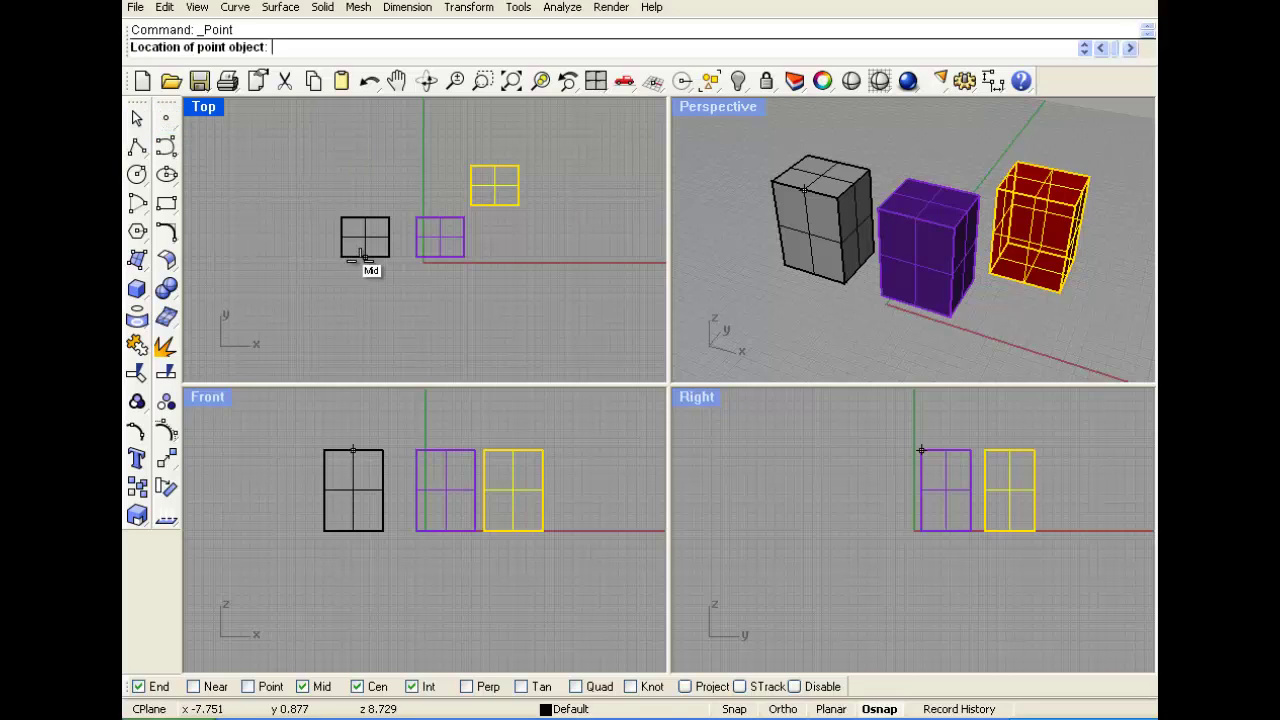
click(363, 168)
drag(523, 305, 344, 173)
key(Delete)
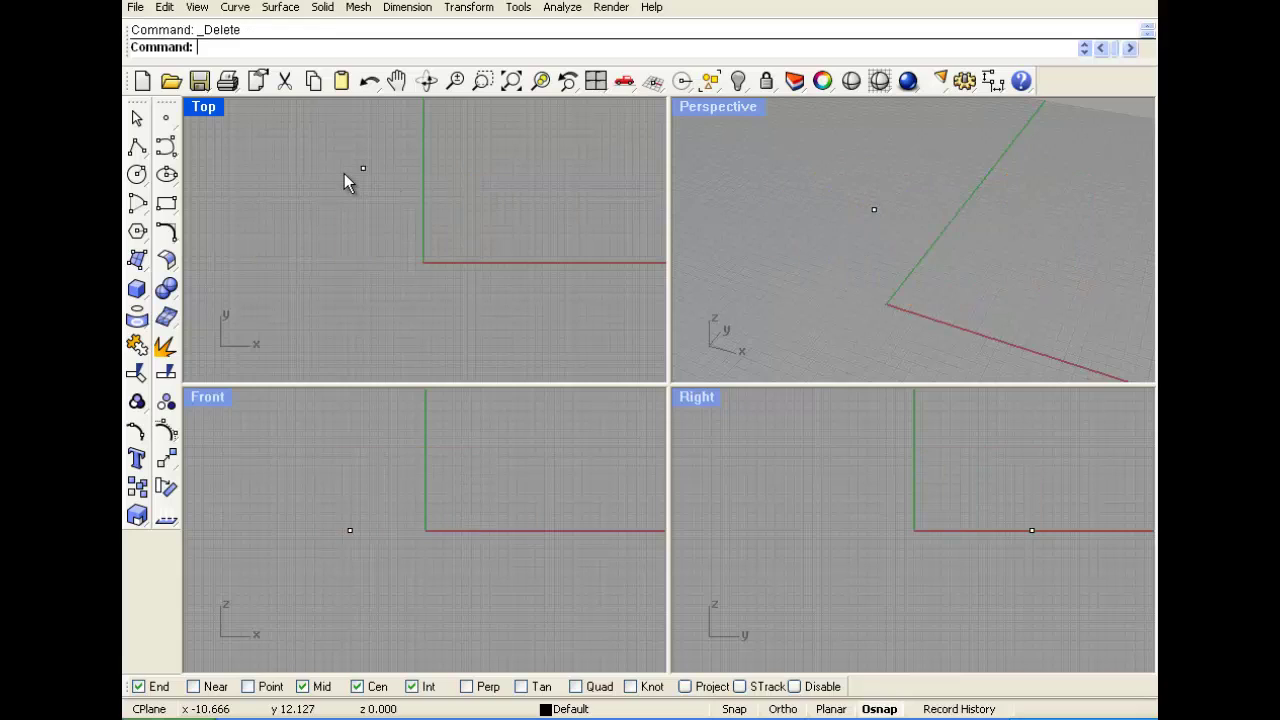
- Move the point to a new place on the far side of the green axis in the Top viewport and deselect it
click(362, 169)
drag(361, 168, 354, 296)
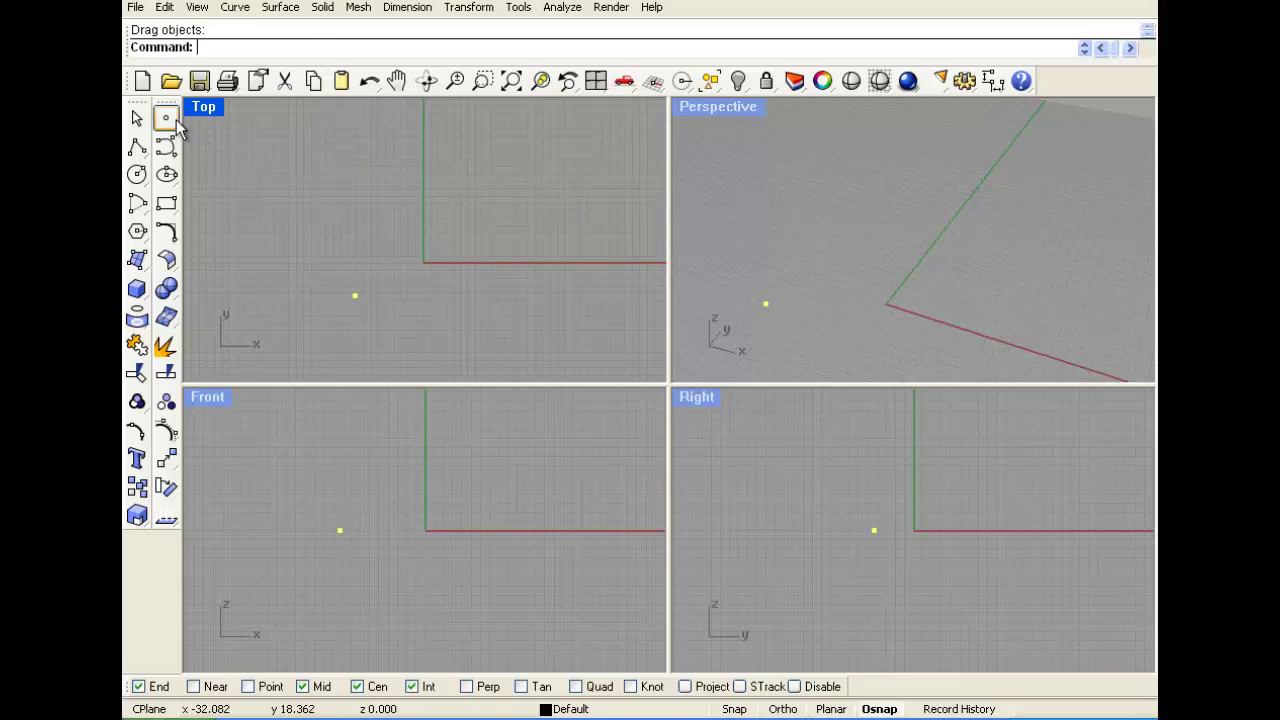
drag(356, 297, 334, 250)
key(Escape)
- Draw a single-segment polyline across the green axis in the Top viewport
click(137, 148)
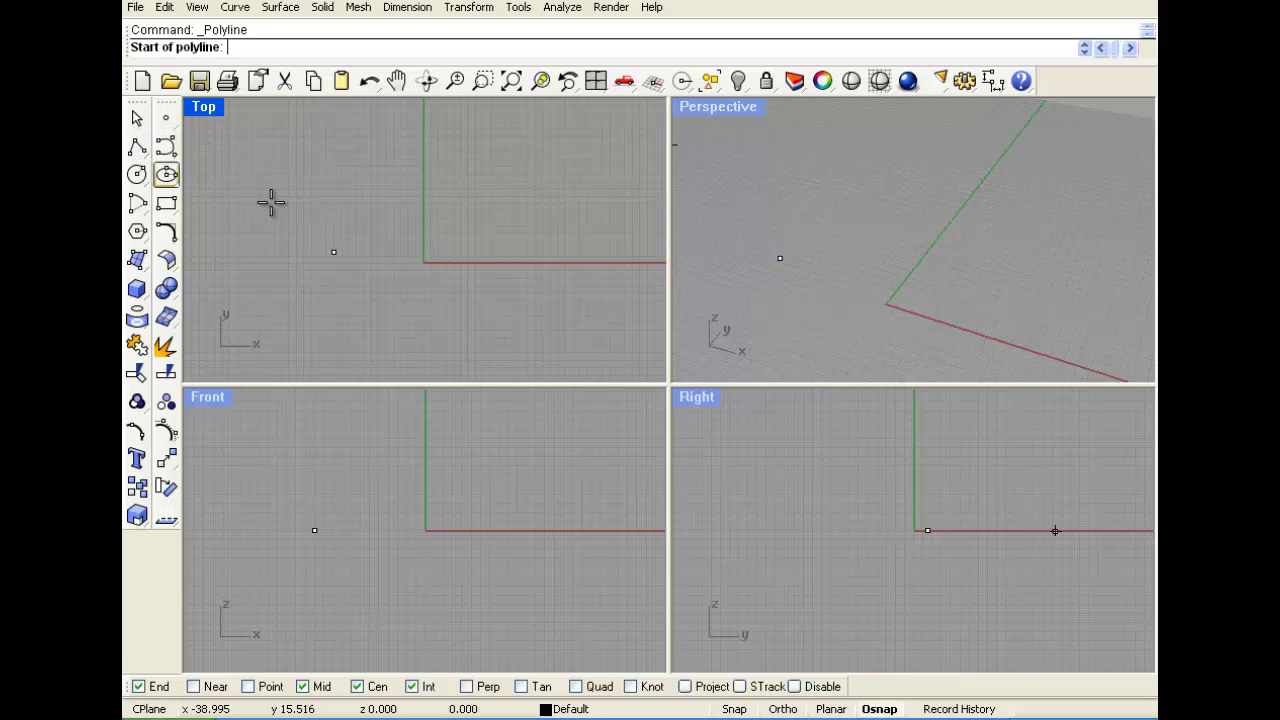
click(321, 172)
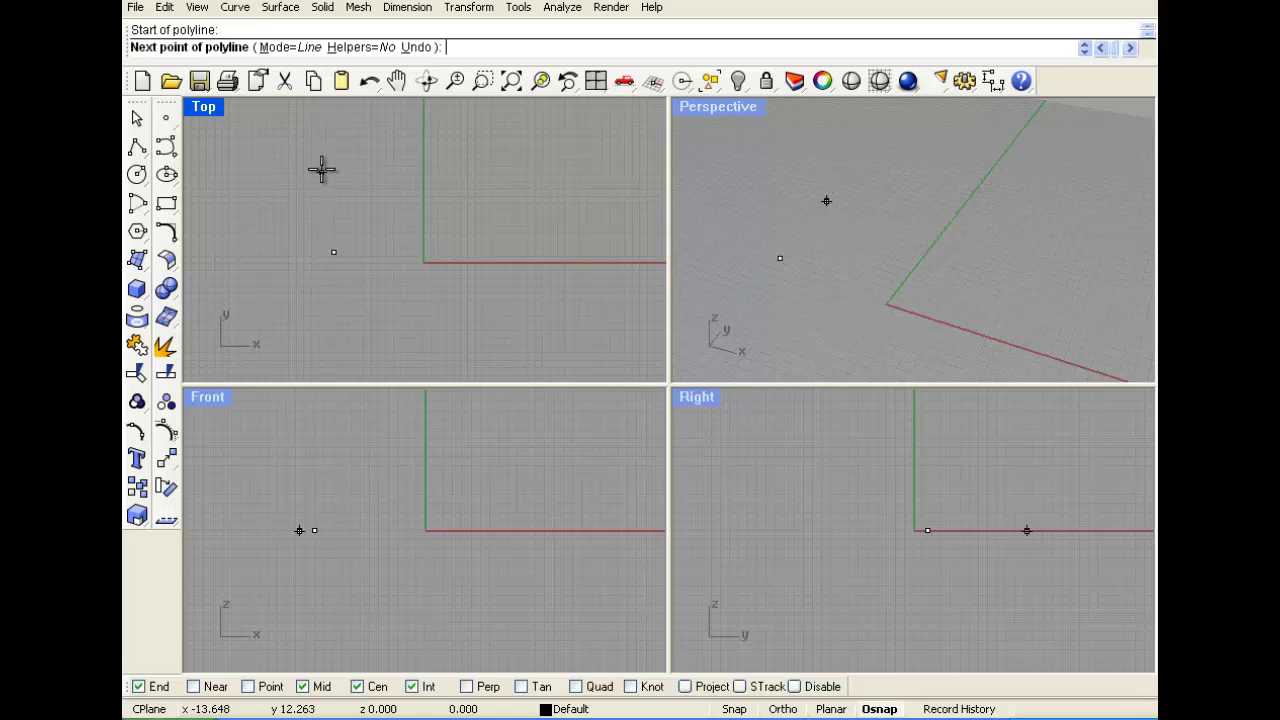
click(485, 186)
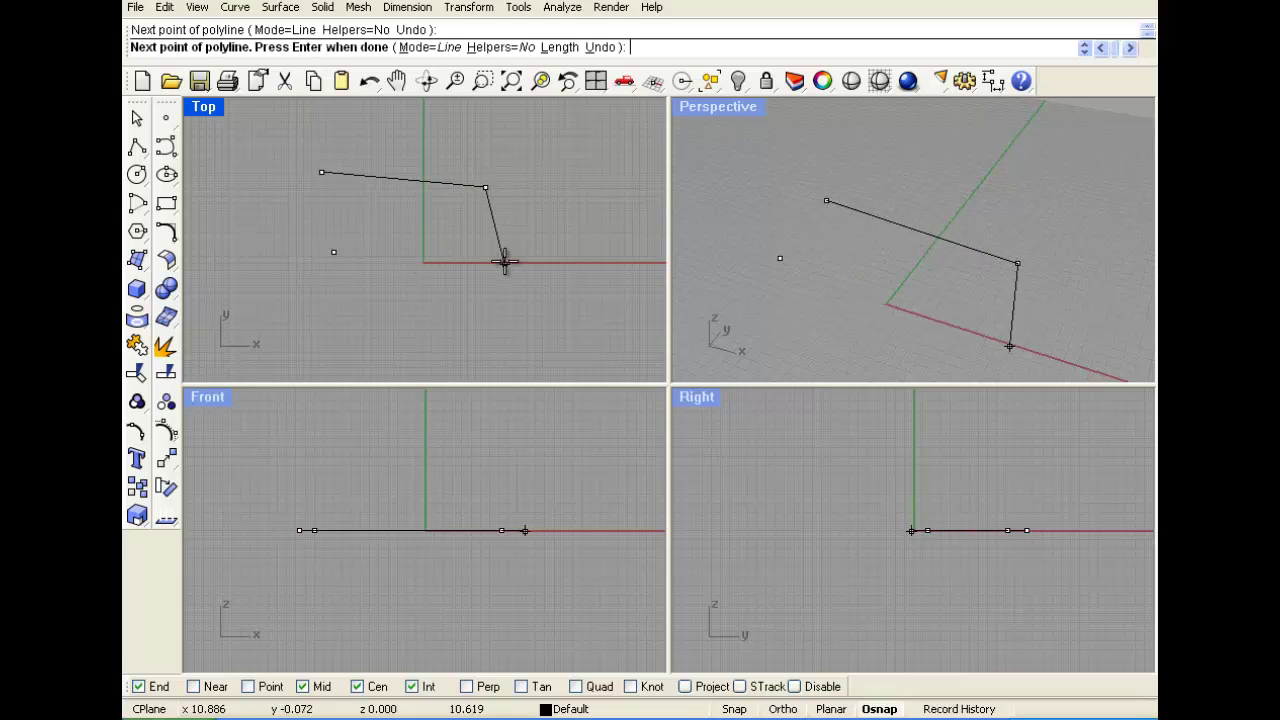
key(Return)
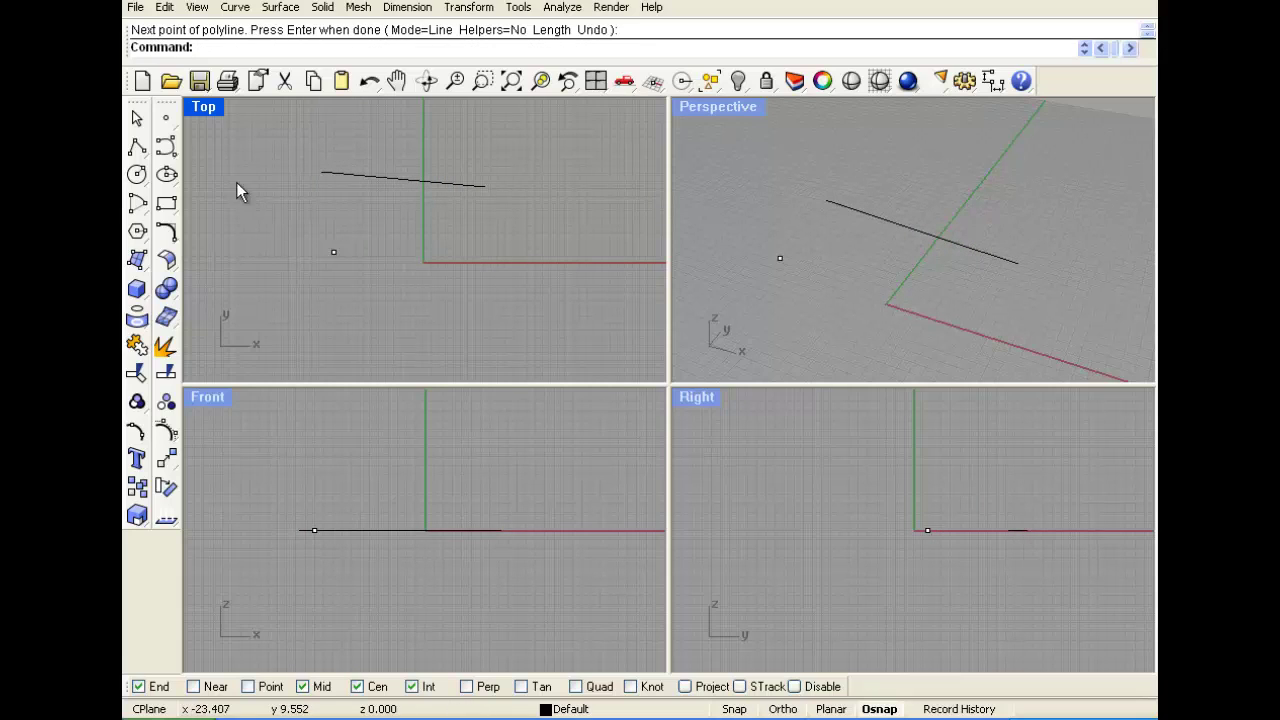
- Place a point object on each end of the line, then delete the line and all points
click(166, 117)
click(321, 172)
click(166, 119)
click(485, 187)
drag(271, 143, 526, 259)
key(Delete)
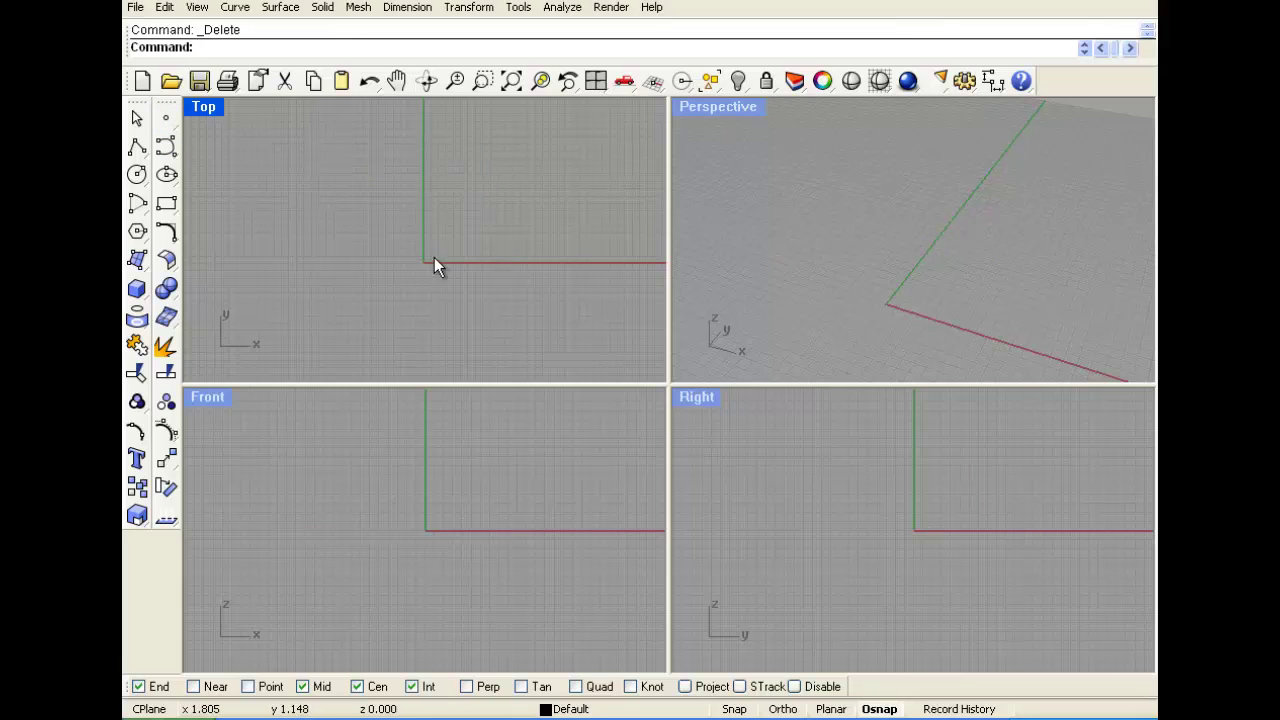
click(143, 149)
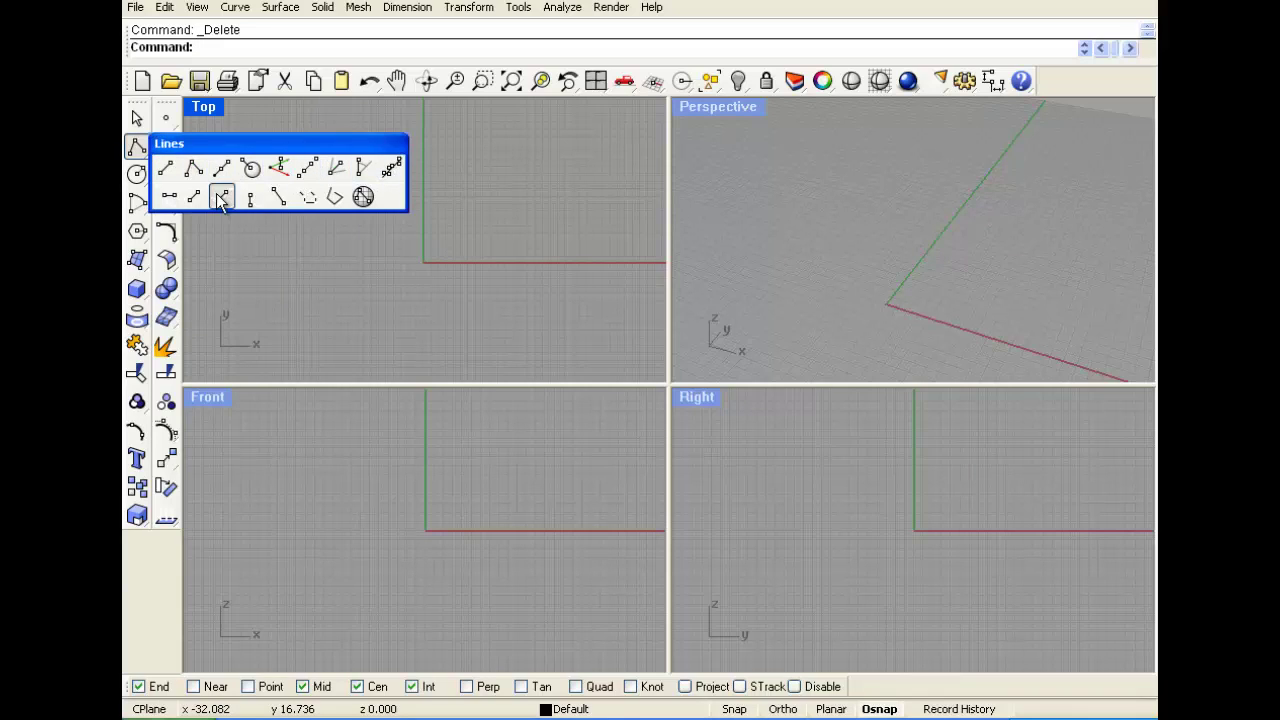
click(334, 197)
drag(249, 160, 418, 235)
- Draw a closed zigzag polyline with eight corners around the origin in the Top viewport
click(138, 148)
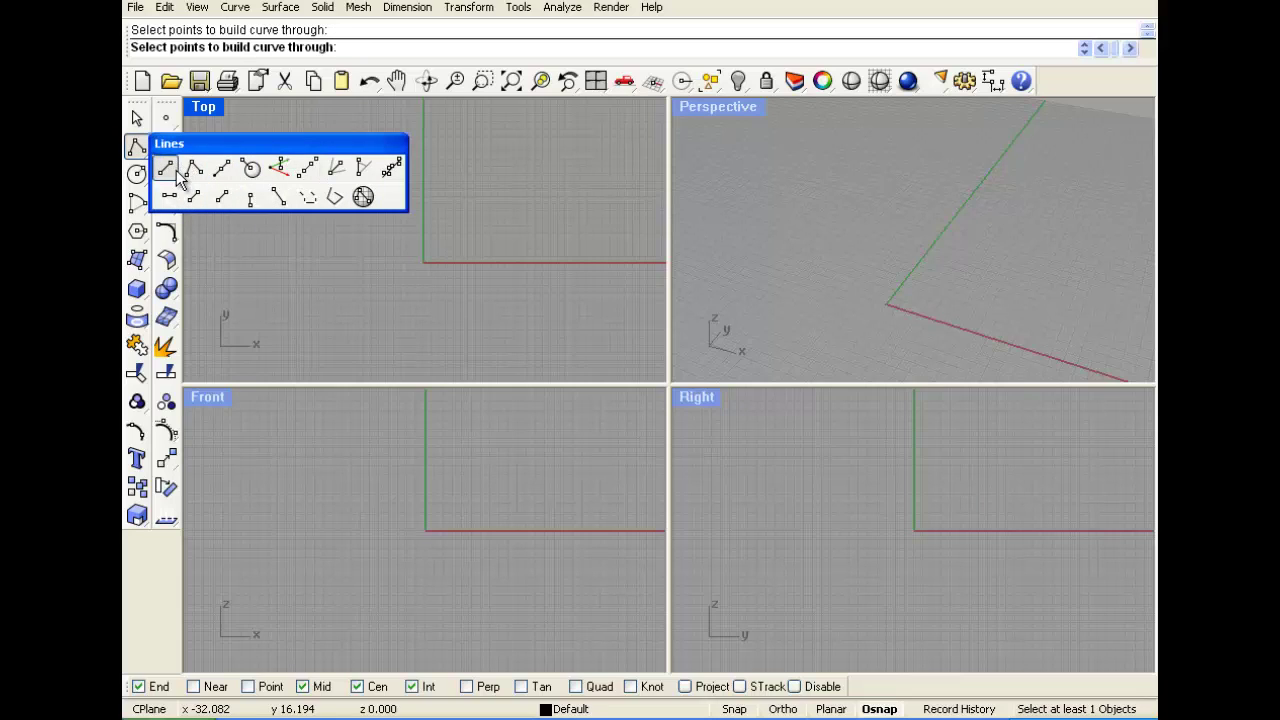
click(192, 172)
click(293, 233)
click(400, 160)
click(474, 263)
click(558, 139)
click(626, 232)
click(547, 329)
click(404, 268)
click(351, 347)
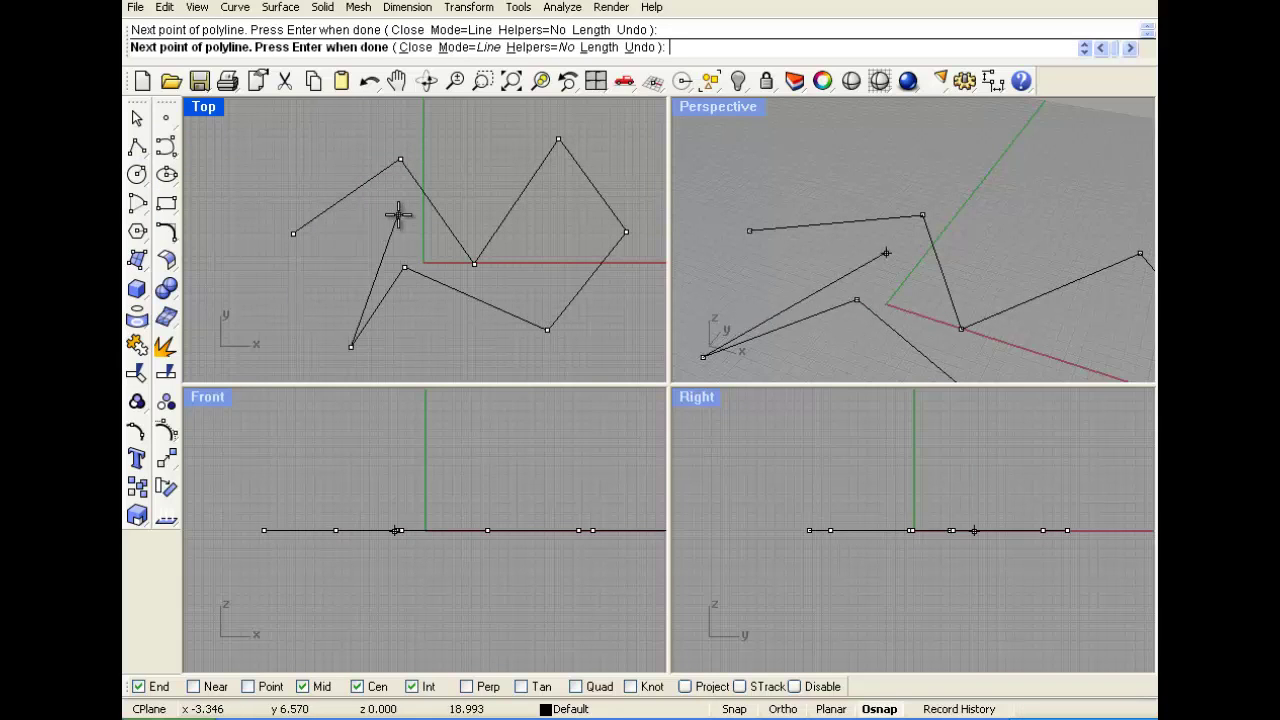
click(293, 233)
key(Return)
key(Escape)
- Delete the closed zigzag polyline
scroll(330, 233, down, 4)
scroll(816, 250, down, 3)
scroll(820, 306, up, 2)
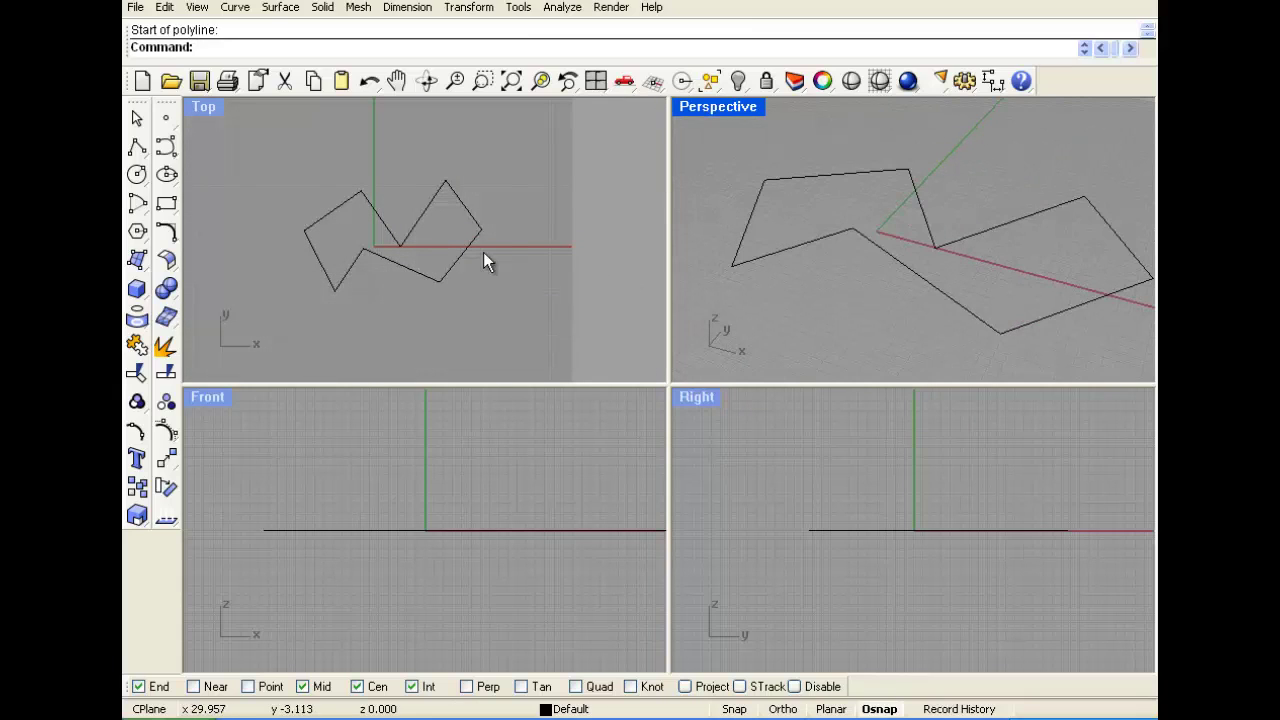
click(440, 253)
key(Delete)
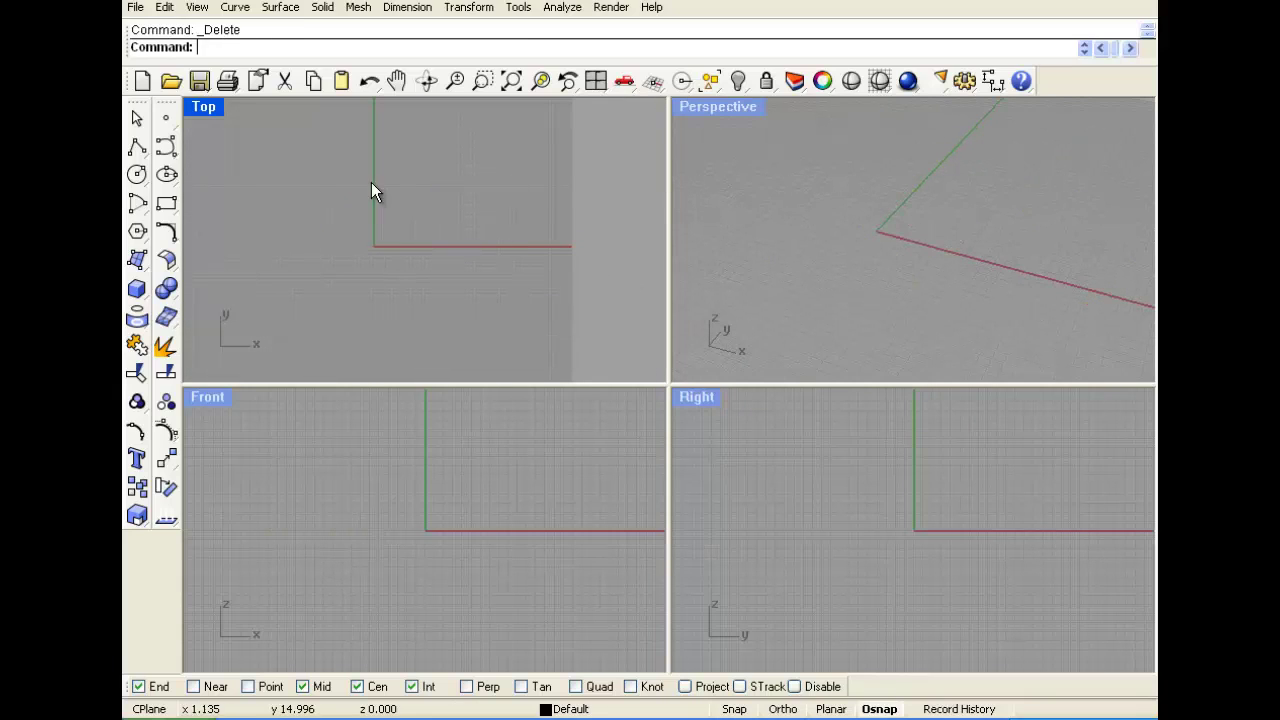
- Draw an open, winding degree 3 control point curve with twelve points around the origin in the Top viewport
click(166, 150)
click(216, 226)
click(266, 296)
click(317, 182)
click(394, 162)
click(454, 296)
click(529, 296)
click(554, 188)
click(469, 134)
click(325, 120)
click(279, 189)
click(214, 188)
click(212, 136)
key(Return)
scroll(369, 228, down, 3)
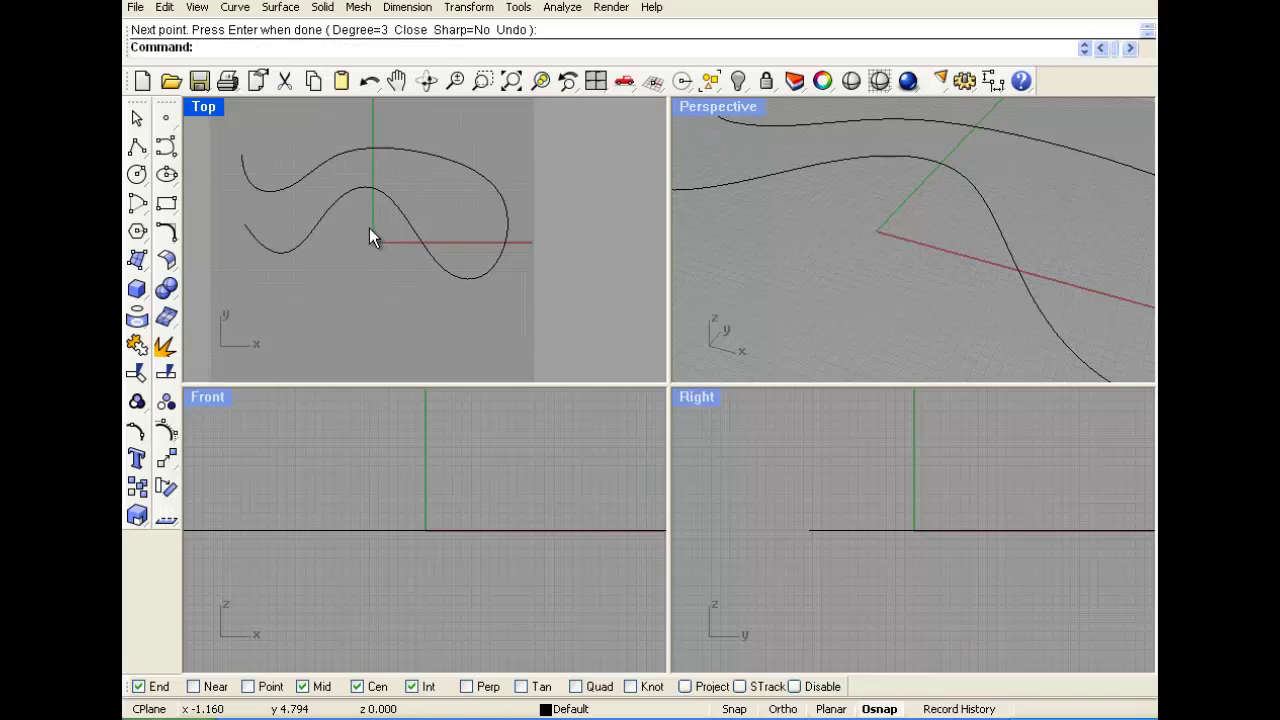
scroll(835, 209, down, 4)
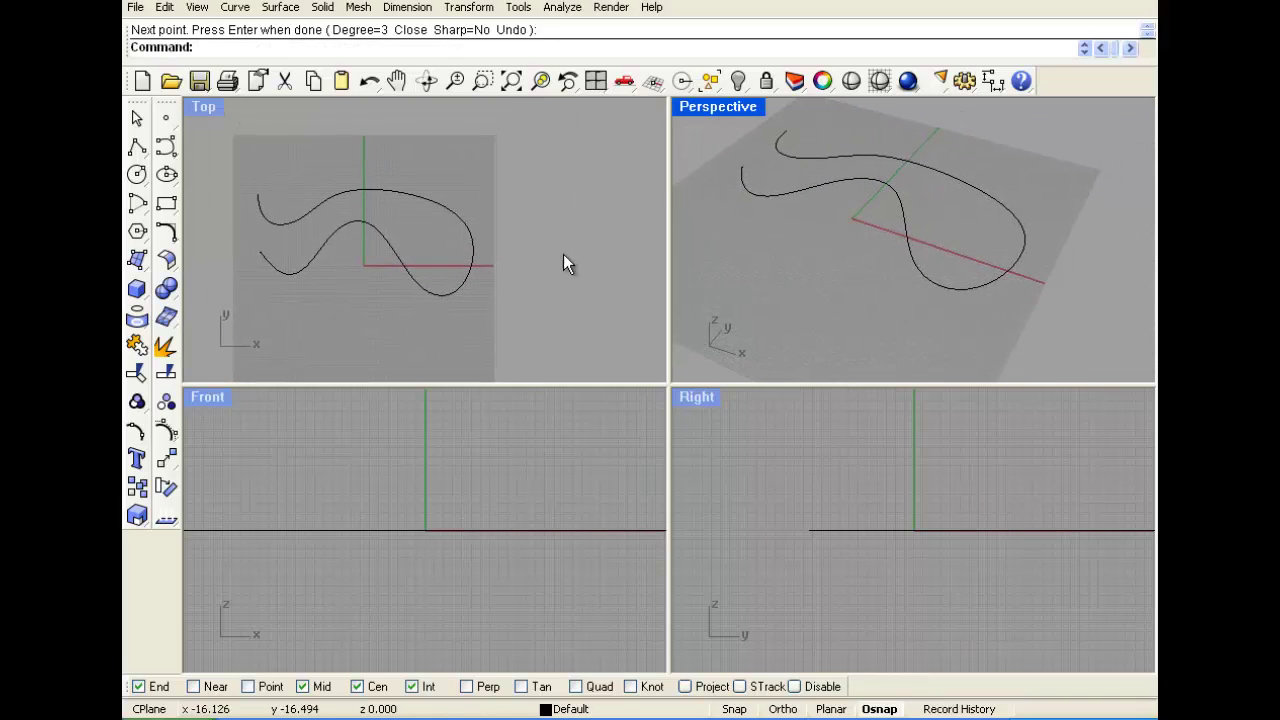
- Draw an open interpolated curve of similar winding shape through eleven points above the first curve in the Top viewport
click(168, 148)
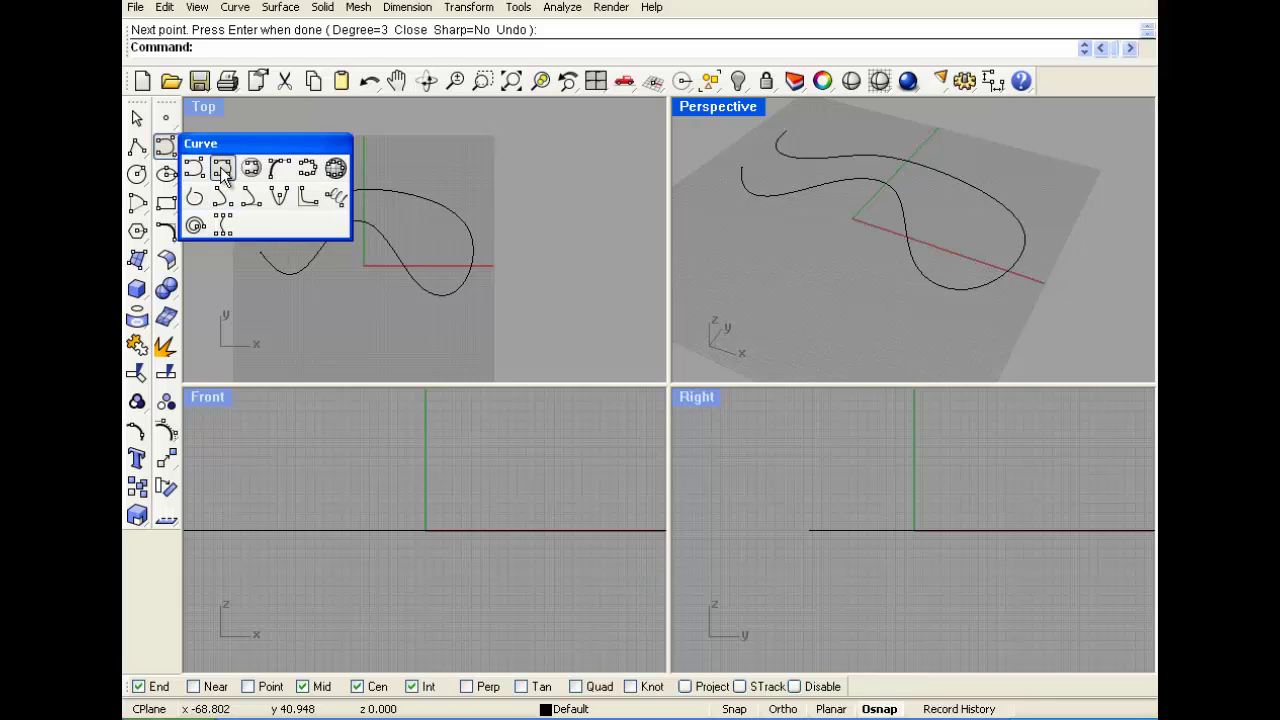
click(222, 170)
scroll(300, 145, down, 3)
click(260, 155)
click(282, 182)
click(319, 200)
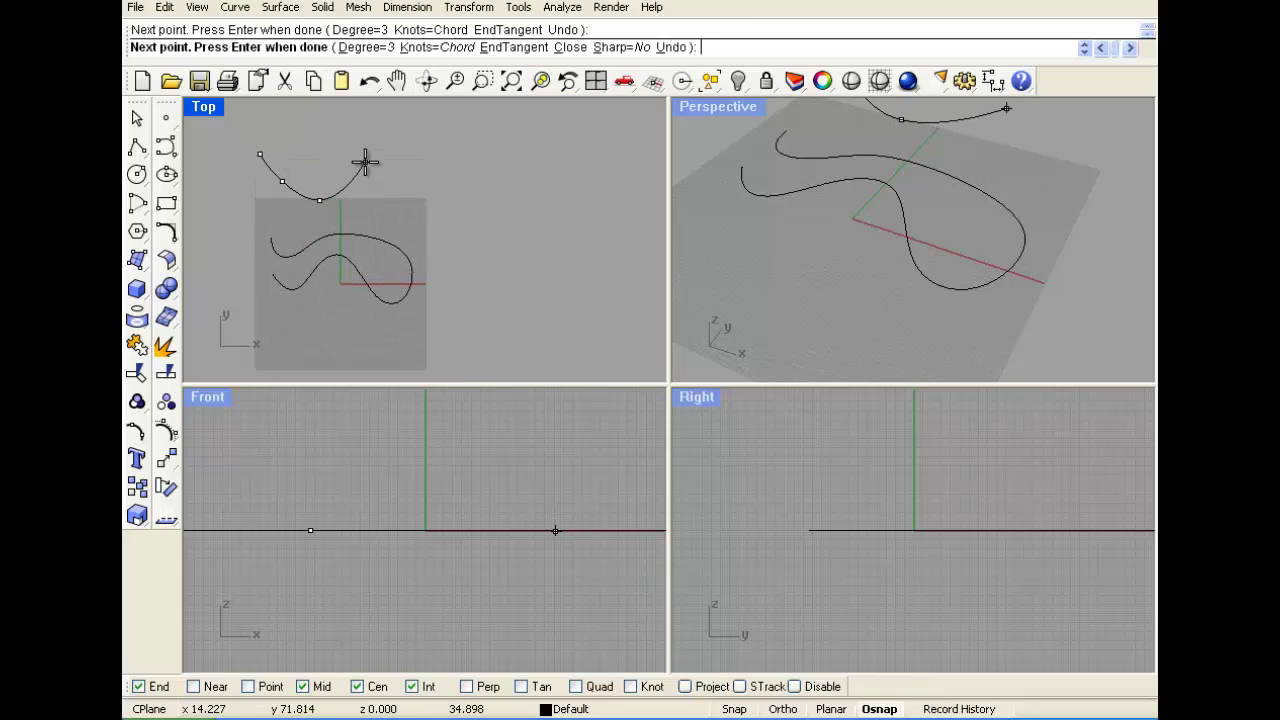
click(367, 162)
click(401, 200)
click(450, 217)
click(484, 176)
click(427, 125)
click(368, 115)
click(334, 150)
click(286, 141)
key(Return)
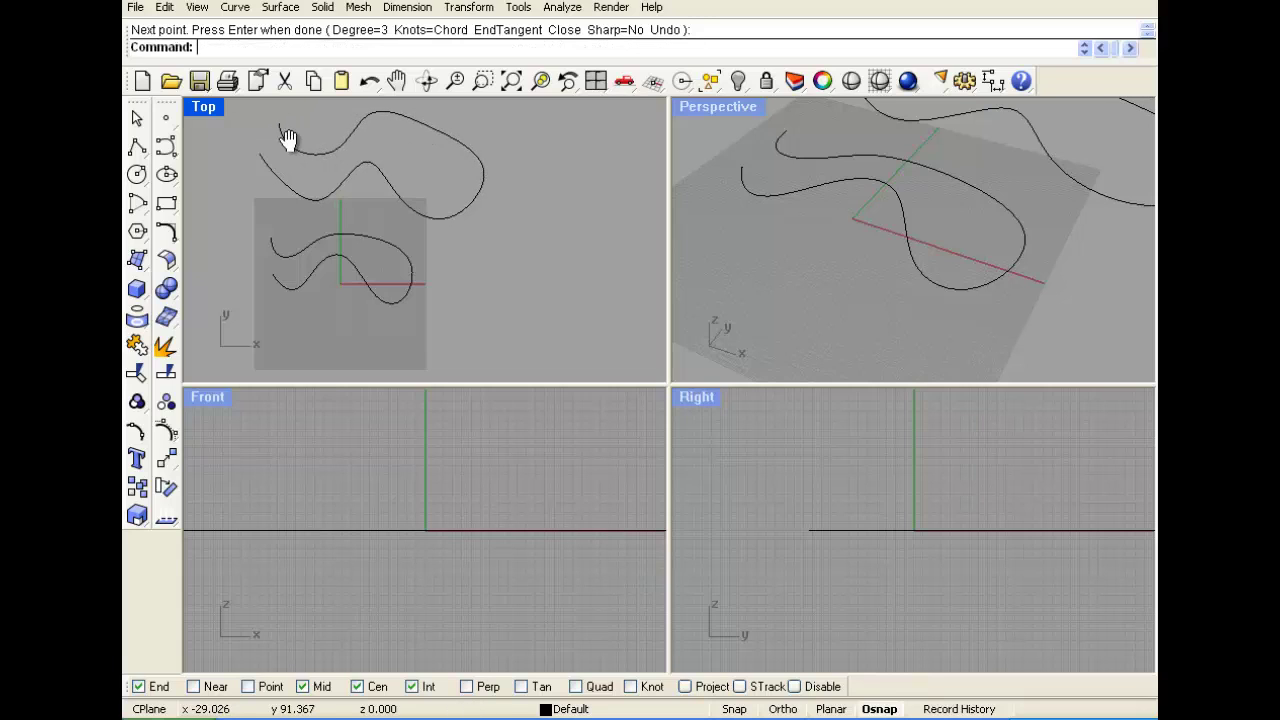
- Turn on the control points of the lower curve around the origin
right_drag(290, 133, 286, 149)
right_drag(826, 215, 904, 199)
drag(904, 199, 794, 275)
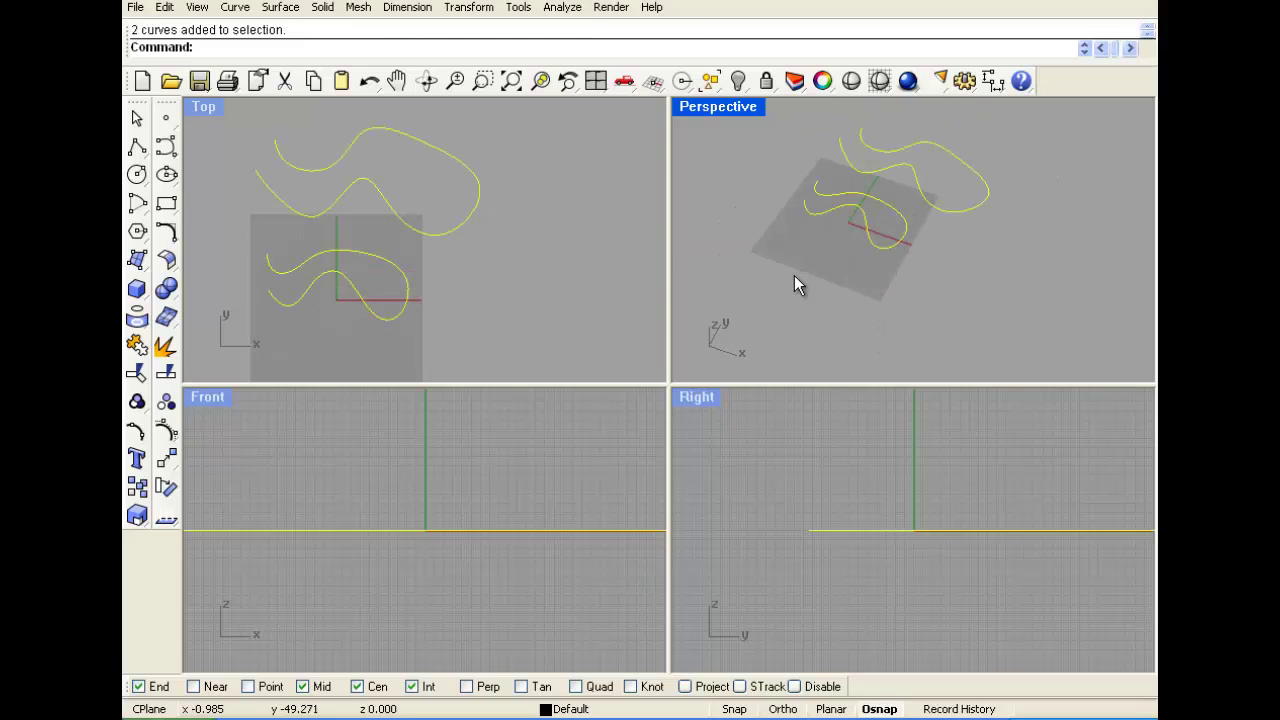
click(438, 332)
click(384, 285)
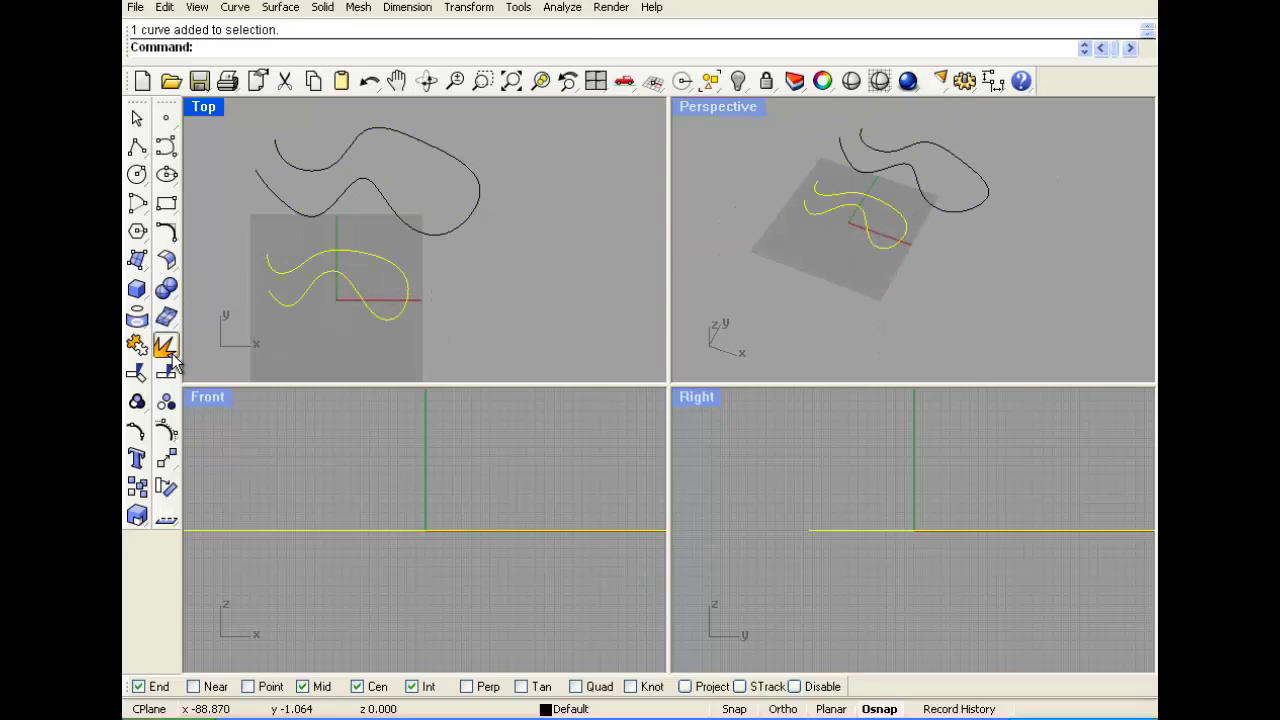
click(167, 434)
scroll(362, 426, up, 4)
right_drag(341, 371, 337, 400)
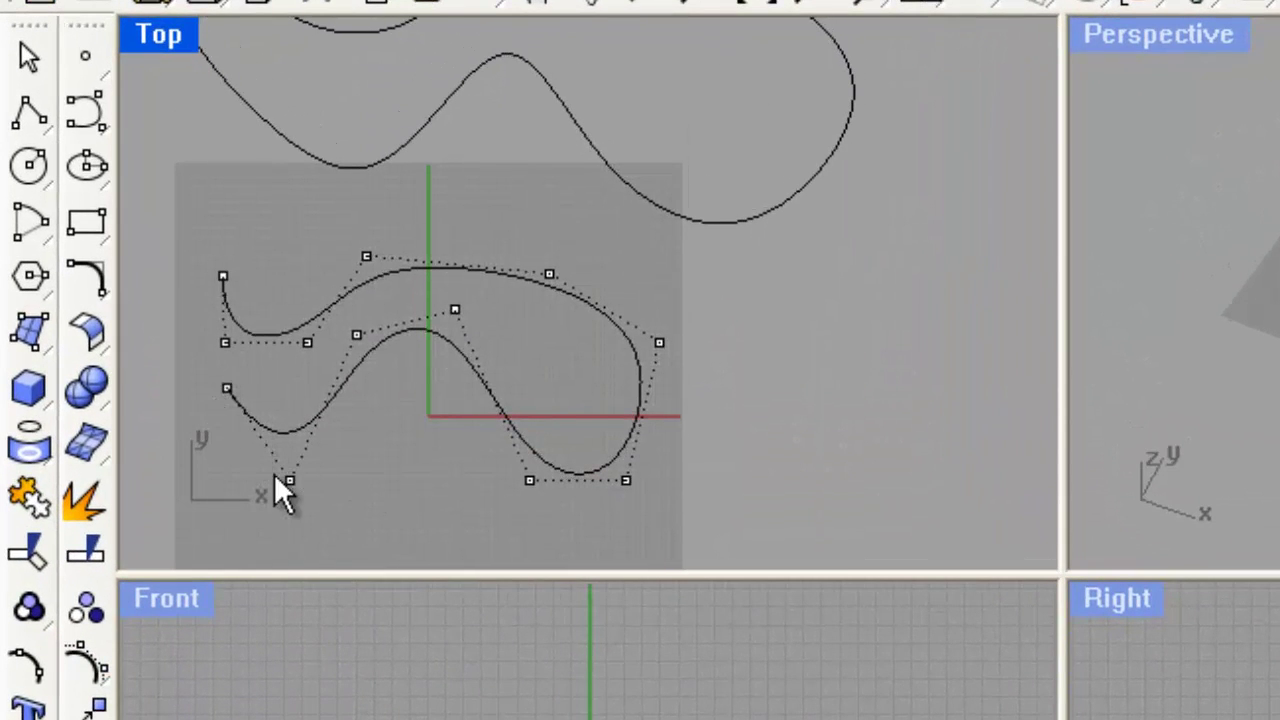
scroll(490, 459, down, 4)
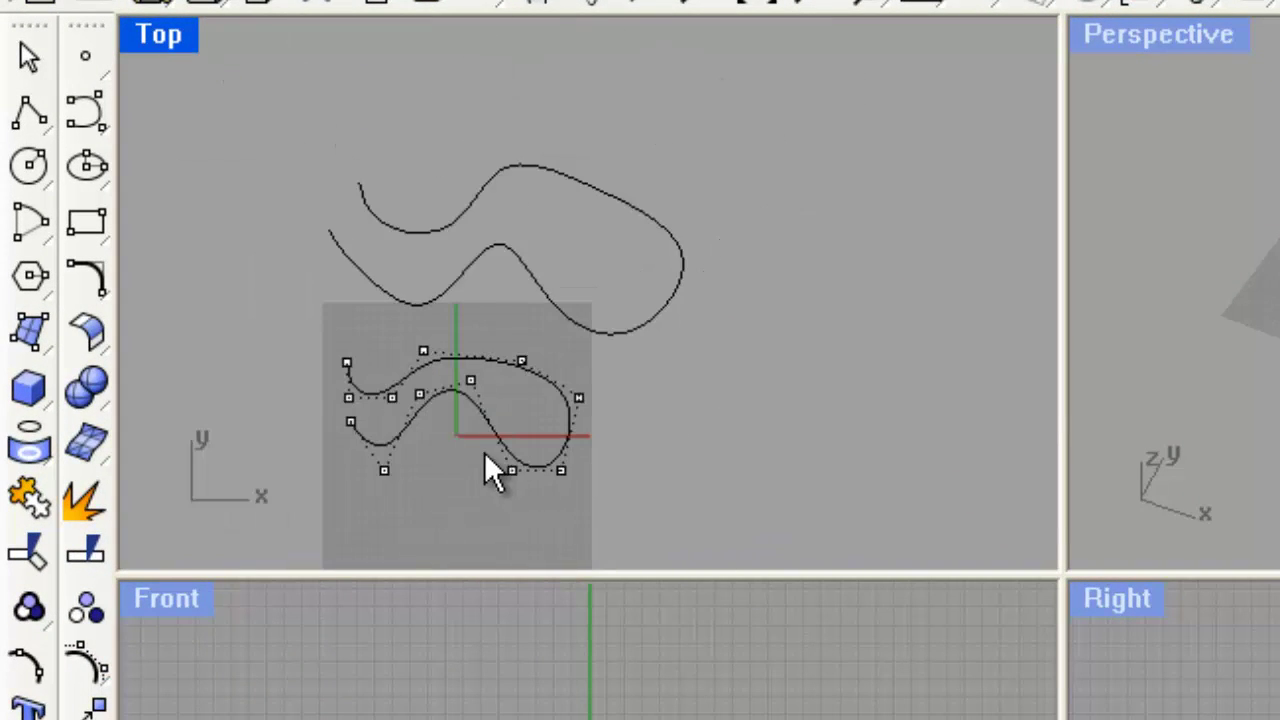
- Turn on the points lying on the upper, interpolated curve
click(474, 264)
click(100, 675)
scroll(429, 300, up, 2)
right_drag(393, 245, 386, 190)
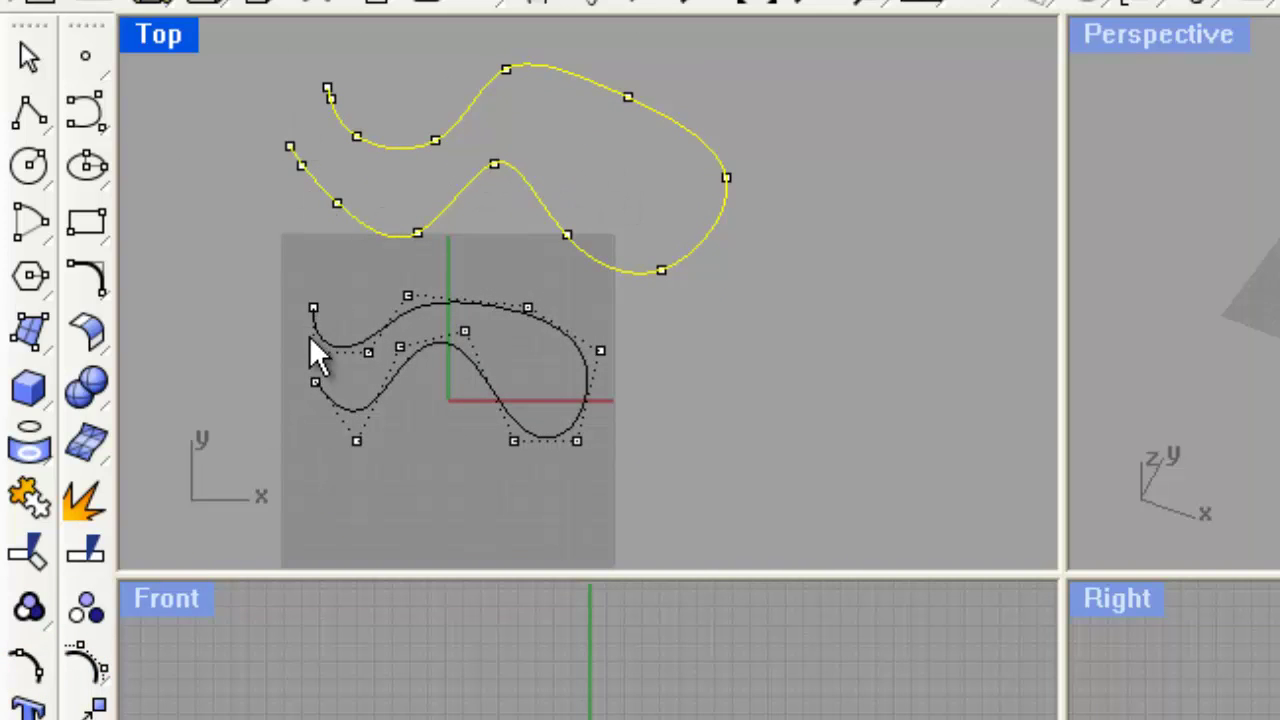
- Move the lower curve's rightmost control point slightly outward, and select all the points of both curves
click(680, 425)
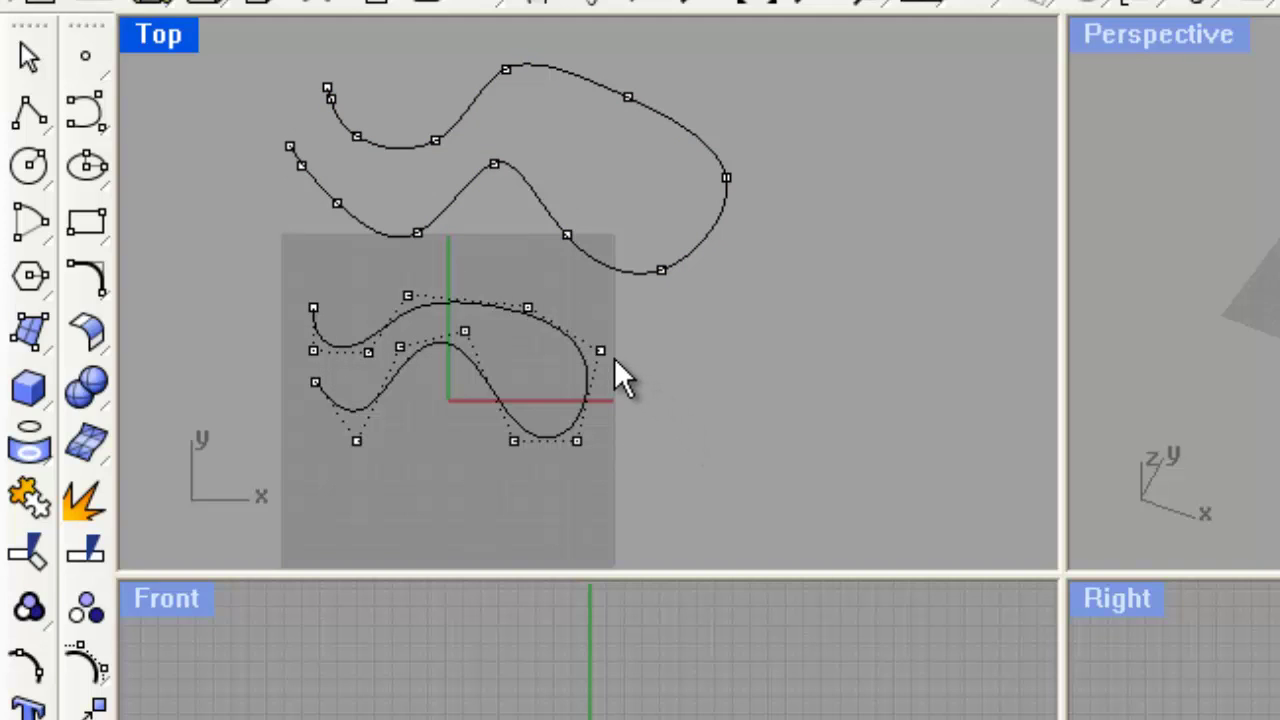
mouse_move(600, 351)
mouse_down()
mouse_move(651, 337)
mouse_move(591, 334)
mouse_move(609, 345)
mouse_up()
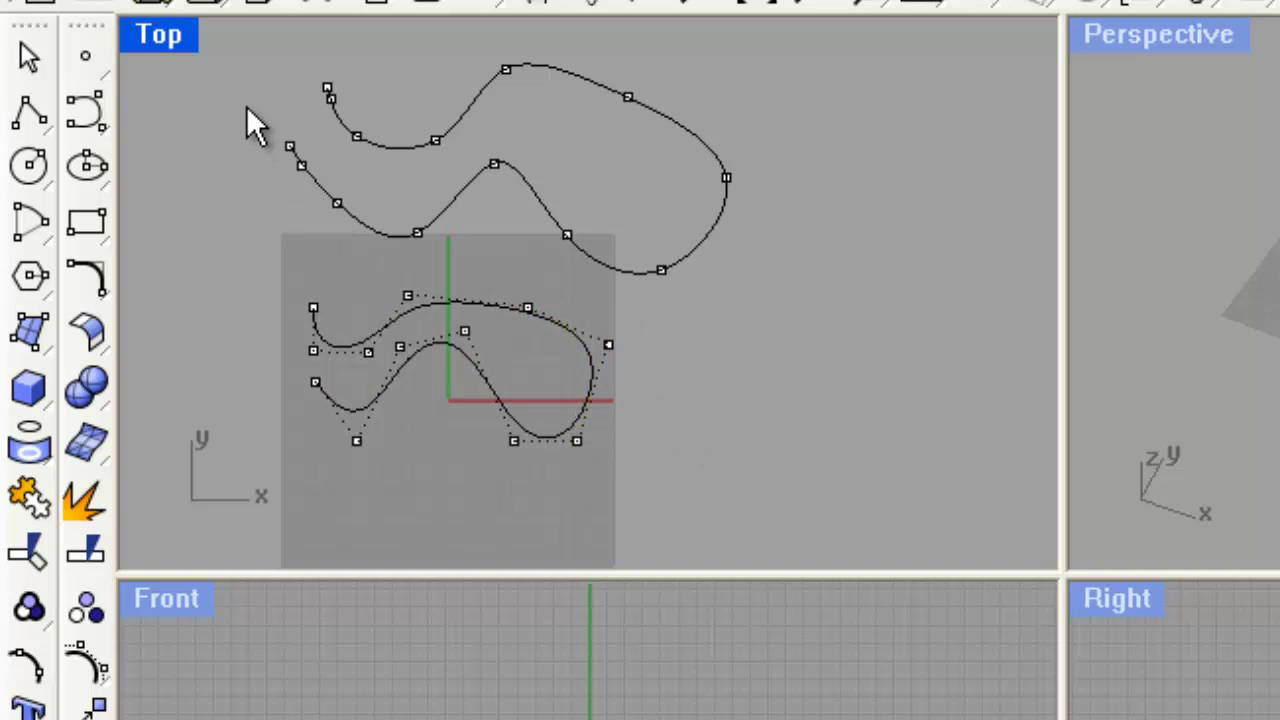
drag(229, 45, 822, 486)
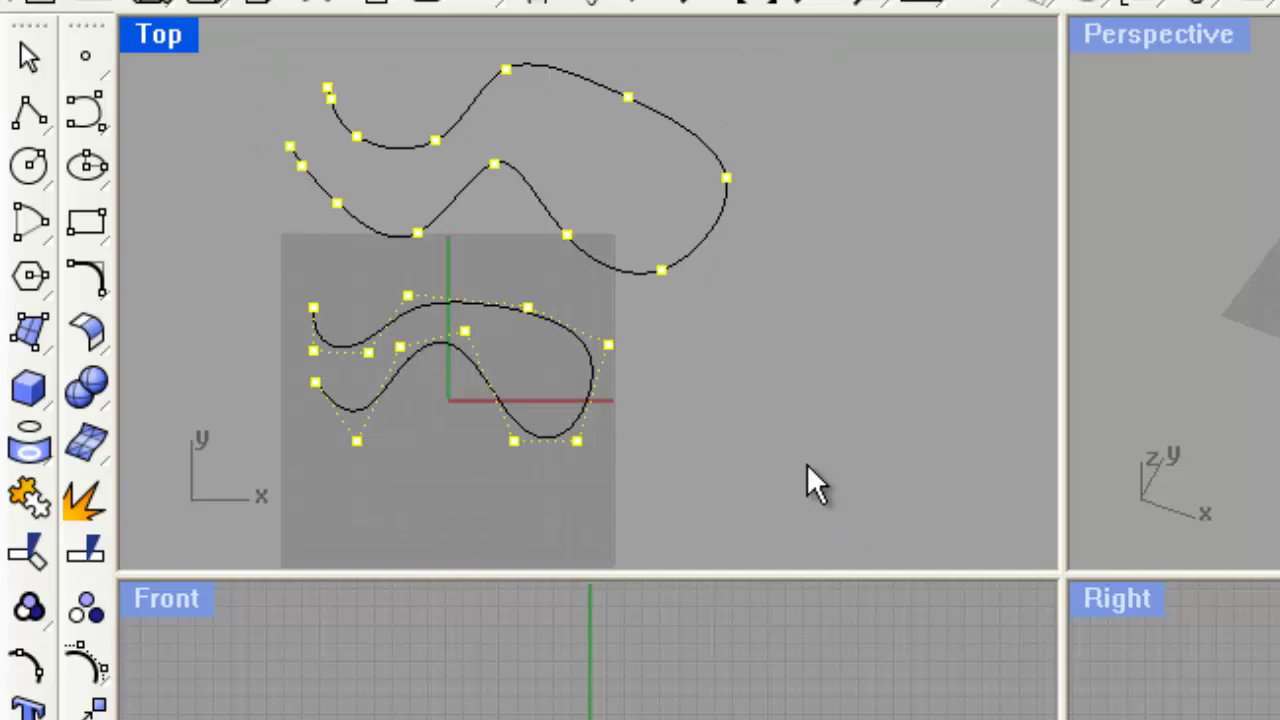
- Delete both selected curves from the Top viewport
key(Delete)
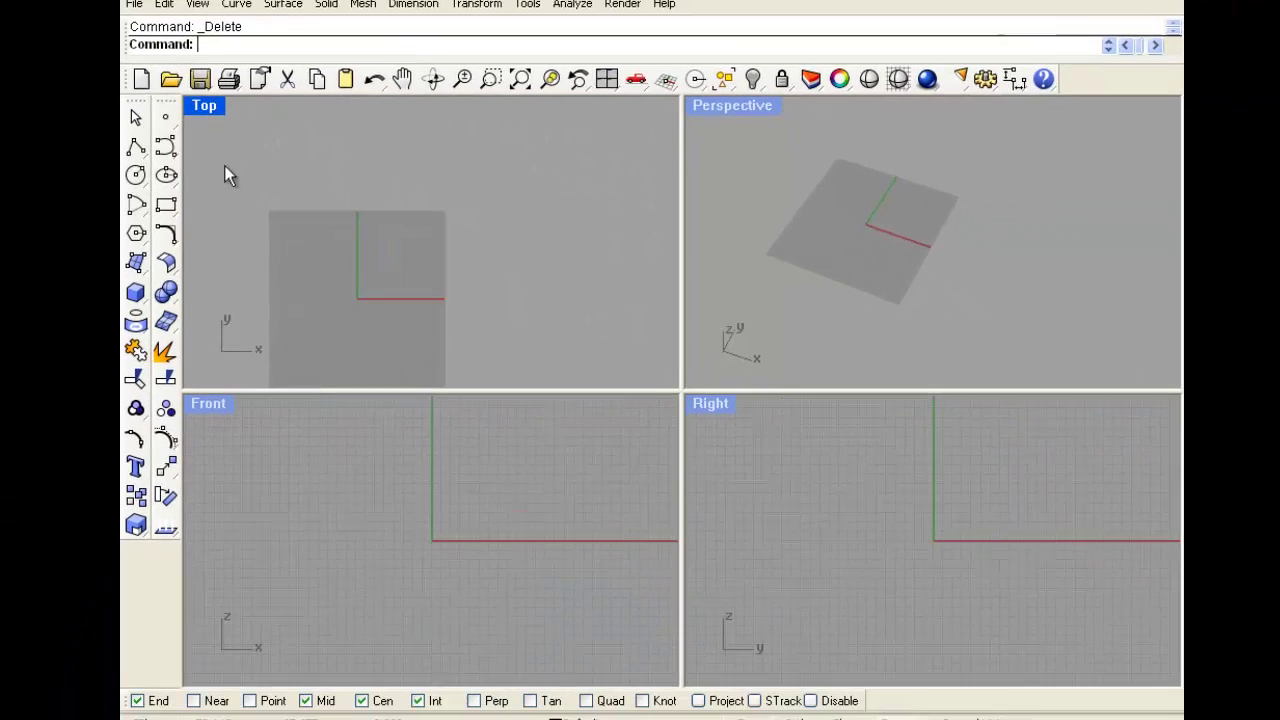
- Draw a circle through three points around the origin in the Top viewport, and delete it
click(141, 177)
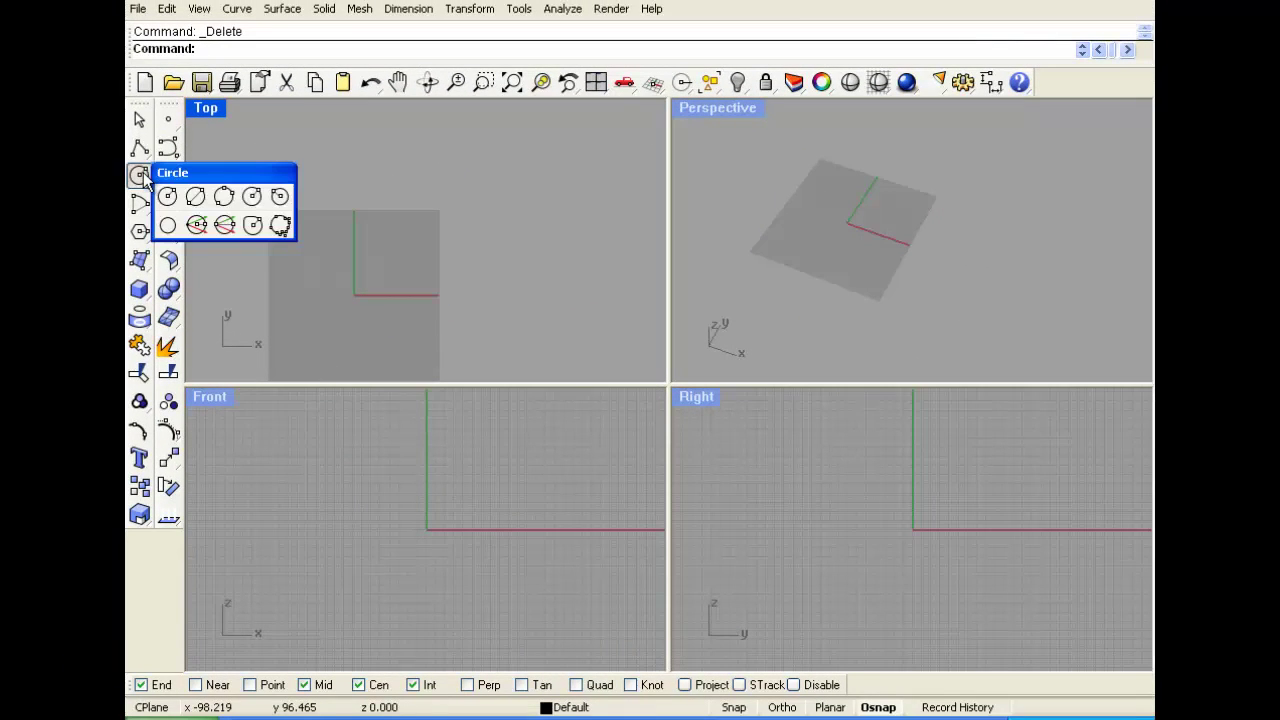
click(226, 199)
click(322, 324)
click(345, 197)
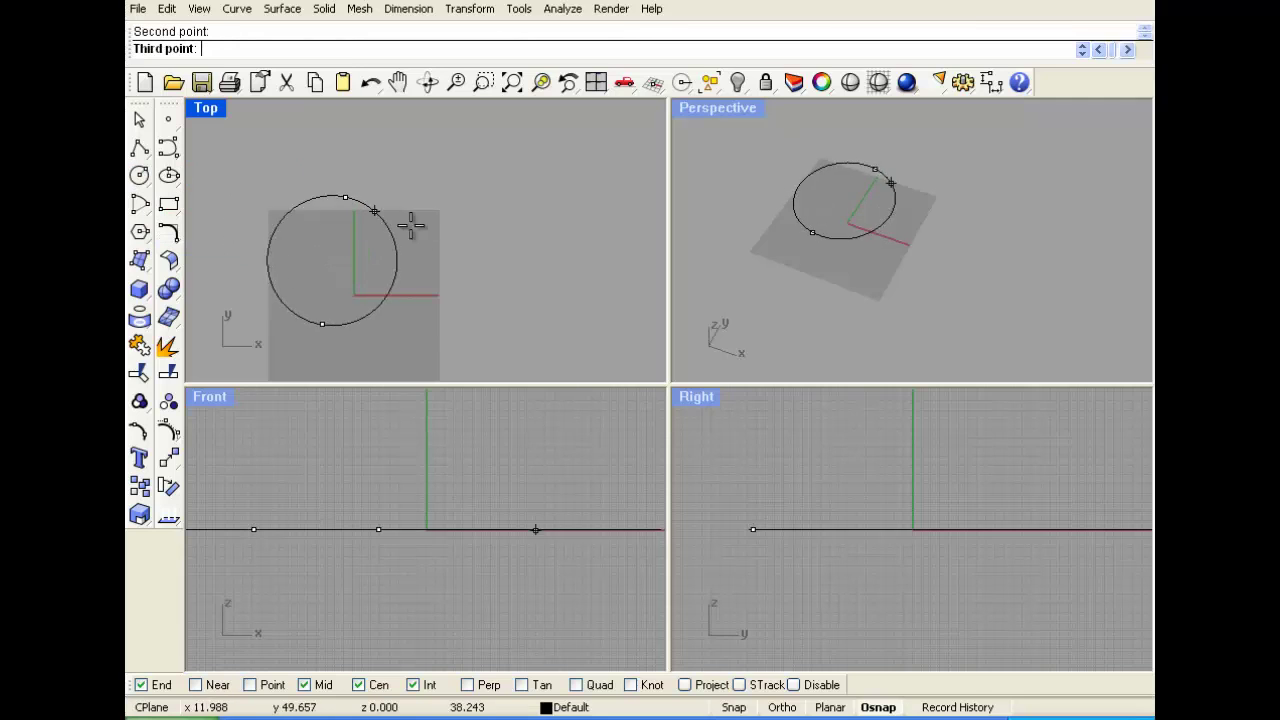
click(440, 262)
click(386, 275)
key(Delete)
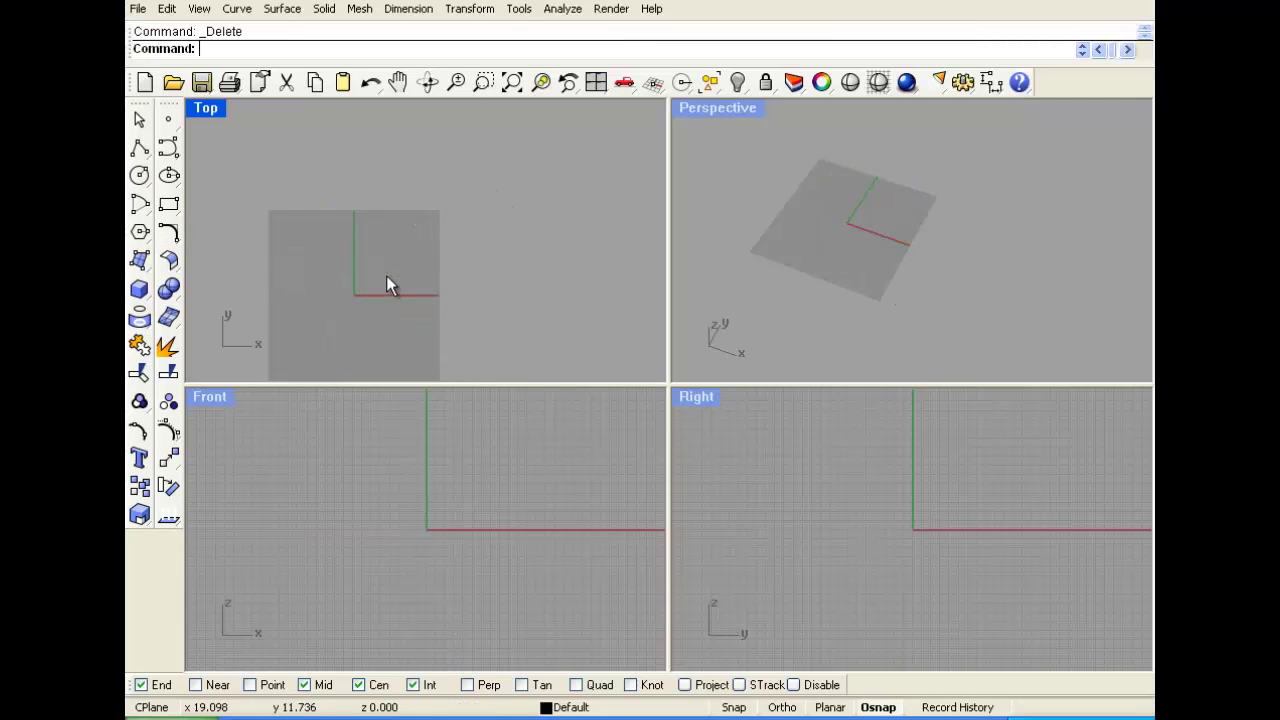
- Draw an ellipse from its center, just beside the origin in the Top viewport, with the first axis pointing up, and delete it
click(174, 178)
click(197, 196)
click(339, 302)
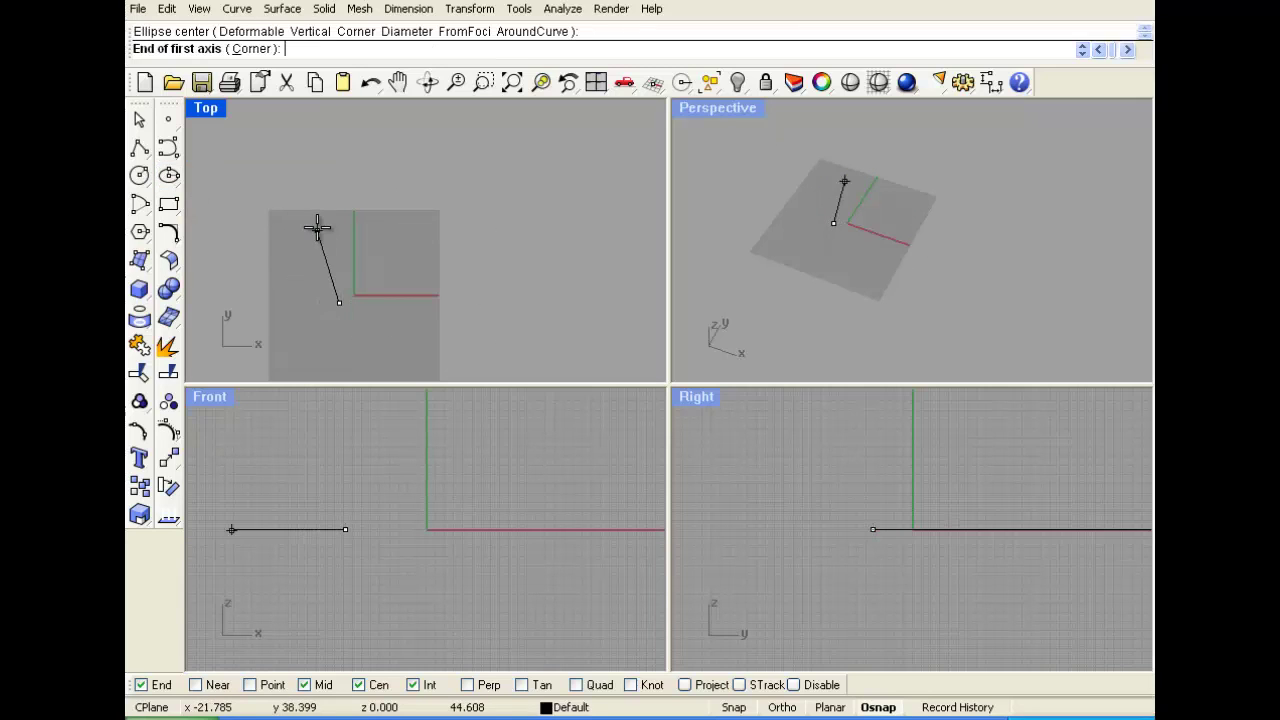
click(337, 225)
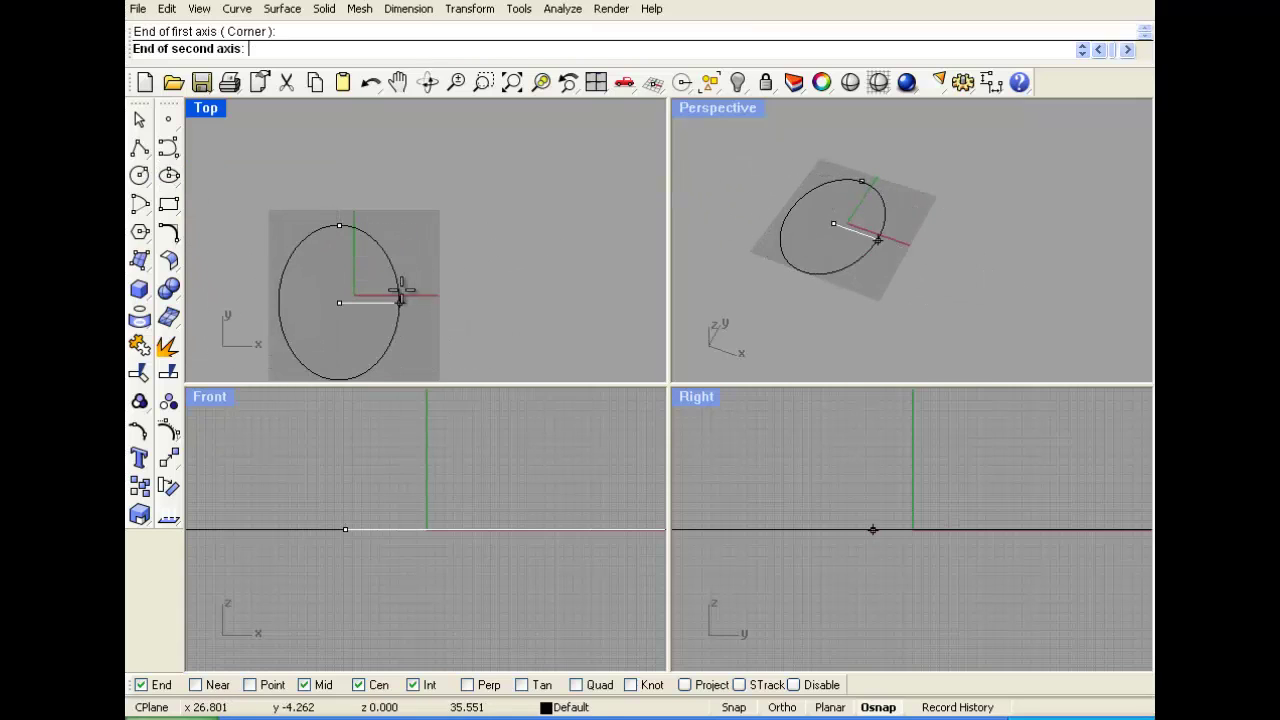
click(475, 283)
key(Delete)
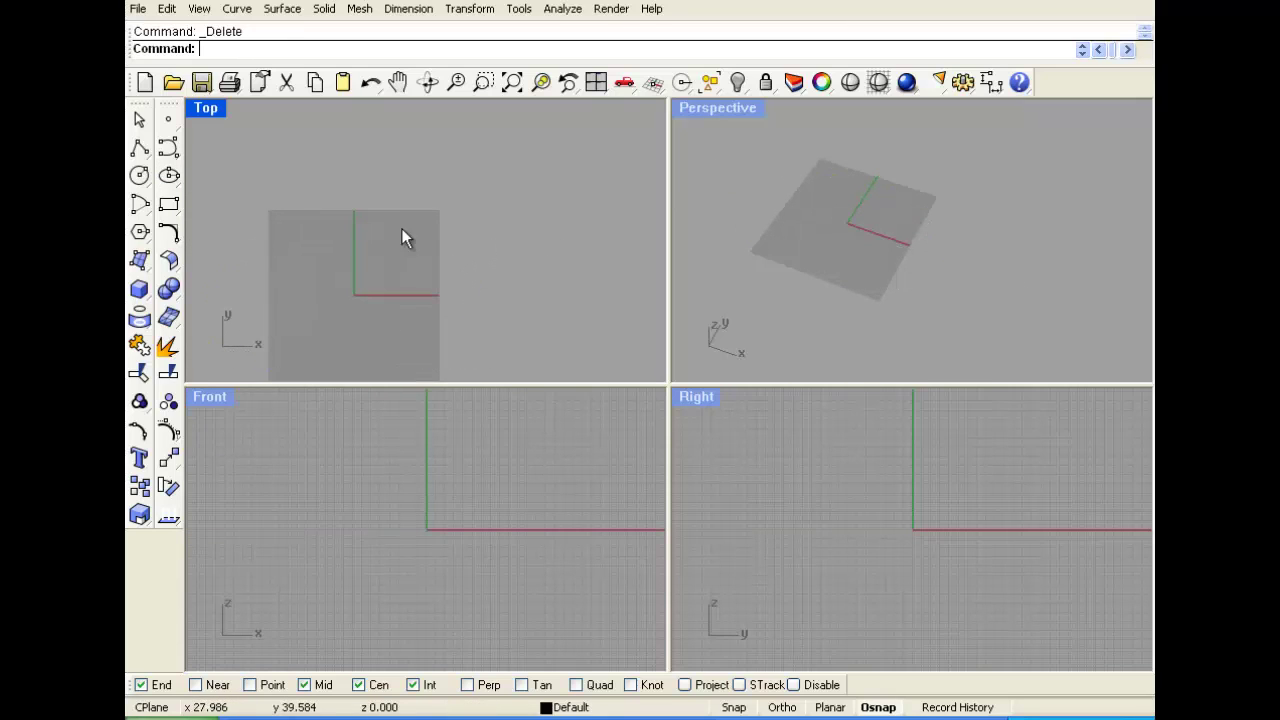
- Draw an upward-bulging arc over the origin in the Top viewport from its start, end and a point on it, and delete it
click(138, 206)
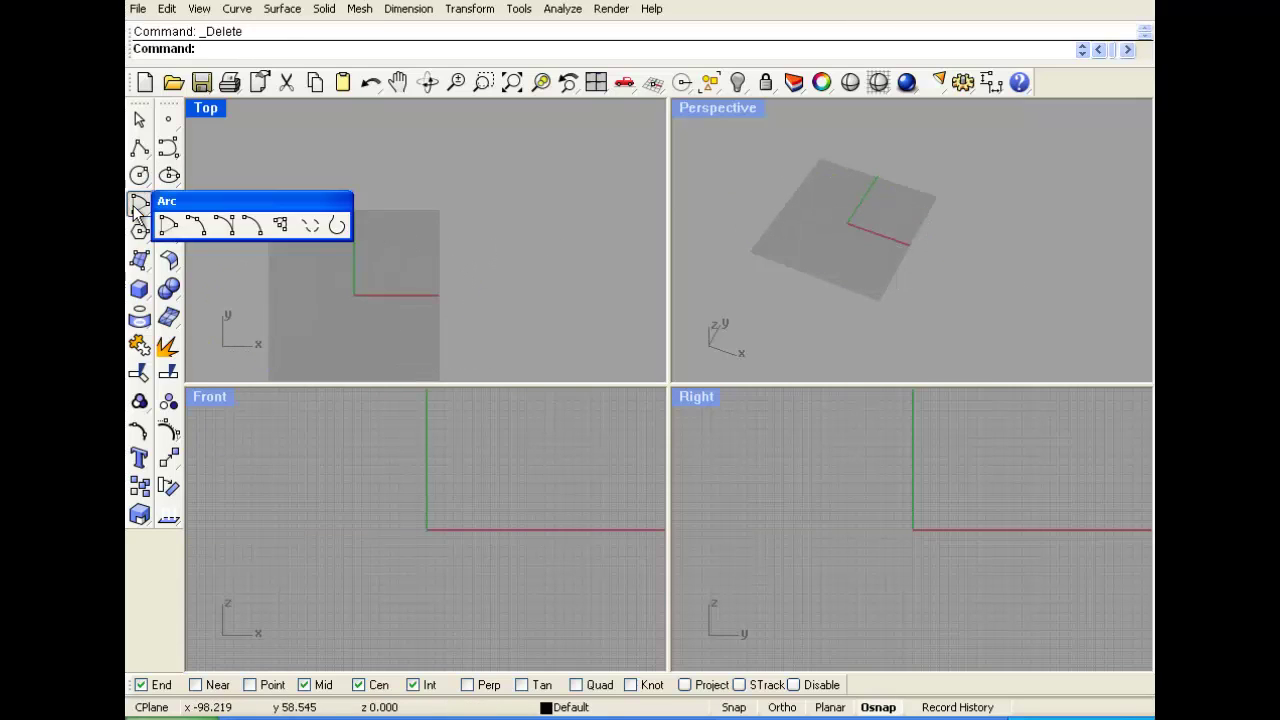
click(196, 228)
click(283, 273)
click(420, 302)
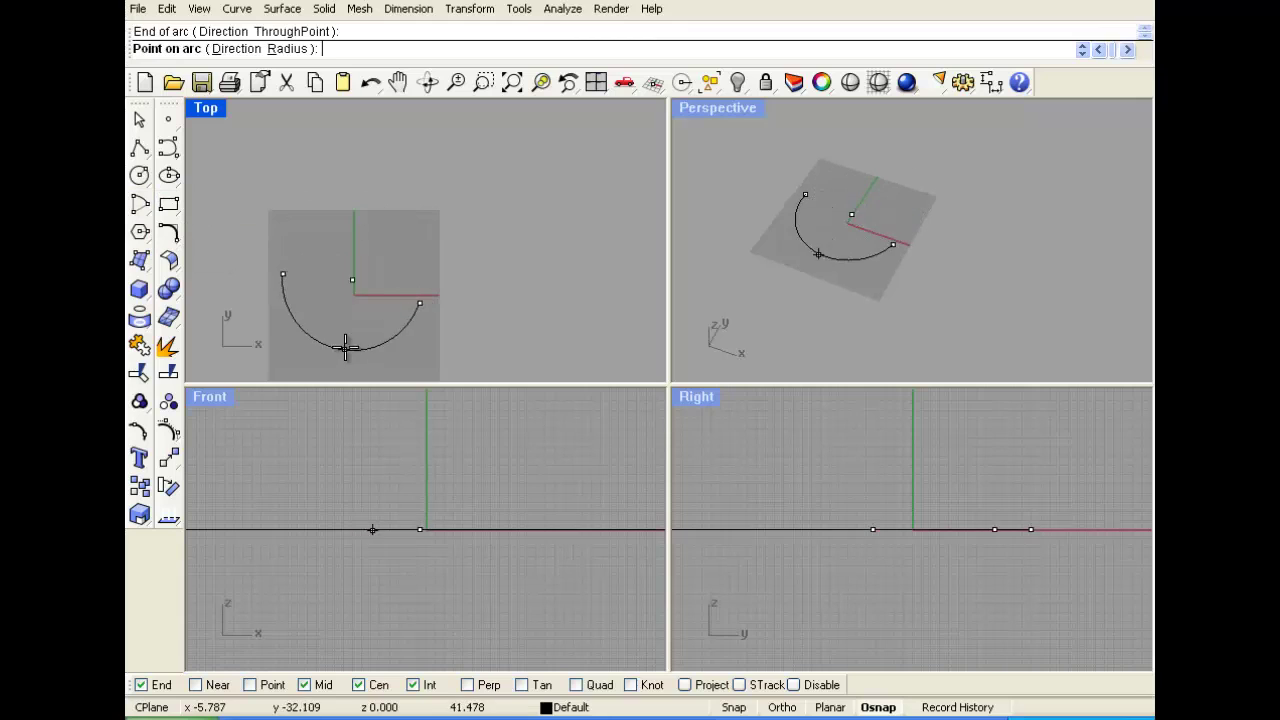
click(374, 218)
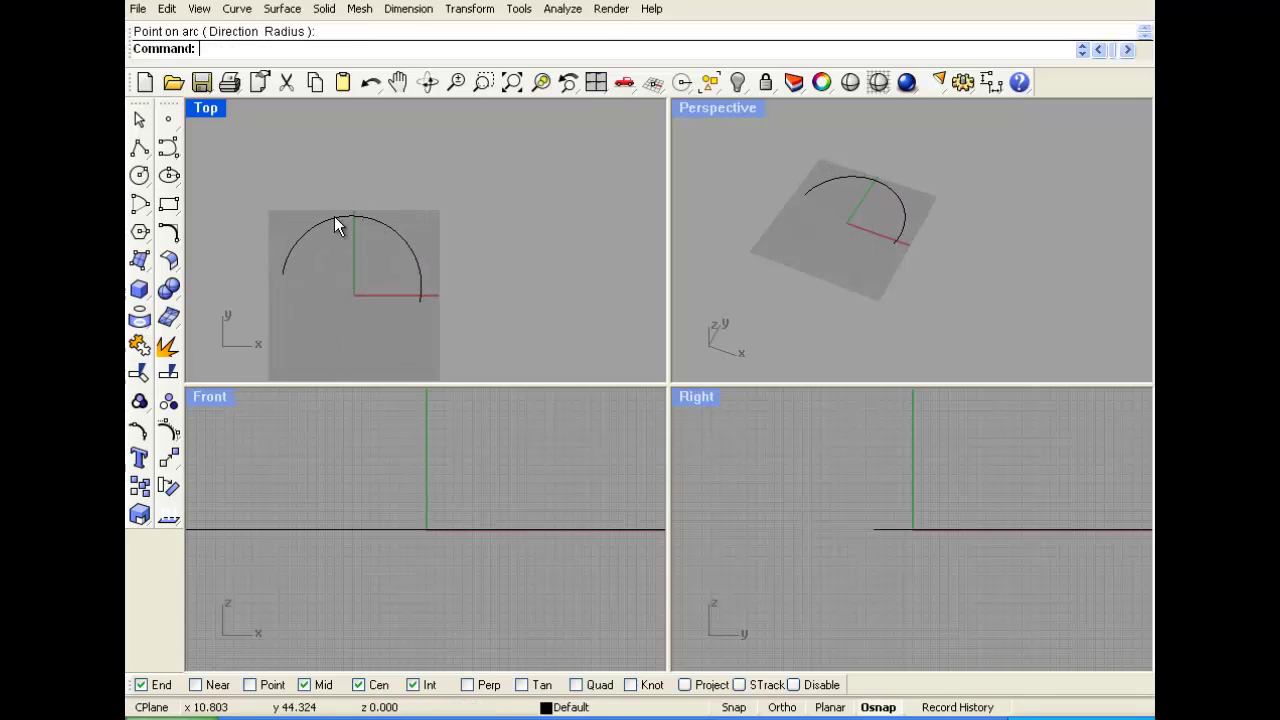
click(167, 152)
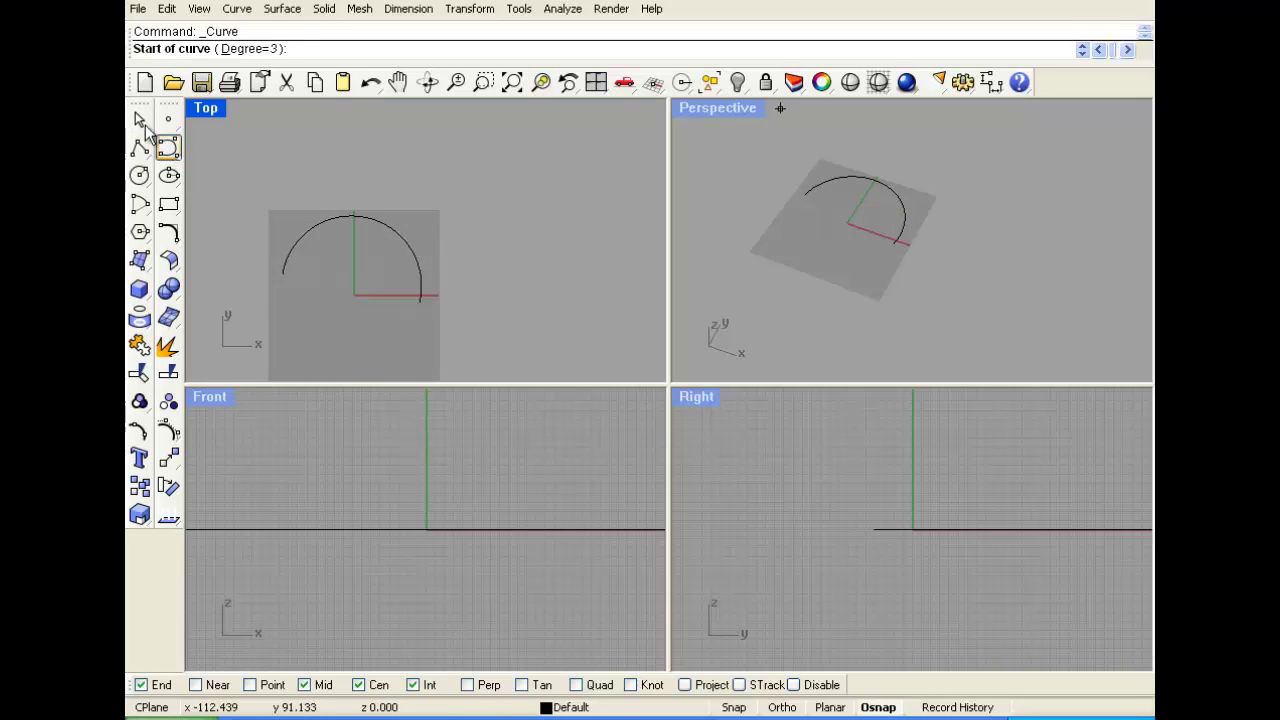
click(149, 134)
click(390, 224)
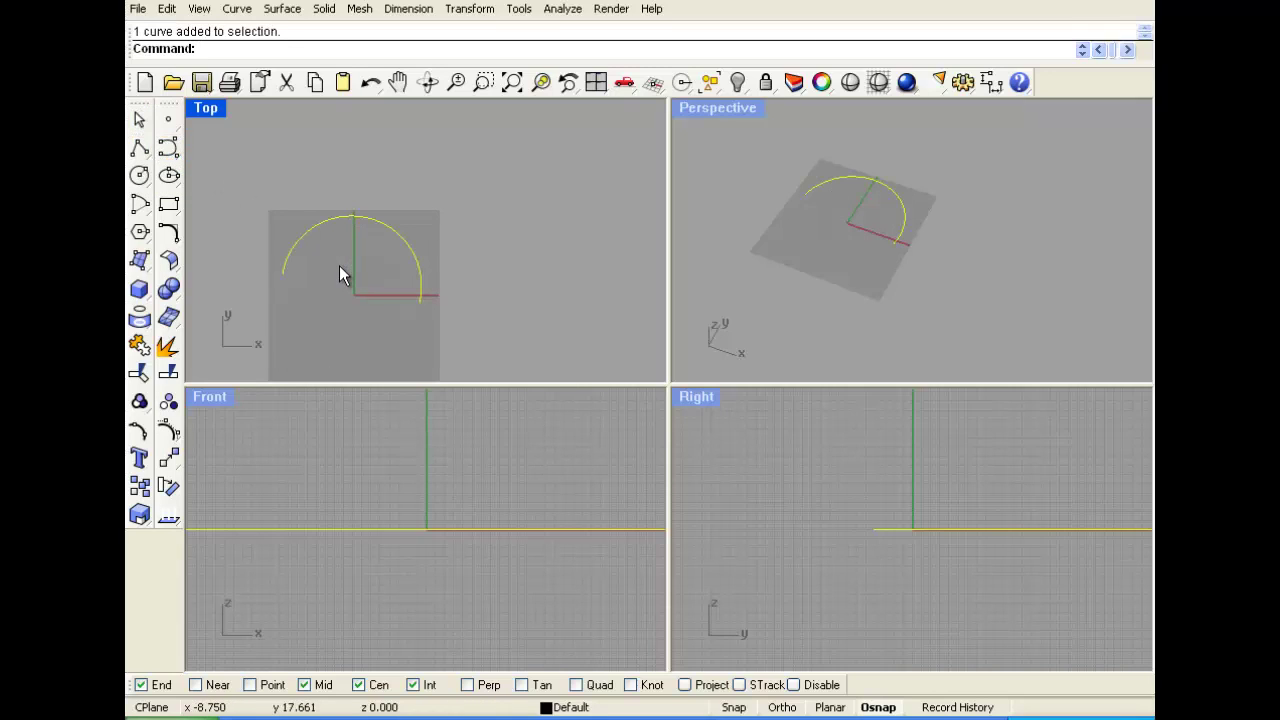
key(Delete)
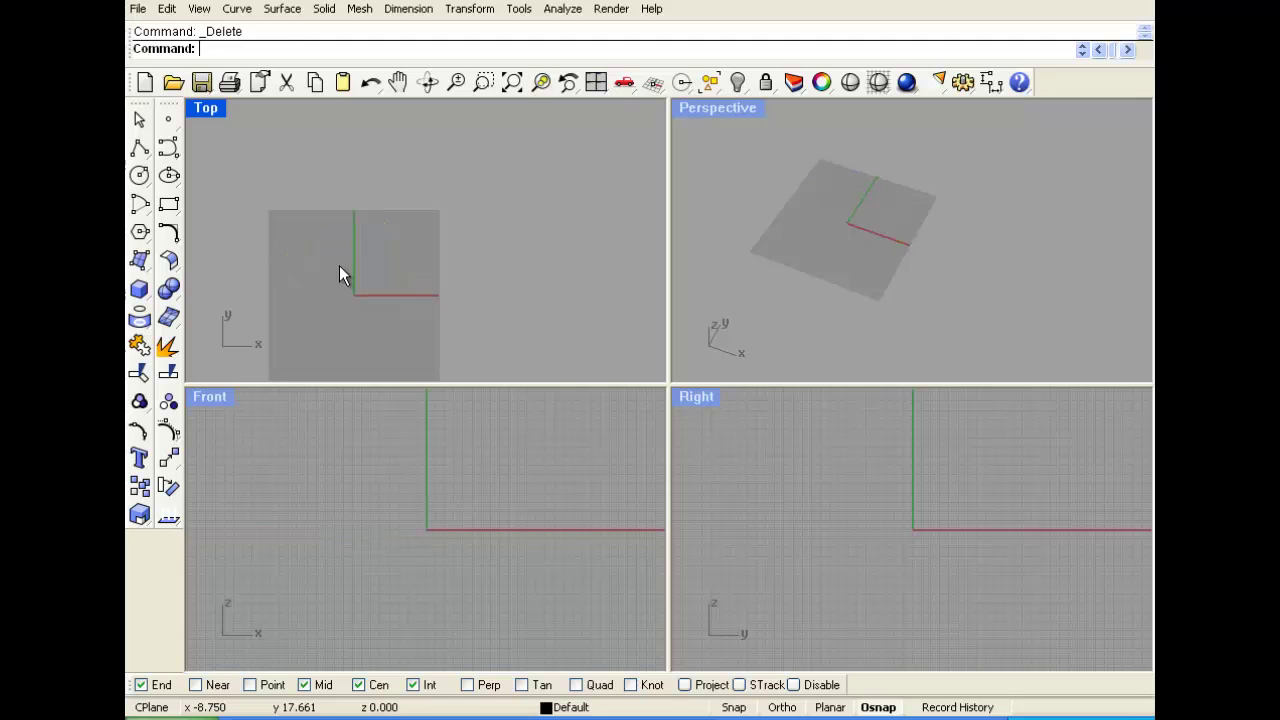
- Draw a rounded rectangle around the origin in the Top viewport with arc corners, and delete it
click(169, 206)
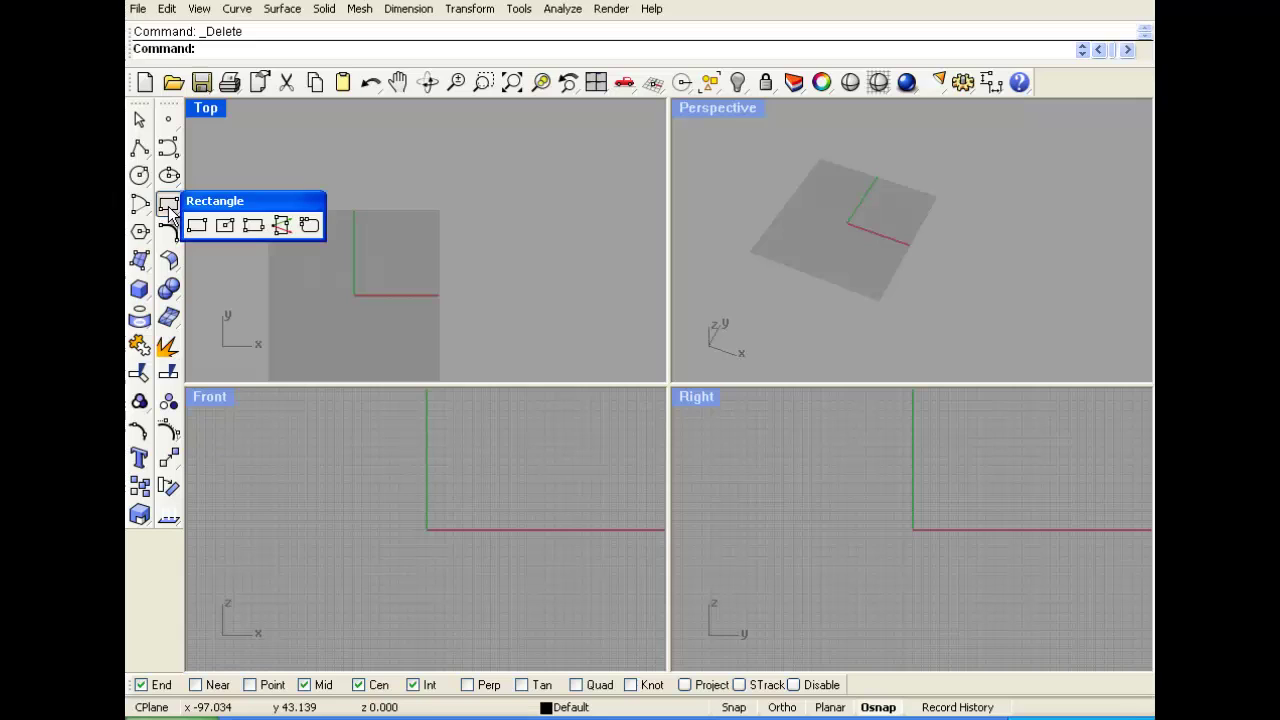
click(307, 224)
click(305, 221)
click(438, 336)
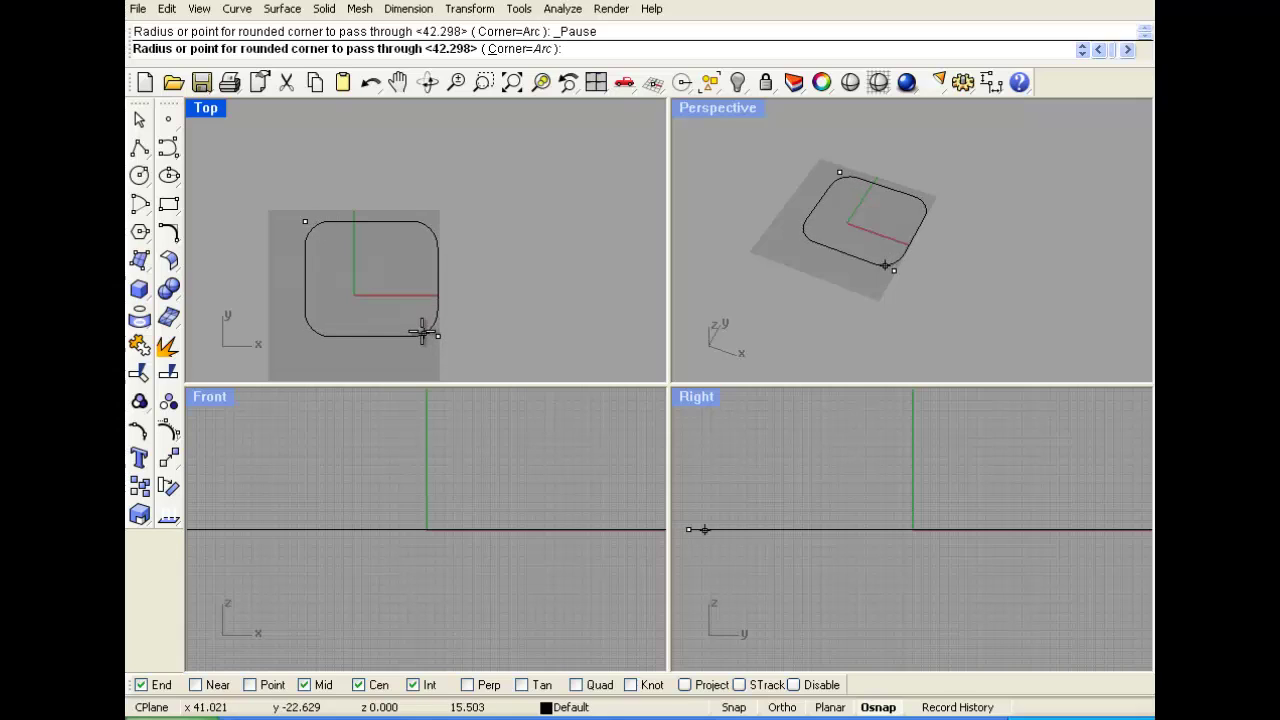
click(421, 334)
drag(469, 353, 303, 240)
key(Delete)
- Draw an inscribed five-sided polygon centered near the origin with a radius of about 26 units, and delete it
scroll(344, 306, up, 5)
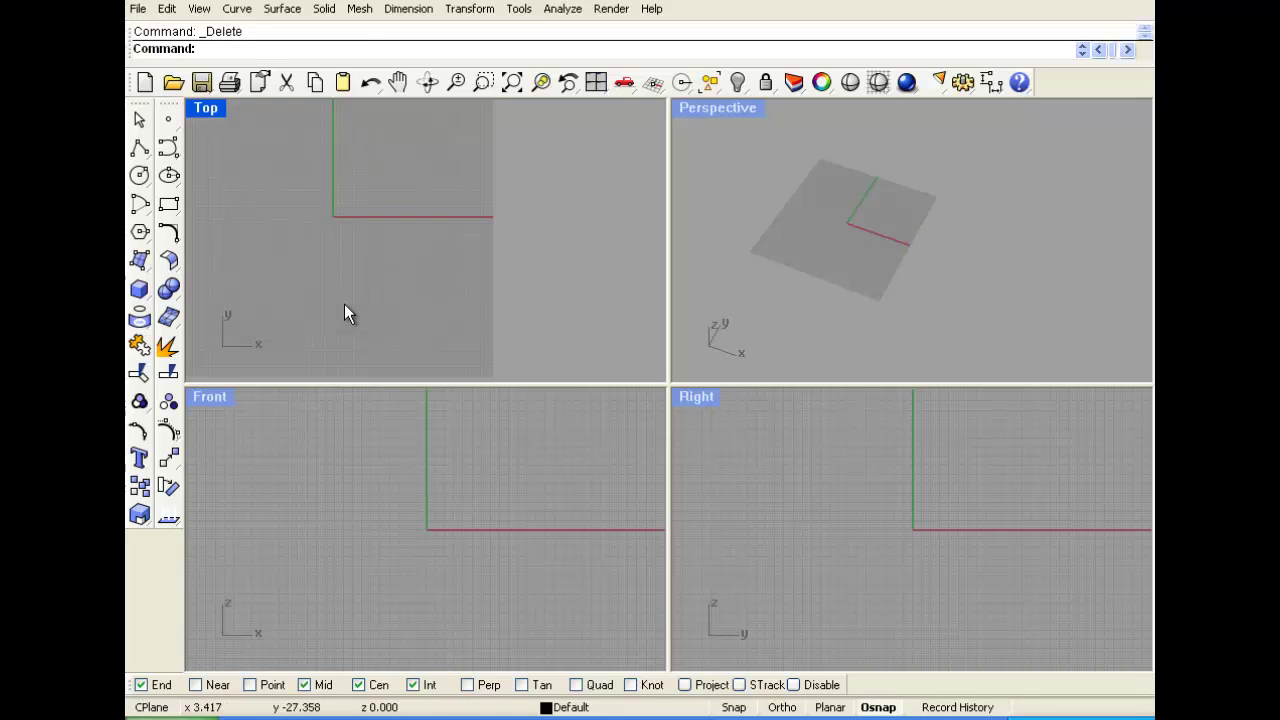
click(140, 233)
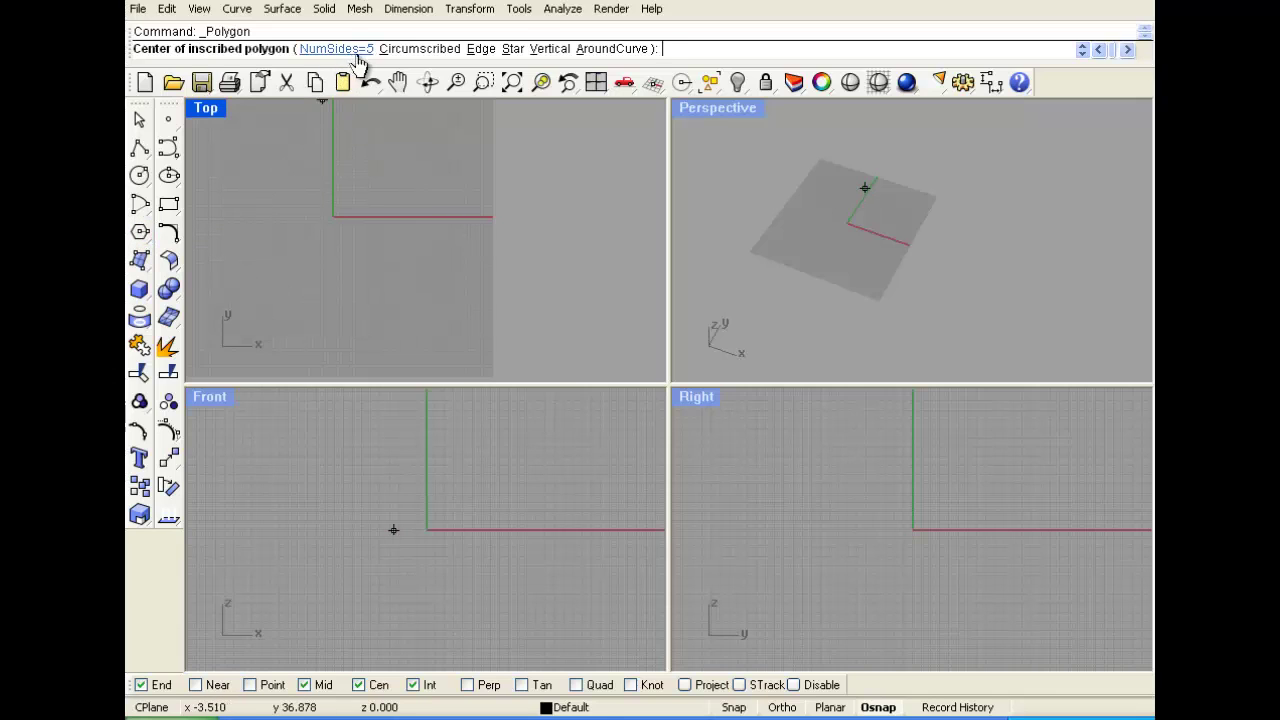
click(335, 216)
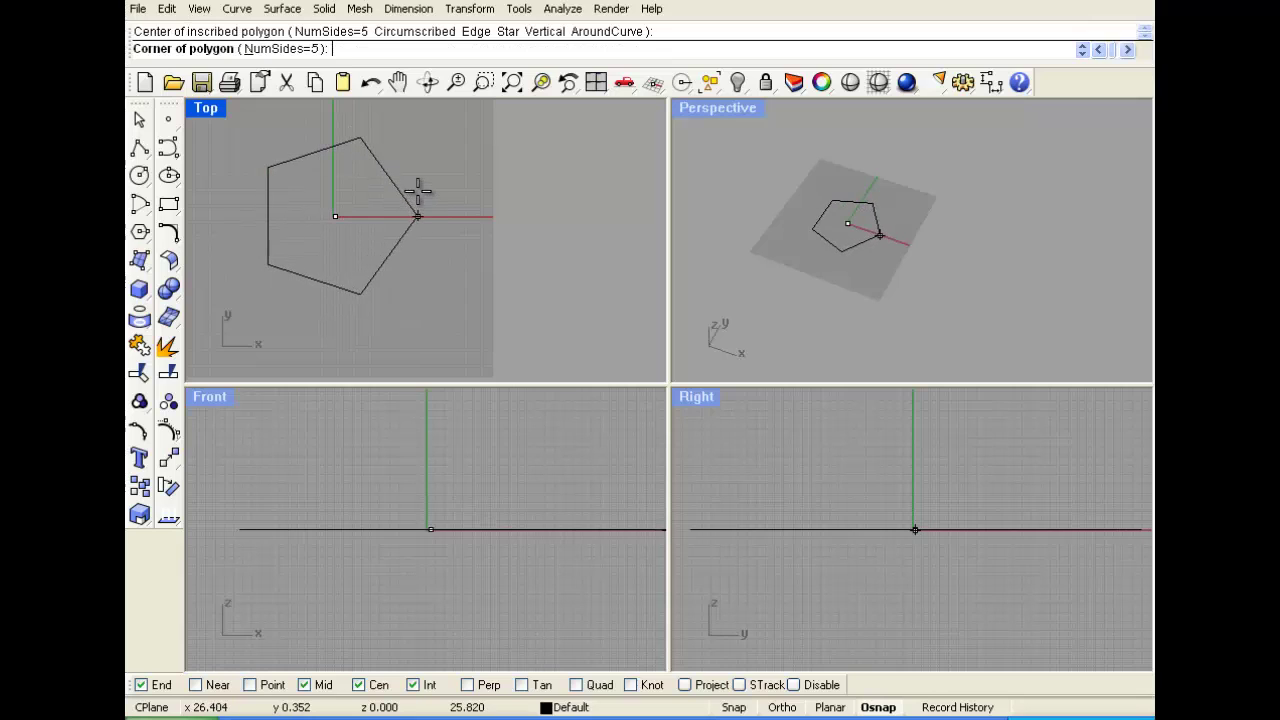
click(418, 190)
click(402, 195)
key(Delete)
- Draw a five-pointed star near the origin with the Polygon command's Star option and a smaller second radius, and delete it
key(Return)
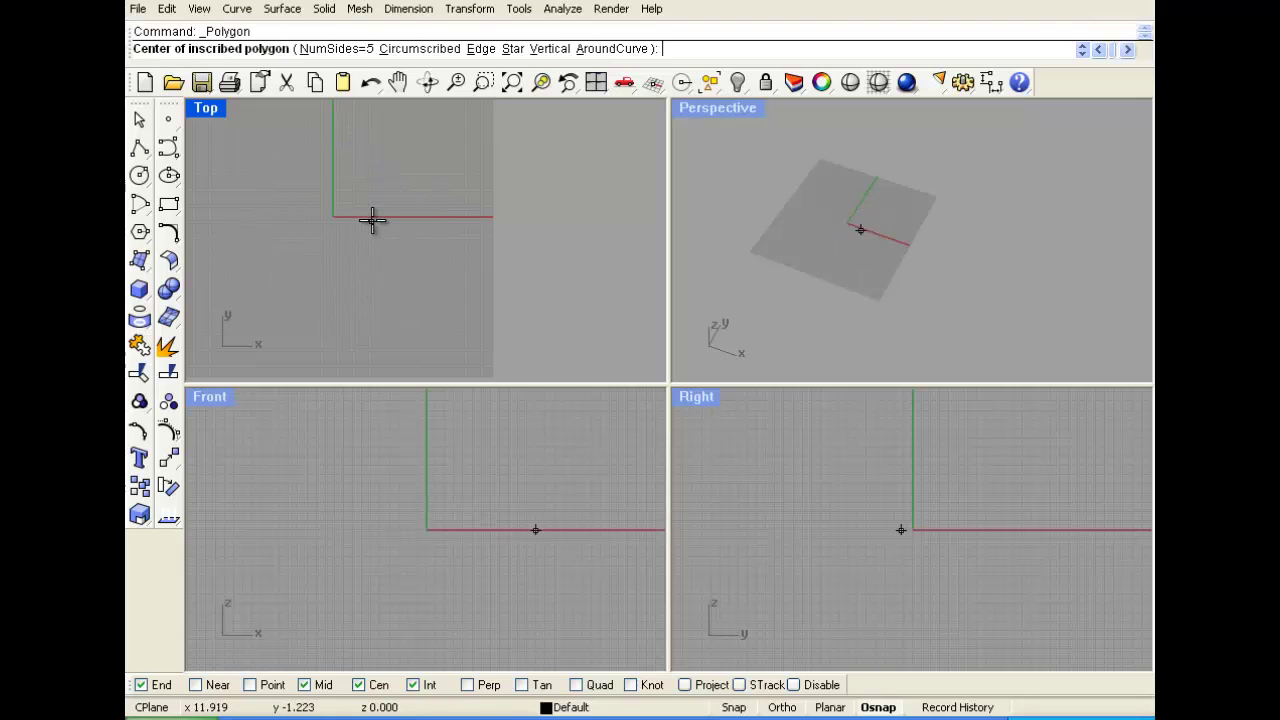
click(513, 48)
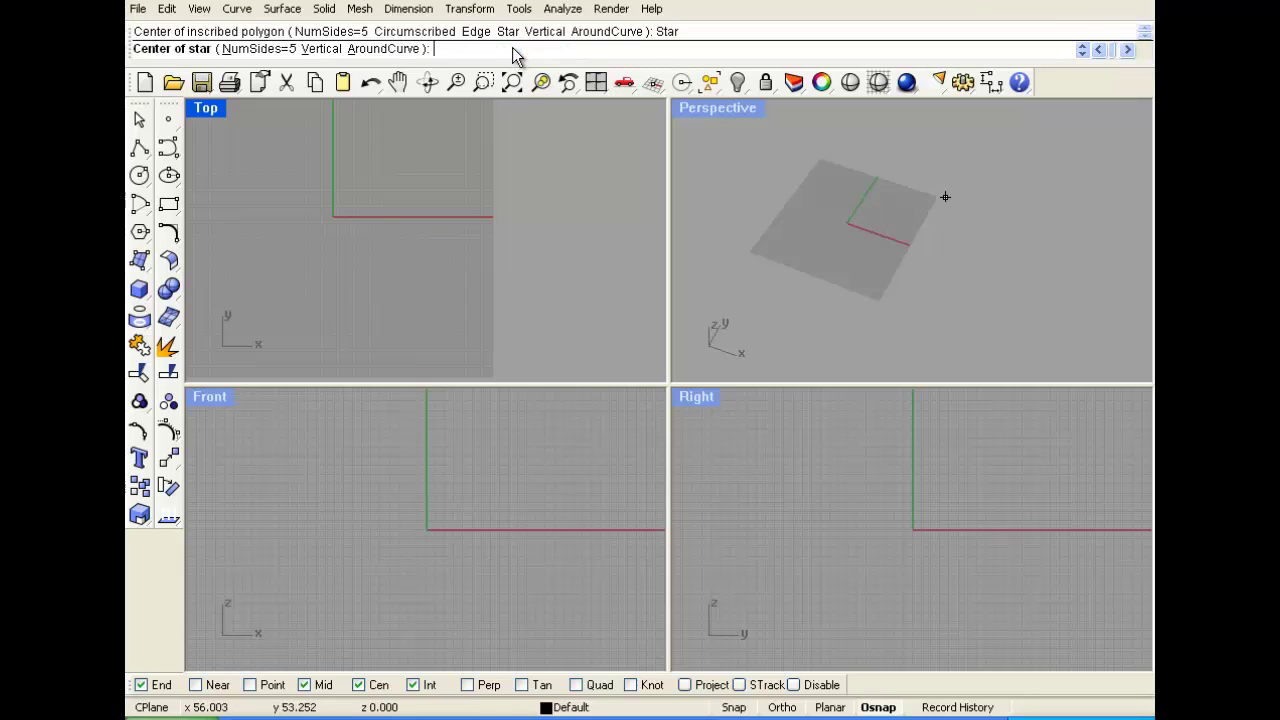
click(353, 233)
click(406, 102)
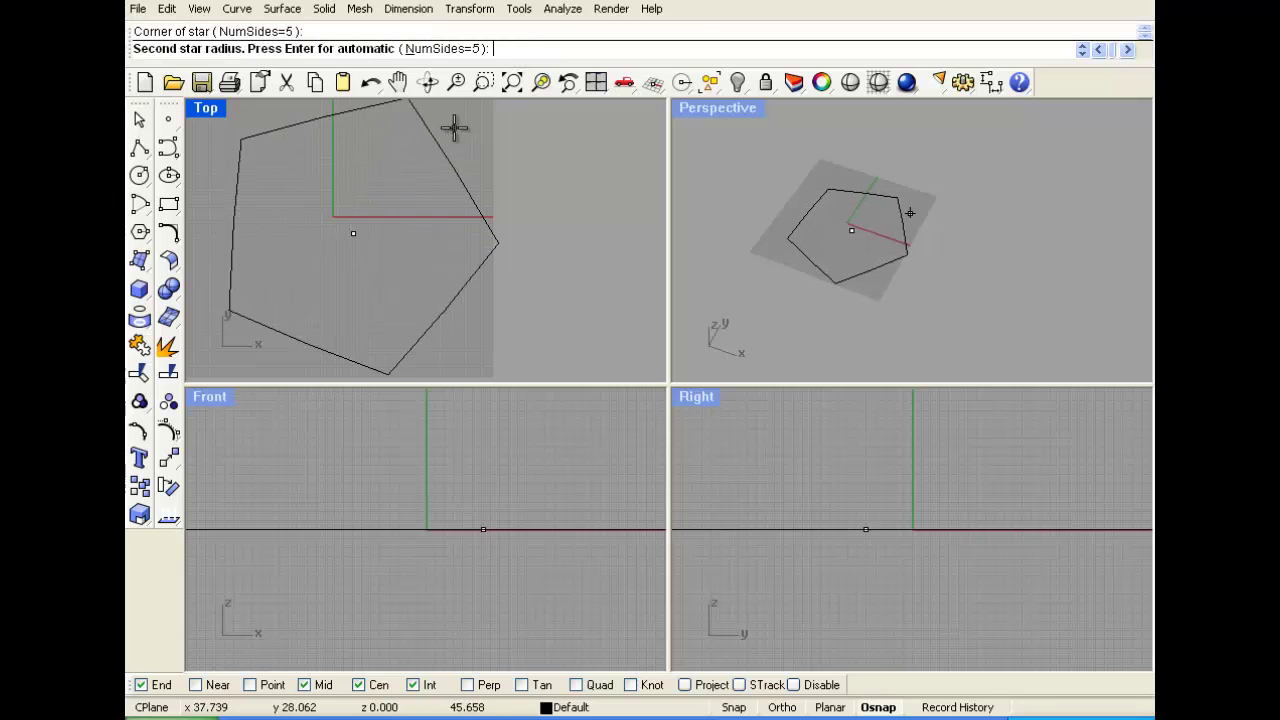
click(403, 170)
click(425, 165)
key(Delete)
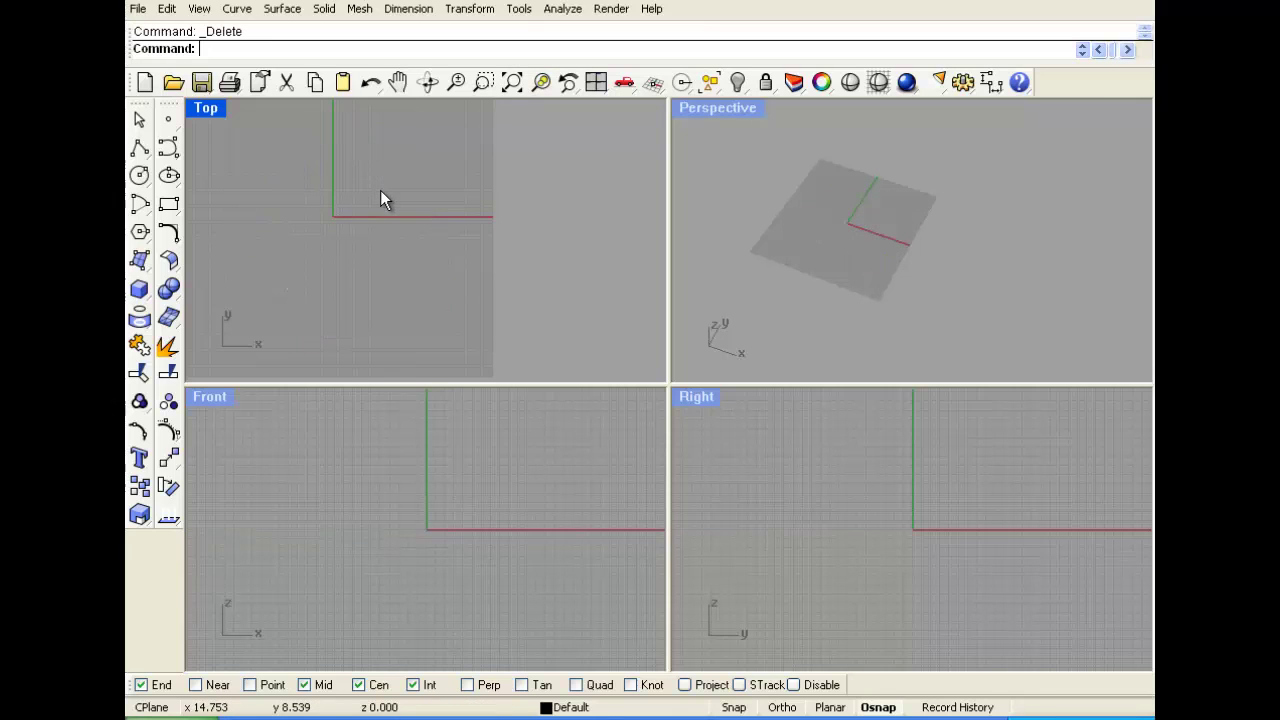
- Repeat the Polygon command with 3 sides, draw an upward-pointing triangle centered near the origin, and delete it
right_click(329, 198)
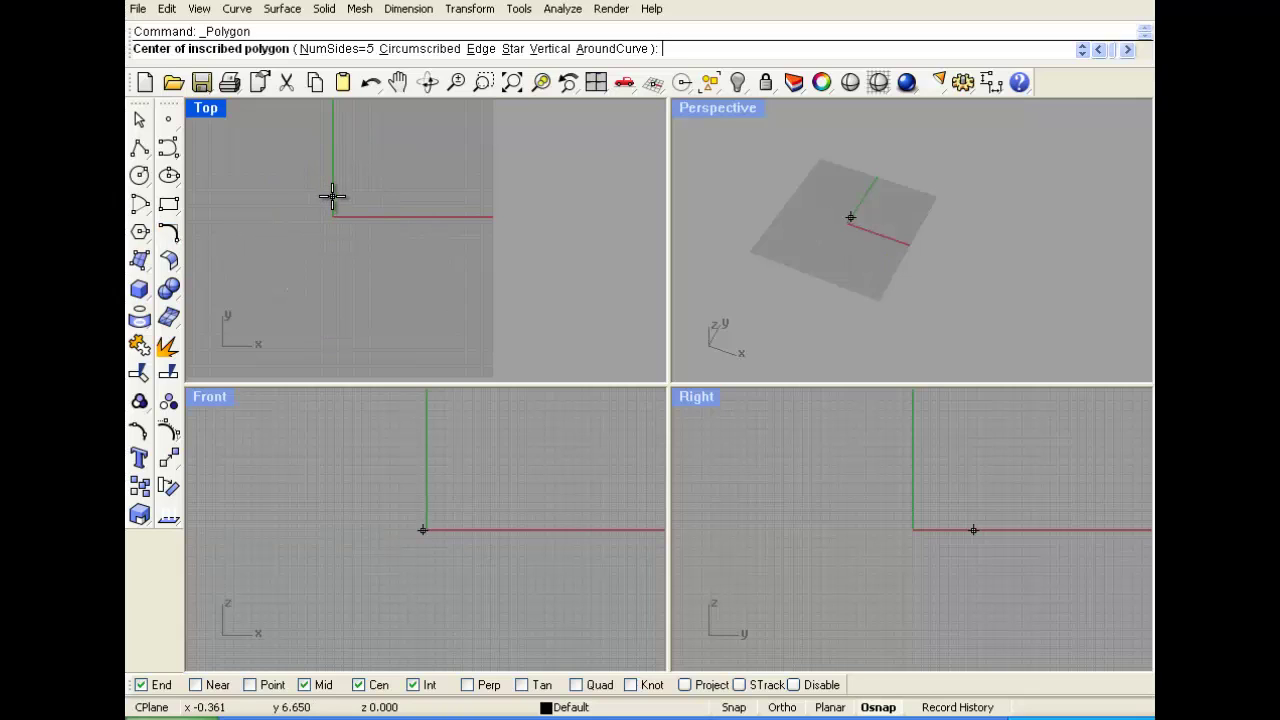
key(space)
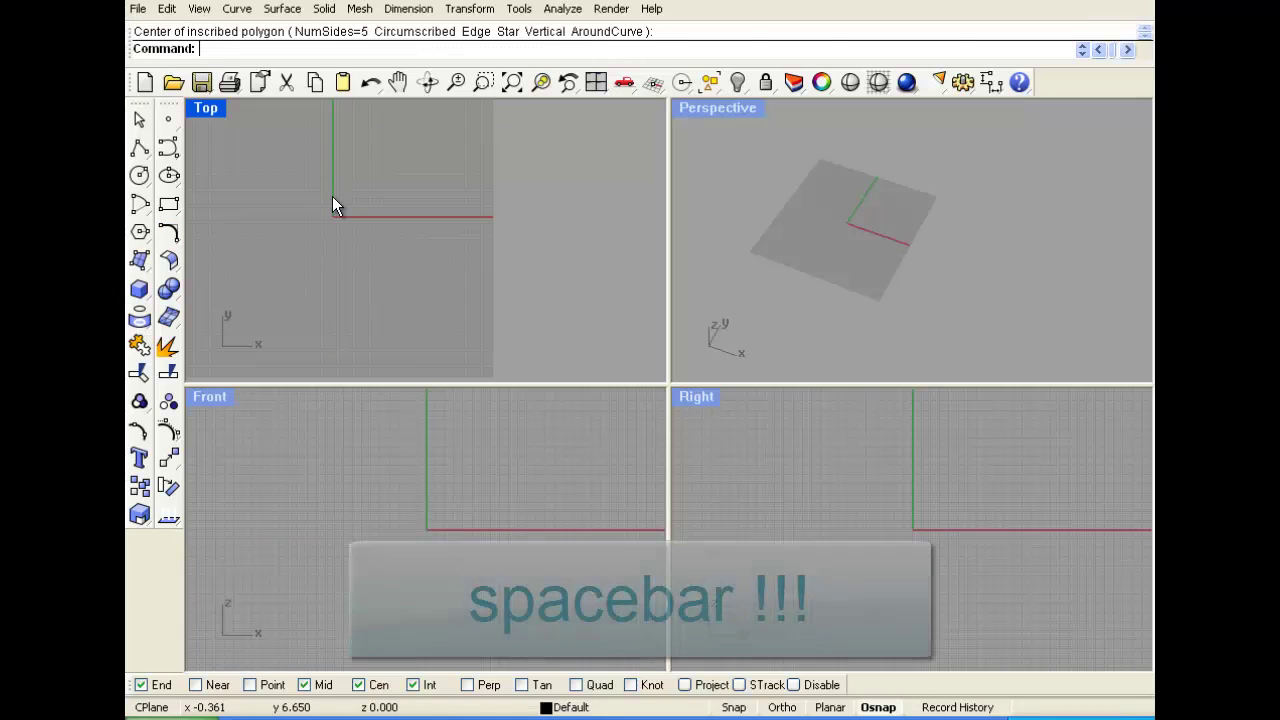
key(space)
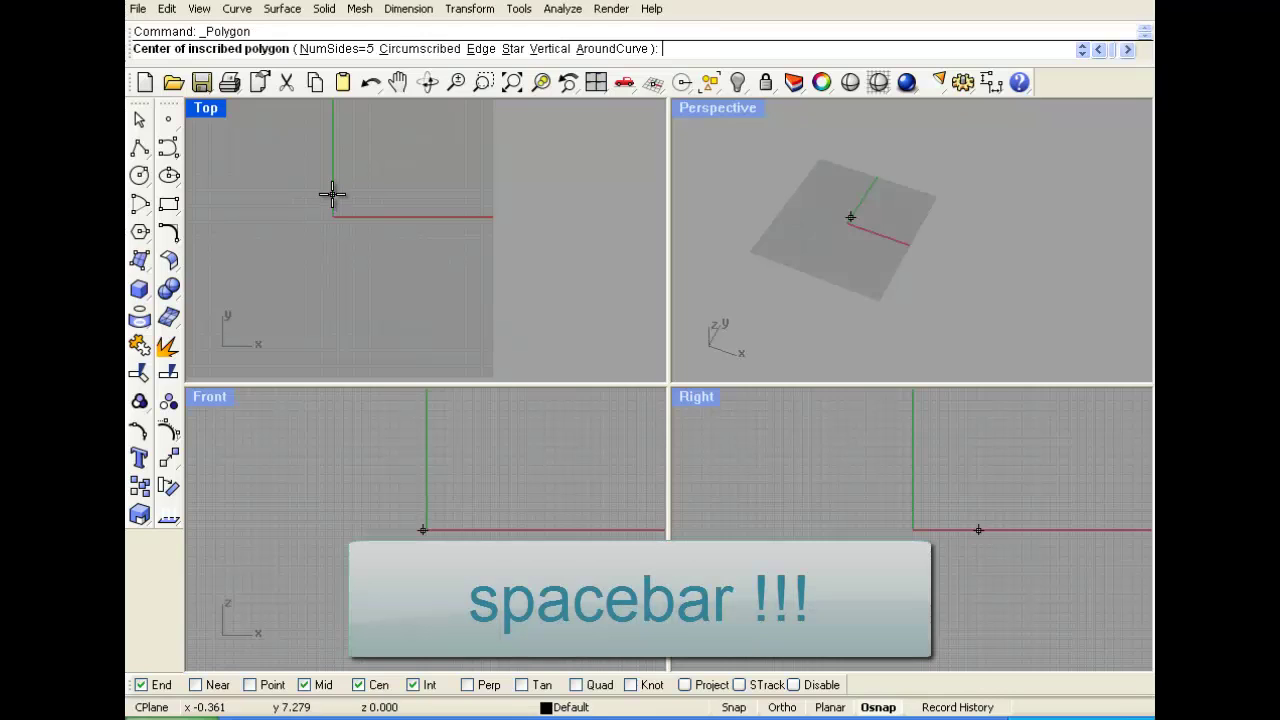
click(324, 48)
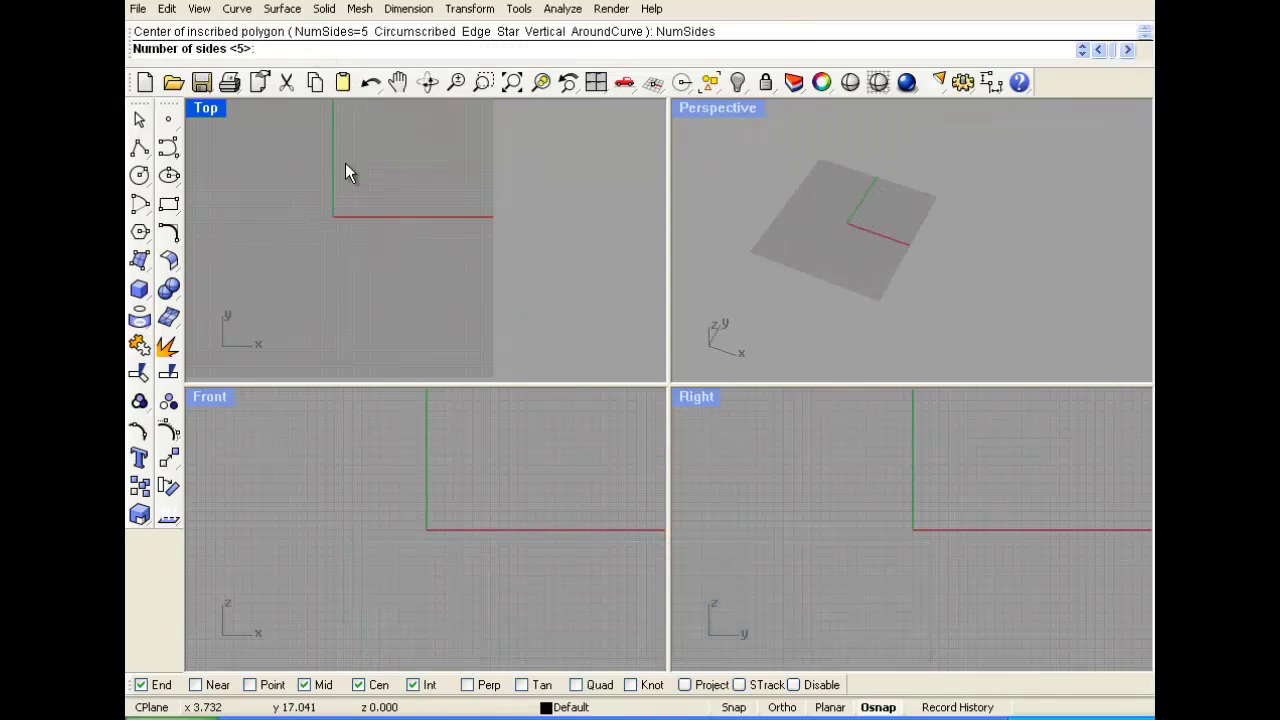
text(3)
key(Return)
click(335, 209)
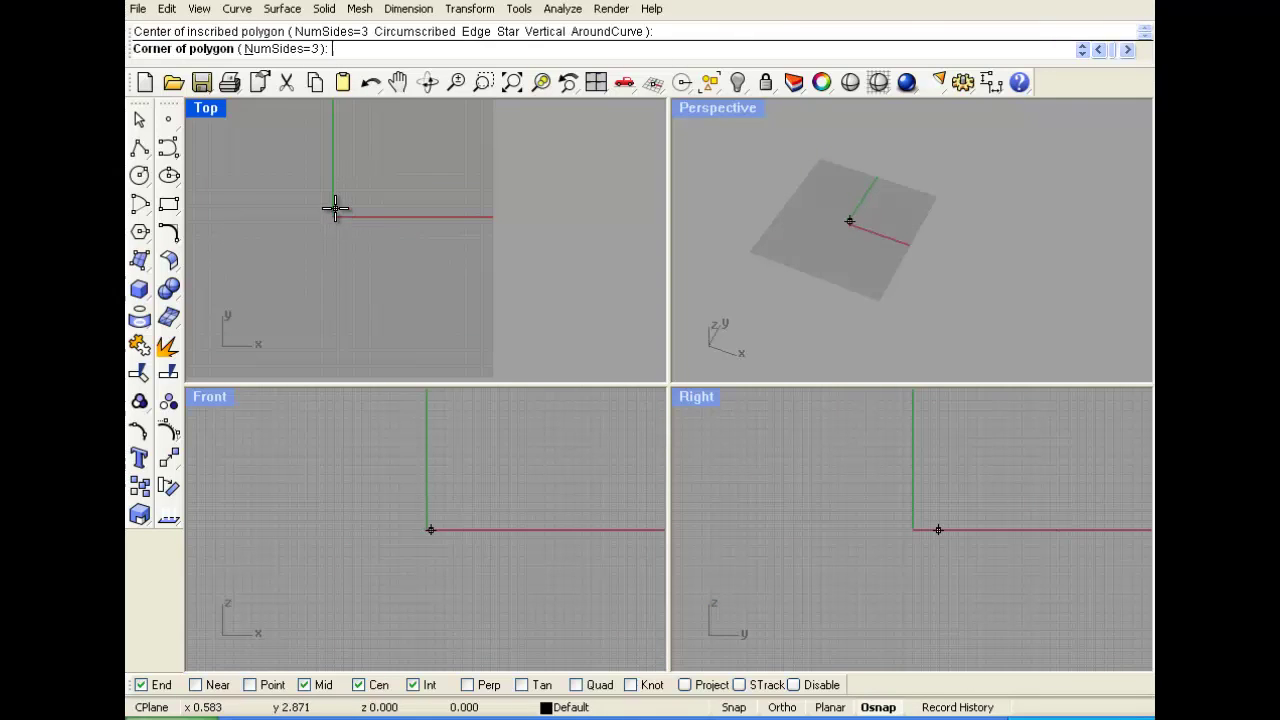
click(337, 113)
scroll(368, 140, down, 2)
scroll(370, 152, up, 3)
click(356, 181)
key(Delete)
- Repeat the Polygon command with 60 sides and draw a large inscribed polygon around the origin in the Top viewport
key(Return)
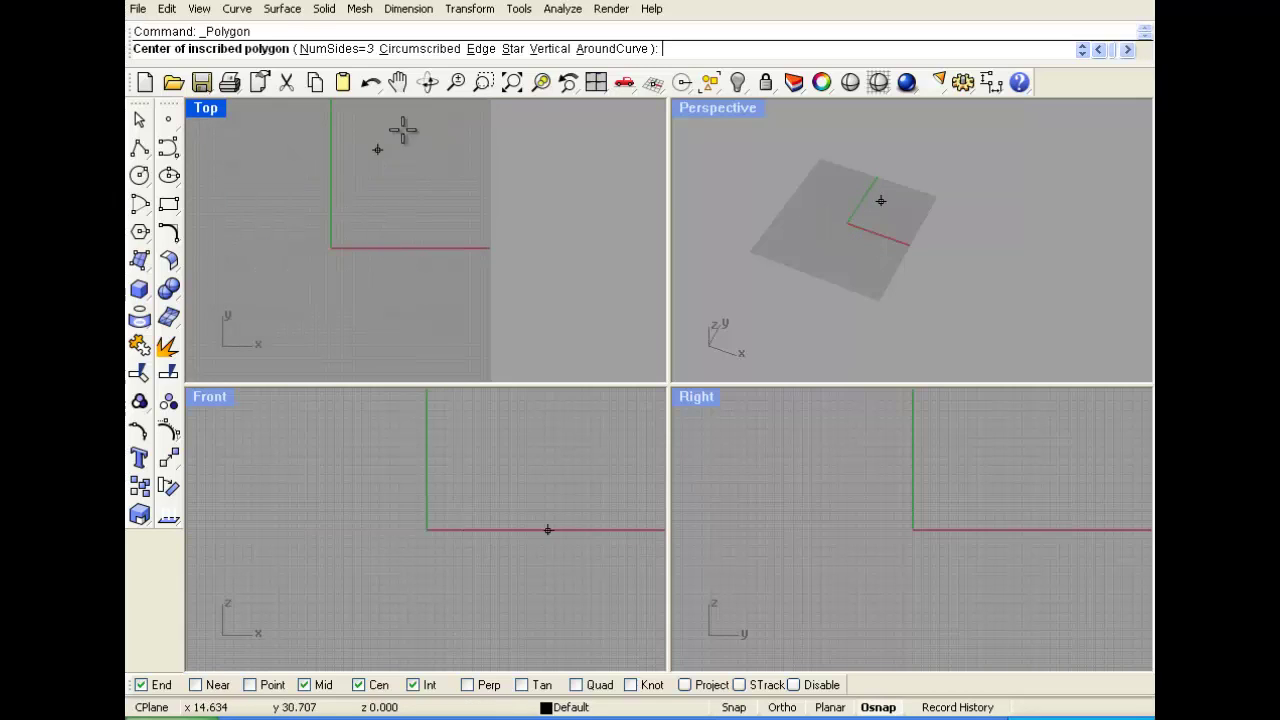
click(345, 52)
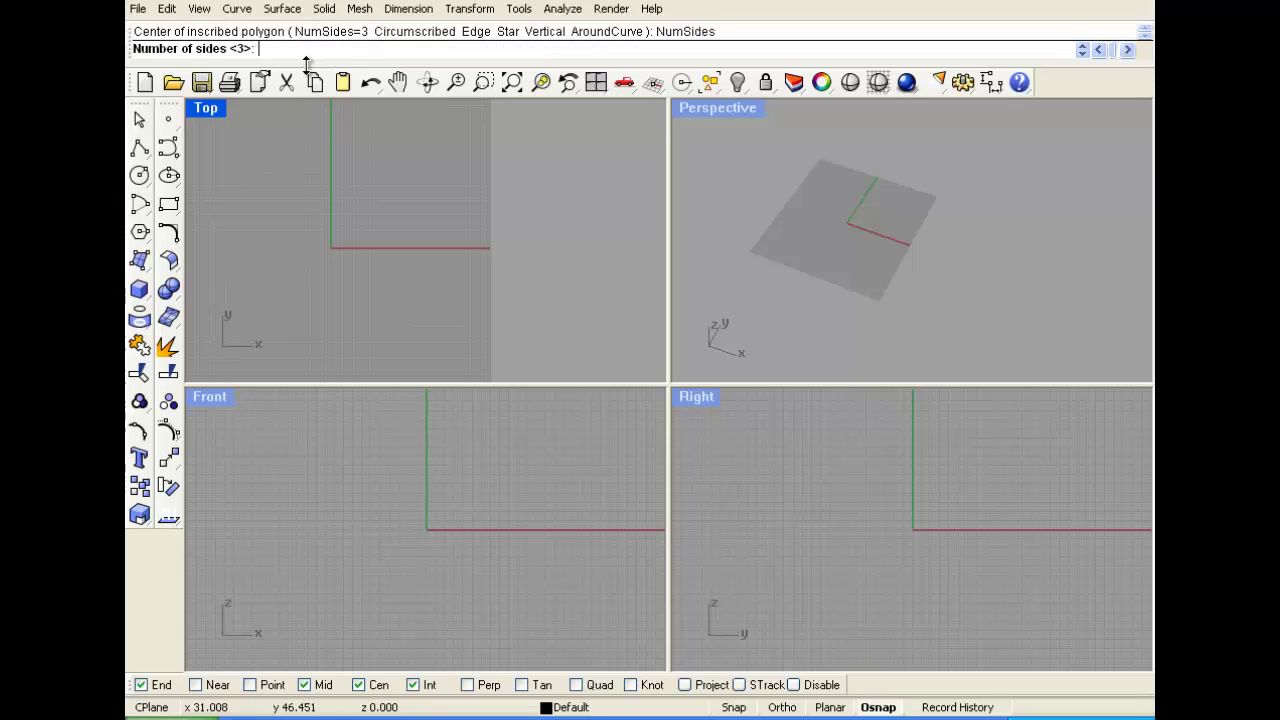
text(60)
key(Return)
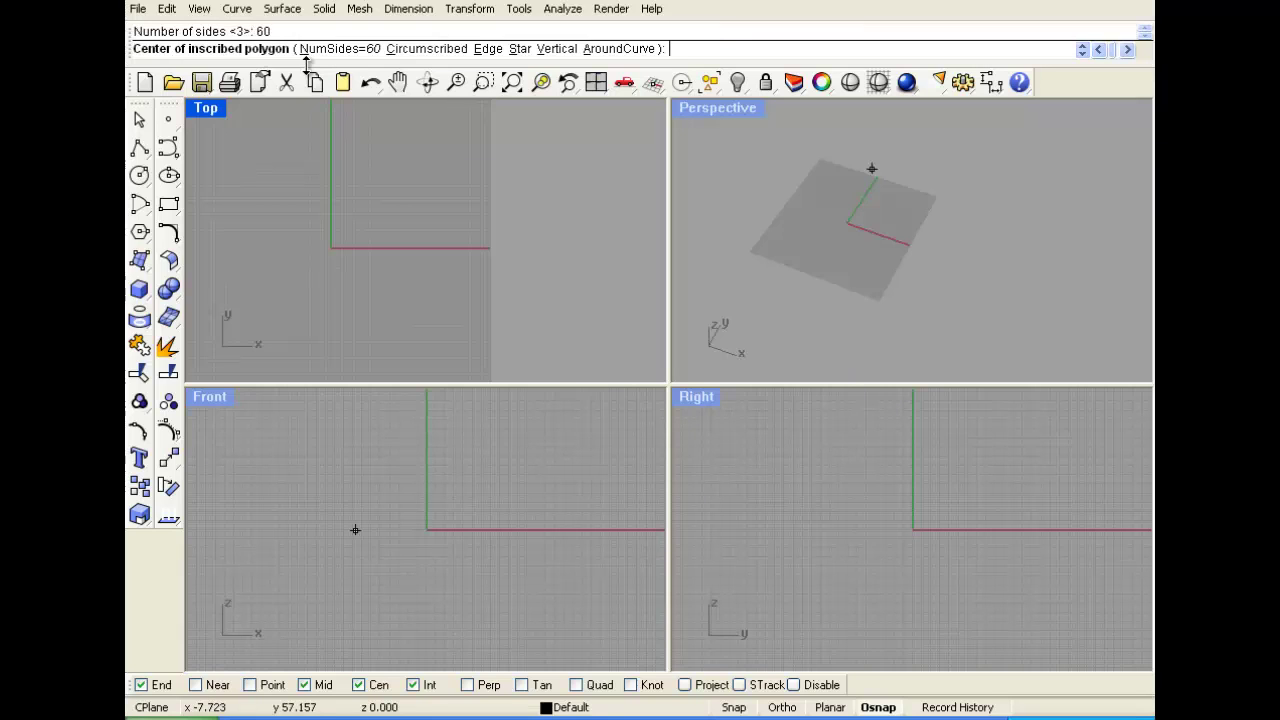
click(306, 274)
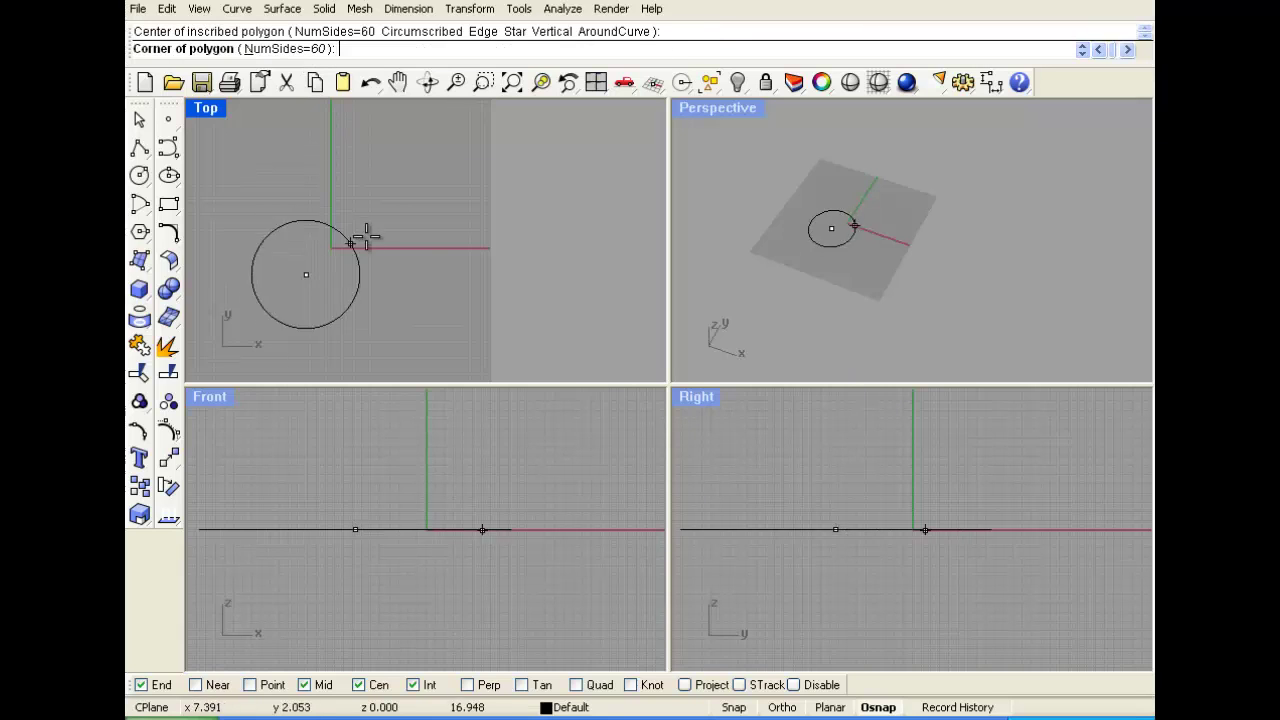
click(440, 186)
- Maximize the Top viewport, examine the polygon's straight segments up close, and delete the polygon
scroll(436, 180, down, 1)
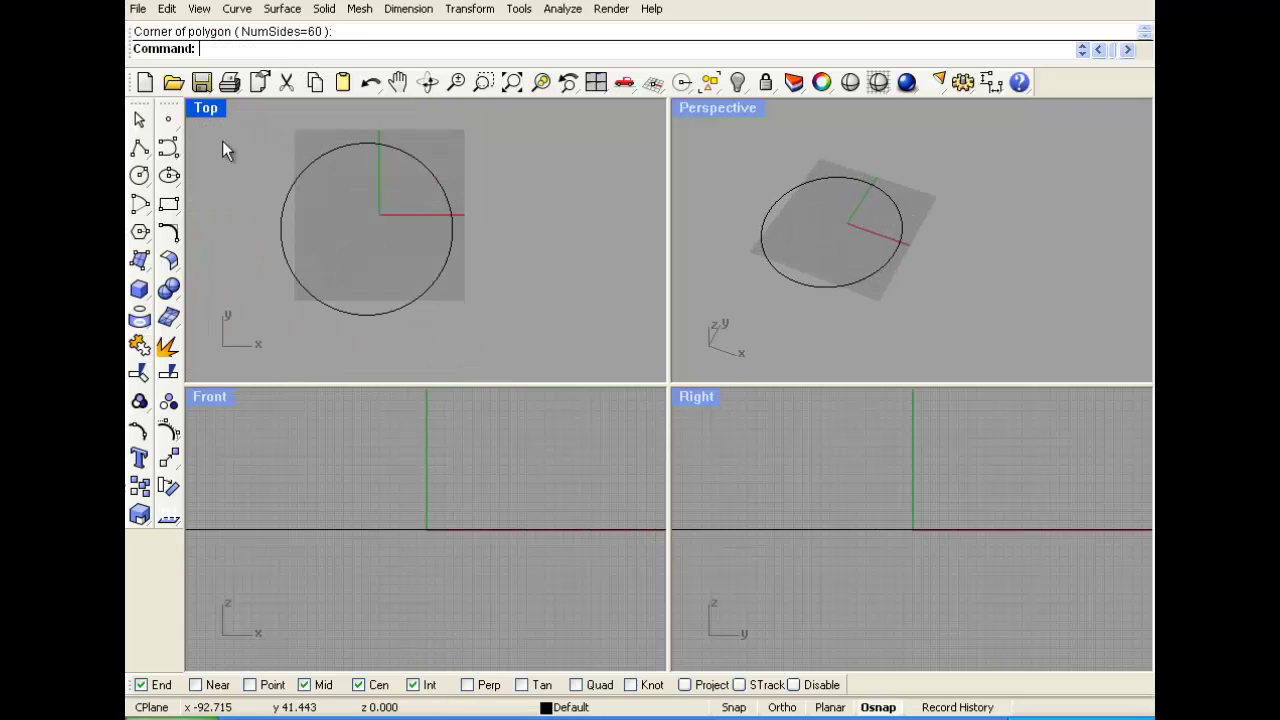
double_click(206, 106)
scroll(563, 208, up, 10)
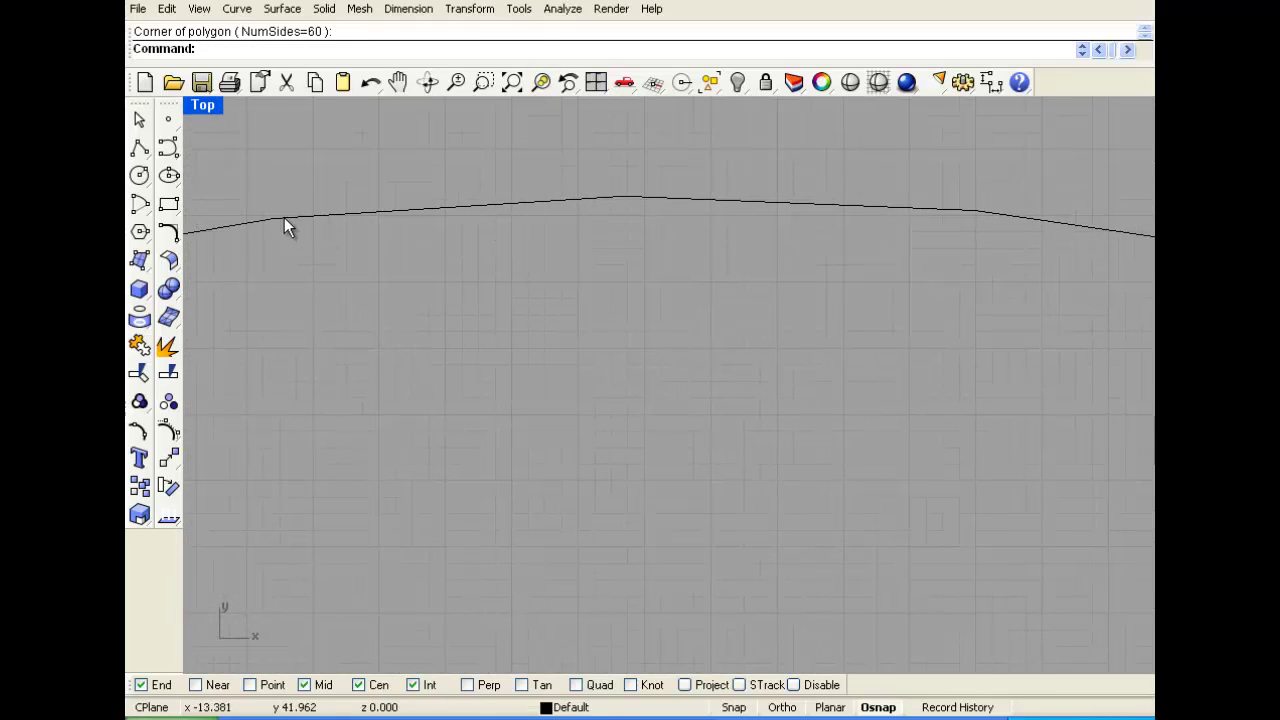
scroll(603, 205, down, 3)
scroll(587, 217, down, 5)
key(Escape)
click(626, 222)
key(Delete)
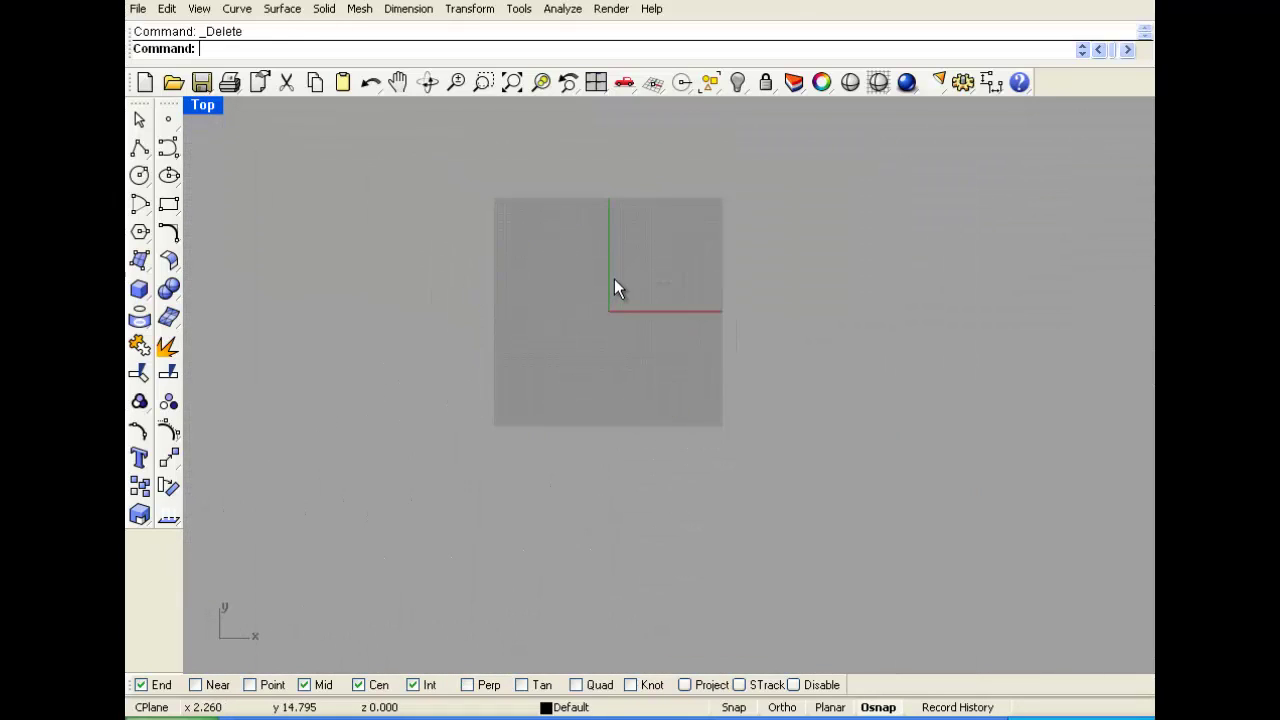
scroll(636, 289, up, 3)
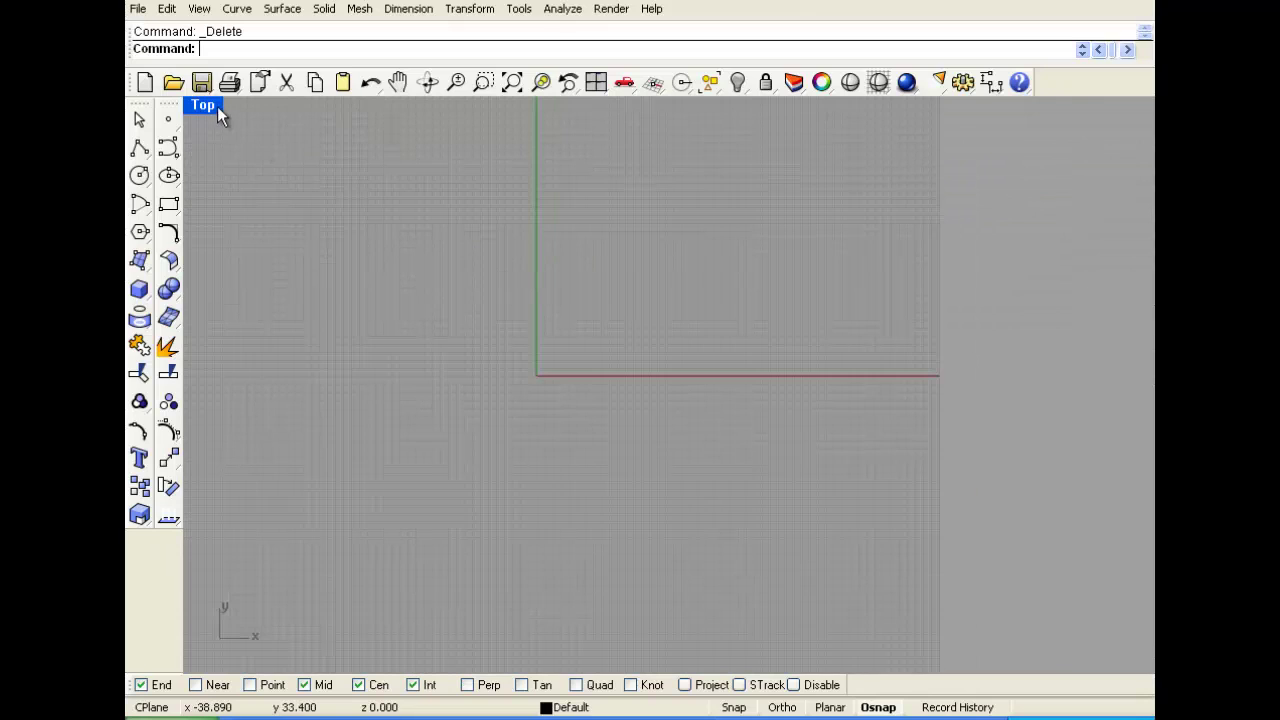
- Restore the four-viewport layout and zoom the Top view out to show the whole grid
double_click(218, 107)
scroll(374, 228, down, 3)
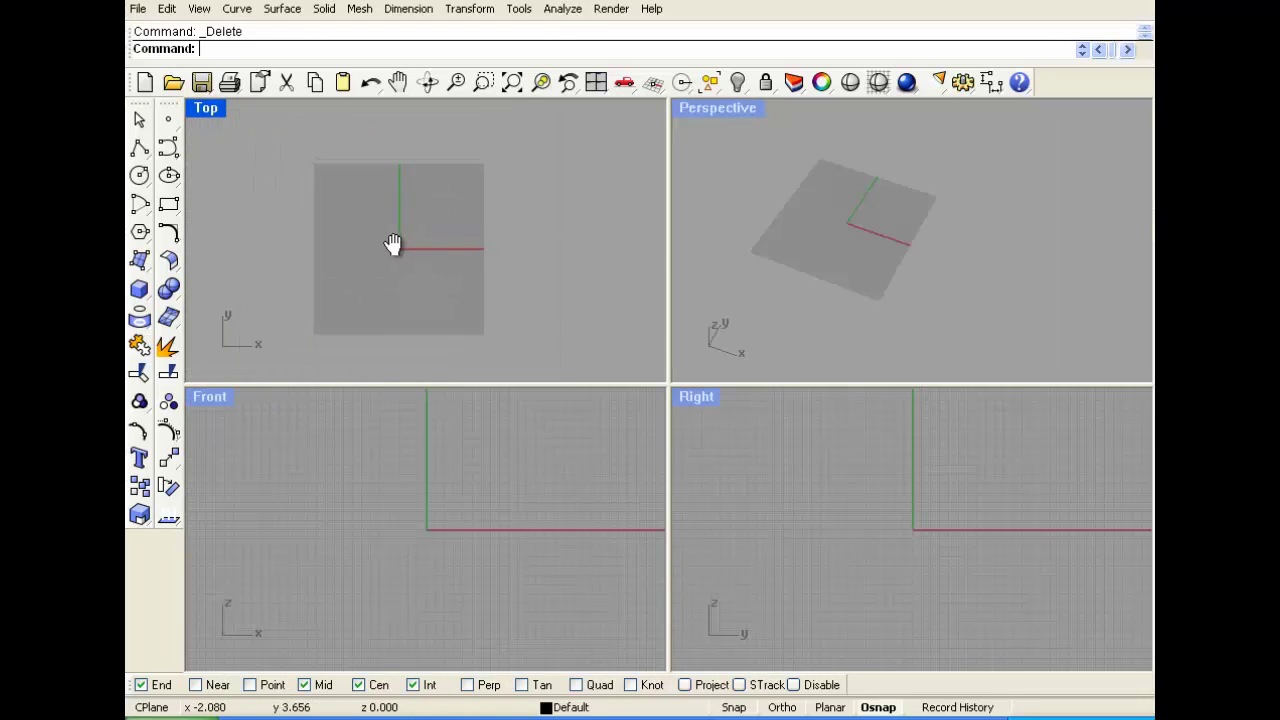
- Create a four-sided surface from corner points in the Top view and delete it
click(140, 262)
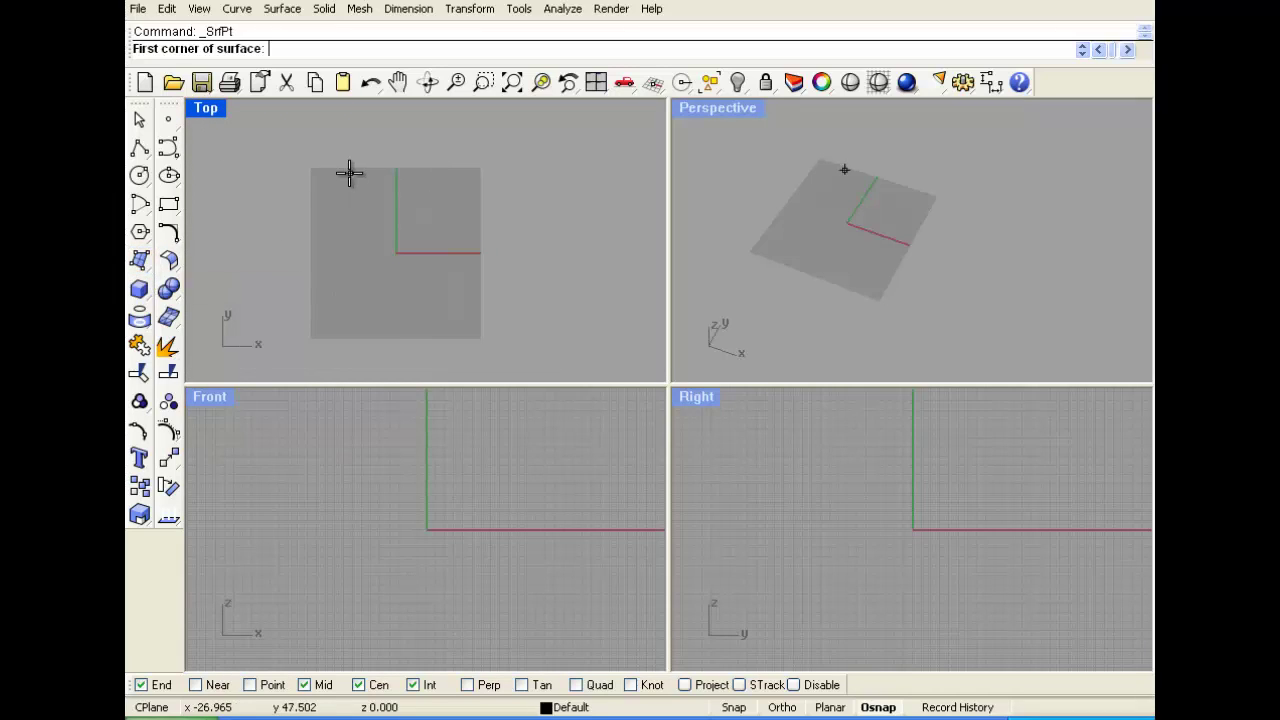
click(323, 190)
click(472, 190)
click(488, 290)
click(324, 316)
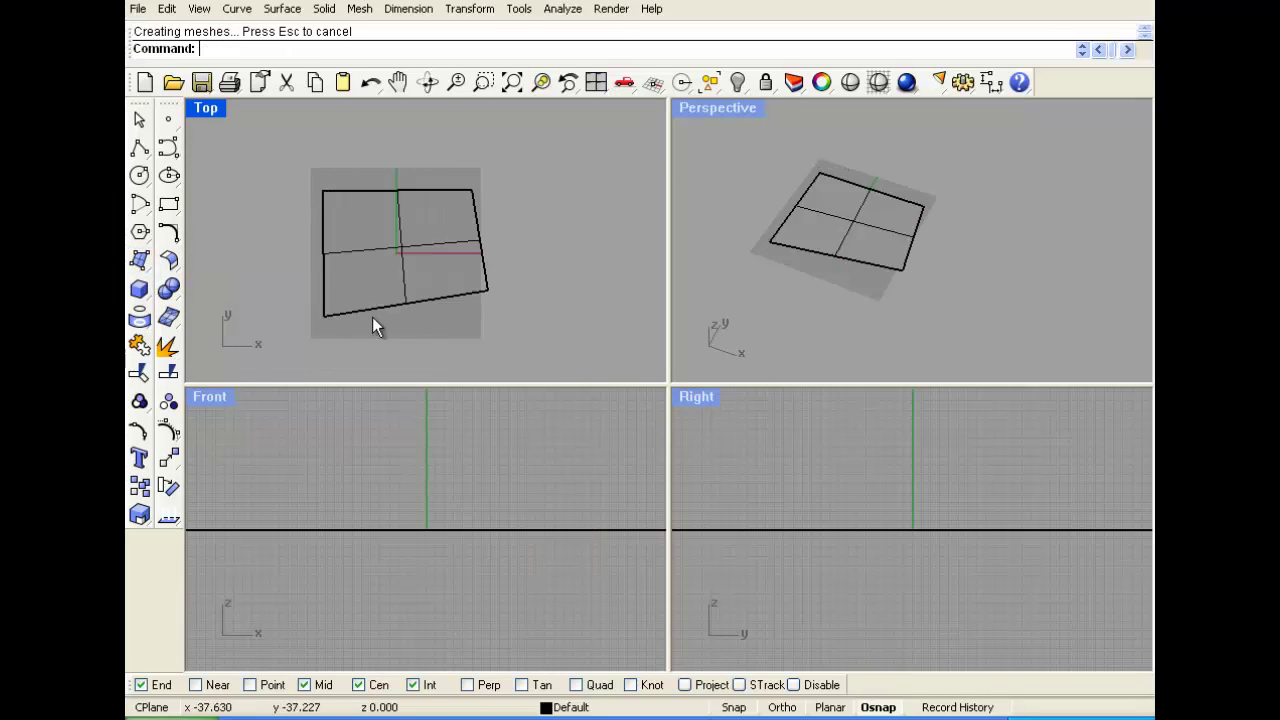
drag(540, 200, 446, 266)
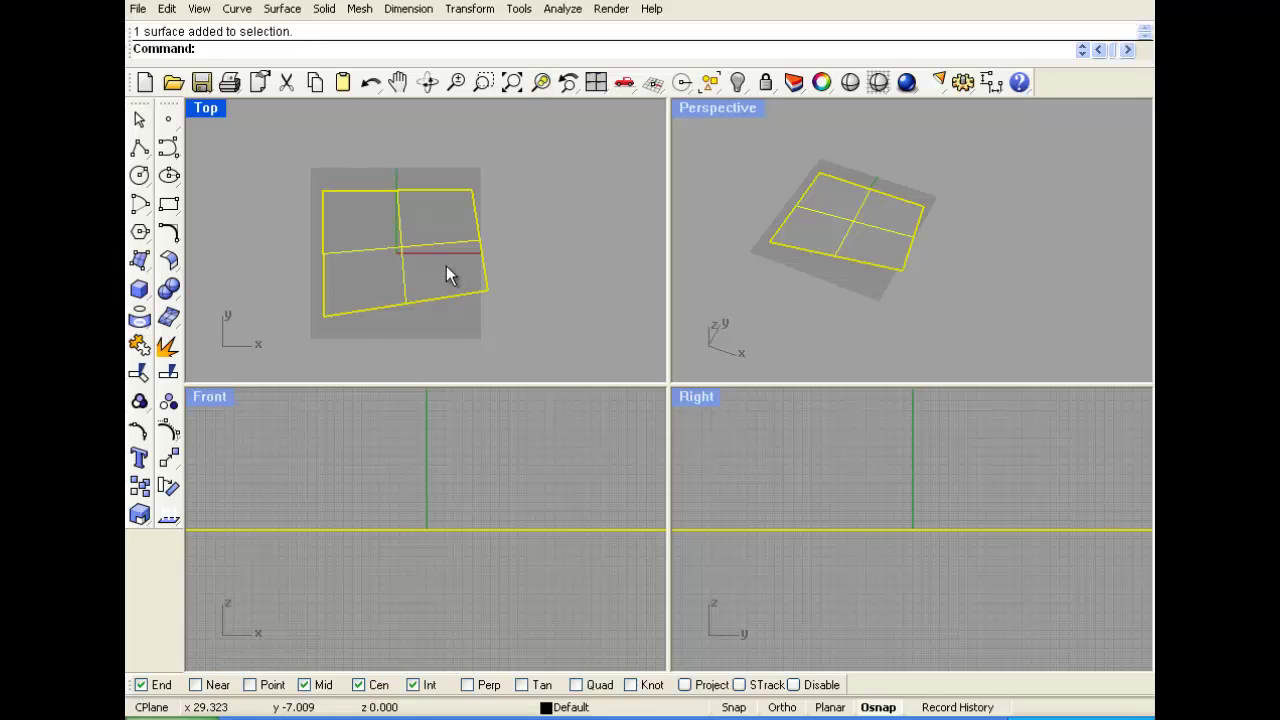
key(Delete)
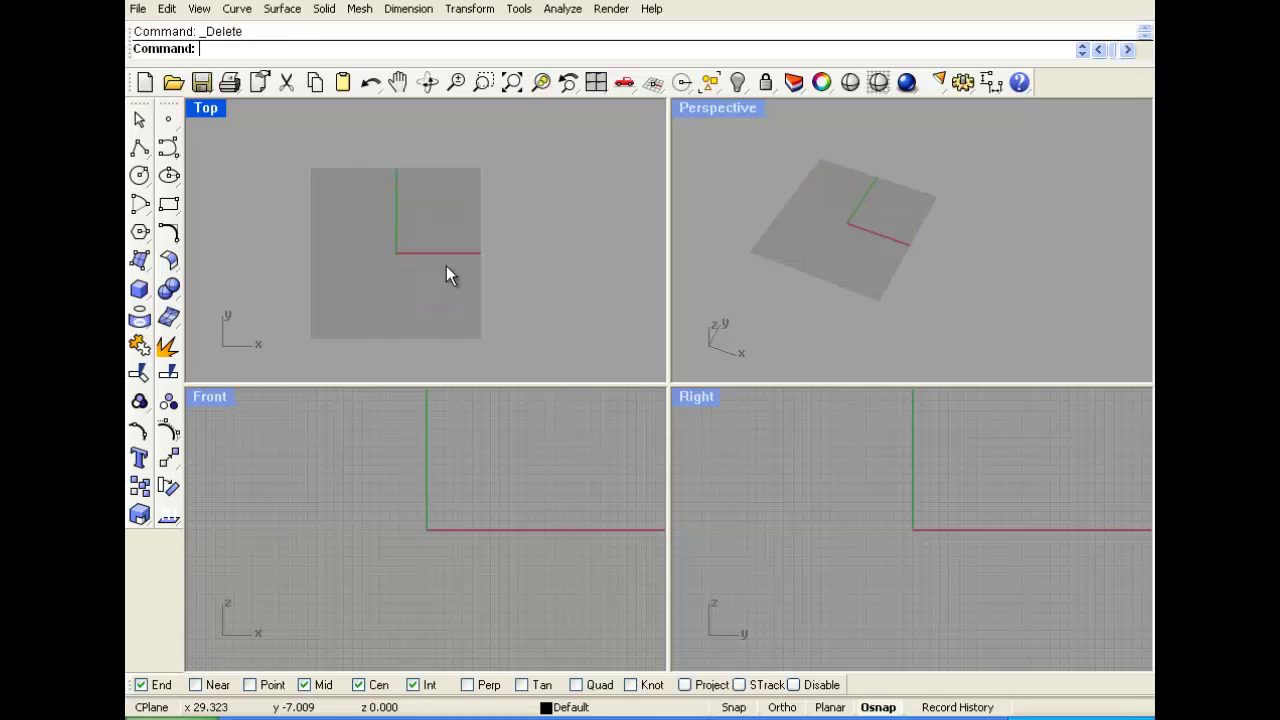
- Draw a solid box around the origin, placing its base in the Top view and its height in the Front view
click(139, 288)
click(370, 213)
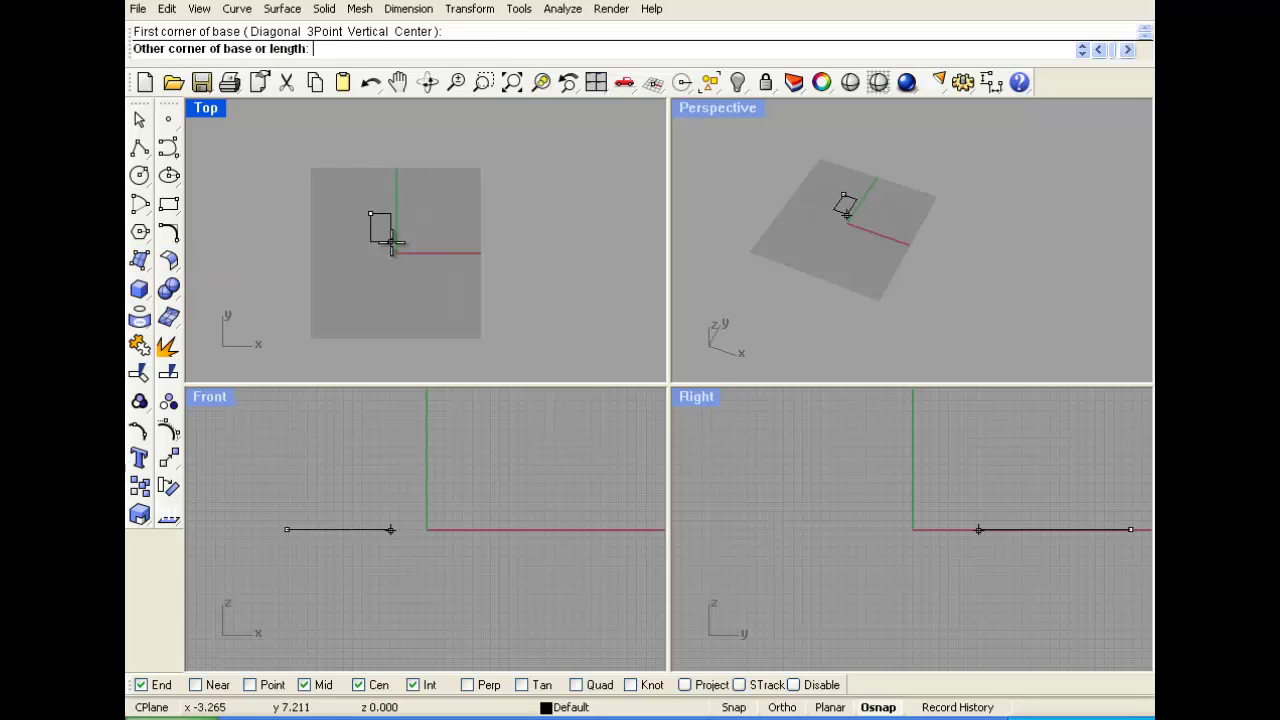
click(437, 290)
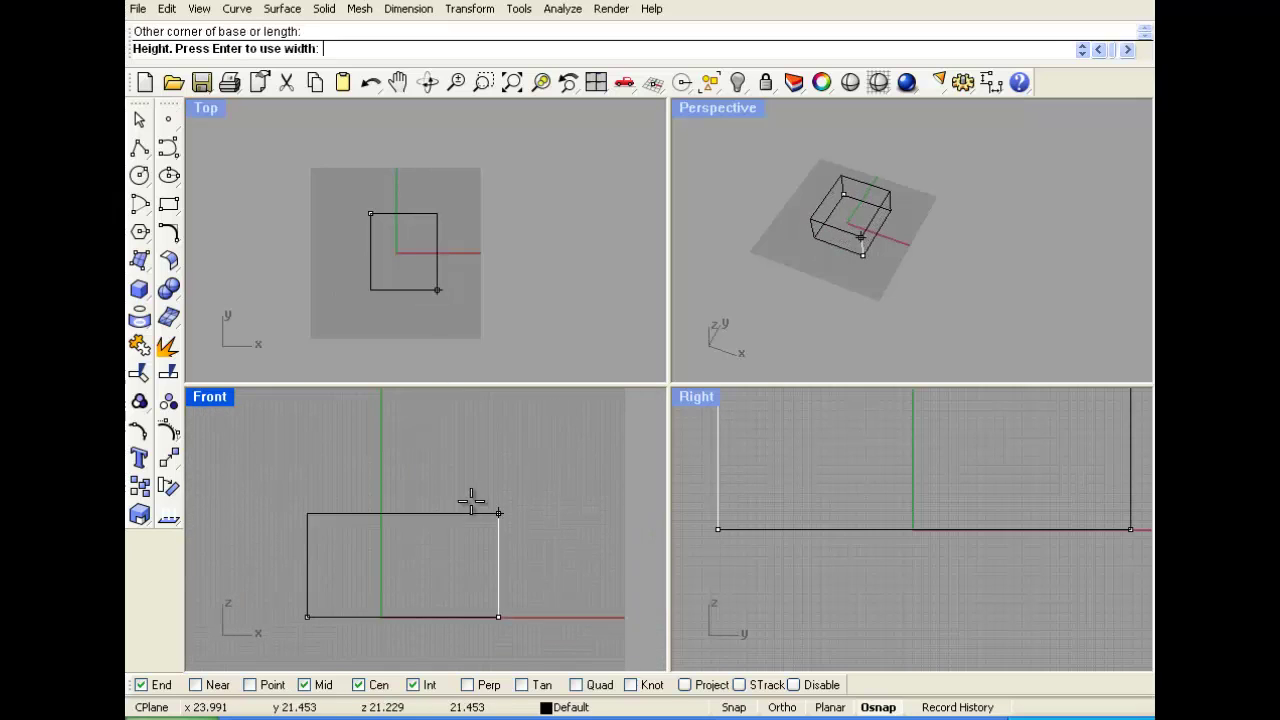
click(491, 457)
- Fillet the box's top face with its adjacent side face at radius 1, using the surface fillet
mouse_move(914, 194)
right_down()
mouse_move(704, 291)
mouse_move(806, 194)
mouse_move(889, 234)
mouse_move(849, 234)
mouse_move(780, 270)
right_up()
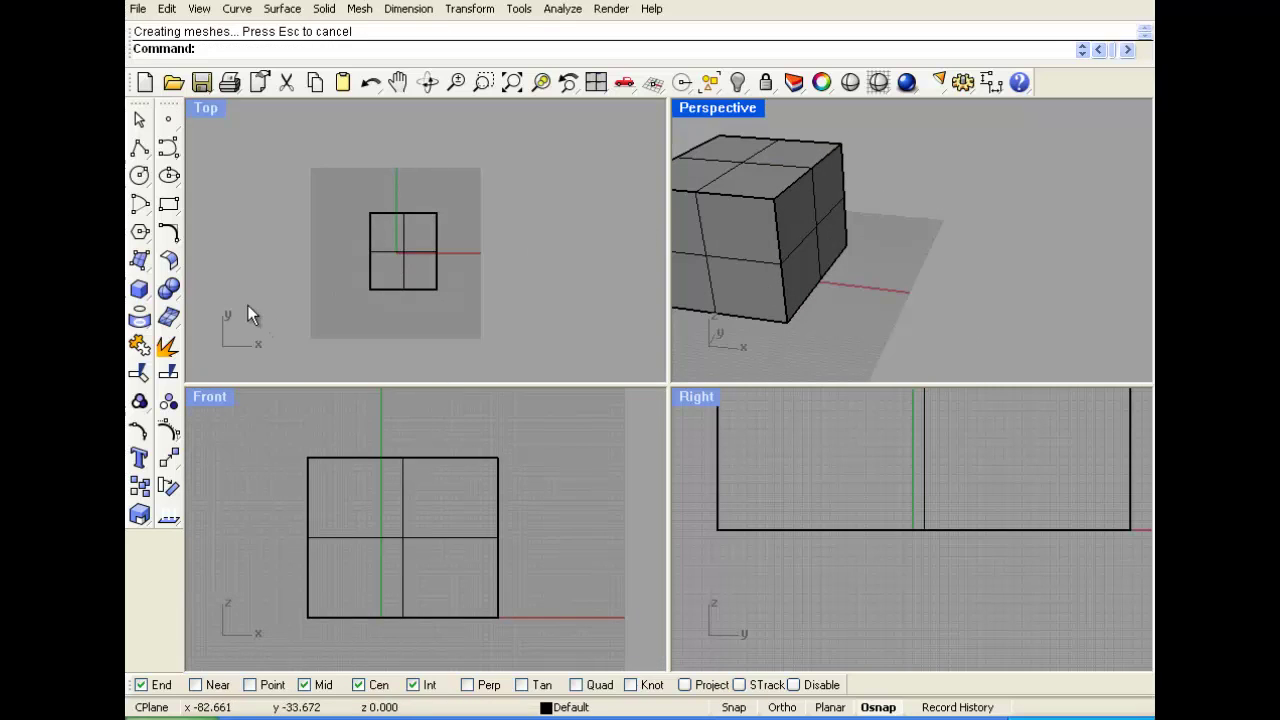
click(168, 260)
click(775, 163)
click(860, 199)
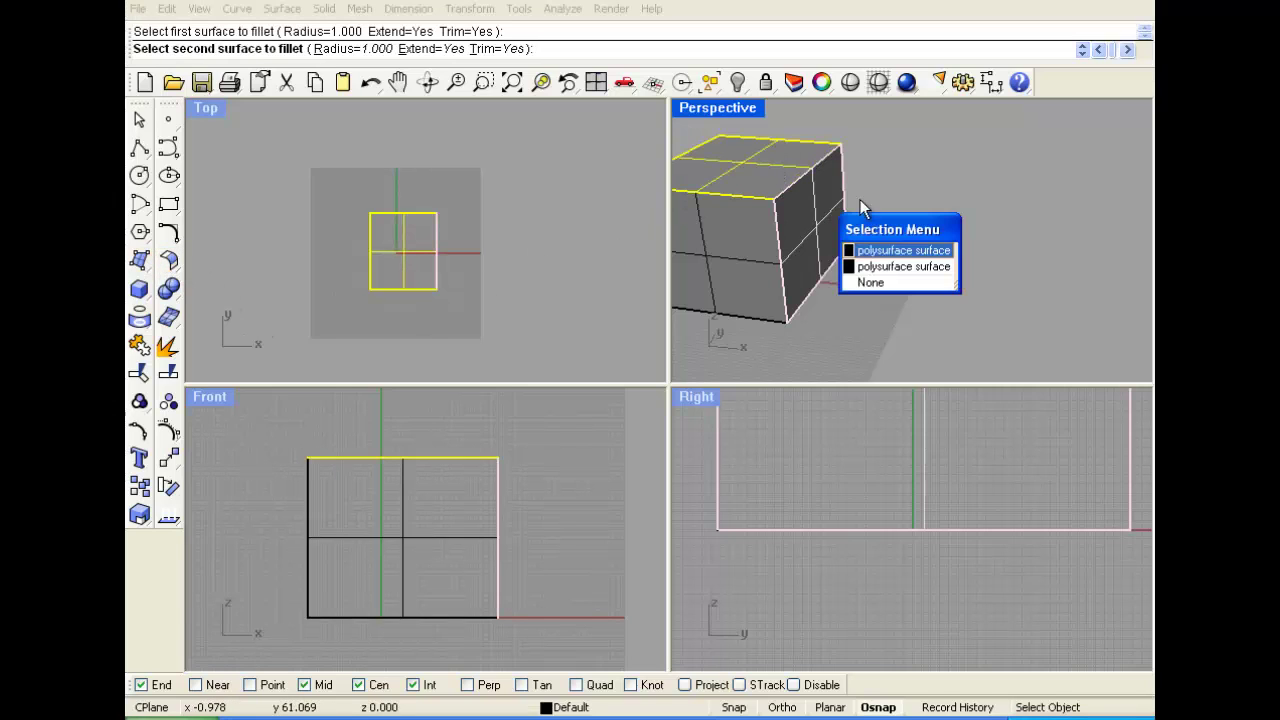
click(866, 250)
scroll(779, 193, up, 3)
scroll(792, 230, up, 3)
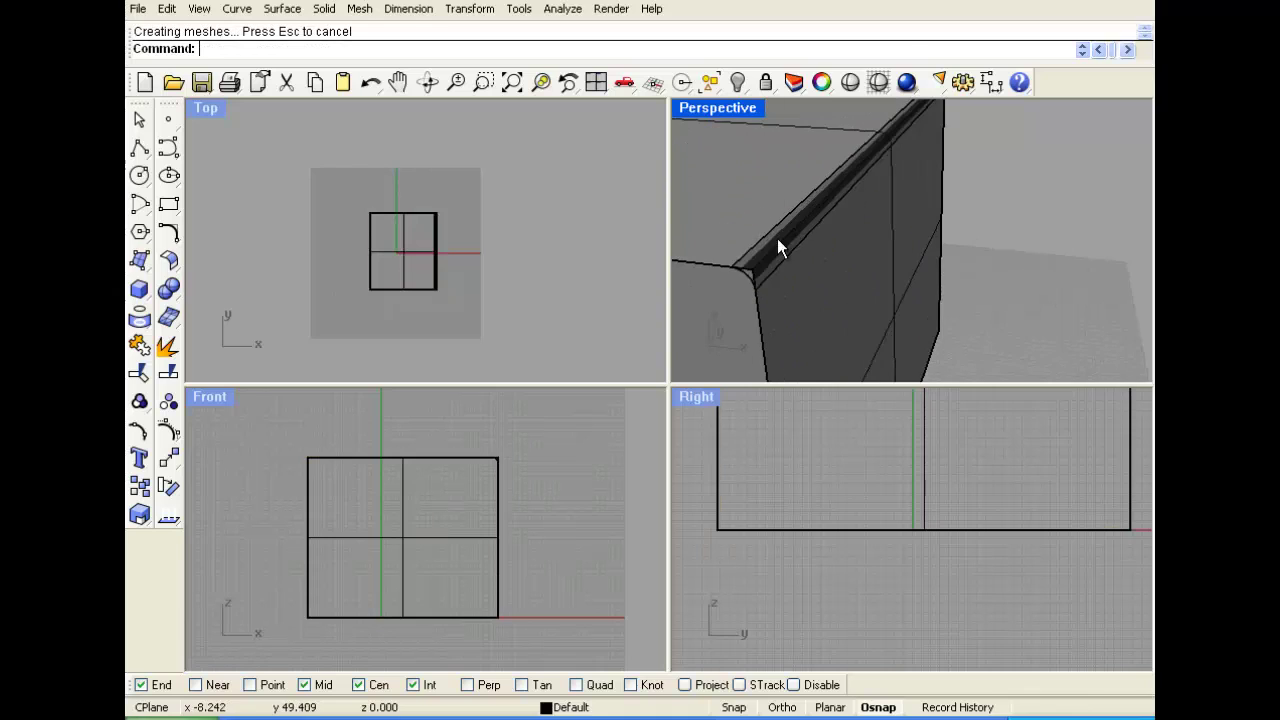
scroll(760, 257, down, 3)
scroll(811, 237, down, 3)
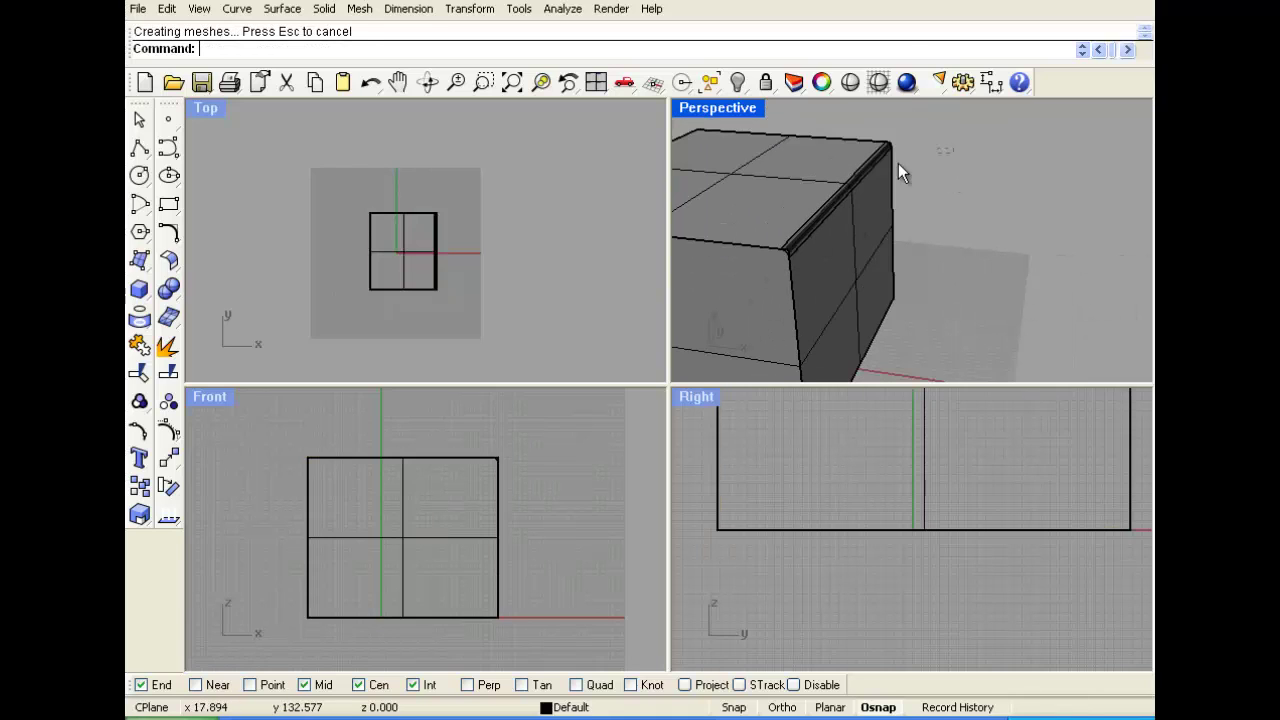
- Delete all parts of the filleted box
key(ctrl+a)
scroll(849, 206, down, 2)
key(Delete)
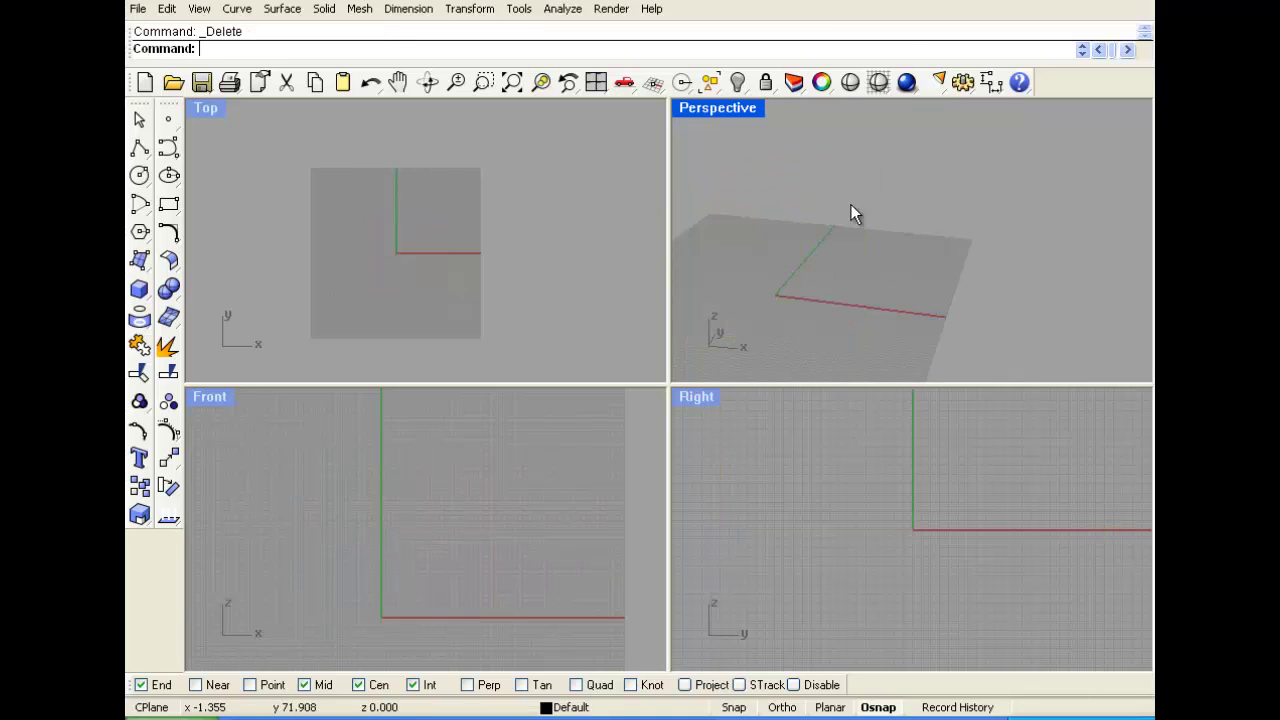
- Create a solid sphere with a radius of about 19.6 near the origin in the Top view
click(141, 291)
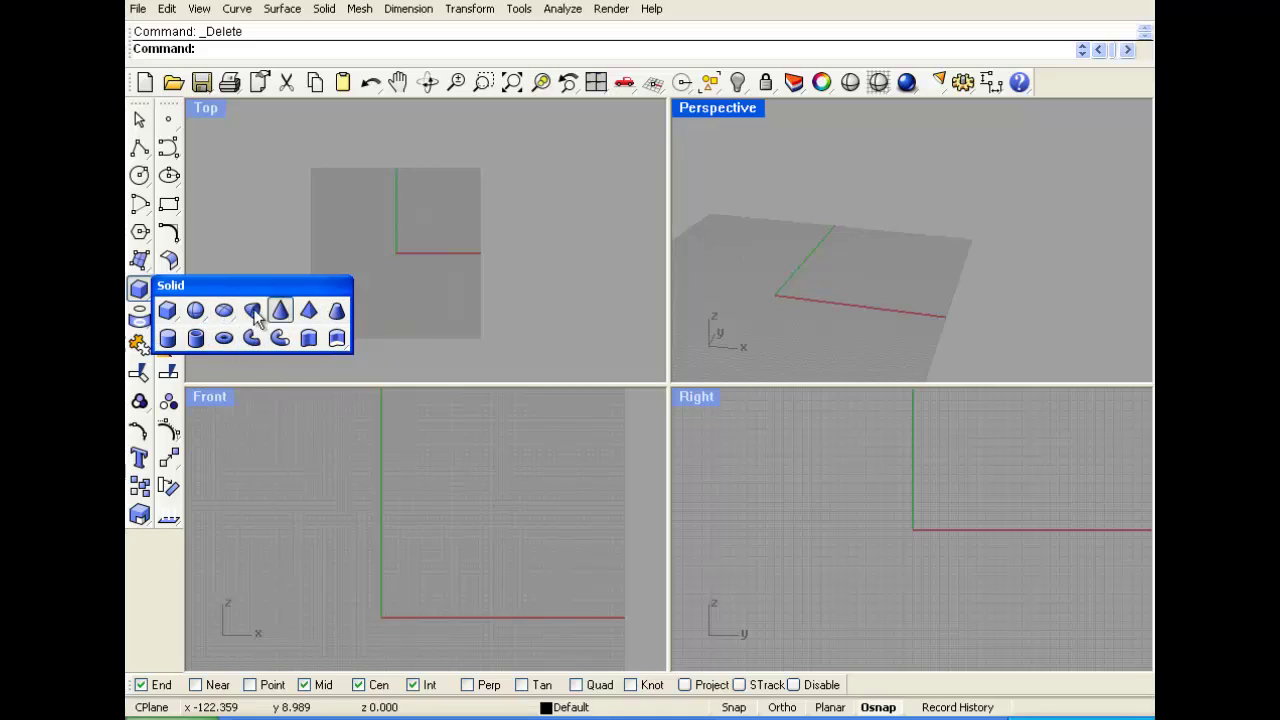
click(194, 311)
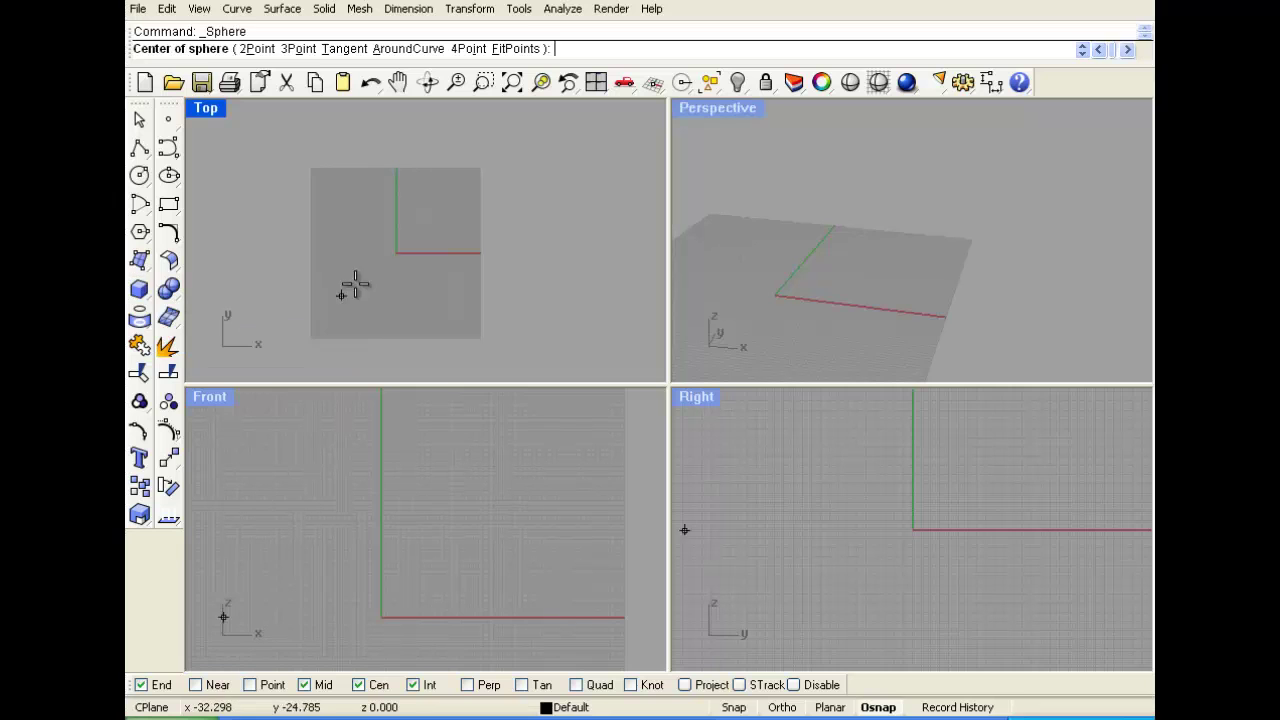
click(381, 252)
click(349, 260)
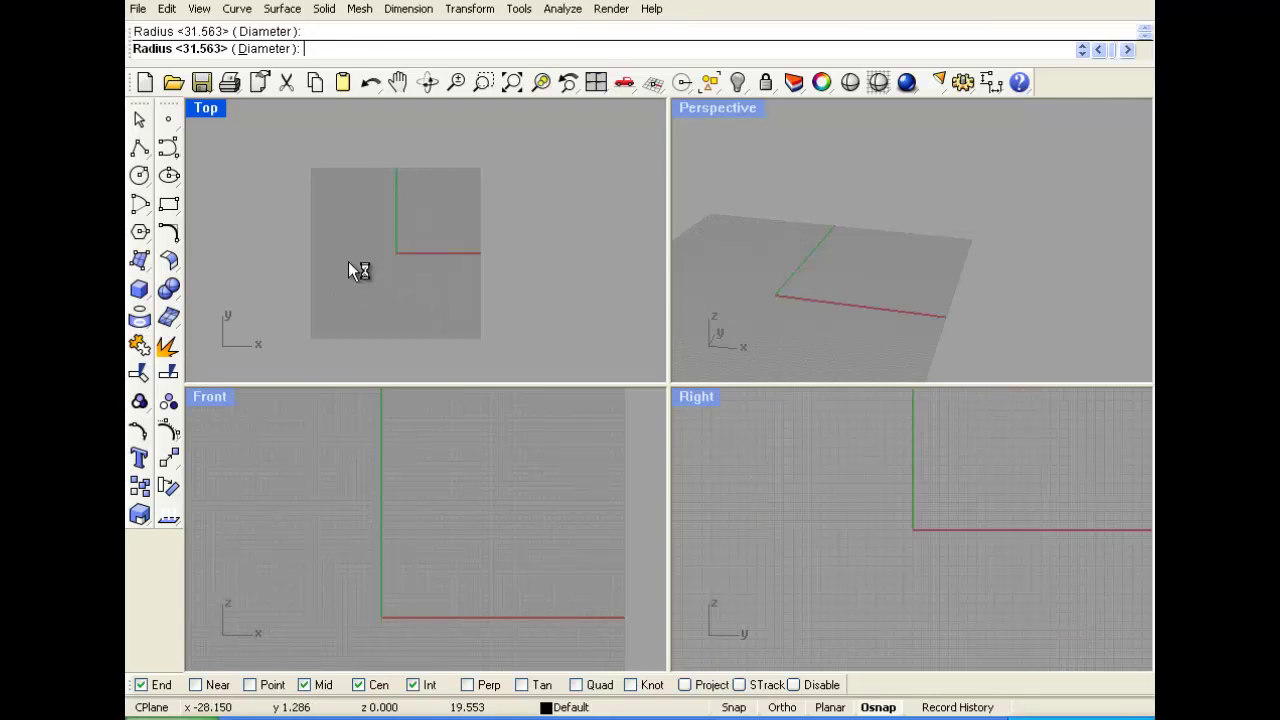
- Turn off flat shading in the Perspective view and inspect the smooth sphere from closer up
right_drag(849, 273, 743, 167)
scroll(766, 315, up, 3)
click(697, 109)
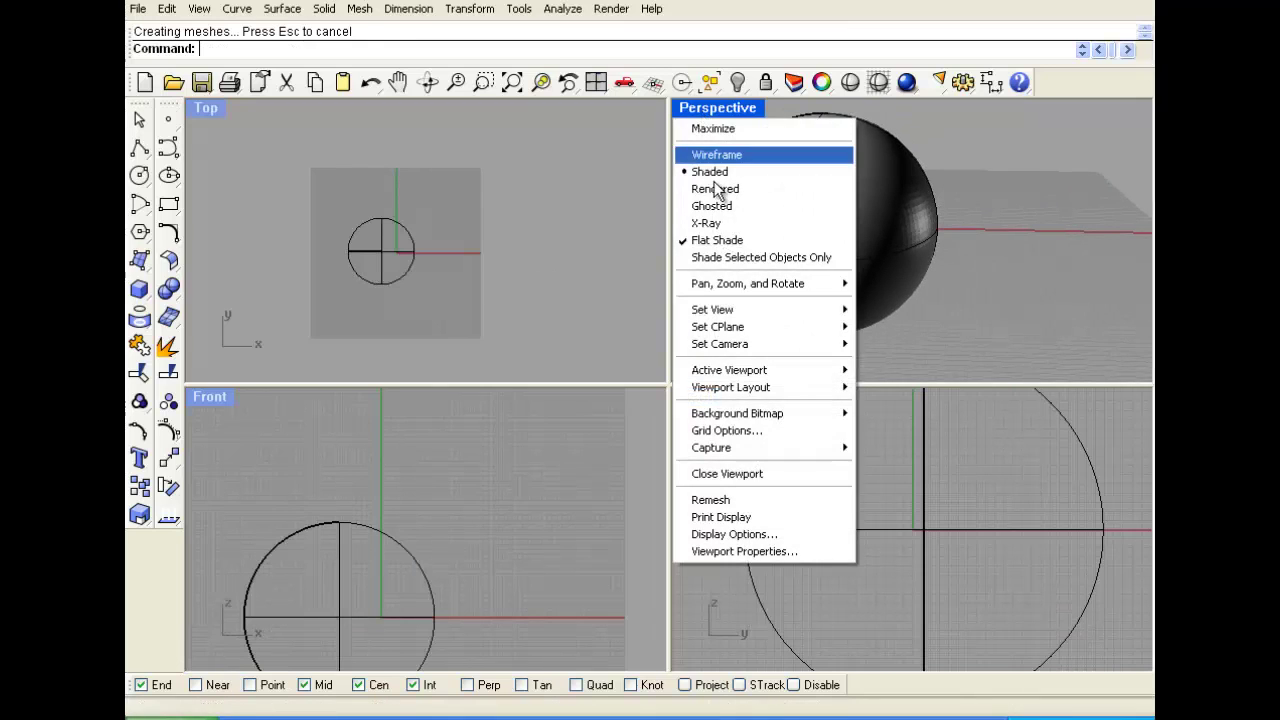
click(722, 237)
scroll(968, 182, down, 1)
right_drag(970, 190, 960, 189)
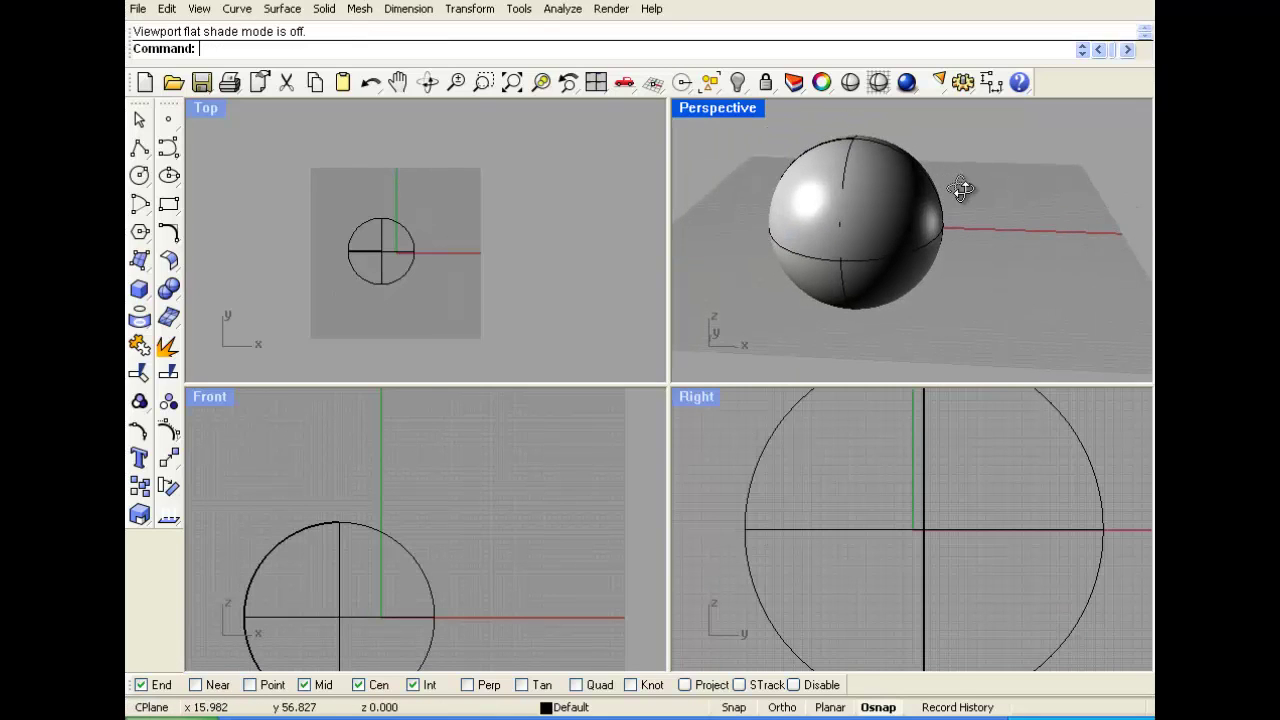
scroll(815, 187, up, 1)
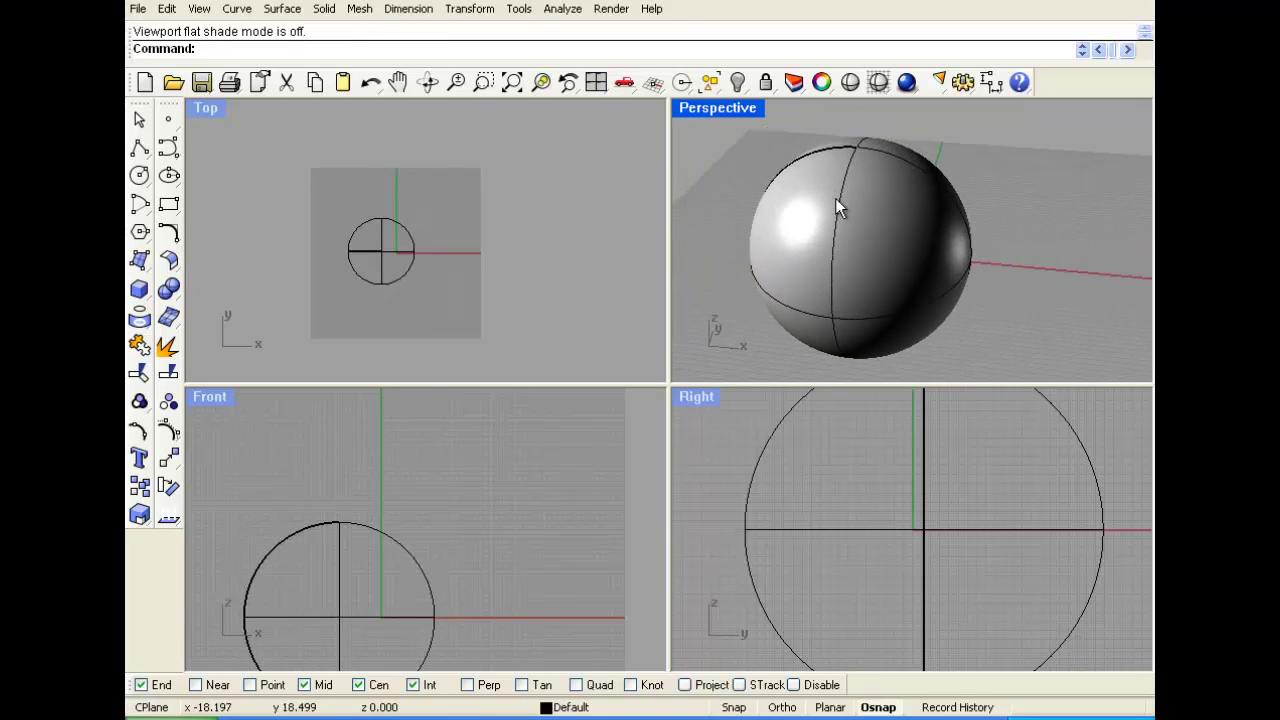
right_drag(835, 197, 805, 172)
scroll(812, 218, up, 1)
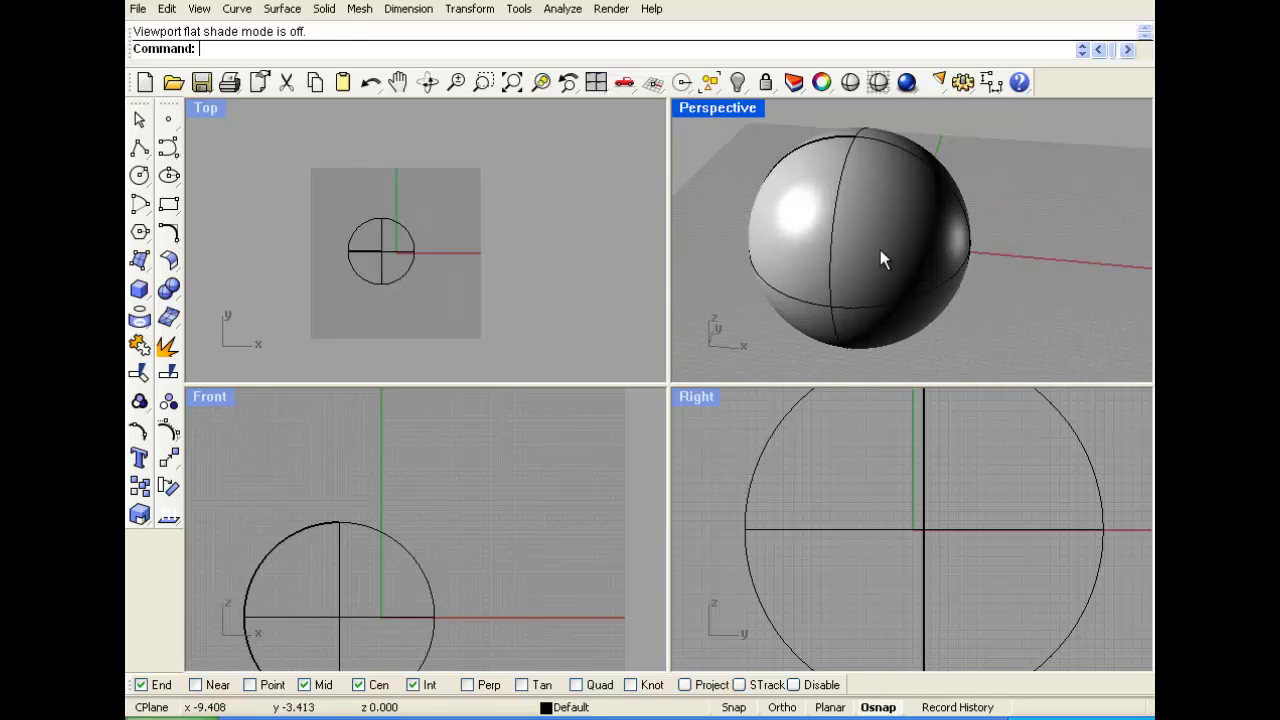
- Draw a solid box beside the sphere on the positive X side, with its base in the Top view
click(139, 289)
click(160, 303)
click(436, 221)
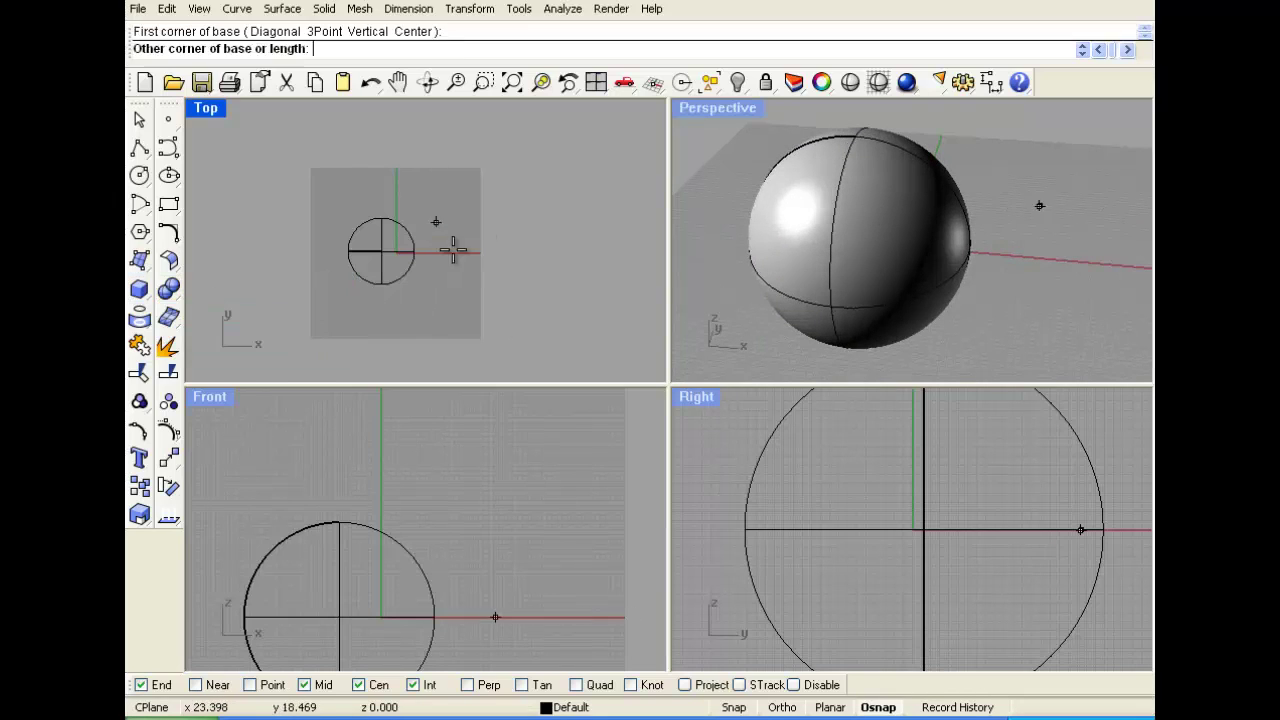
click(506, 273)
click(529, 441)
- Set the Perspective view to Ghosted display with the sphere and the box in view
scroll(935, 148, down, 5)
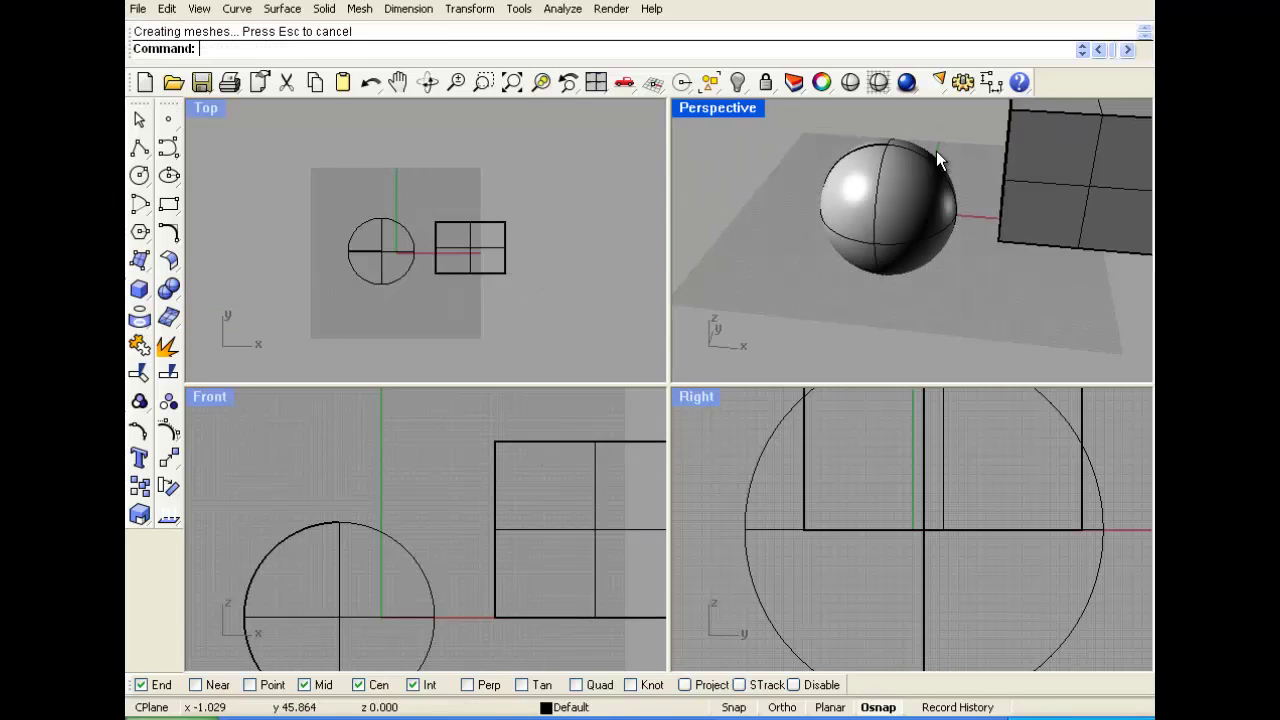
right_drag(1011, 178, 990, 177)
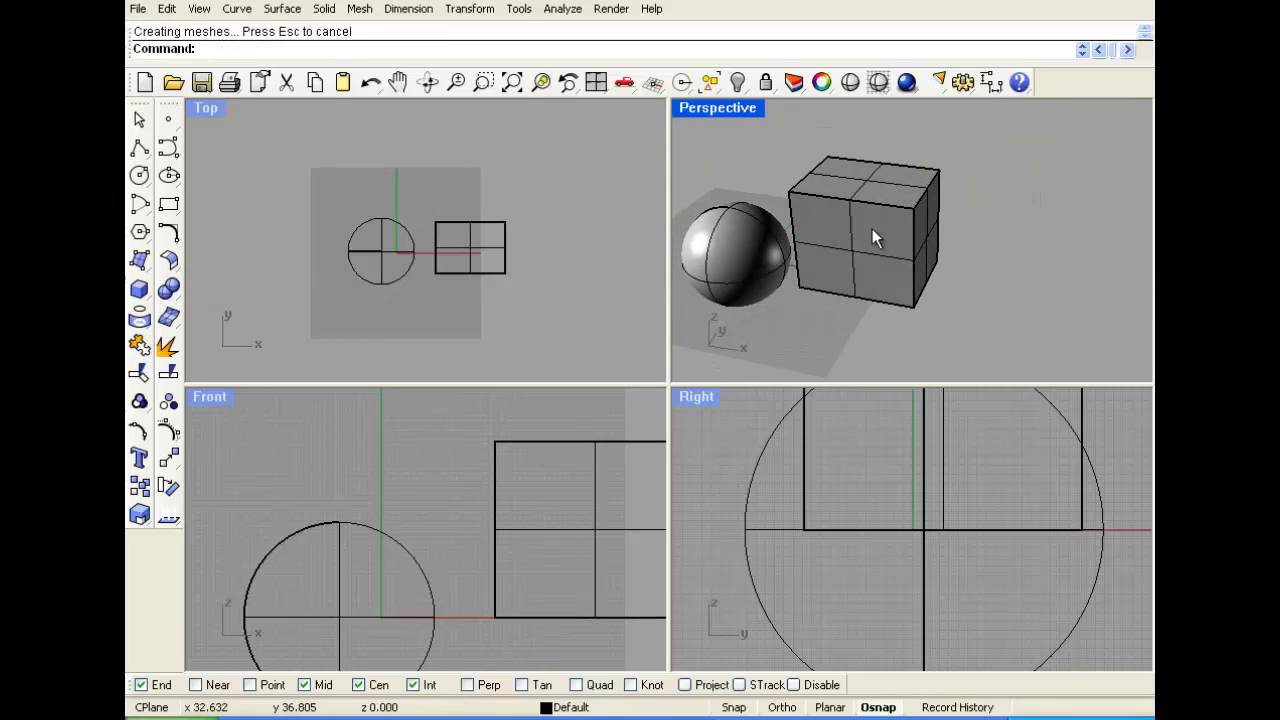
click(722, 108)
click(735, 206)
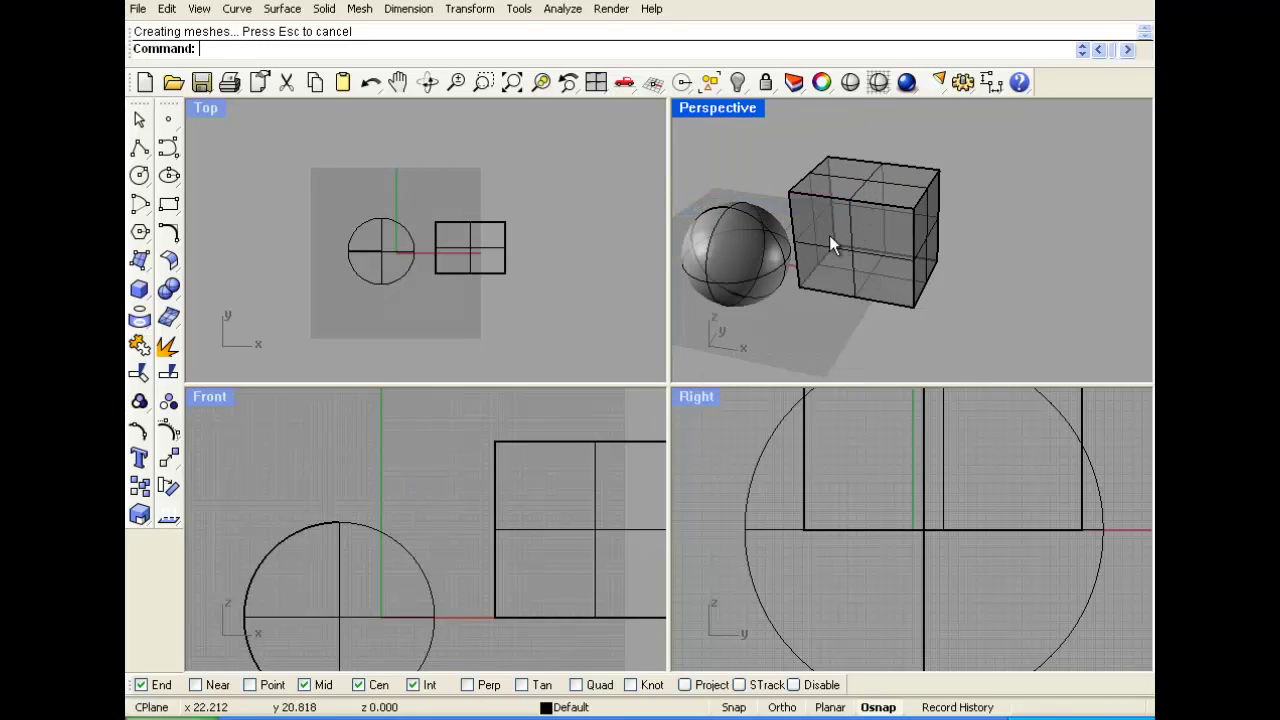
scroll(827, 236, up, 2)
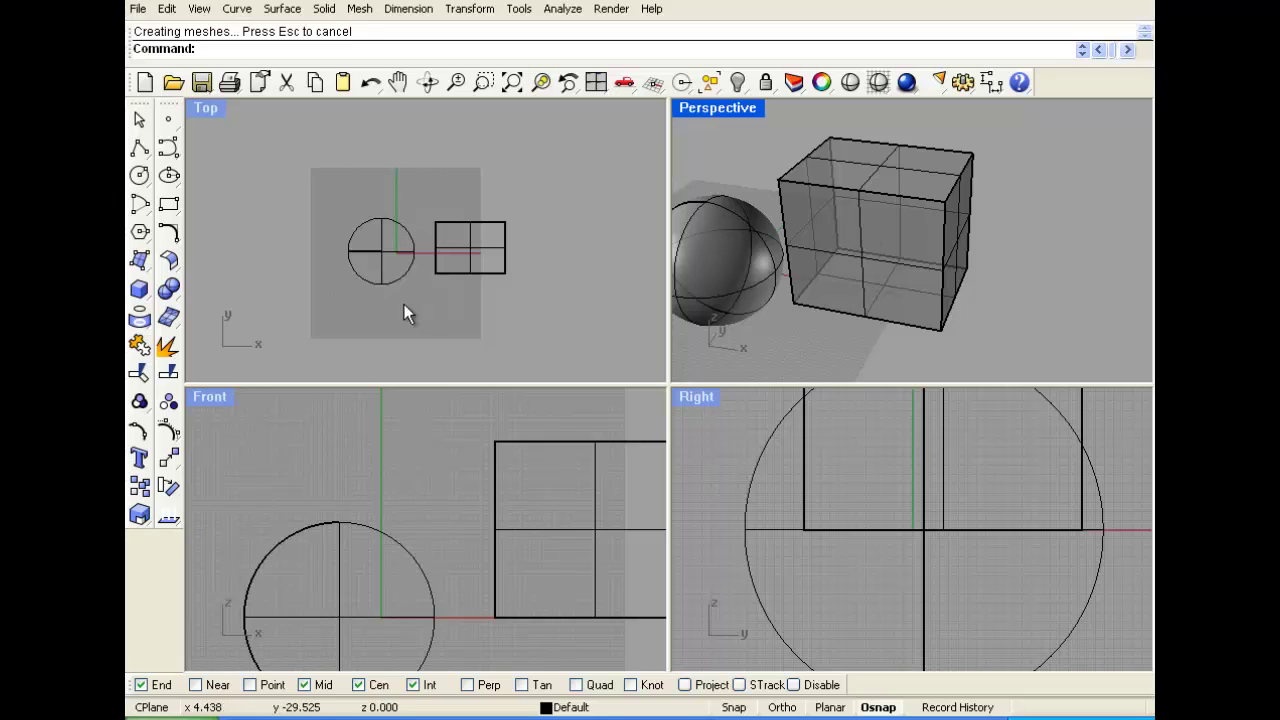
- Create a large torus in the Top view that overlaps the sphere and the box
click(144, 290)
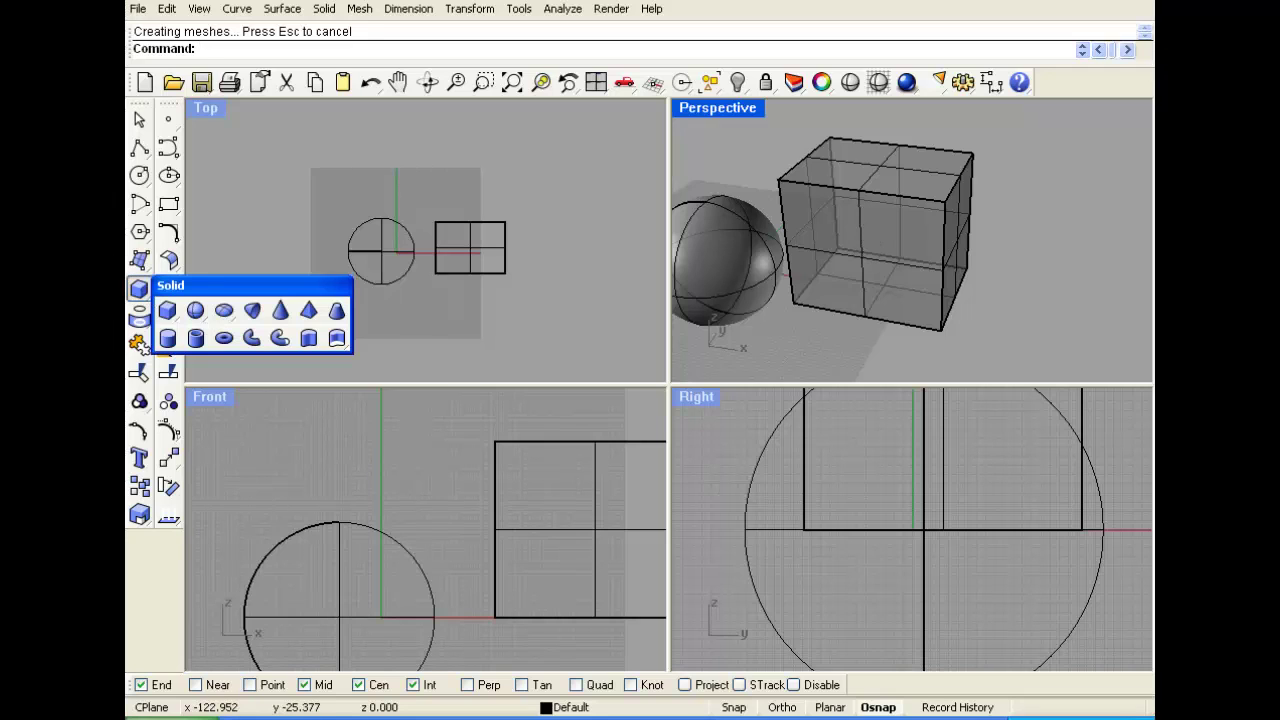
click(223, 338)
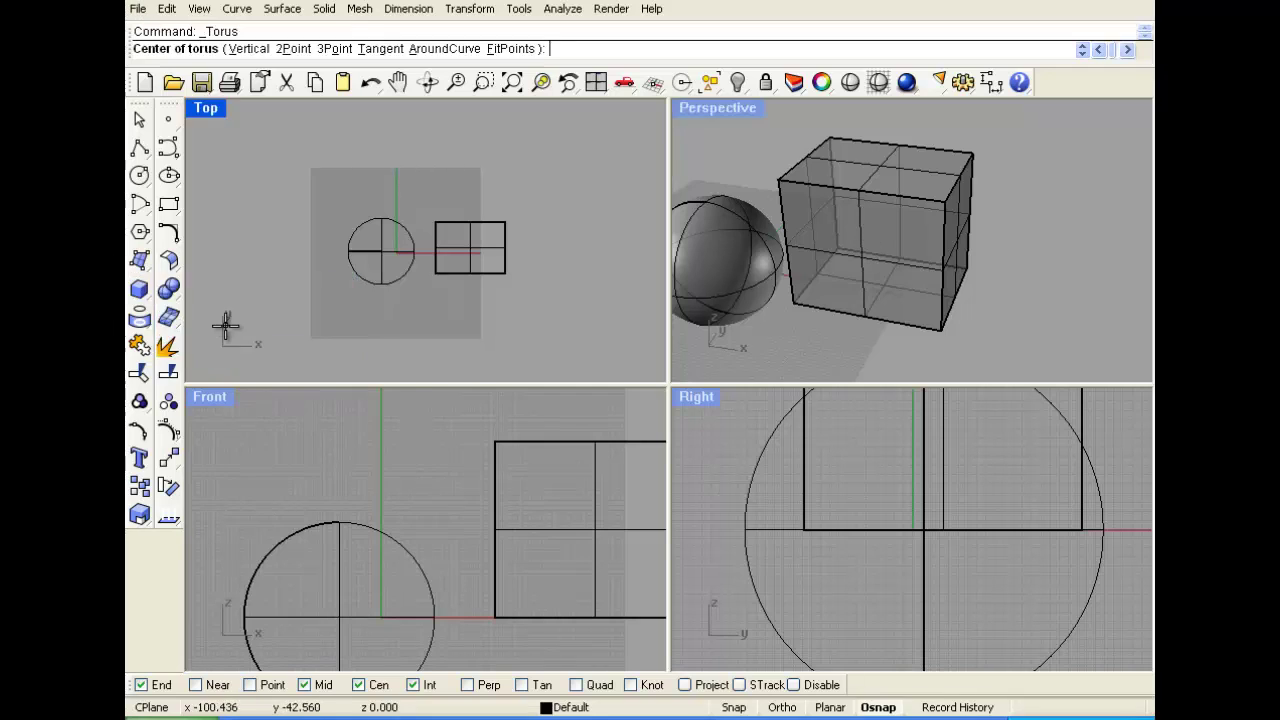
click(340, 165)
click(432, 172)
click(392, 172)
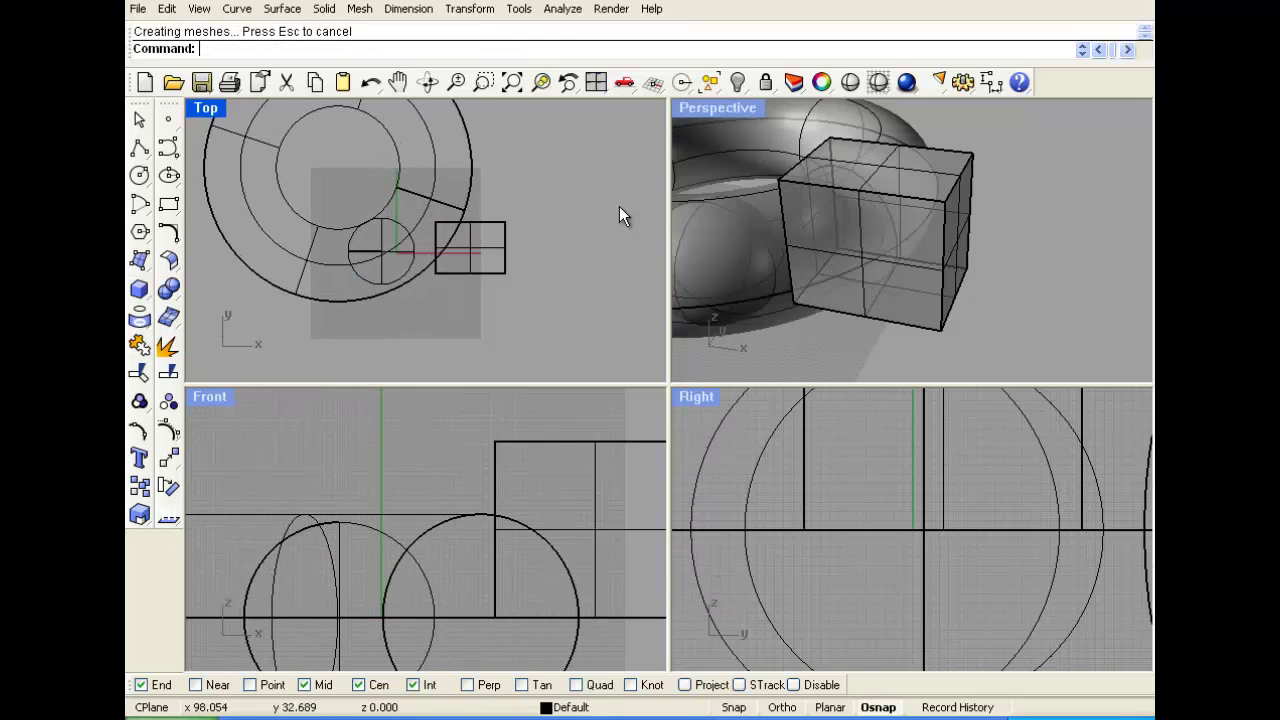
- Inspect the three solids in the Perspective view and delete them all
scroll(831, 178, down, 3)
scroll(870, 237, up, 2)
scroll(785, 233, down, 1)
right_drag(785, 233, 961, 326)
key(ctrl+a)
key(Delete)
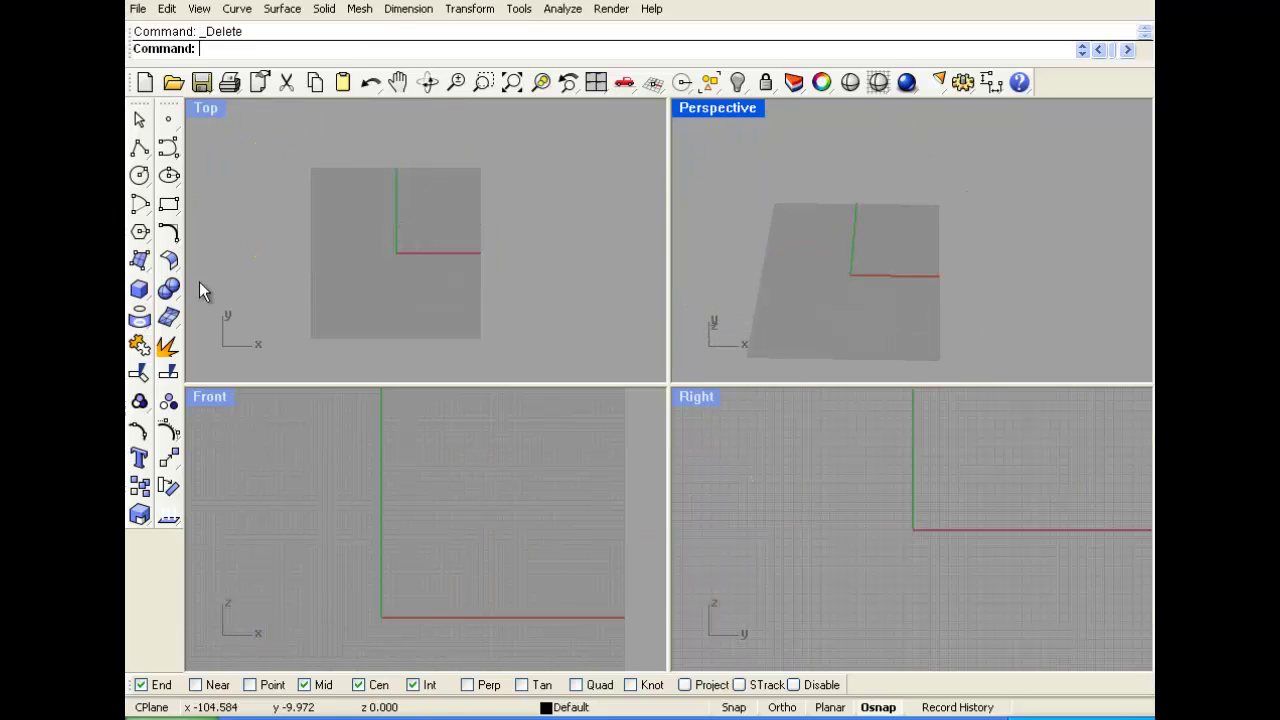
- Draw a roughly cubic solid box near the origin, with its base in the Top view and its height in the Front view
click(138, 292)
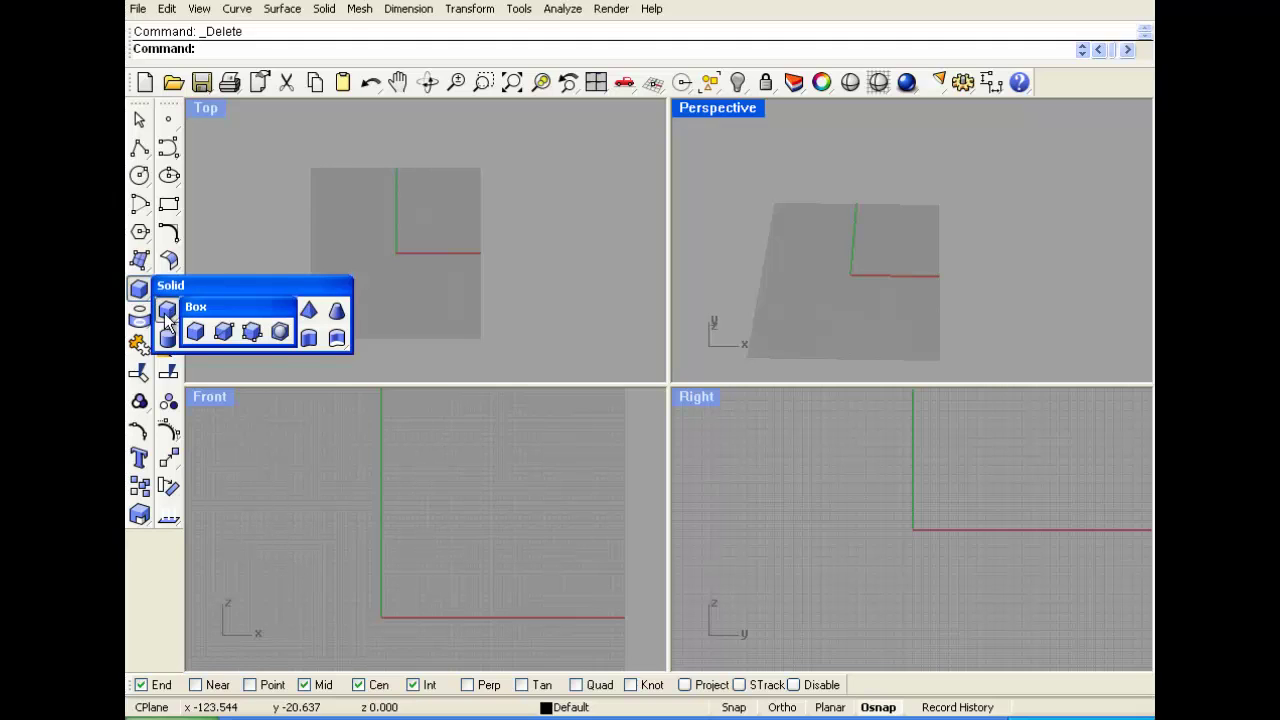
click(140, 291)
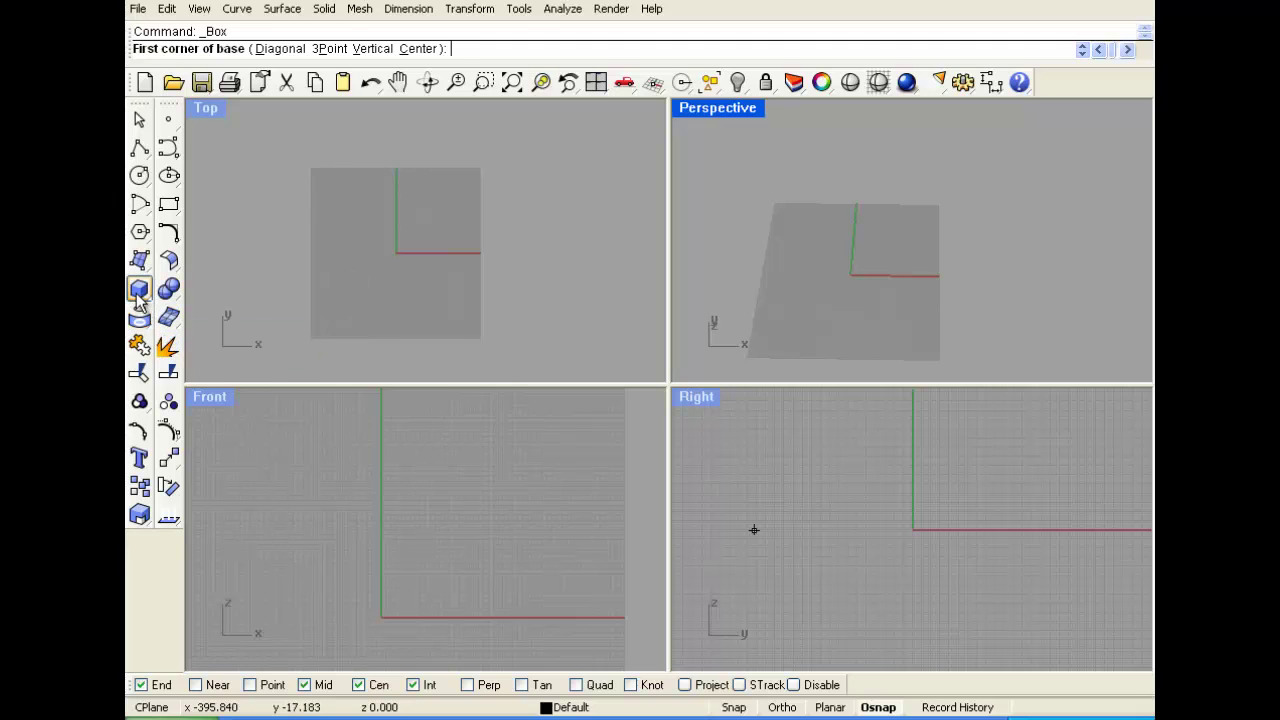
click(400, 281)
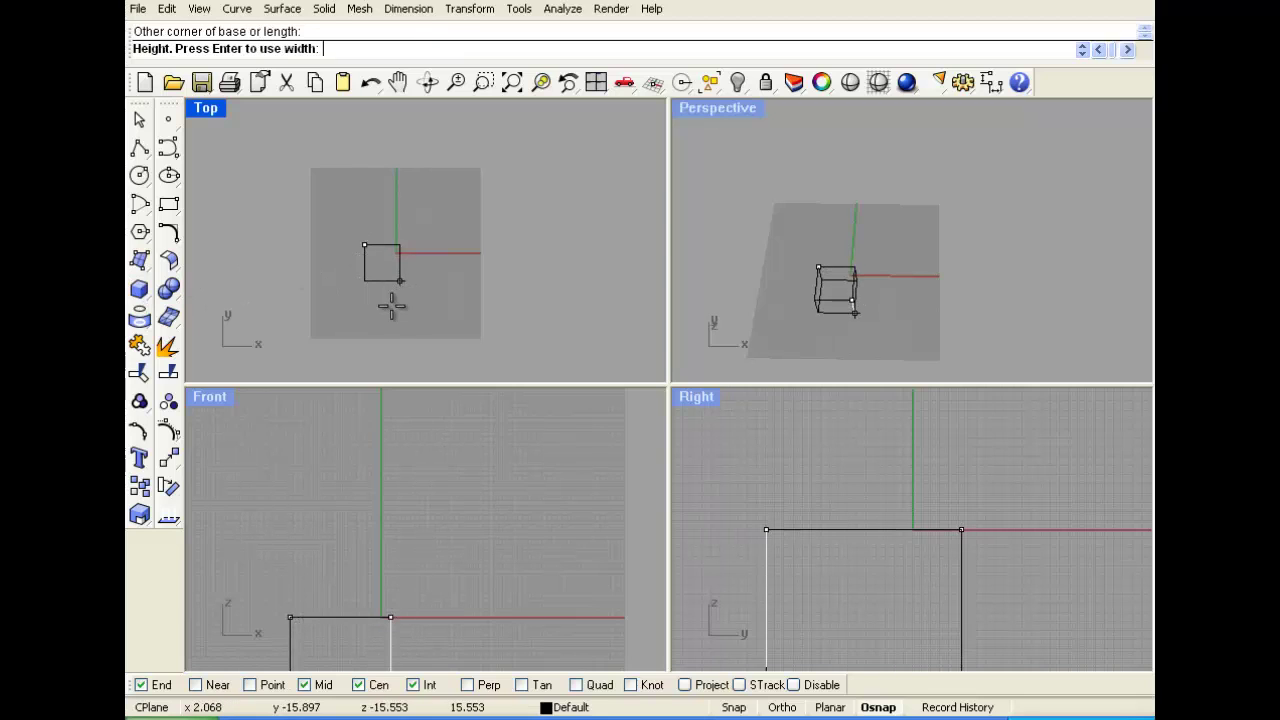
click(451, 509)
- Move the box slightly in the Top view so that it straddles the X axis, and deselect it
click(386, 264)
drag(386, 264, 396, 265)
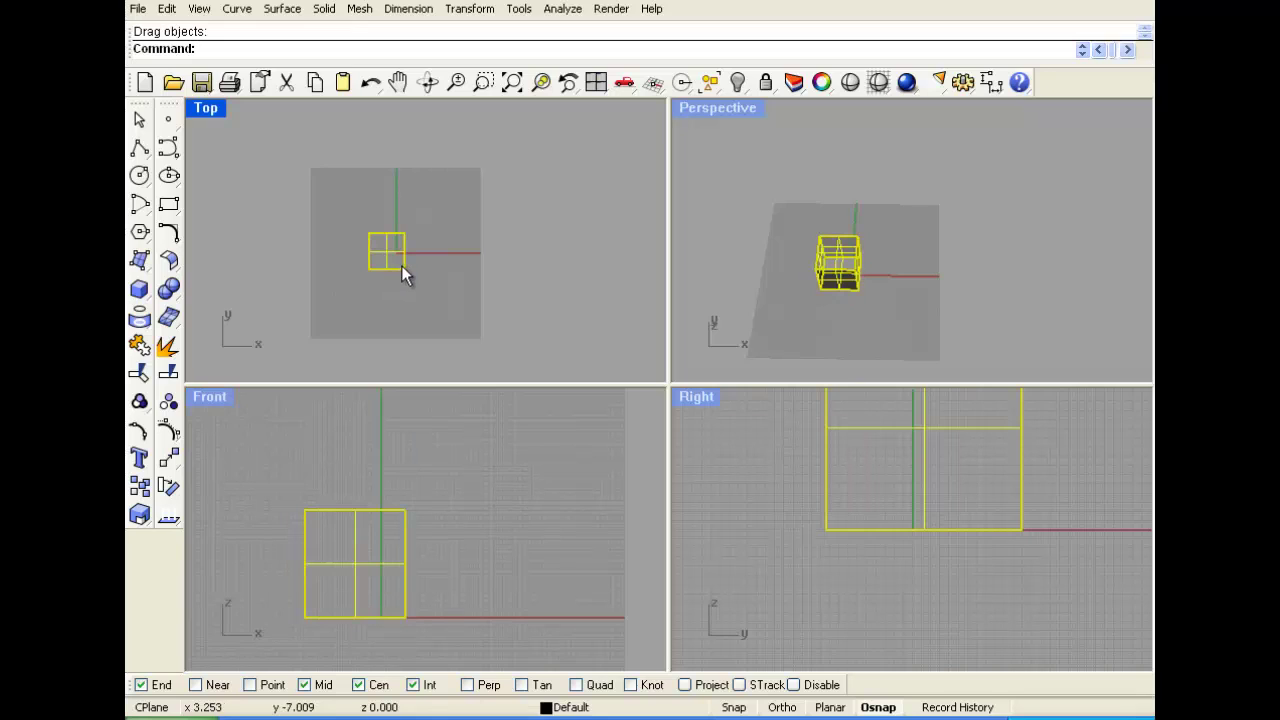
click(423, 289)
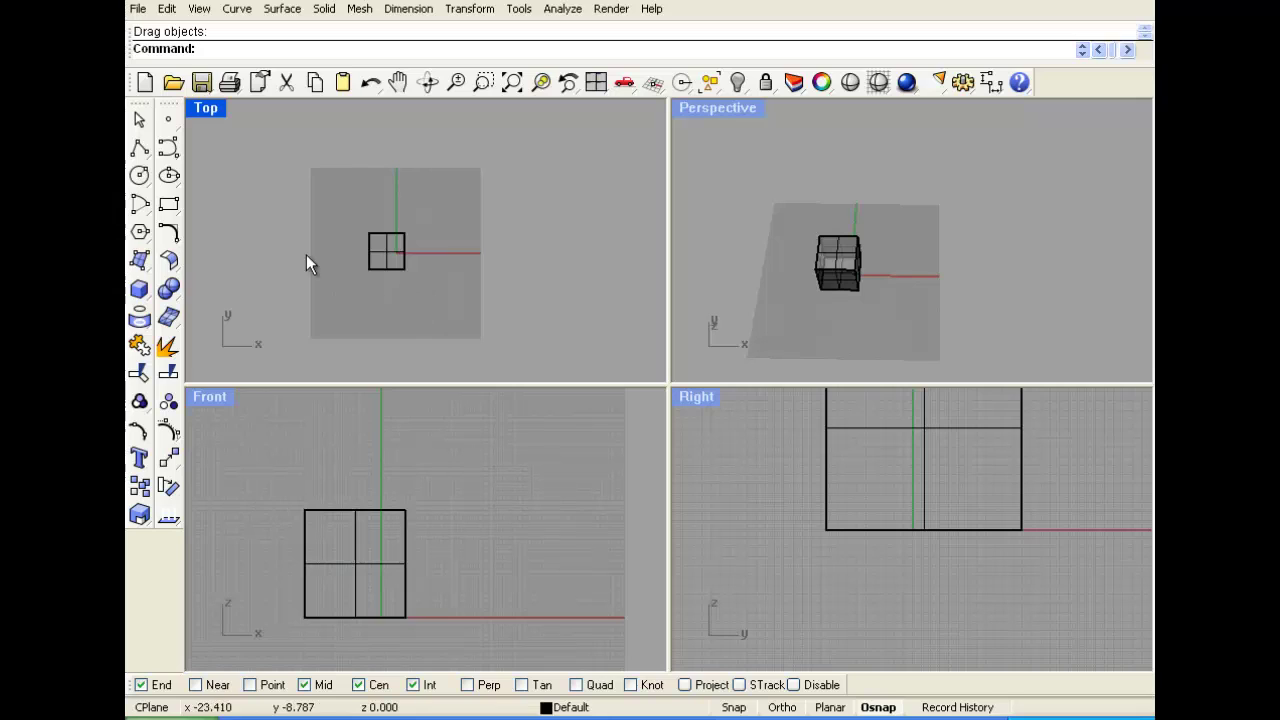
- Create a solid sphere in the Front view that overlaps the upper corner of the box, and nudge it into place
click(143, 290)
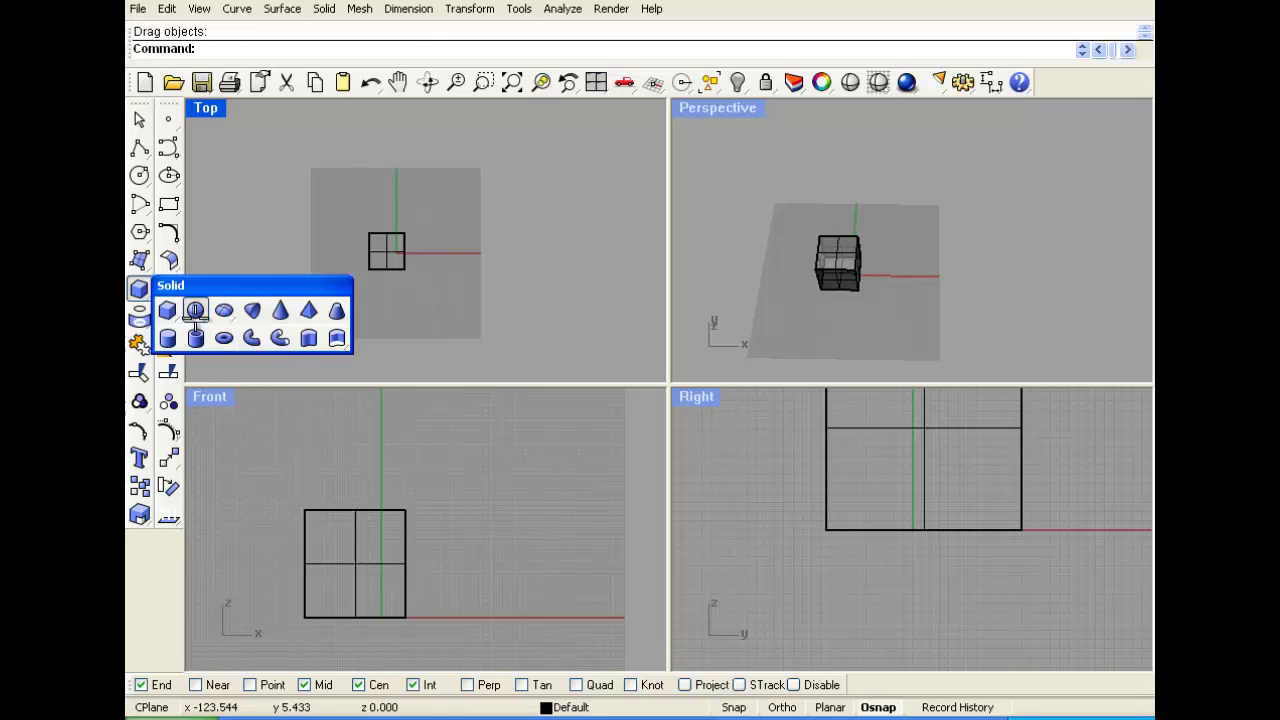
click(196, 313)
click(447, 472)
click(449, 478)
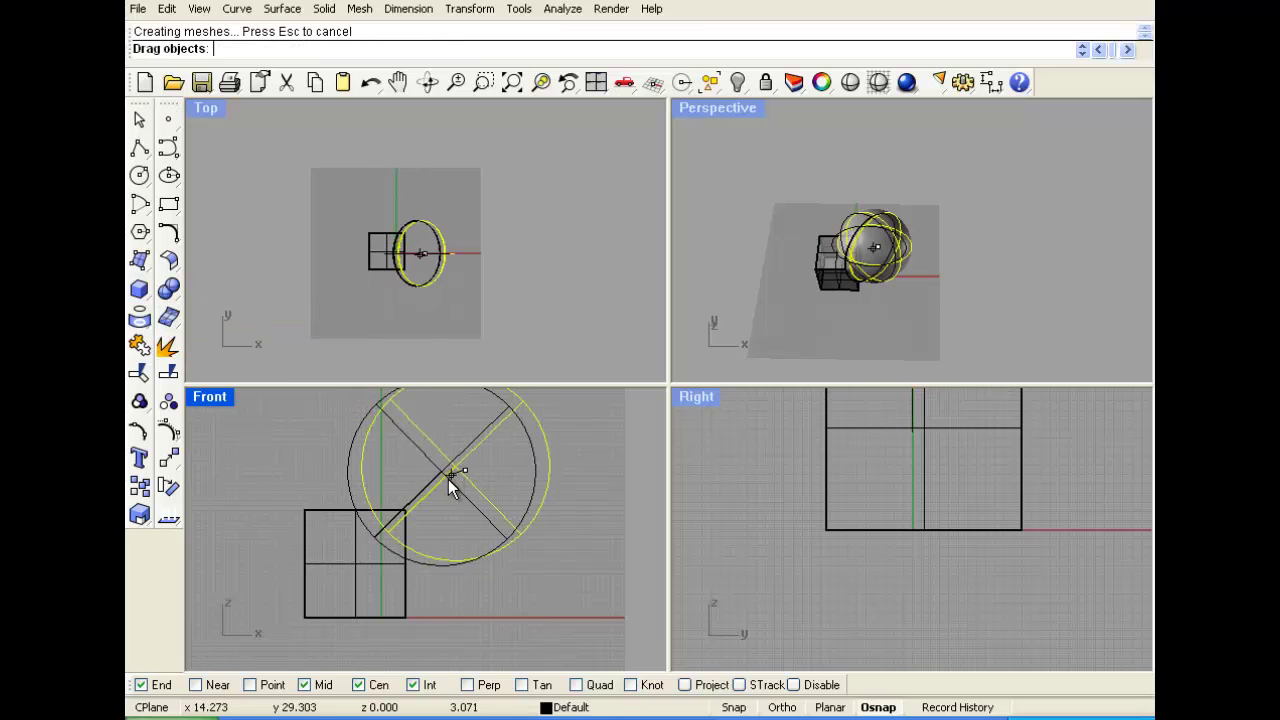
key(Escape)
right_drag(820, 299, 880, 200)
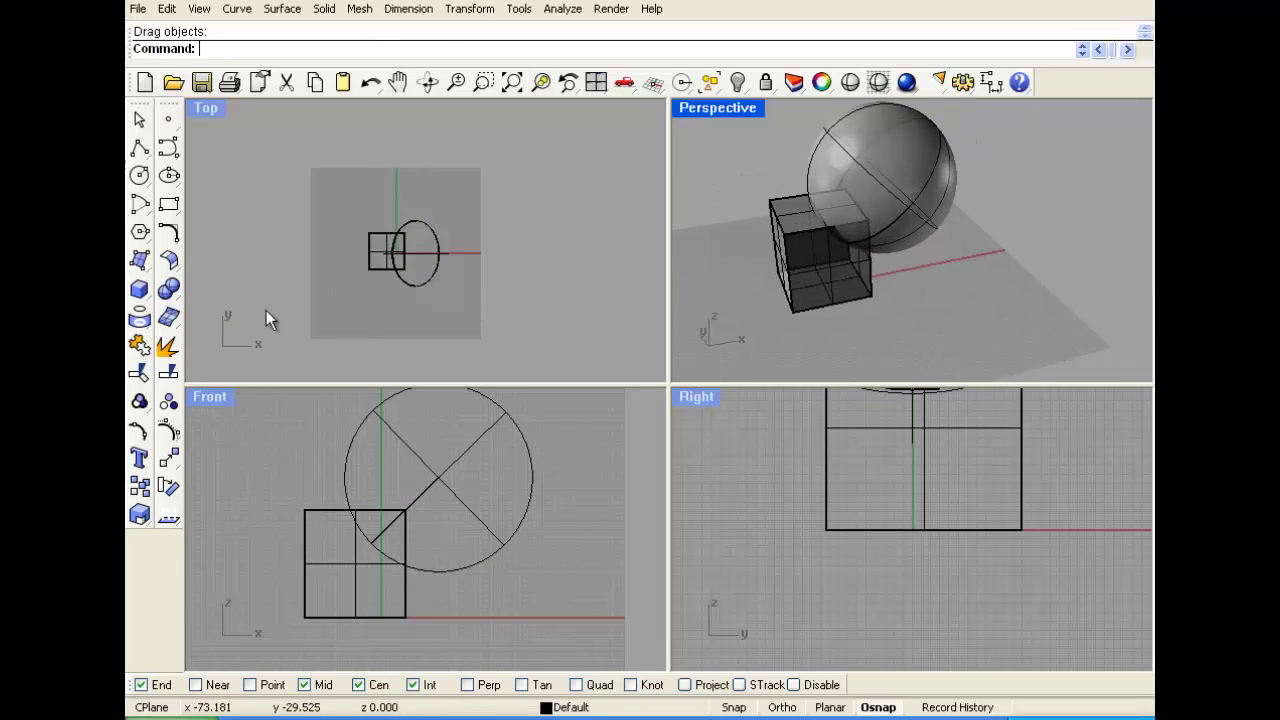
- Join the sphere and the box with a Boolean union and inspect the merged solid in the Perspective view
click(168, 290)
click(815, 170)
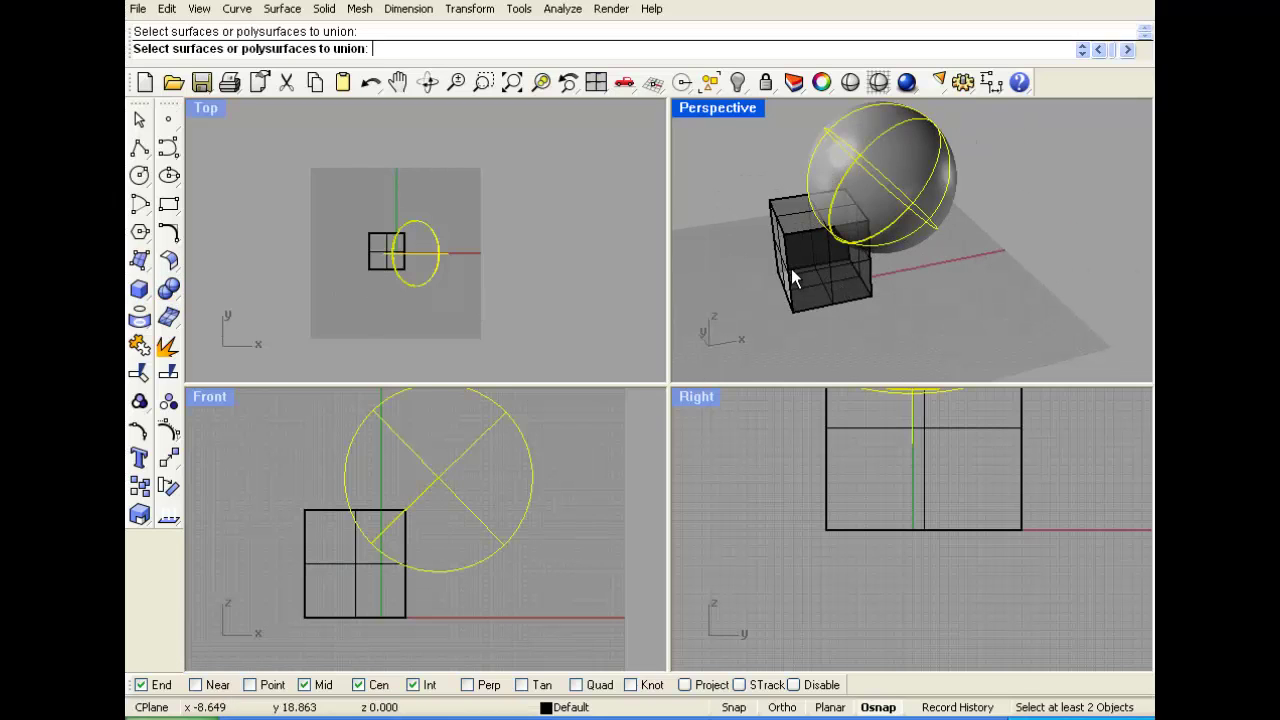
click(795, 285)
right_click(724, 275)
right_drag(724, 272, 820, 221)
scroll(866, 237, up, 3)
scroll(814, 262, down, 3)
right_drag(837, 294, 787, 280)
scroll(783, 270, up, 2)
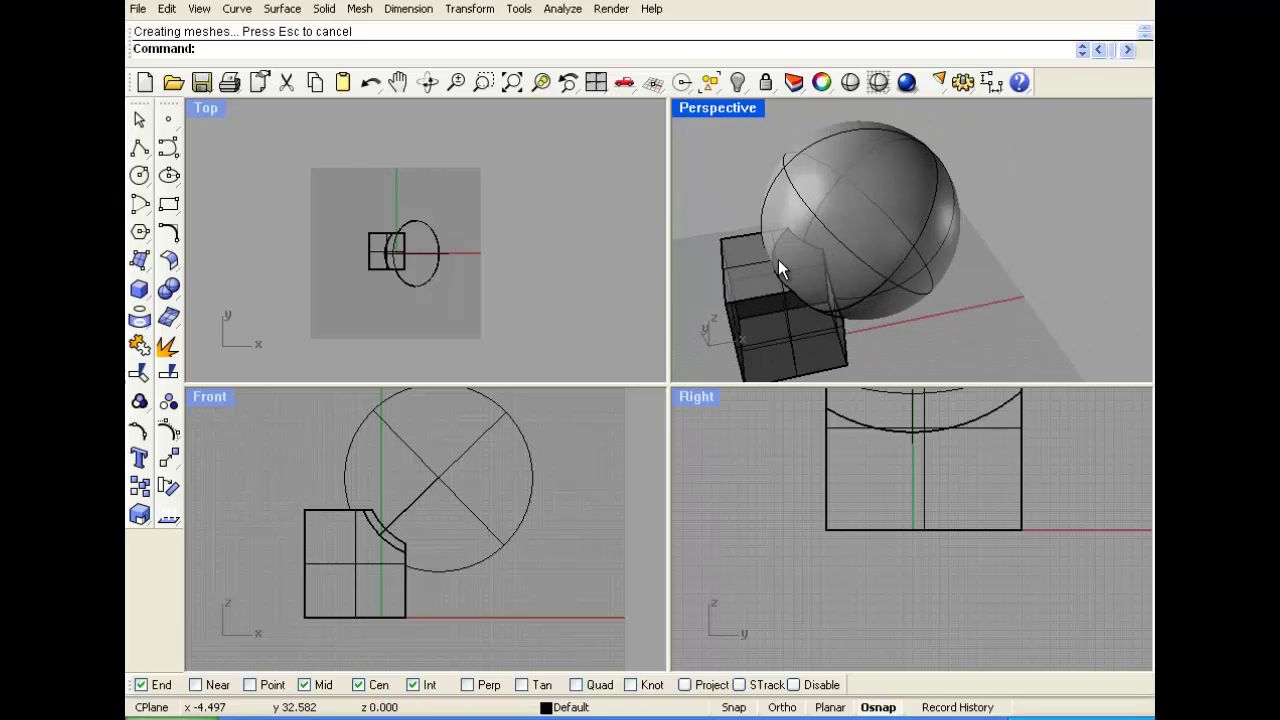
- Explode the merged solid into separate surfaces and pull the spherical part away from the box along the X axis
key(ctrl+a)
click(168, 345)
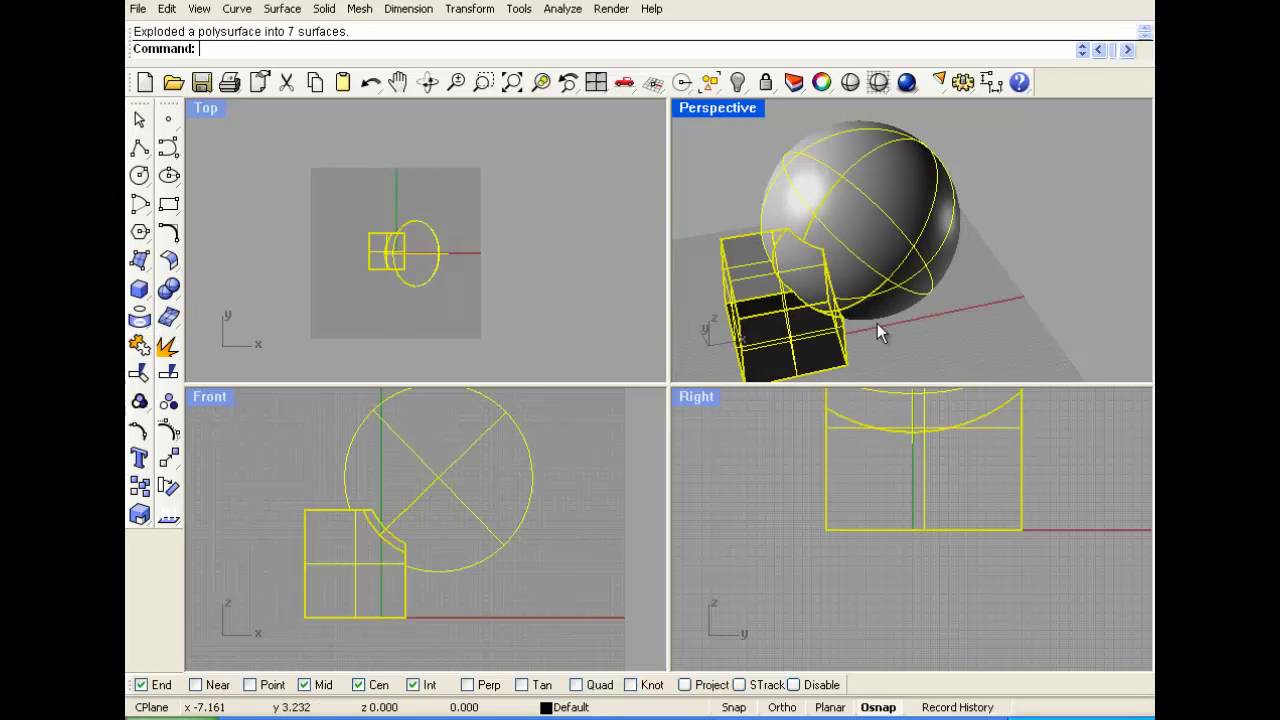
drag(846, 256, 1034, 223)
right_drag(1034, 223, 1003, 349)
key(Escape)
right_drag(834, 267, 765, 261)
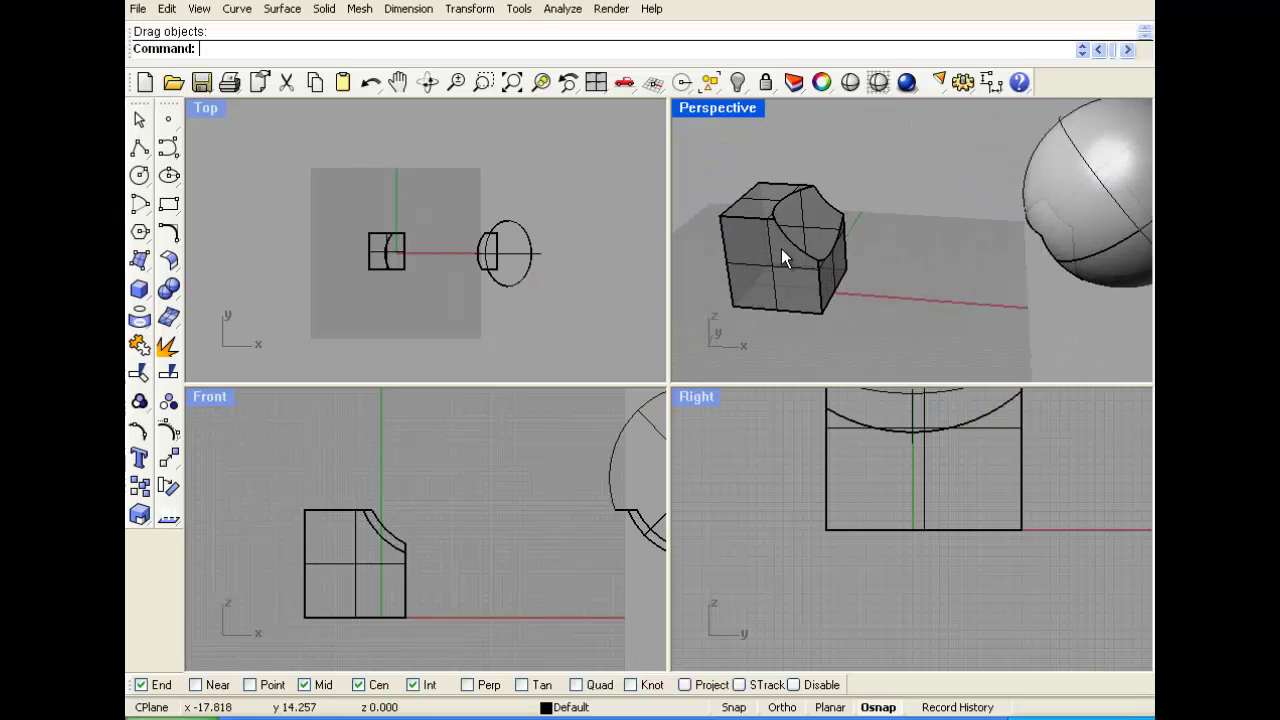
- Undo the drag, the explode and the Boolean union to restore the separate box and sphere
key(ctrl+z)
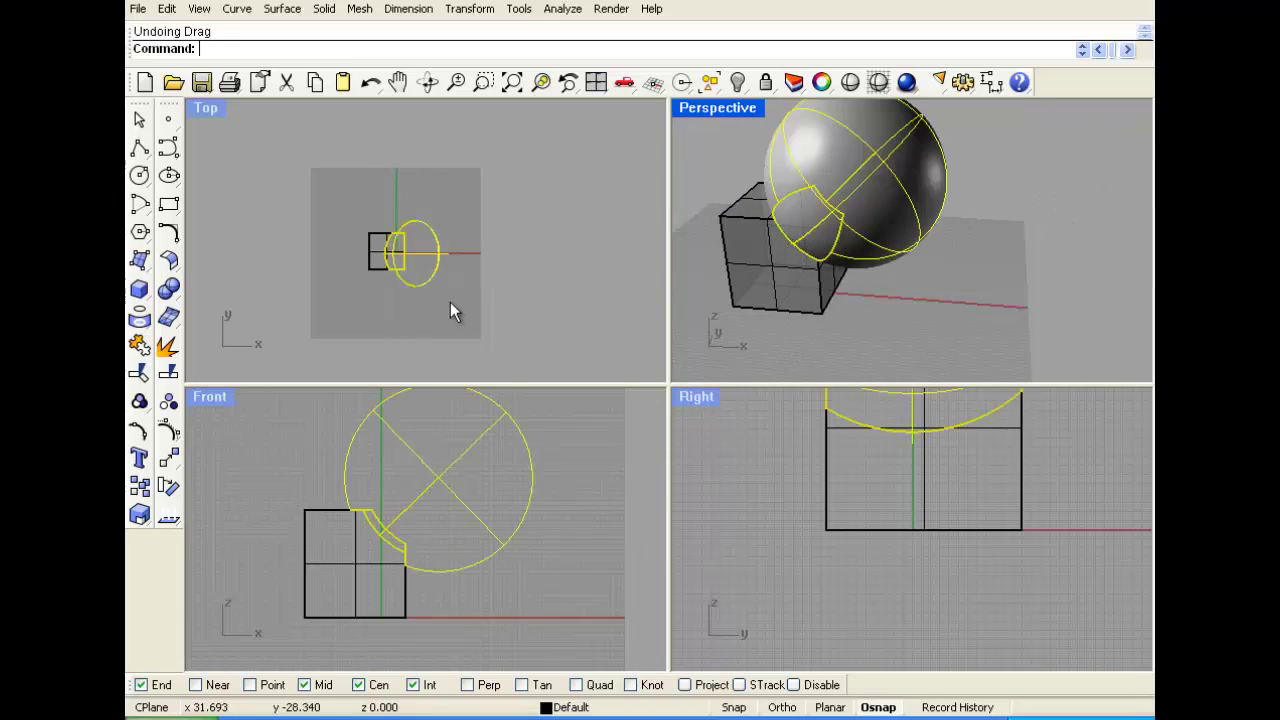
key(ctrl+z)
click(530, 285)
key(ctrl+z)
- Make a second box-and-sphere pair by moving the originals toward negative X in the Top view and pasting a copy near the origin
click(368, 252)
drag(368, 252, 286, 251)
key(ctrl+v)
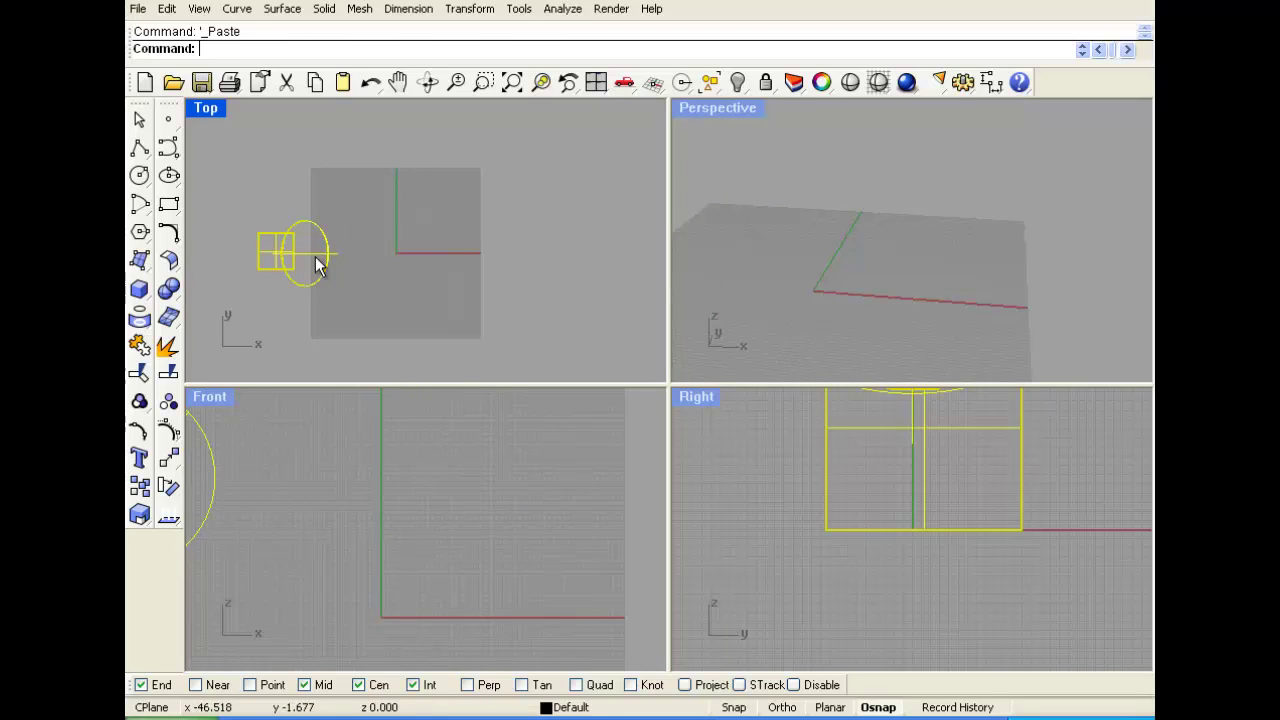
click(777, 243)
click(925, 282)
scroll(818, 290, down, 3)
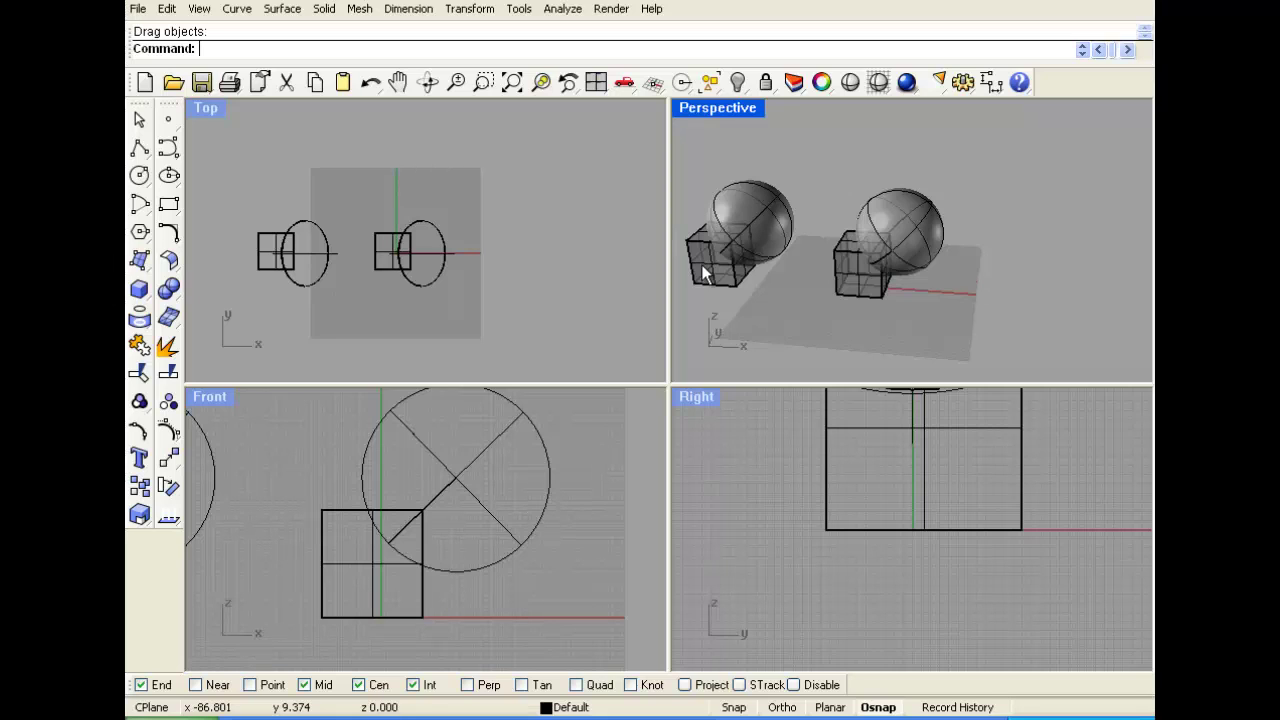
- Subtract the sphere from the box near the origin with a Boolean difference, deleting the input, and inspect the cut
right_drag(814, 278, 880, 282)
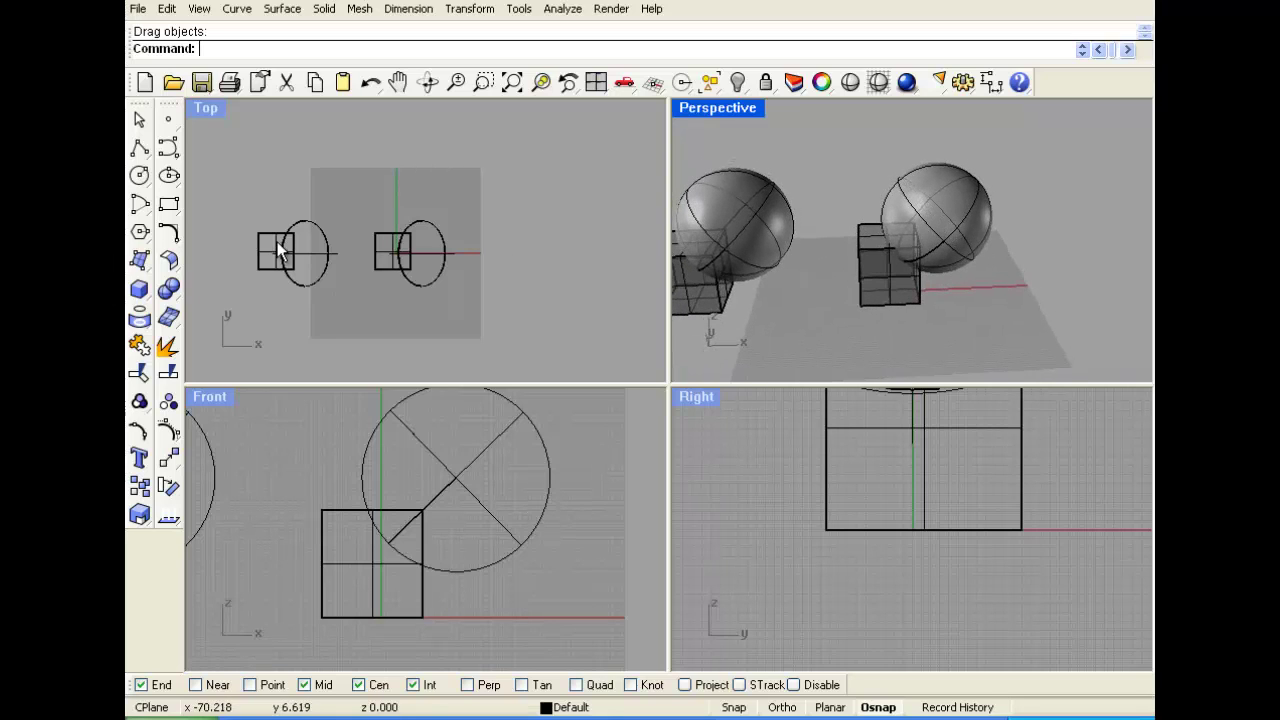
scroll(300, 250, down, 5)
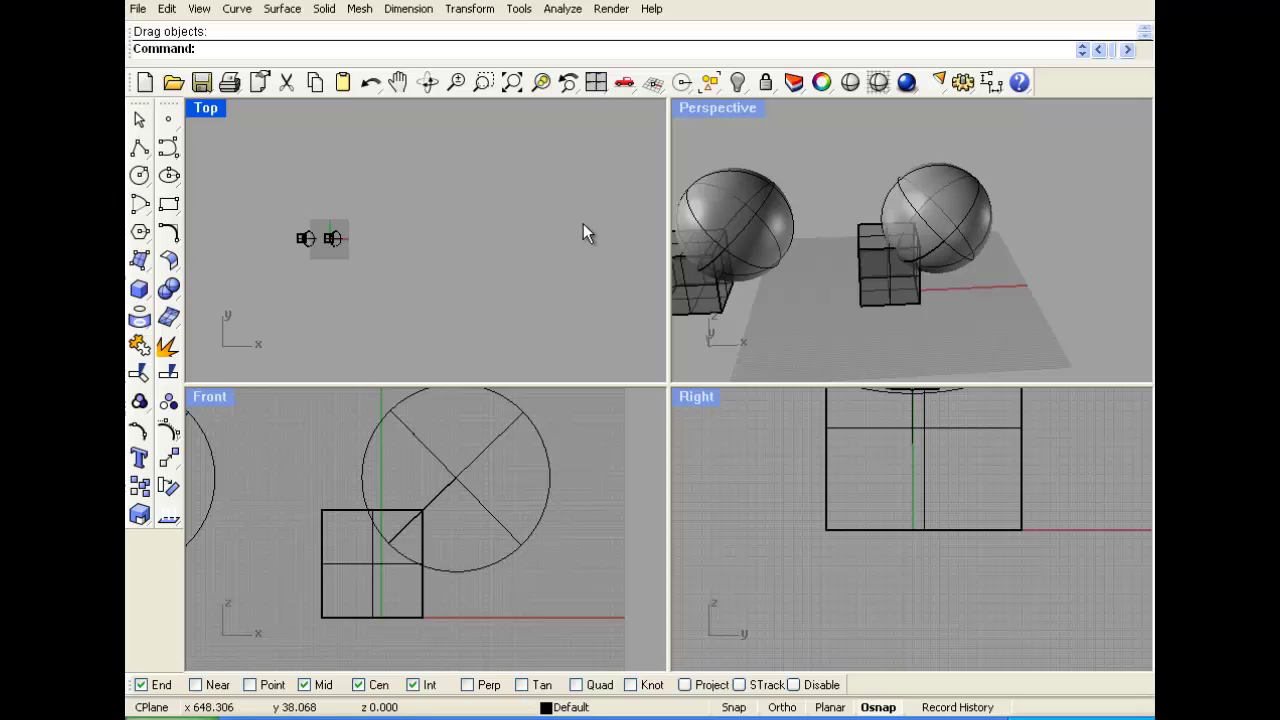
scroll(338, 254, up, 5)
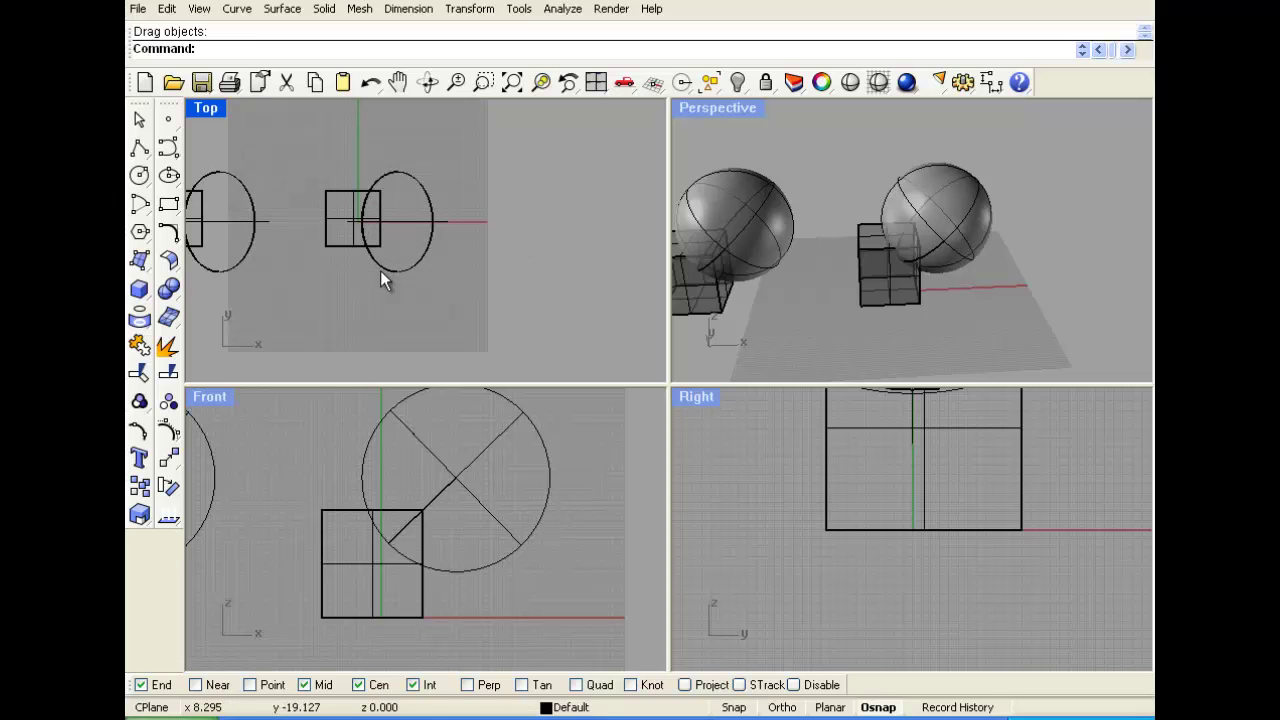
right_drag(851, 213, 956, 240)
right_drag(775, 171, 958, 253)
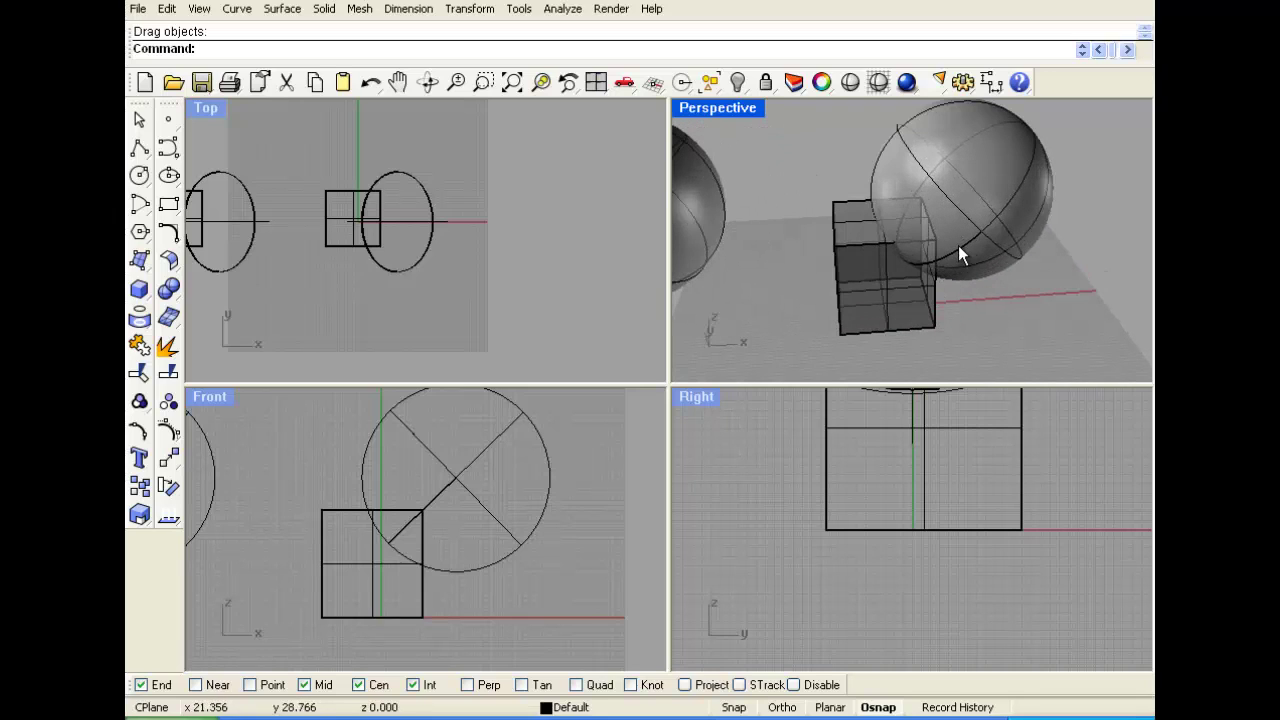
click(169, 289)
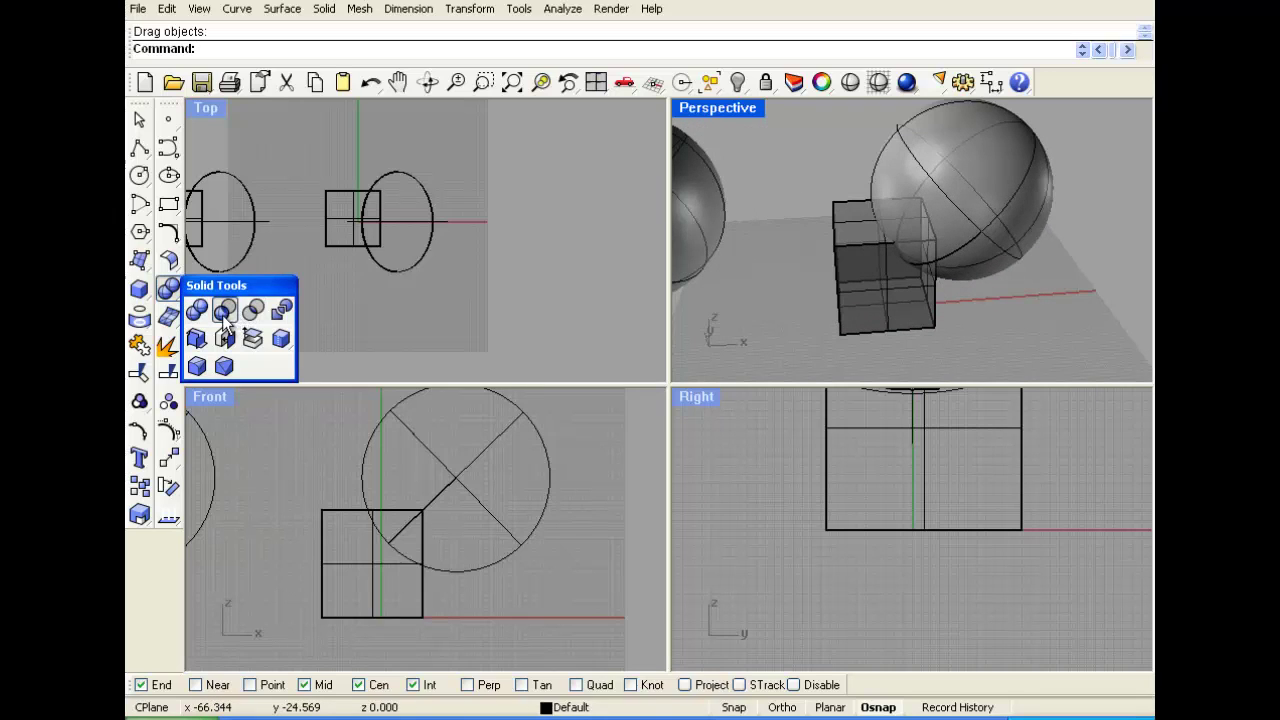
click(224, 312)
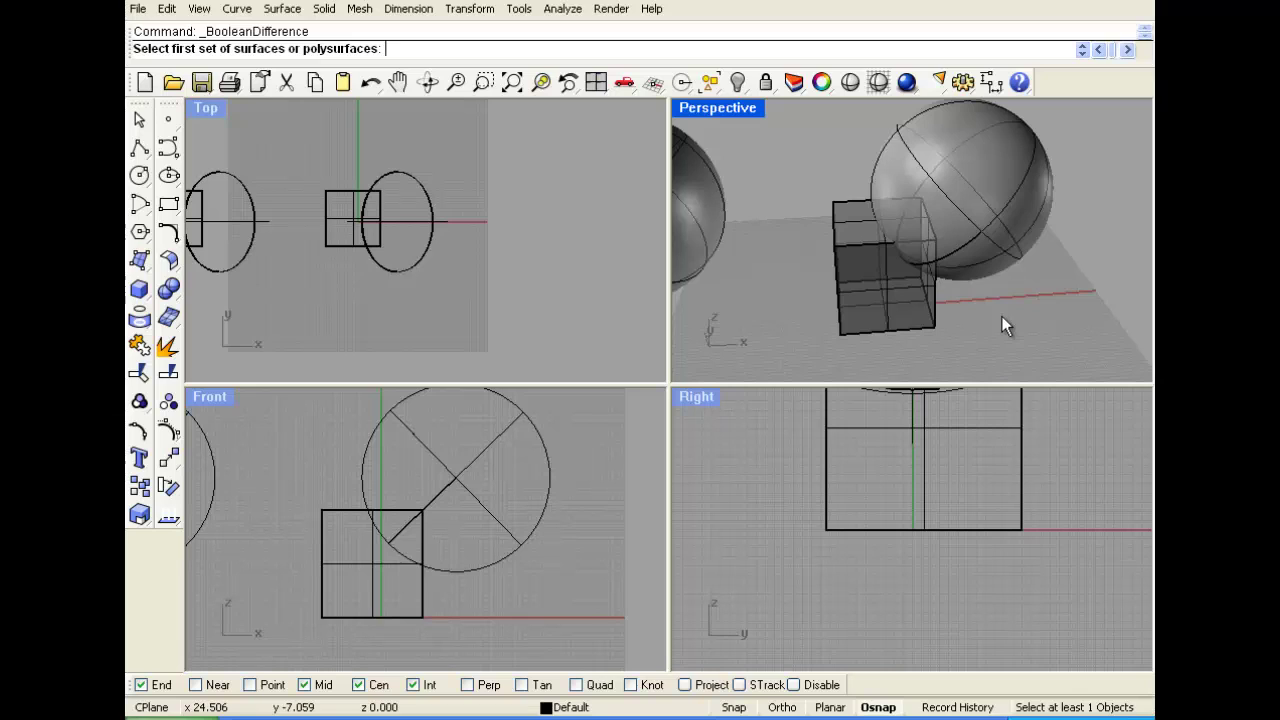
right_drag(872, 305, 933, 288)
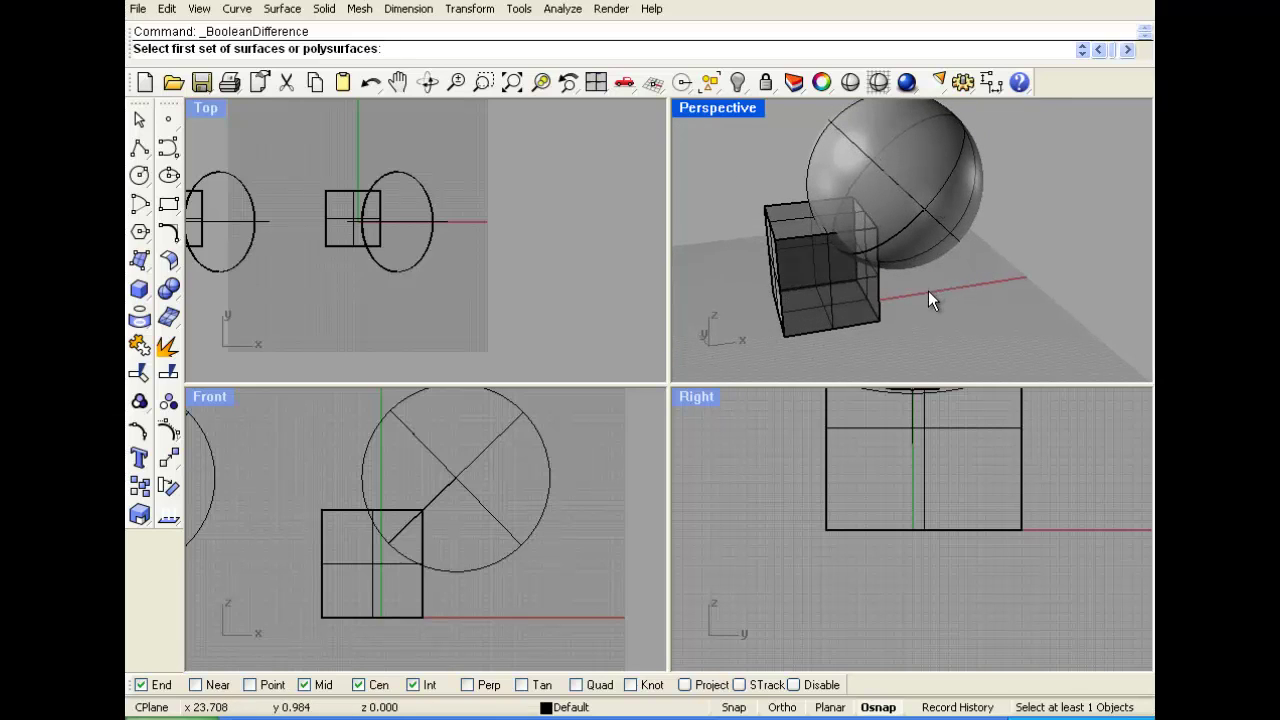
click(848, 222)
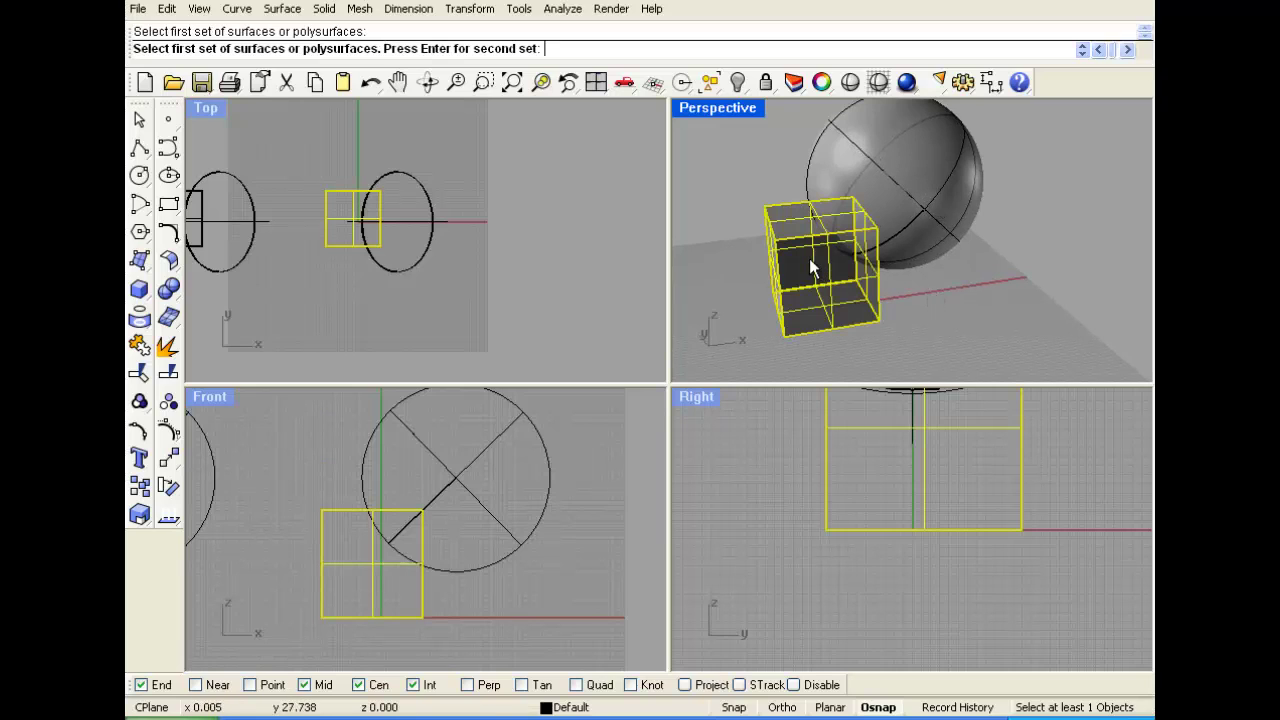
key(Return)
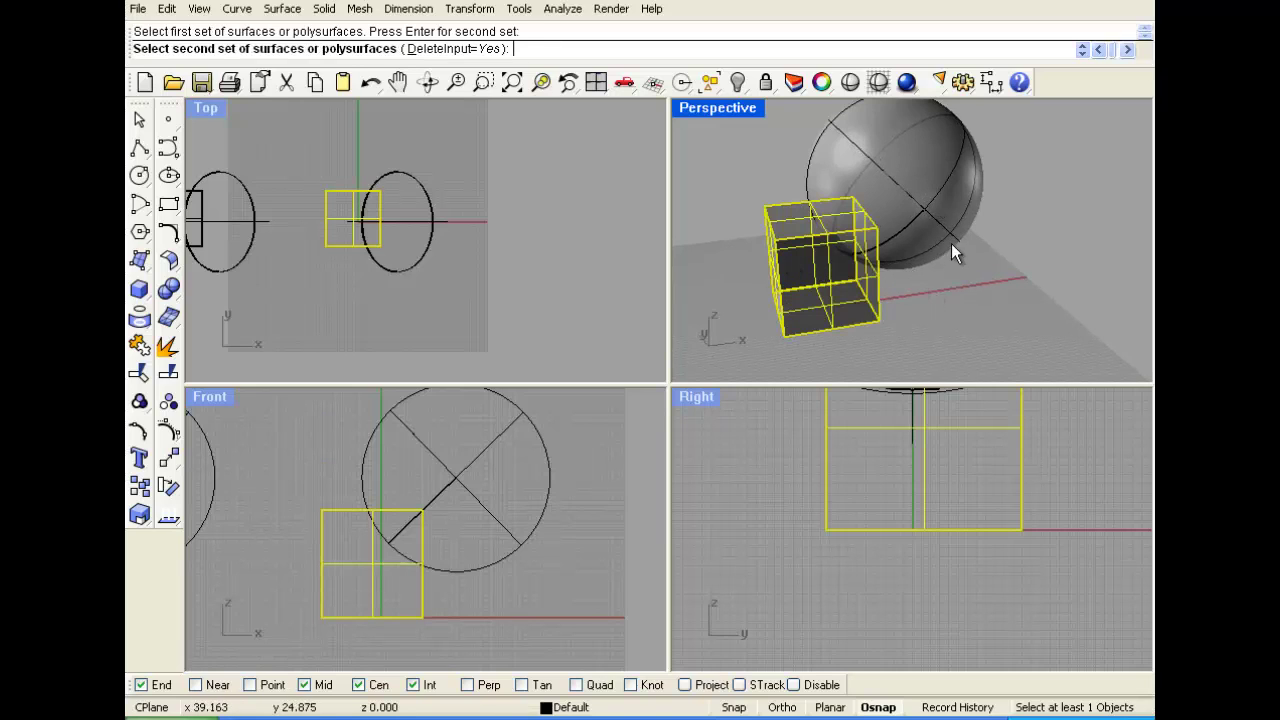
click(903, 163)
key(Return)
right_drag(879, 258, 836, 268)
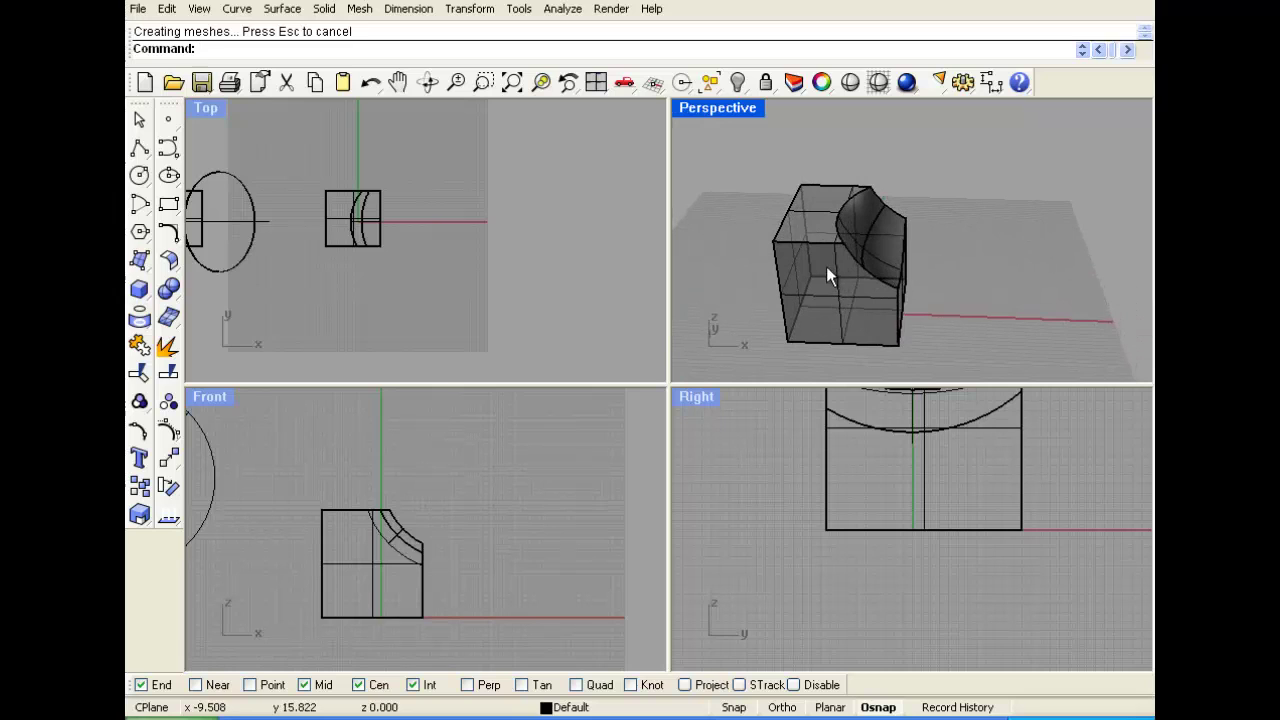
- Undo the Boolean difference and deselect the restored box and sphere
key(ctrl+z)
key(Escape)
right_drag(769, 281, 872, 262)
click(872, 262)
click(969, 190)
click(768, 265)
right_drag(742, 257, 728, 260)
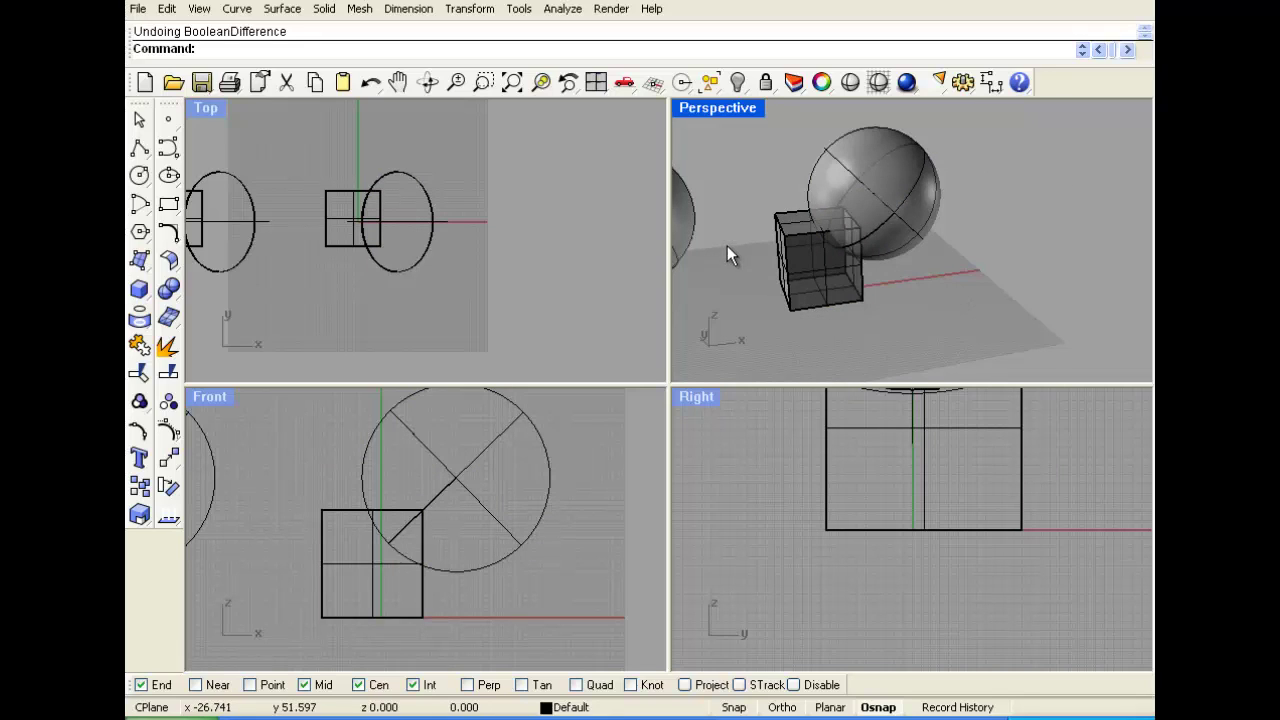
right_drag(849, 309, 827, 225)
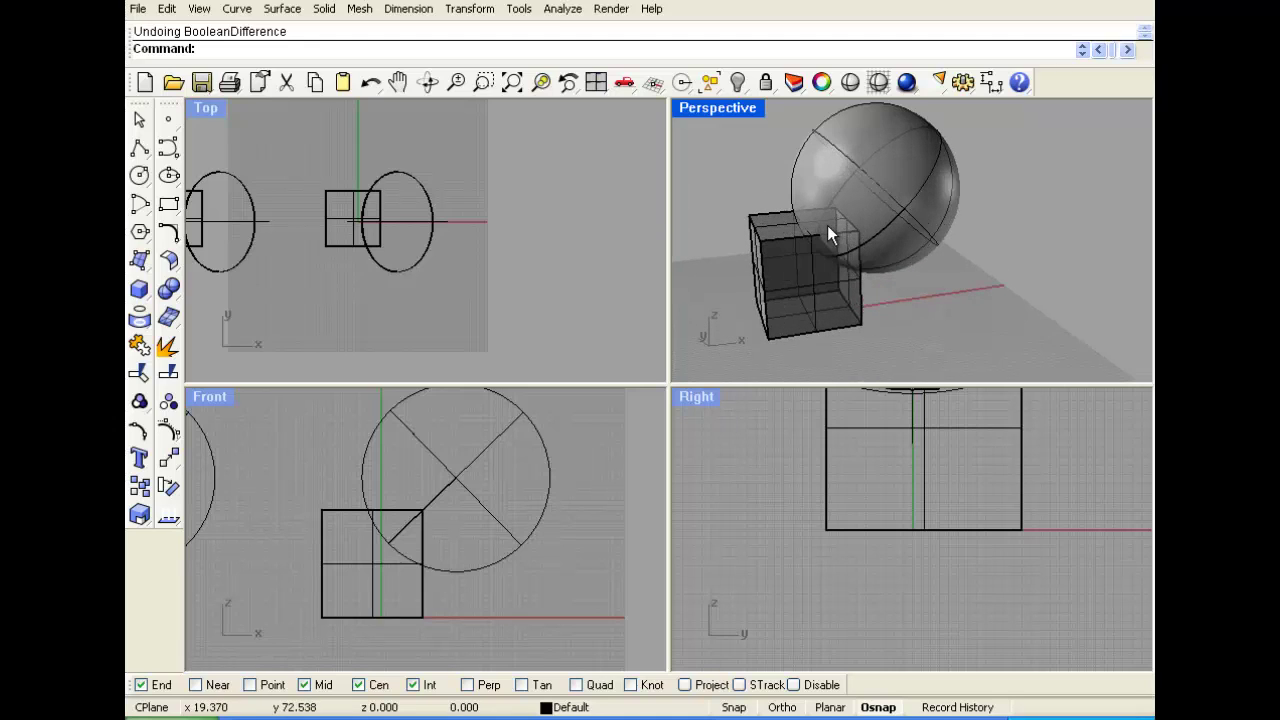
- Repeat the Boolean difference with the box as the first set and the sphere as the second set
right_click(888, 295)
click(789, 281)
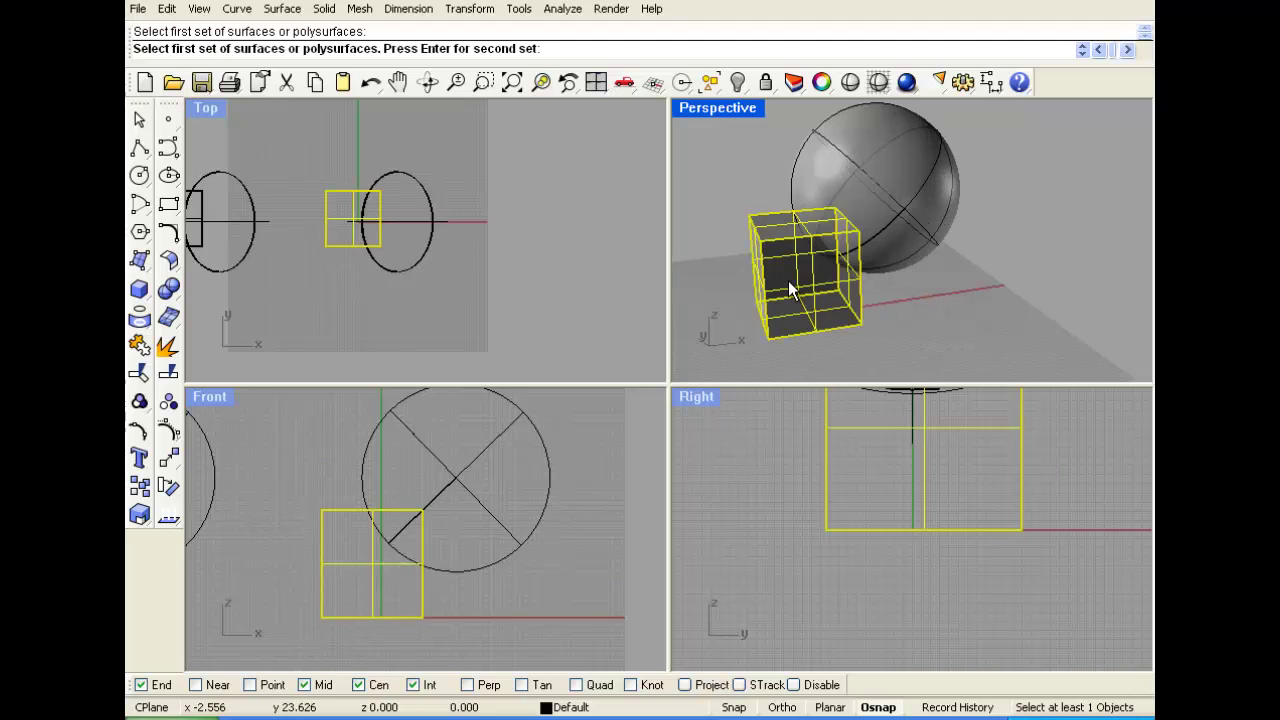
right_click(789, 289)
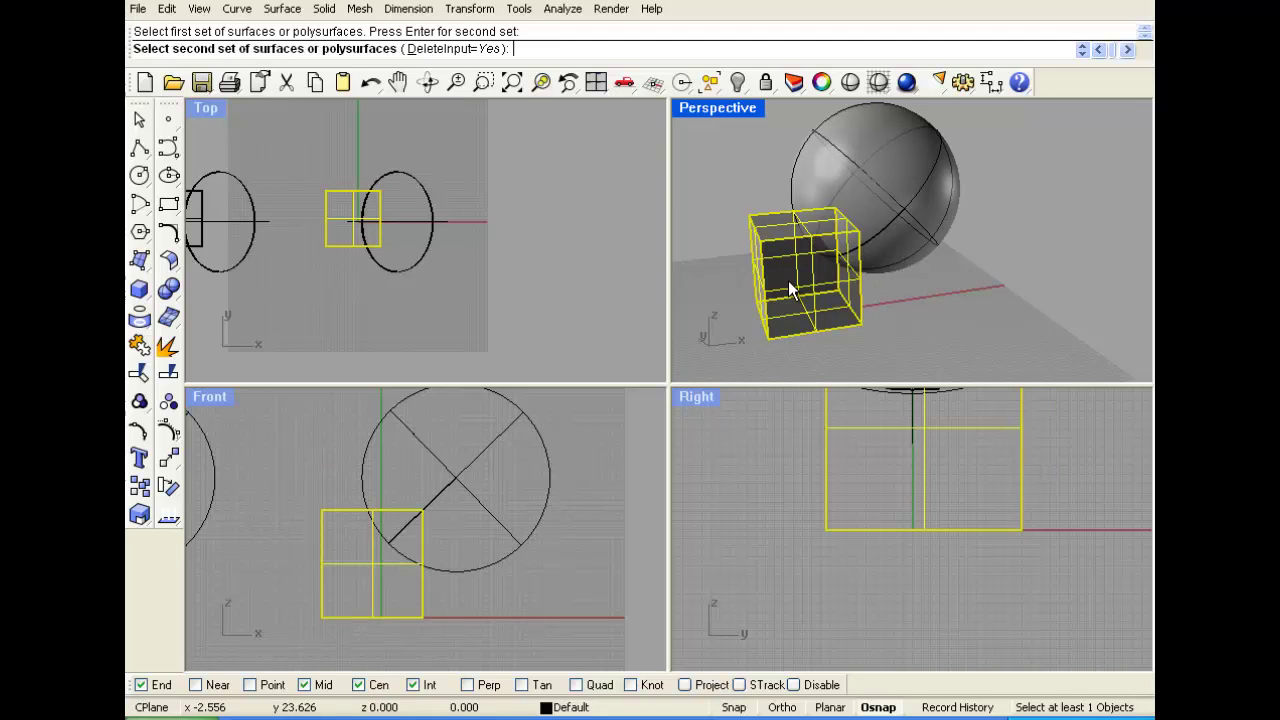
click(881, 184)
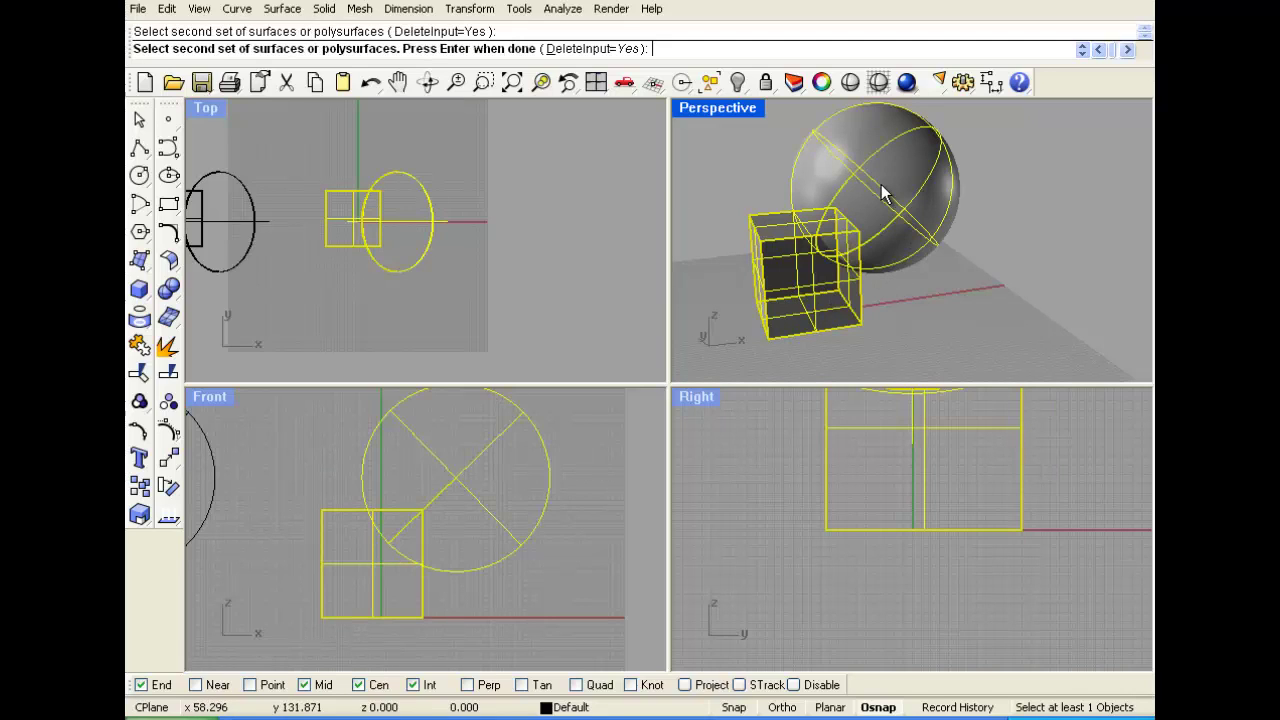
right_click(855, 228)
right_drag(861, 247, 802, 238)
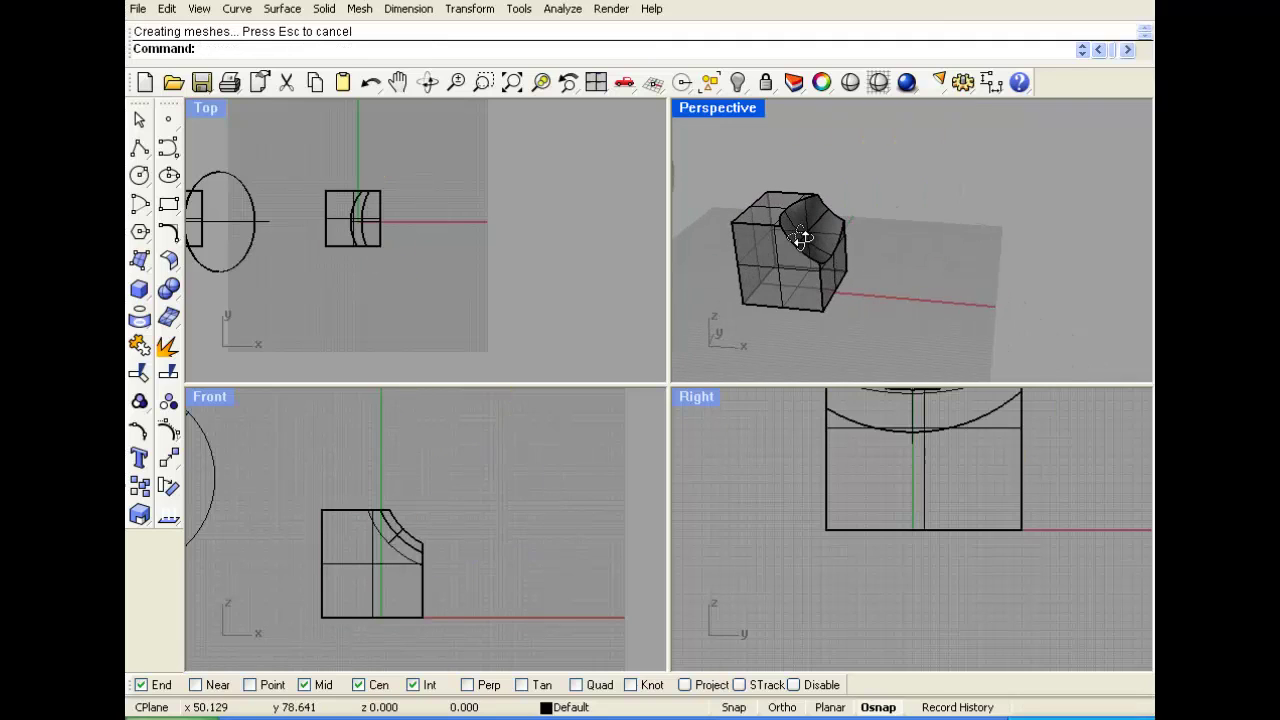
- Undo the repeated Boolean difference and clear the selection of both solids
key(ctrl+z)
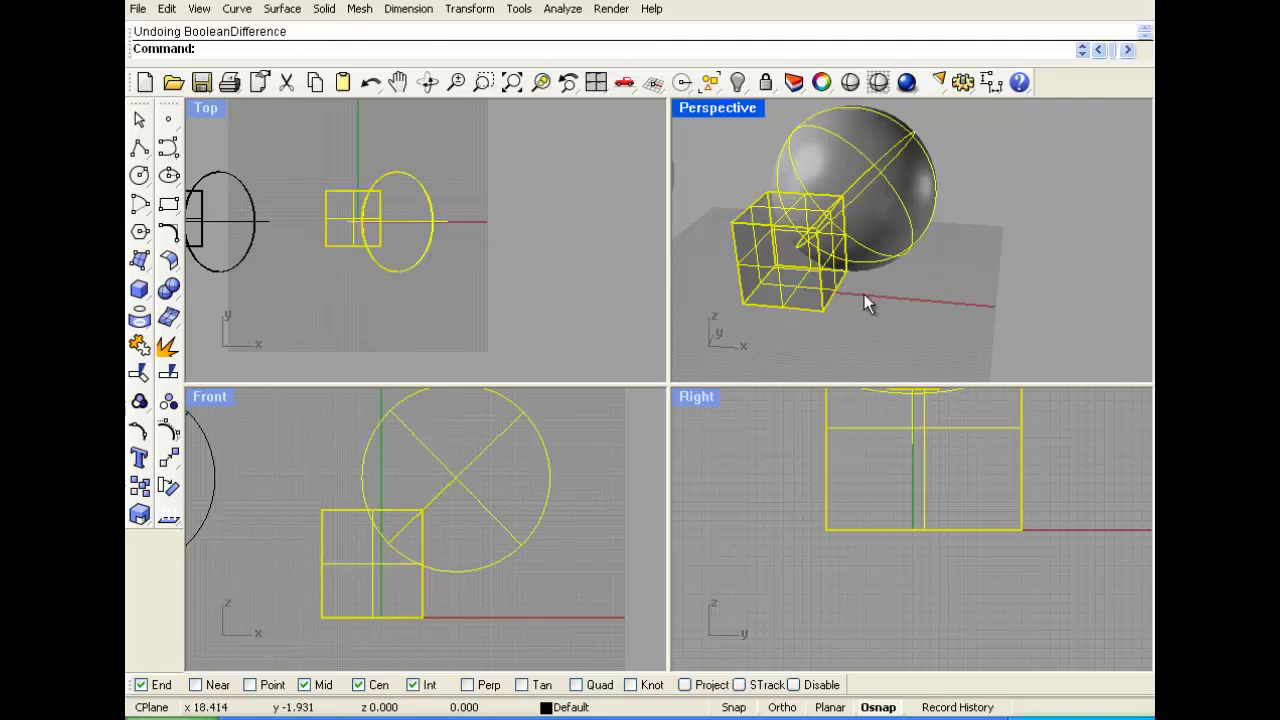
right_drag(869, 309, 914, 271)
click(914, 271)
click(791, 286)
click(563, 264)
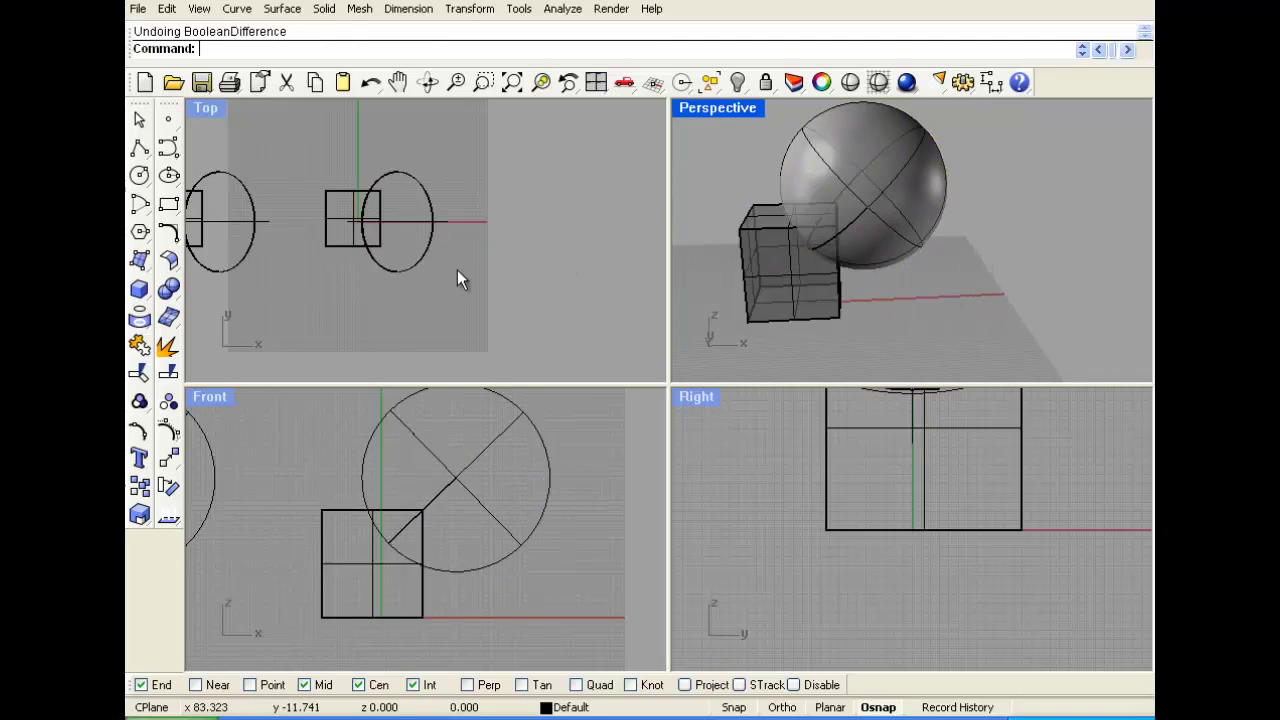
click(172, 290)
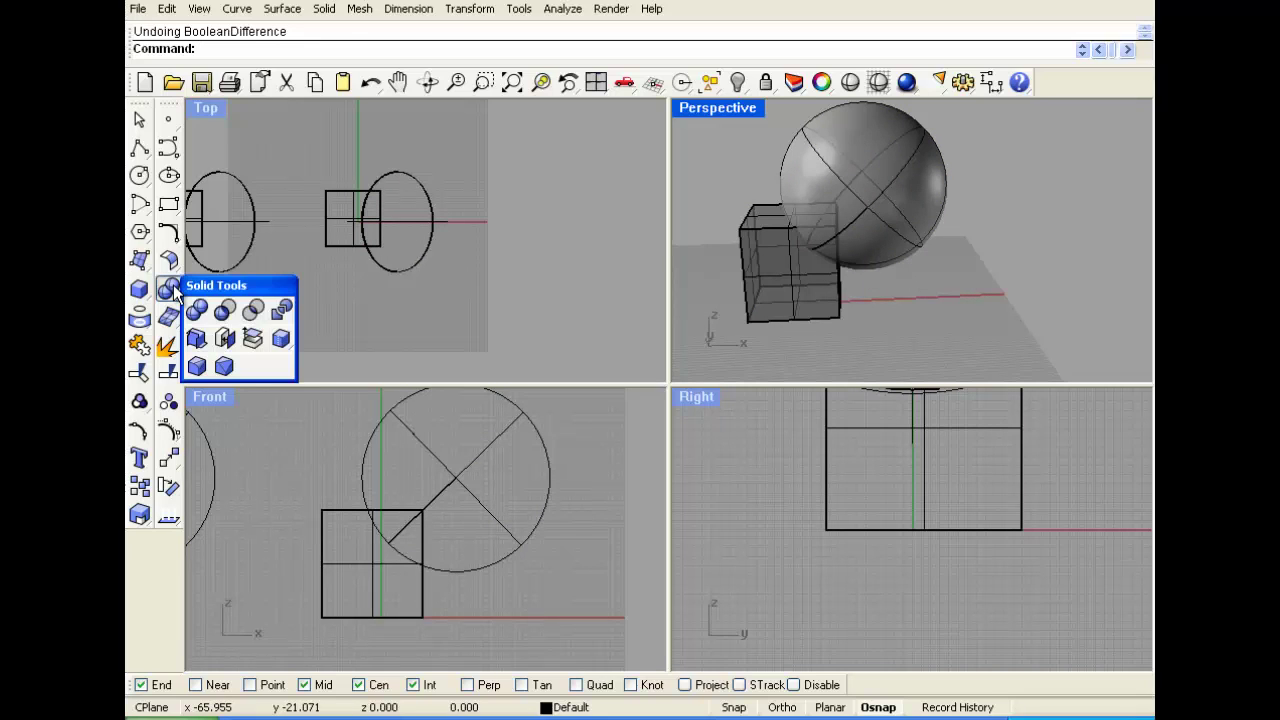
click(248, 308)
click(840, 197)
click(756, 262)
key(Return)
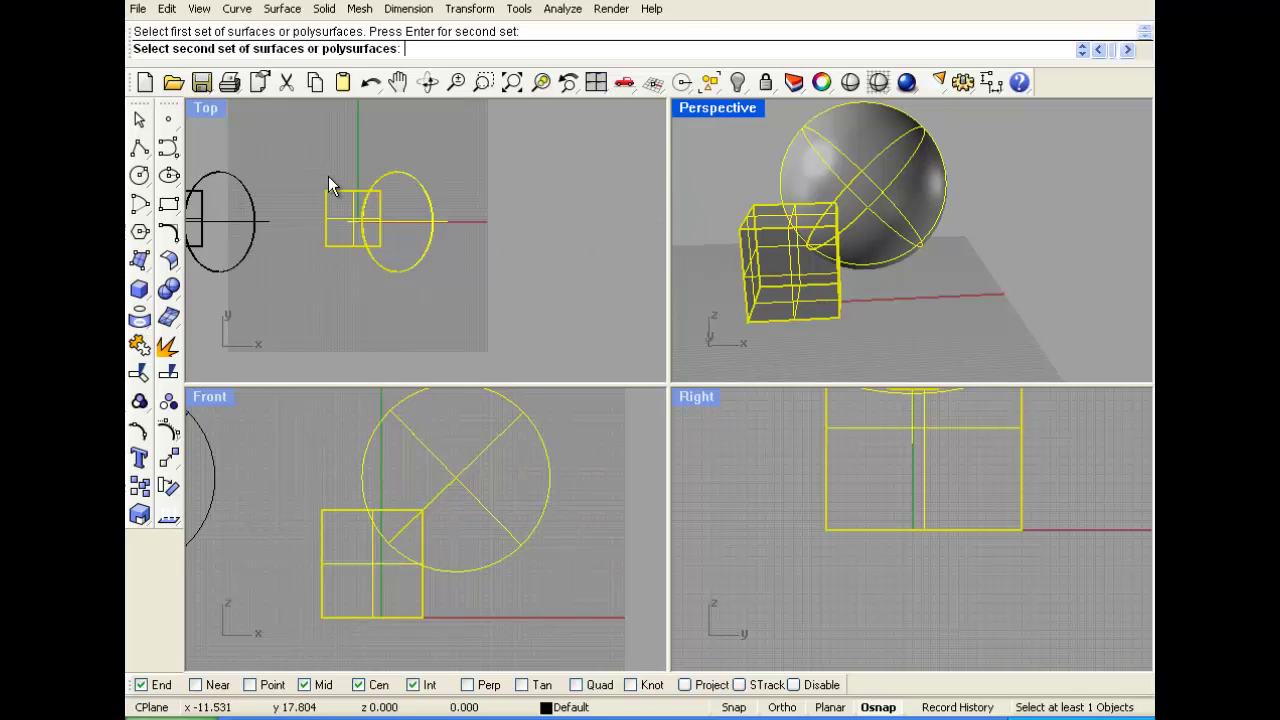
click(419, 205)
- Create the Boolean intersection of the sphere and the box near the origin, inspect it and undo it
key(Return)
click(802, 158)
key(Return)
click(754, 257)
key(Return)
right_drag(789, 229, 813, 202)
key(ctrl+z)
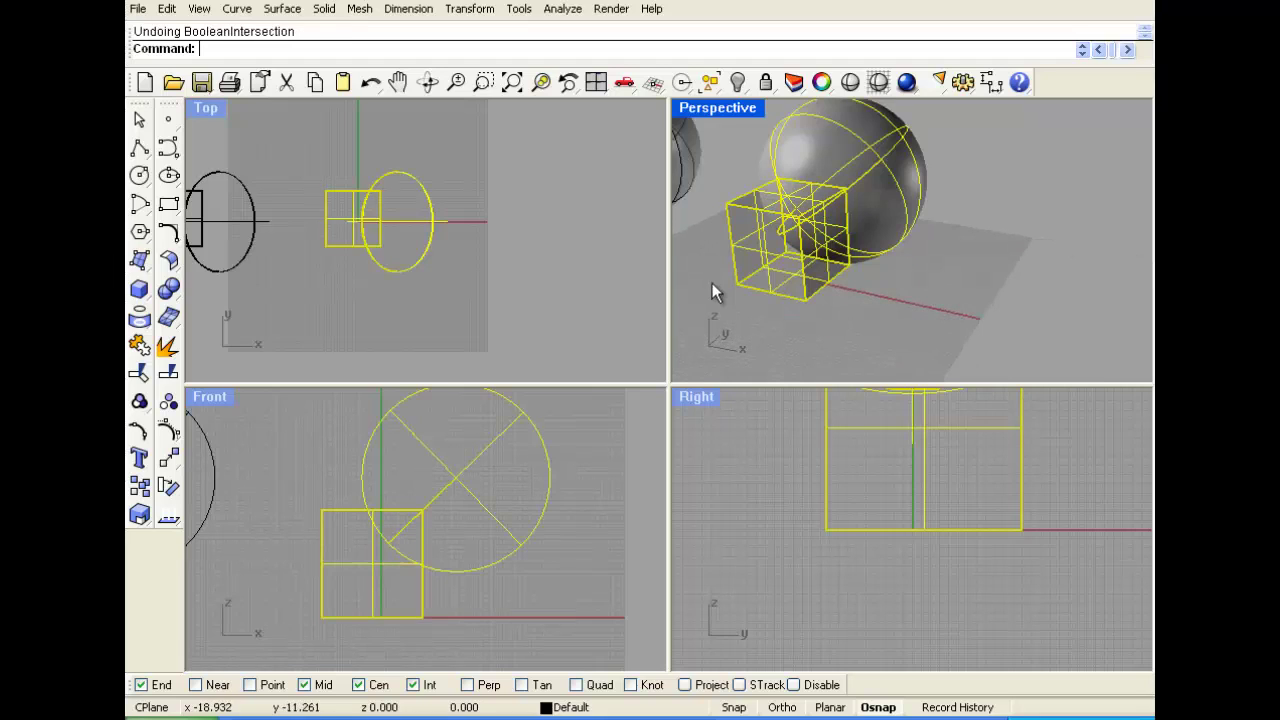
- Run Boolean Split on the overlapping box and sphere, using both the sphere and the box as cutting objects
click(175, 297)
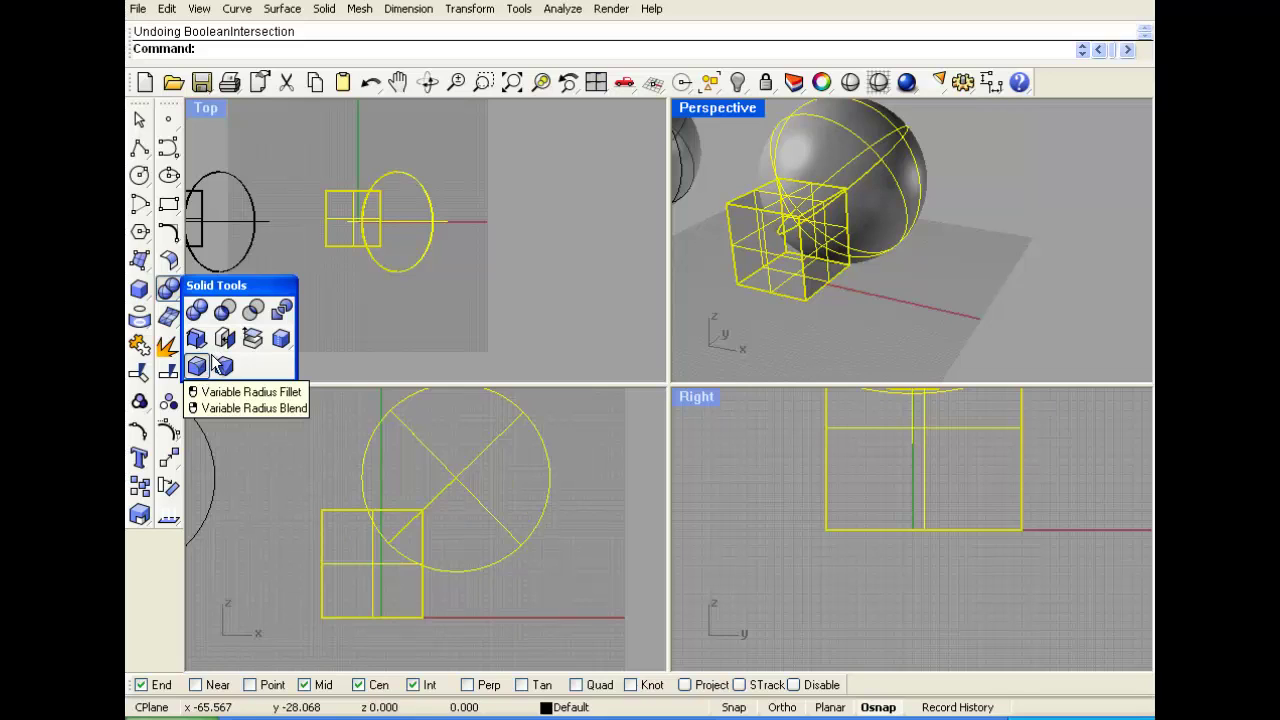
click(281, 312)
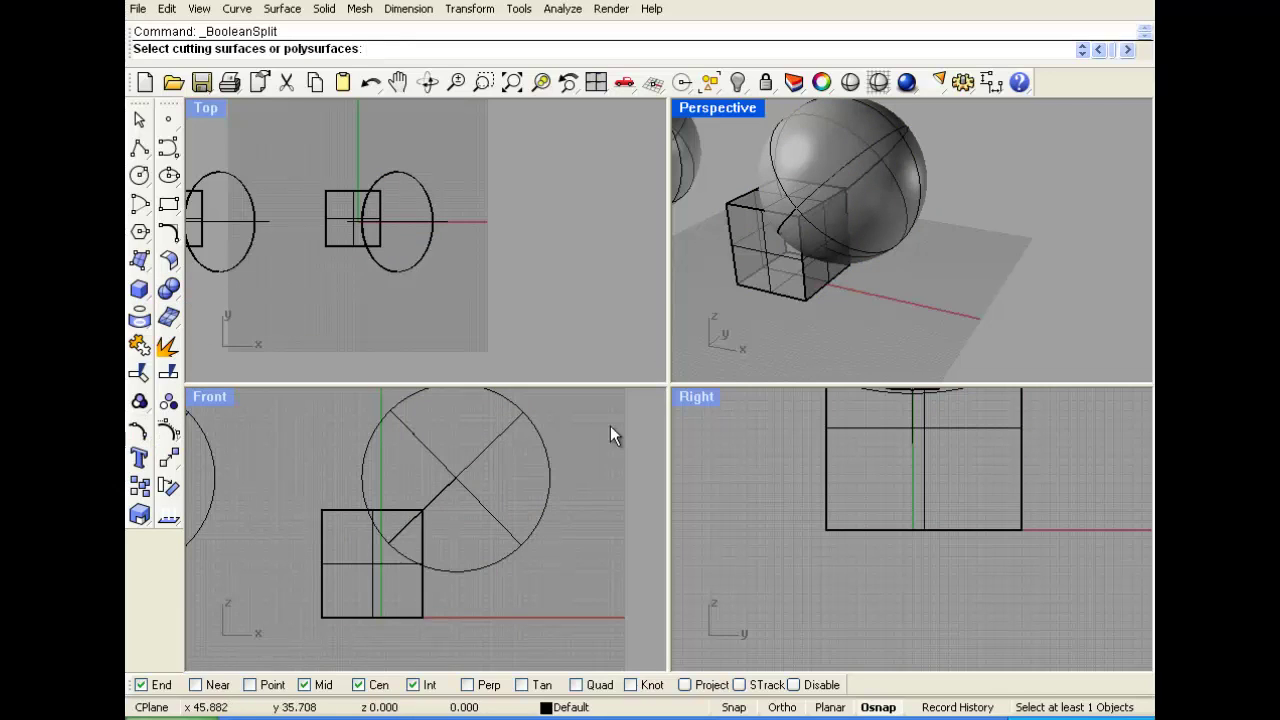
right_drag(731, 264, 804, 229)
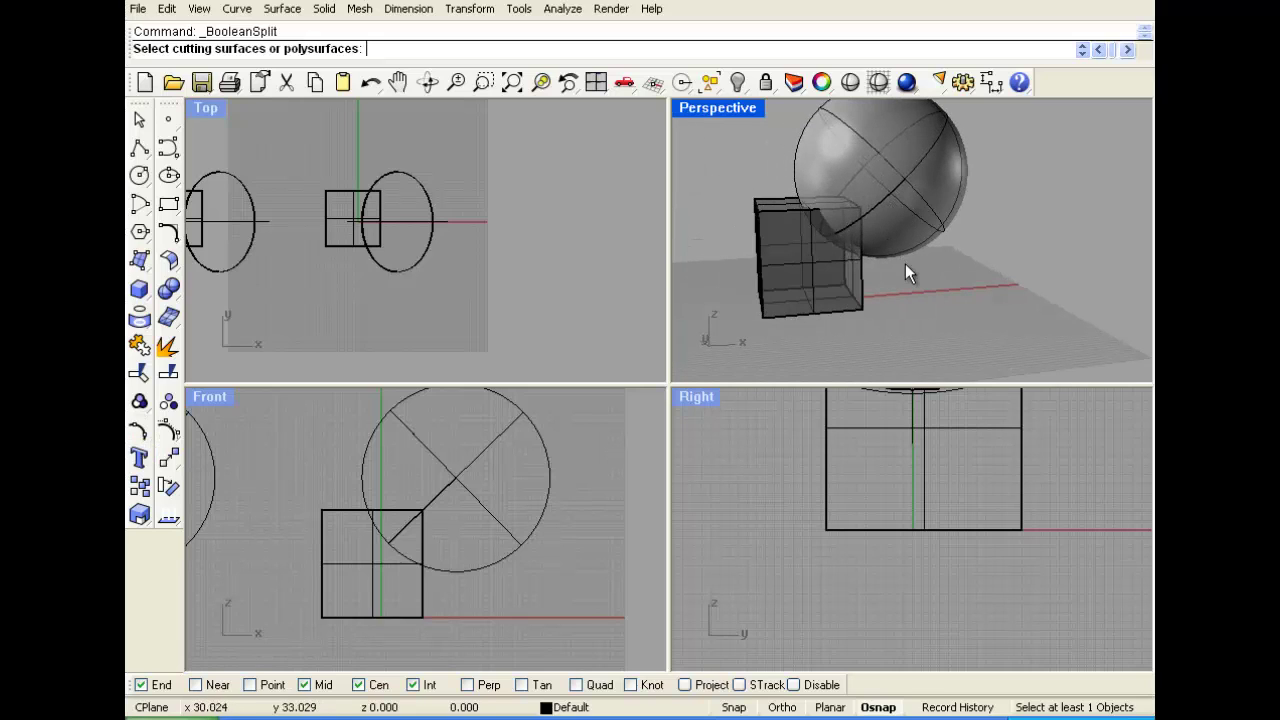
click(881, 205)
click(803, 269)
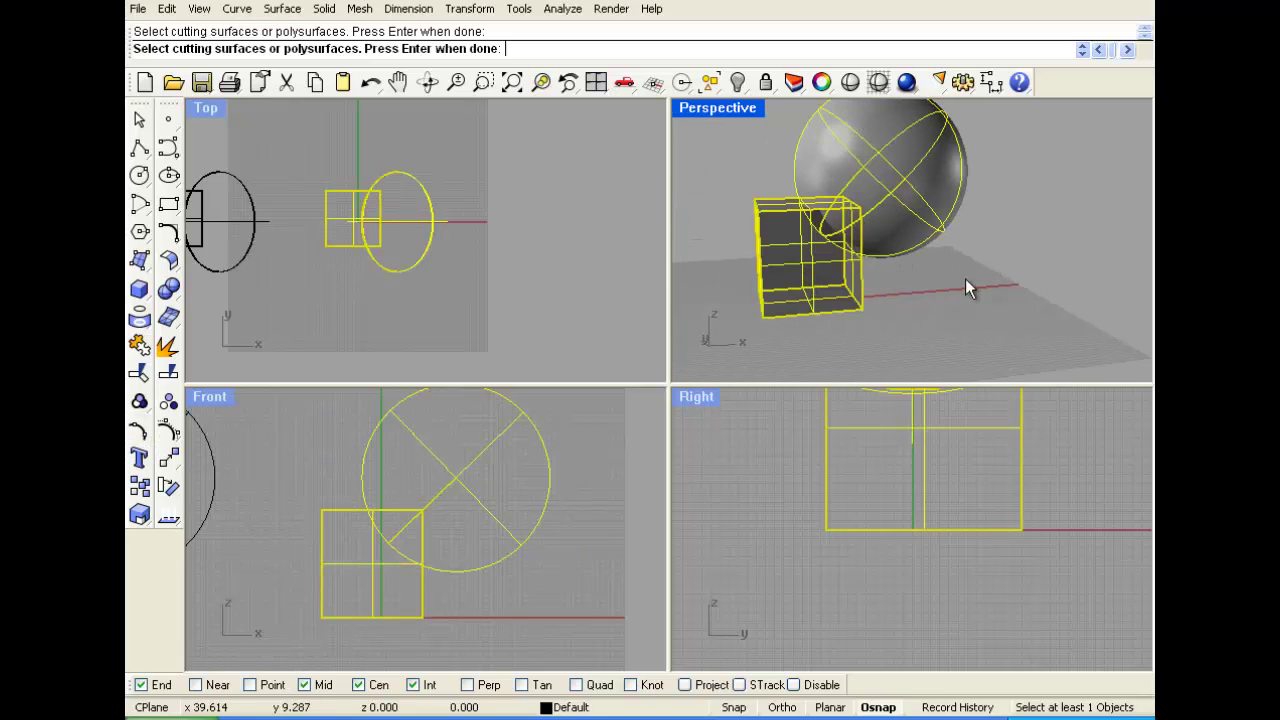
key(Return)
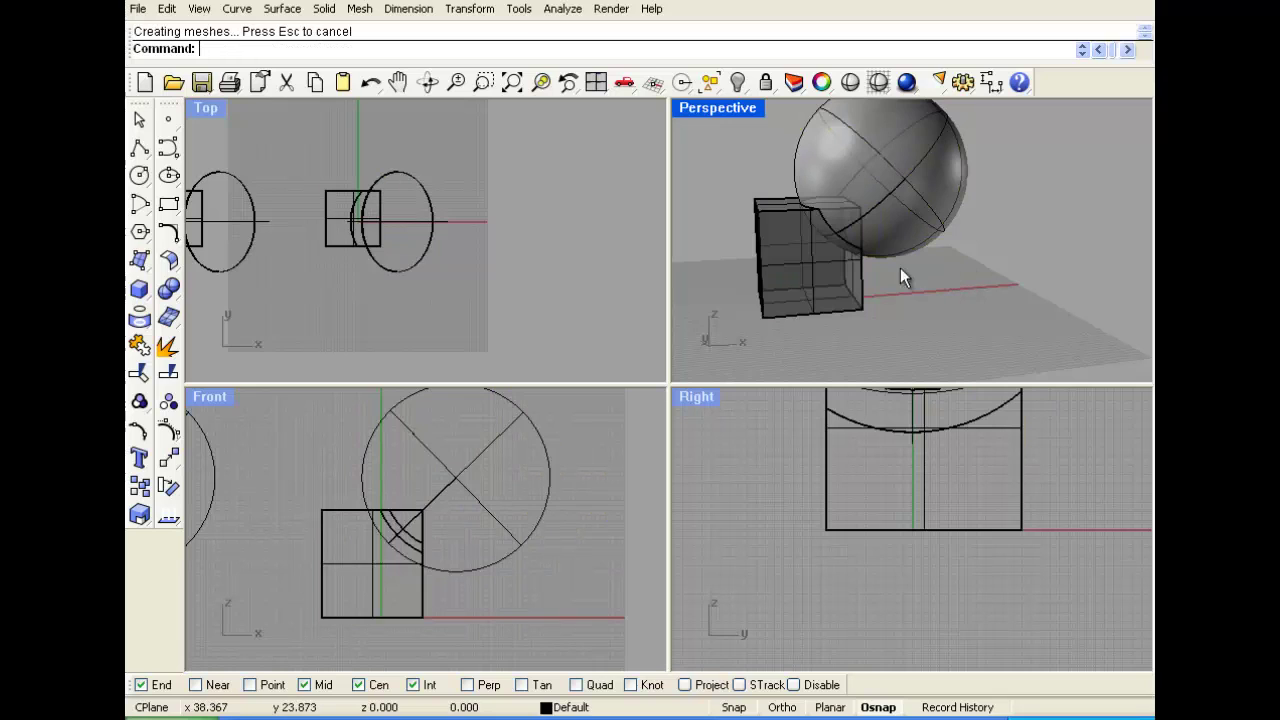
- Check the split box by selecting it, clear the selection and undo the Boolean split
click(809, 259)
click(976, 213)
key(ctrl+z)
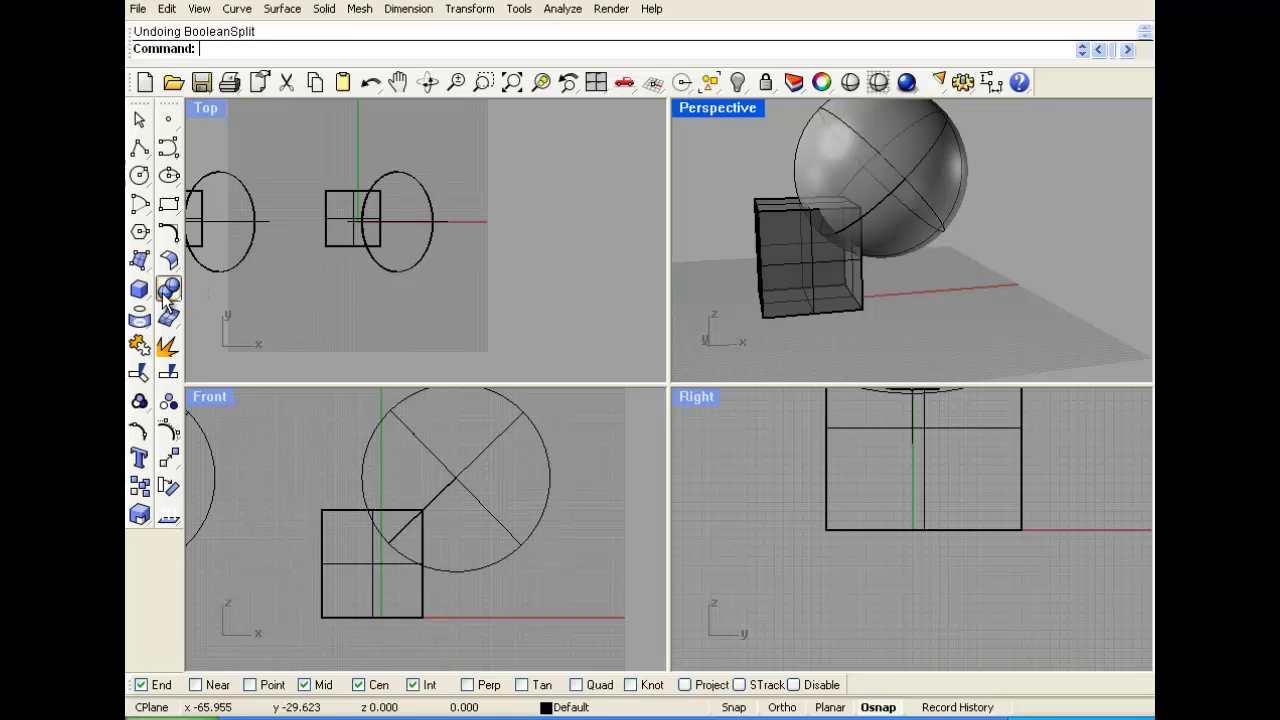
- Run Boolean 2 Objects on the overlapping box and sphere near the origin
click(167, 291)
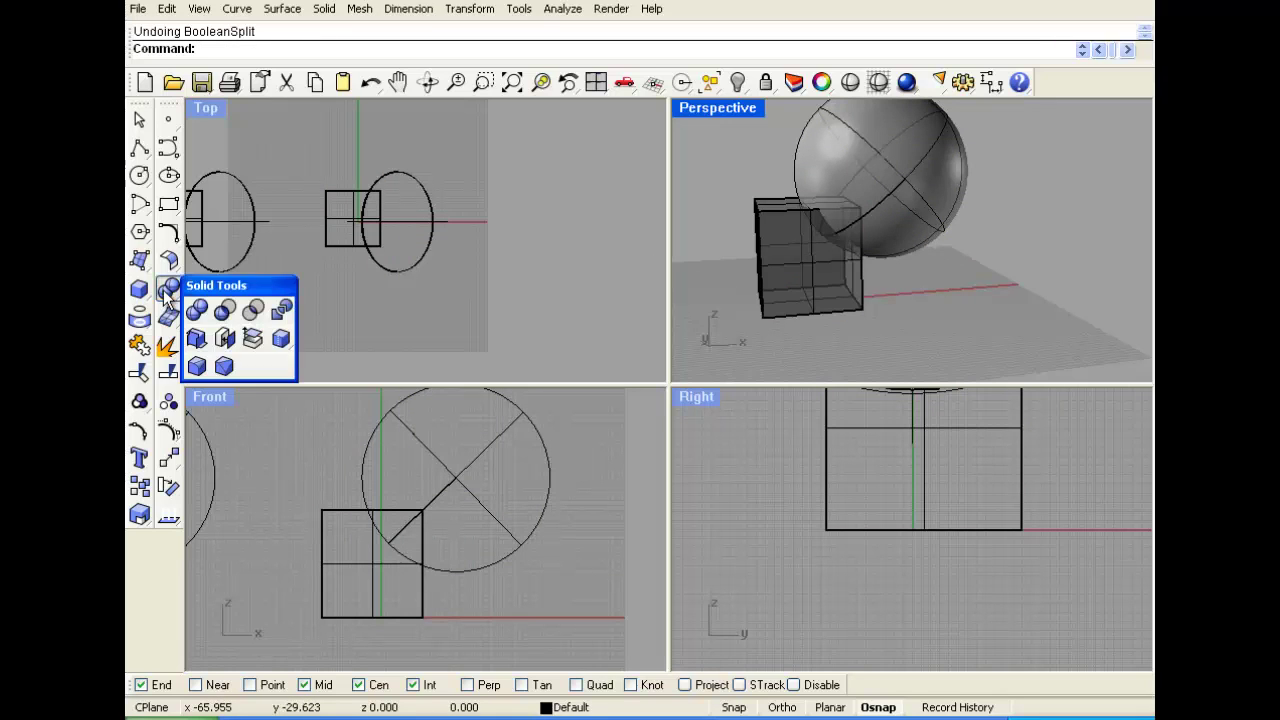
right_click(281, 314)
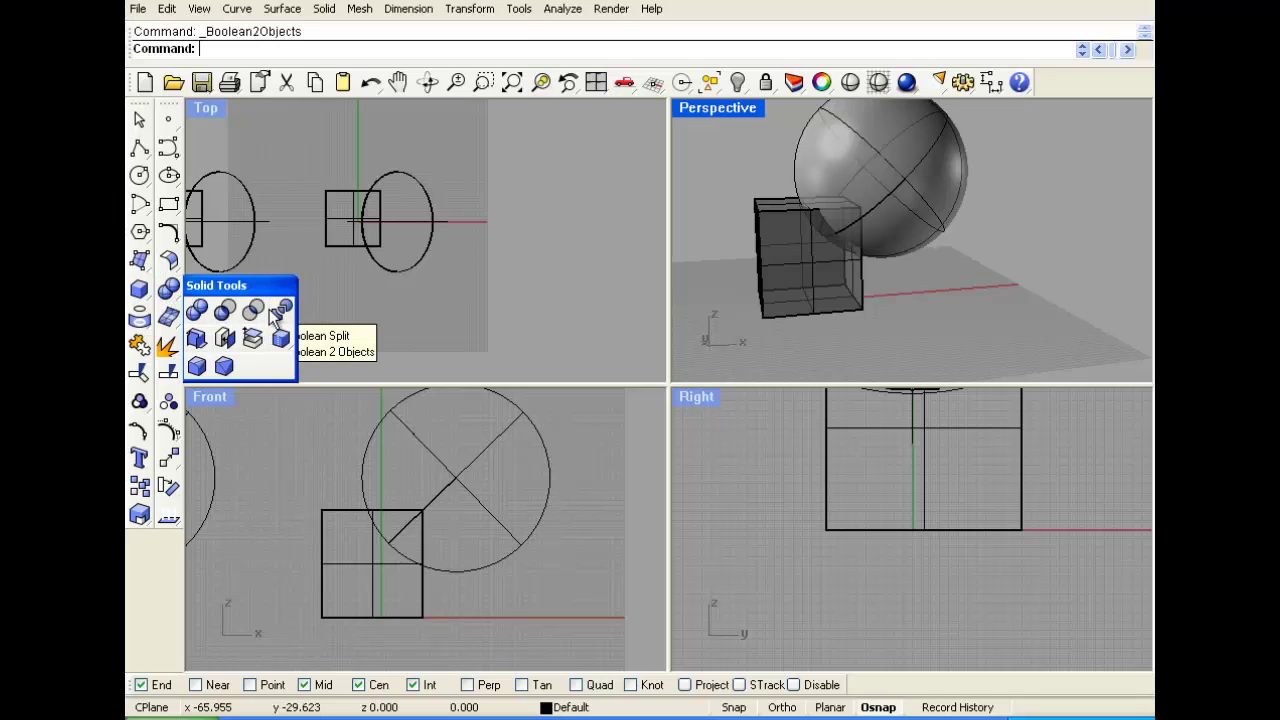
click(752, 226)
click(792, 253)
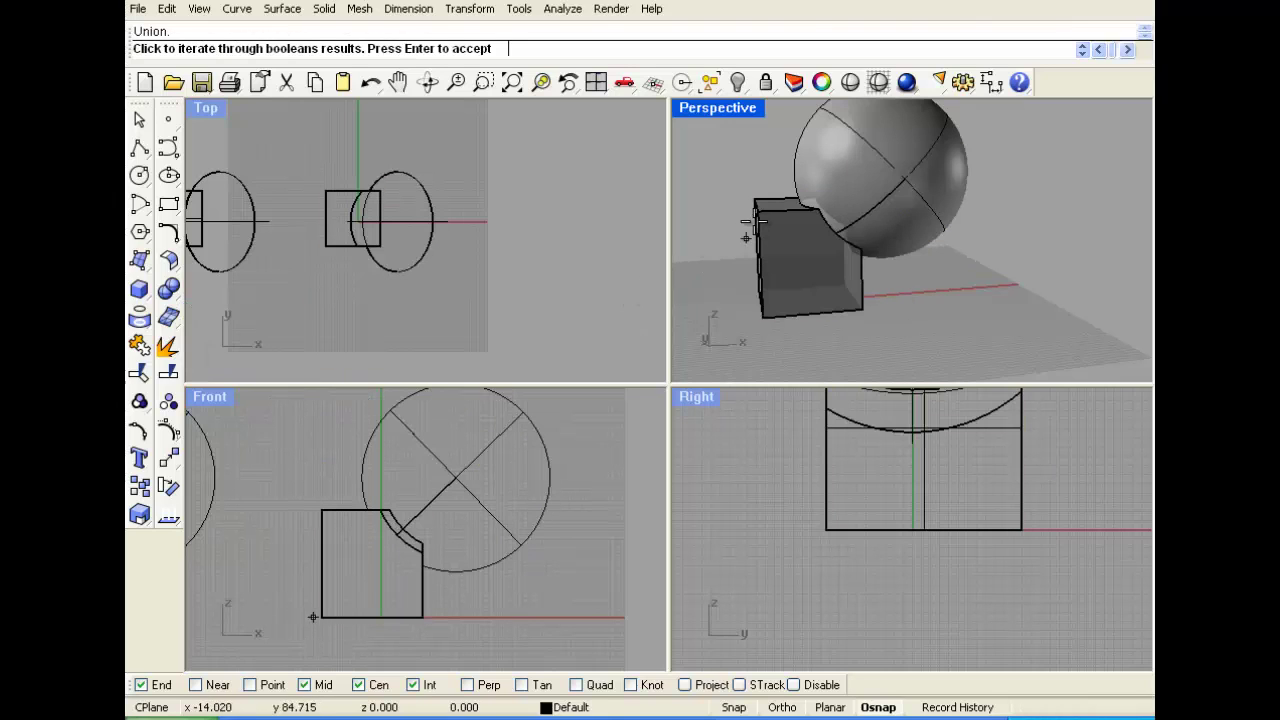
- Cycle through the possible Boolean results several times and accept the one that cuts the box out of the sphere
click(757, 181)
click(770, 178)
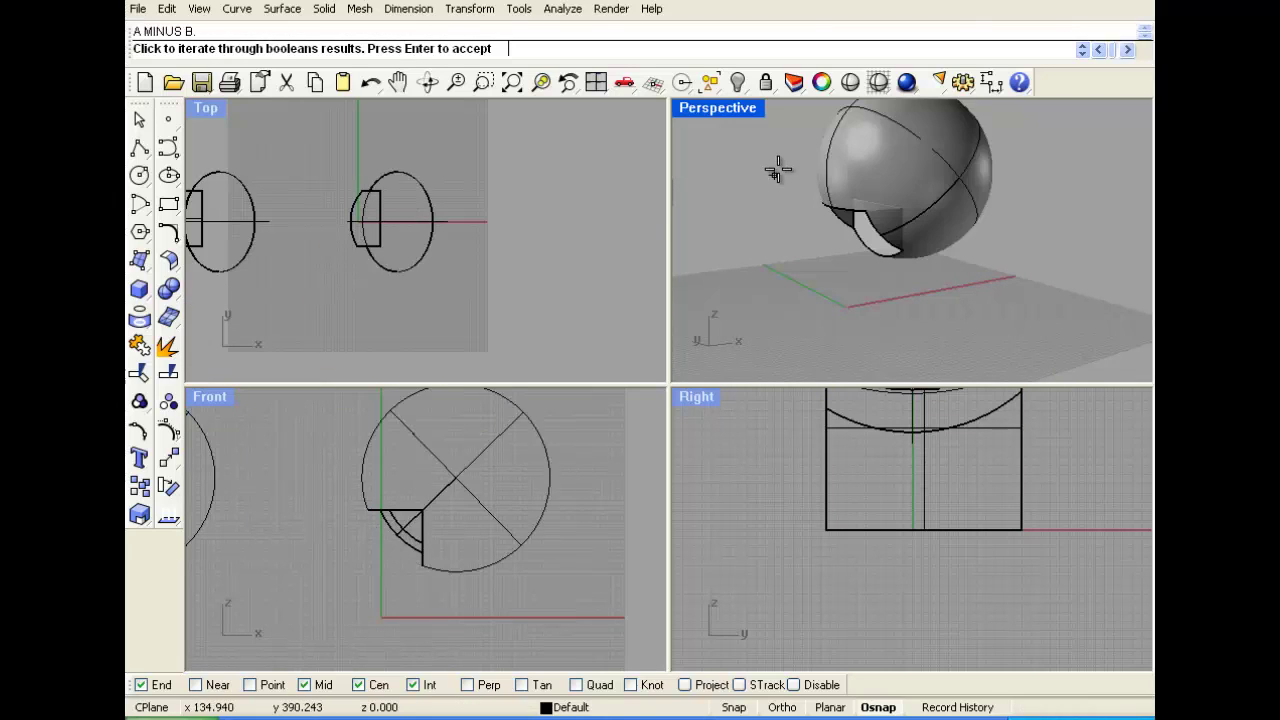
click(772, 168)
click(777, 187)
click(778, 183)
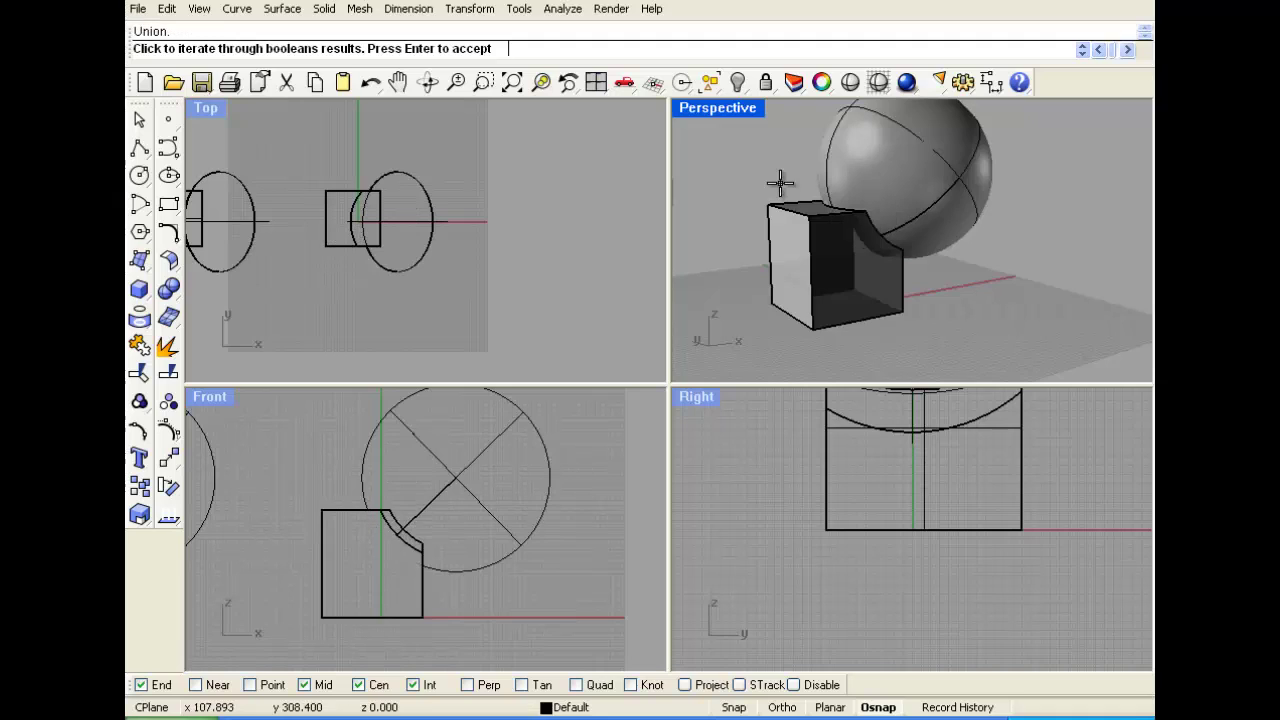
click(780, 182)
click(780, 182)
click(780, 183)
click(780, 183)
click(781, 186)
click(780, 183)
click(780, 183)
key(Return)
scroll(888, 210, down, 3)
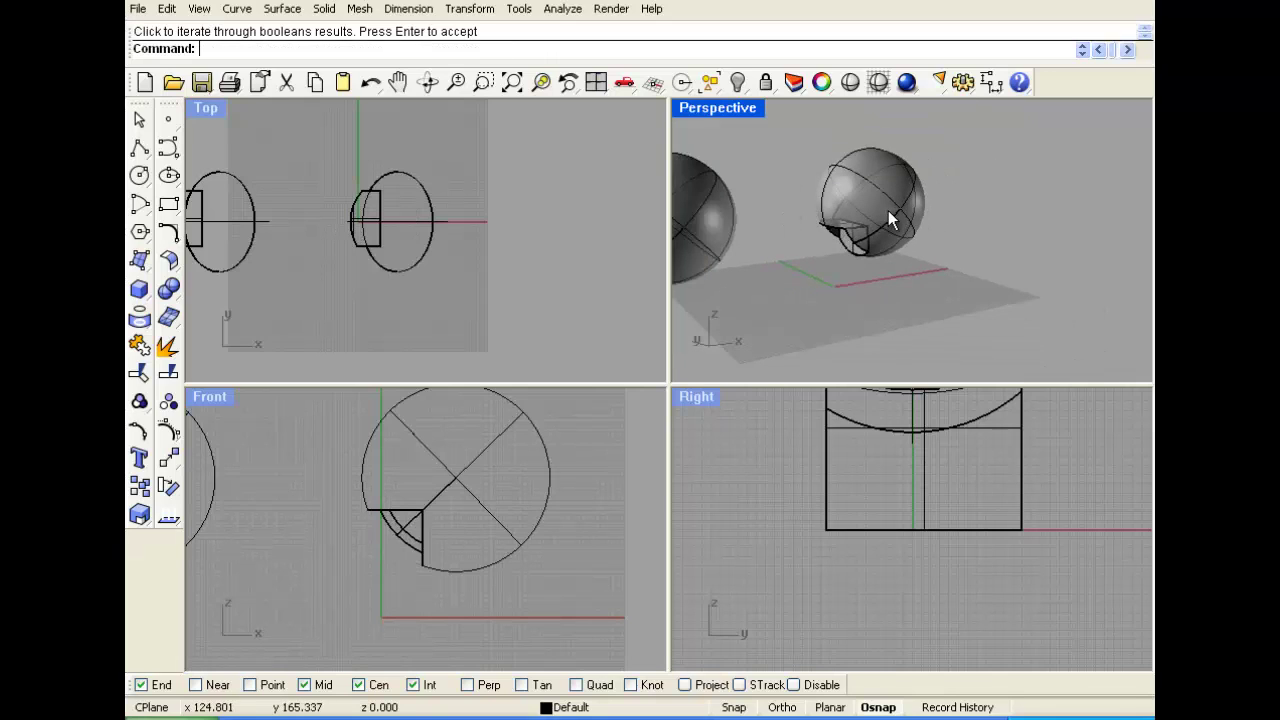
- Undo the Boolean 2 Objects result and delete the box and sphere near the origin
key(ctrl+z)
scroll(928, 247, up, 3)
scroll(920, 241, down, 3)
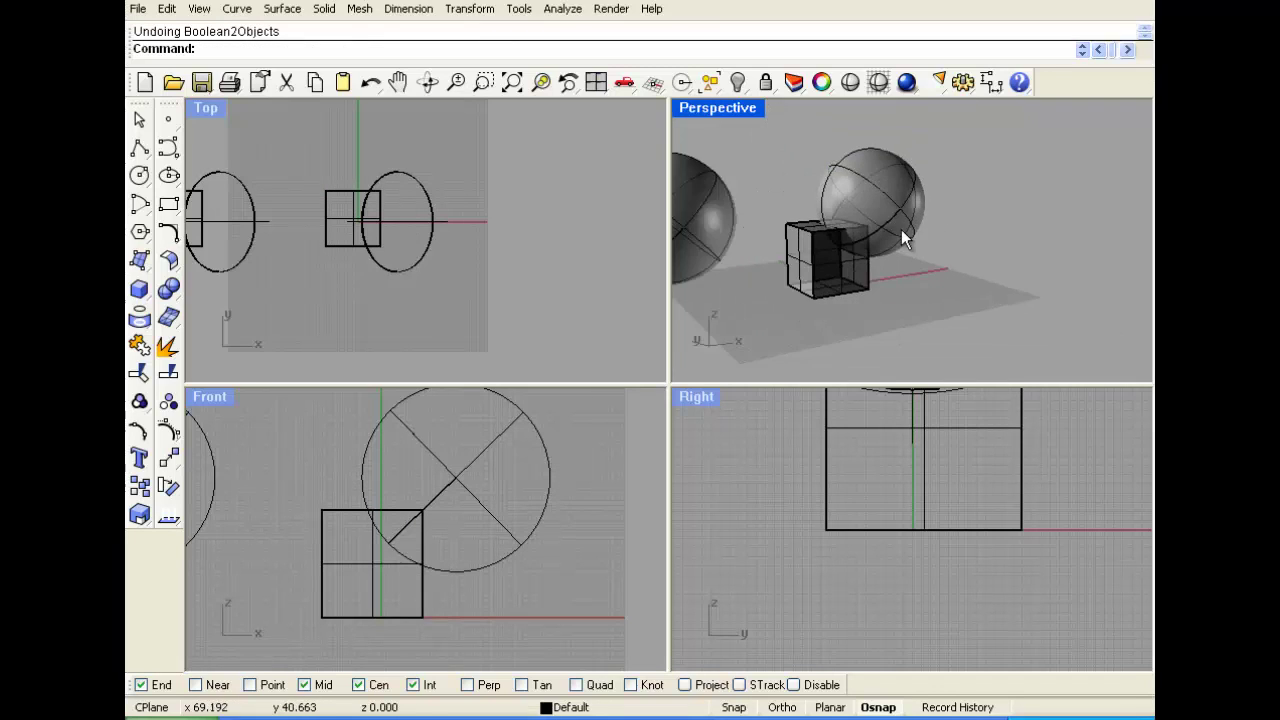
scroll(895, 215, up, 2)
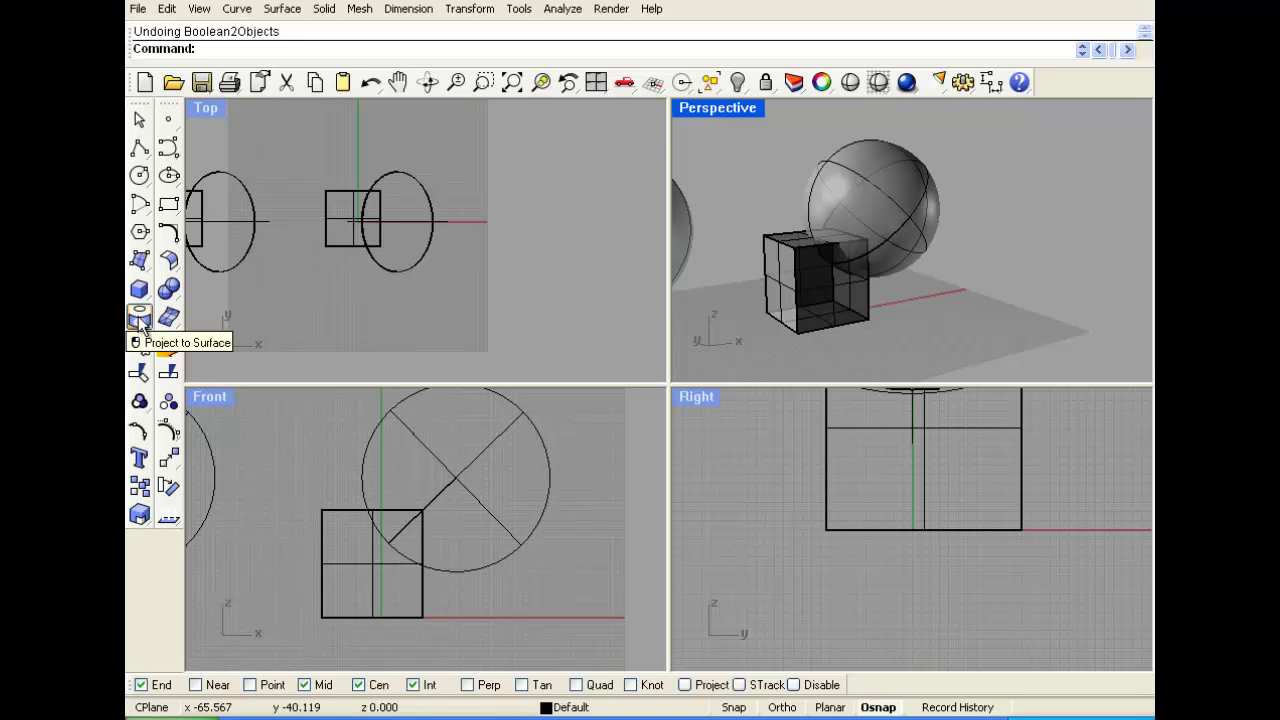
drag(464, 298, 311, 180)
key(Delete)
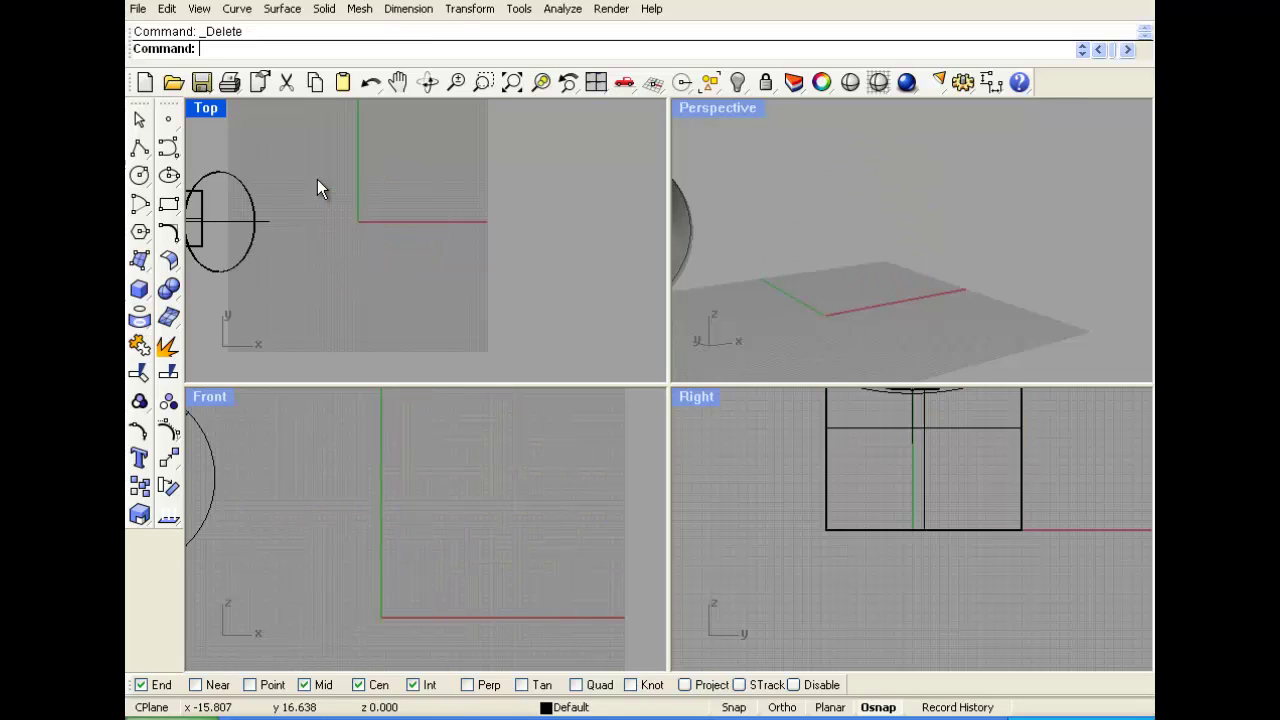
- Draw a freeform control point curve in space by placing points across the Top, Front and Right views
click(168, 147)
click(313, 197)
click(376, 151)
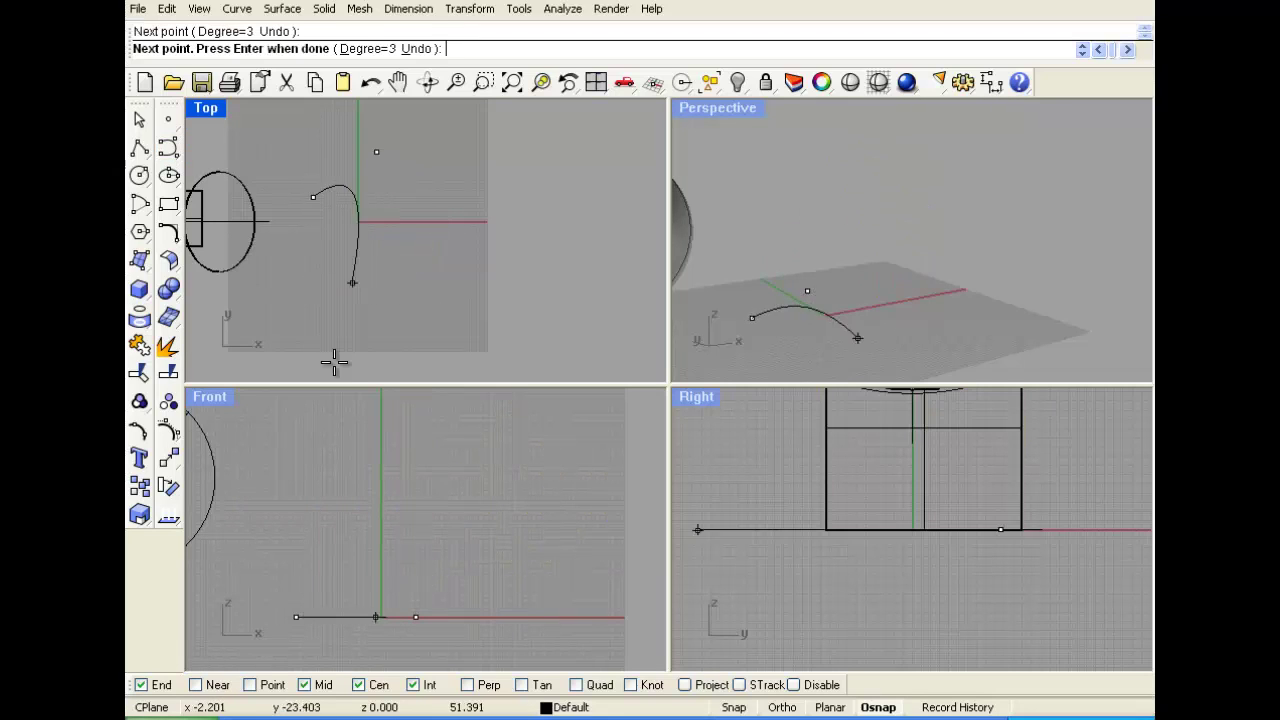
click(407, 476)
scroll(540, 468, down, 3)
click(538, 441)
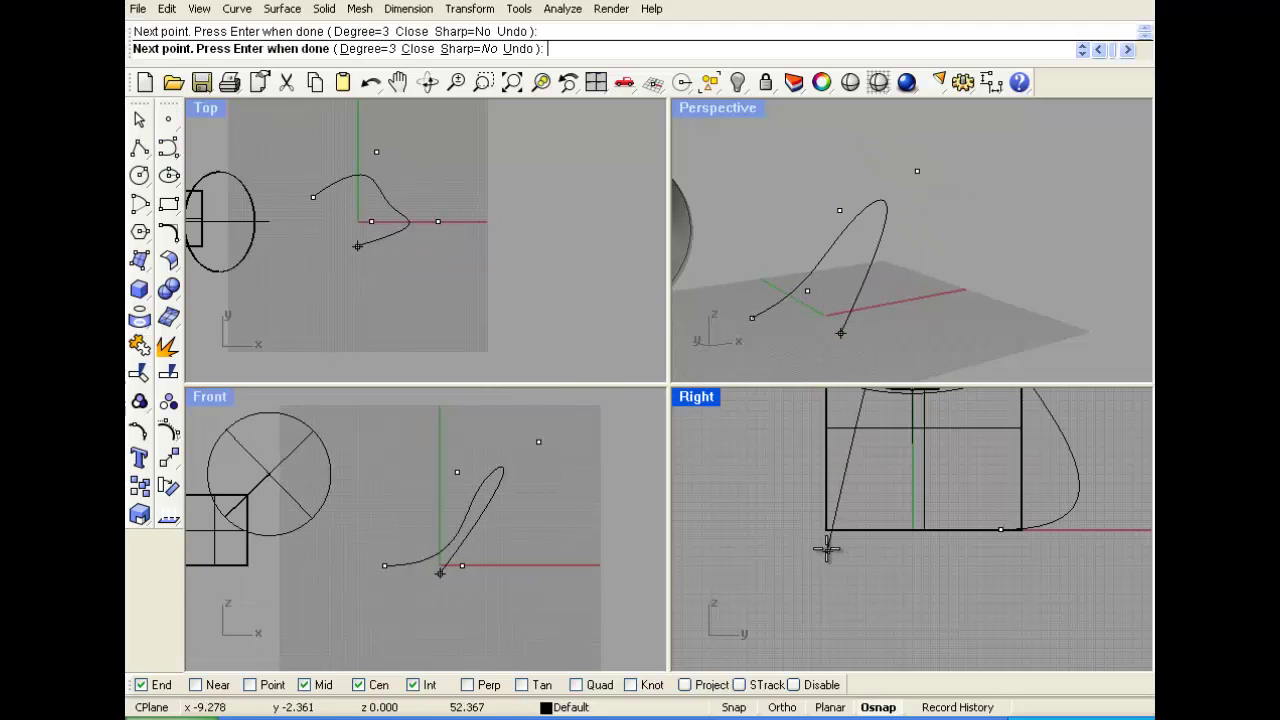
click(826, 530)
key(Return)
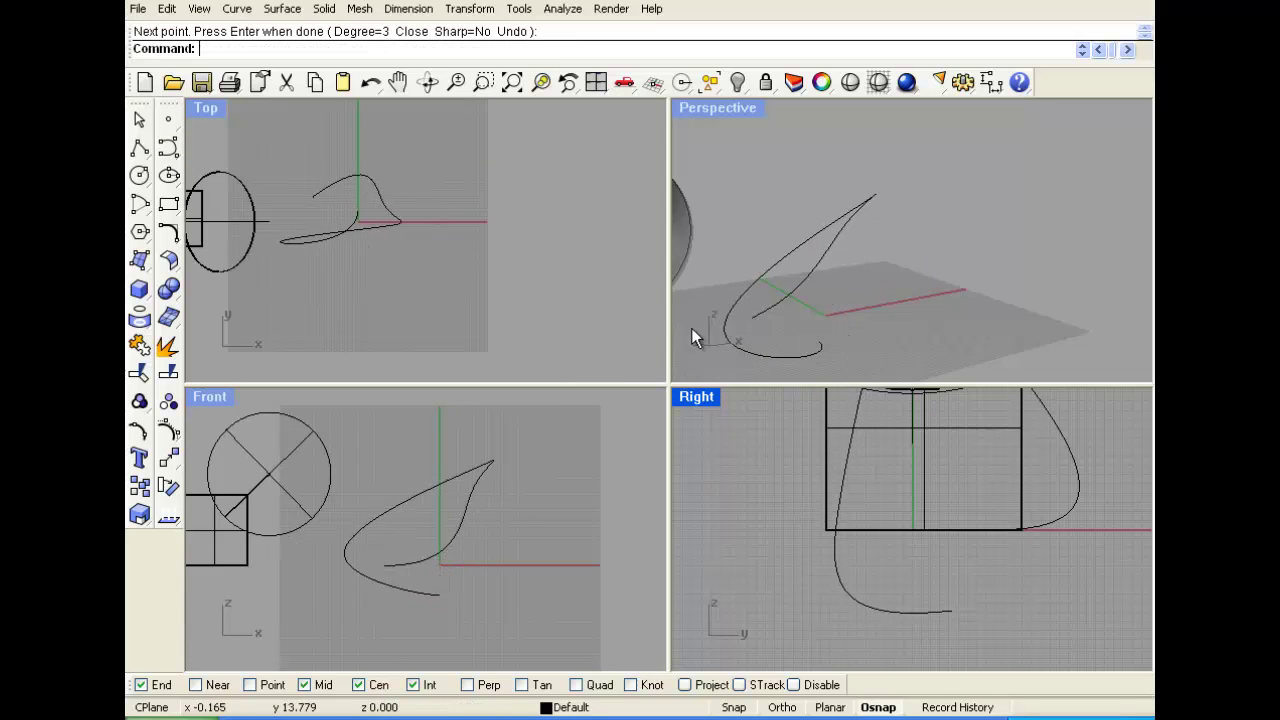
- Delete the remaining sphere-and-box pair and the freeform curve to empty the scene
scroll(459, 547, up, 2)
right_drag(459, 547, 437, 472)
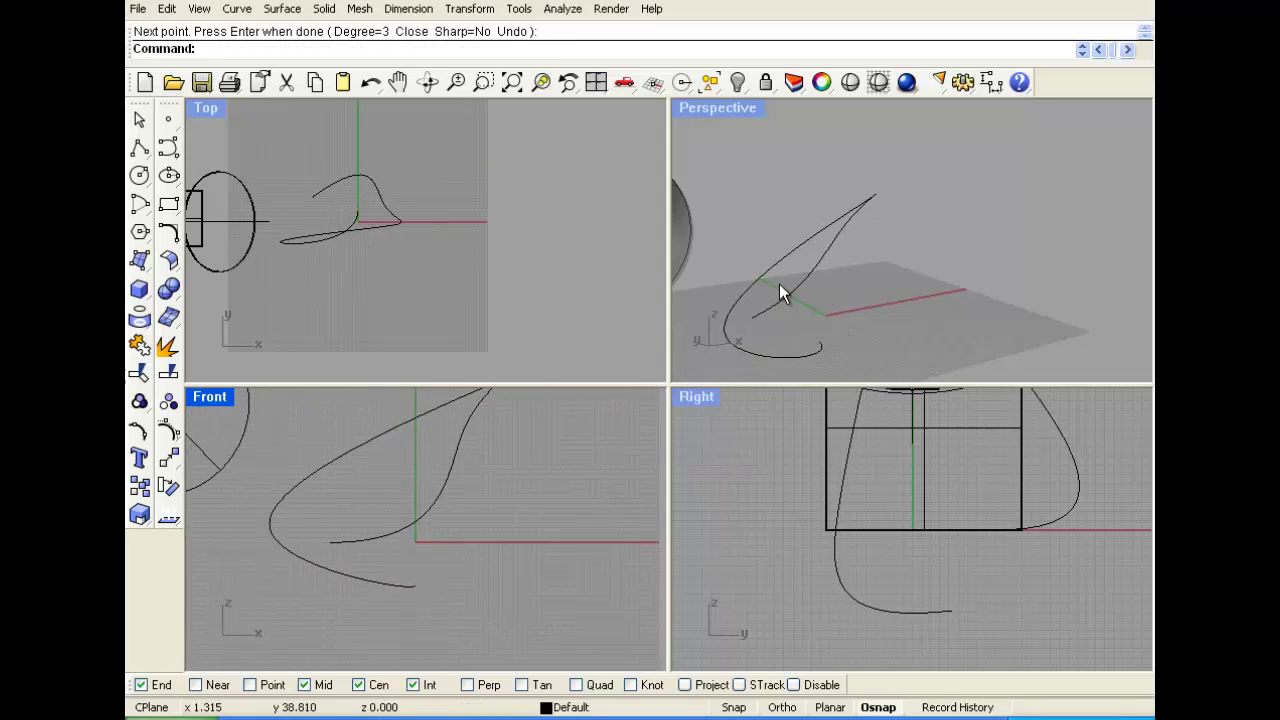
scroll(778, 285, down, 3)
right_drag(903, 160, 765, 165)
drag(765, 165, 713, 213)
key(Delete)
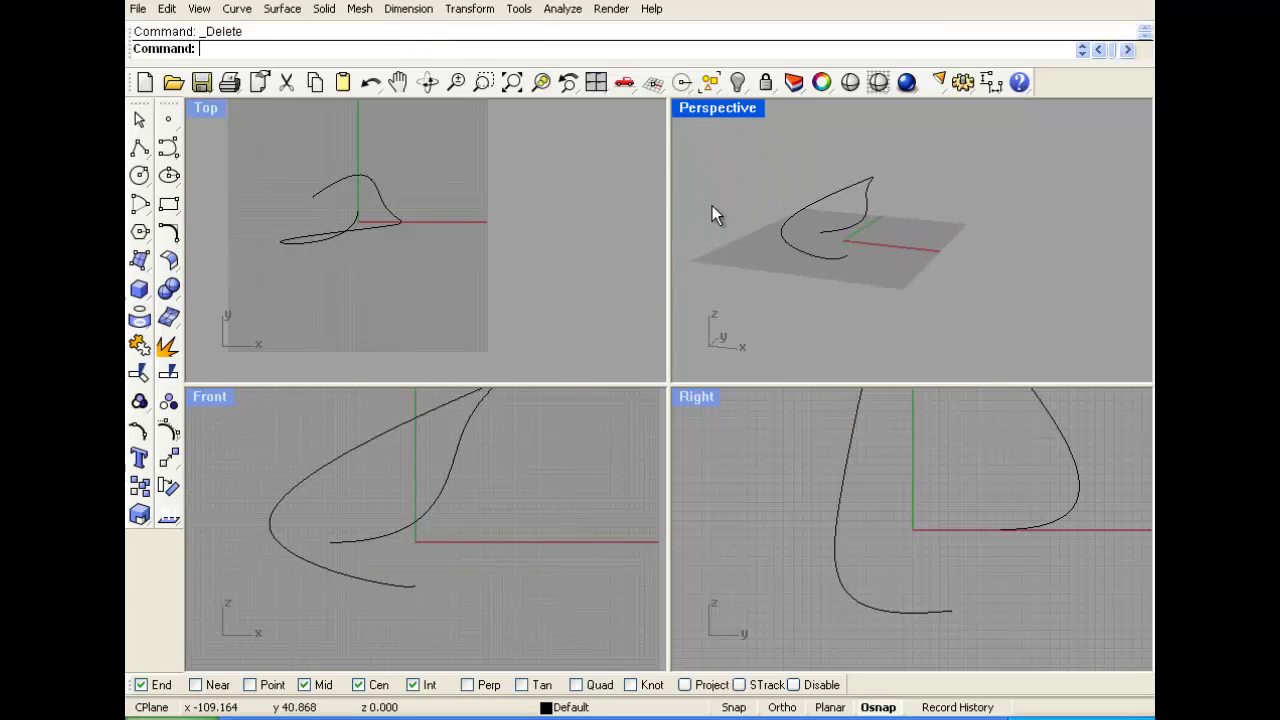
click(361, 248)
click(374, 240)
key(Delete)
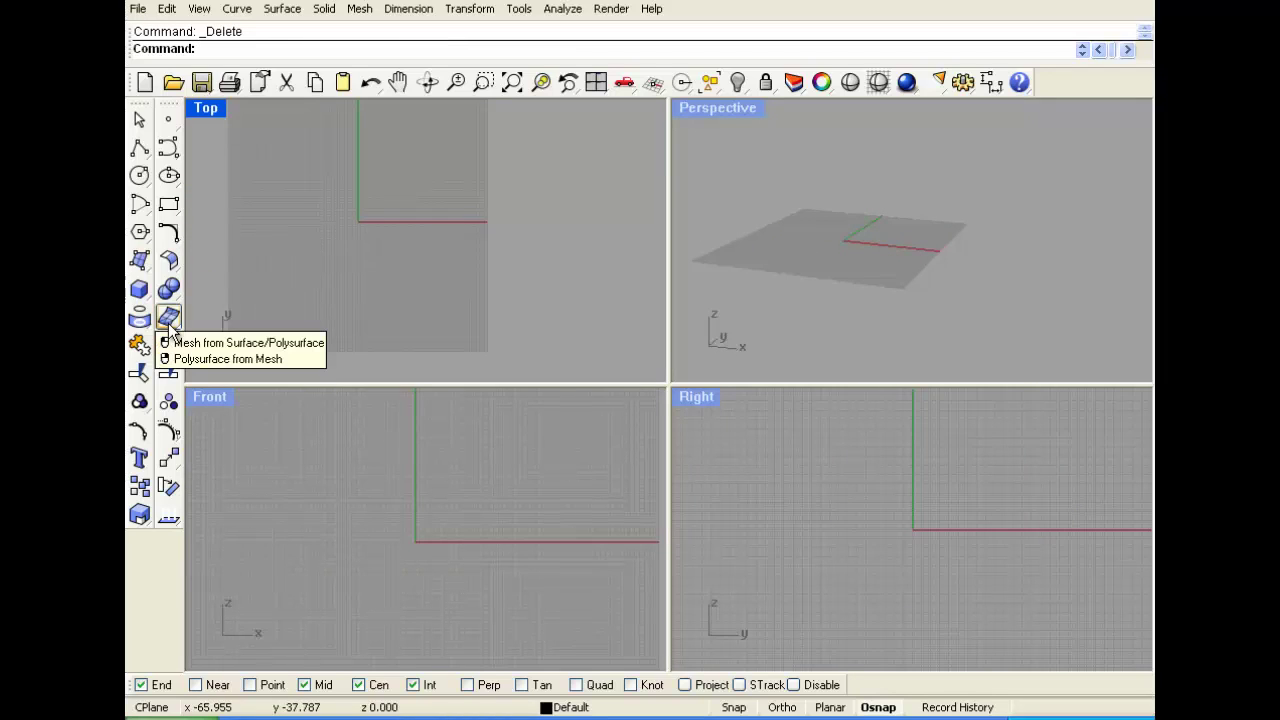
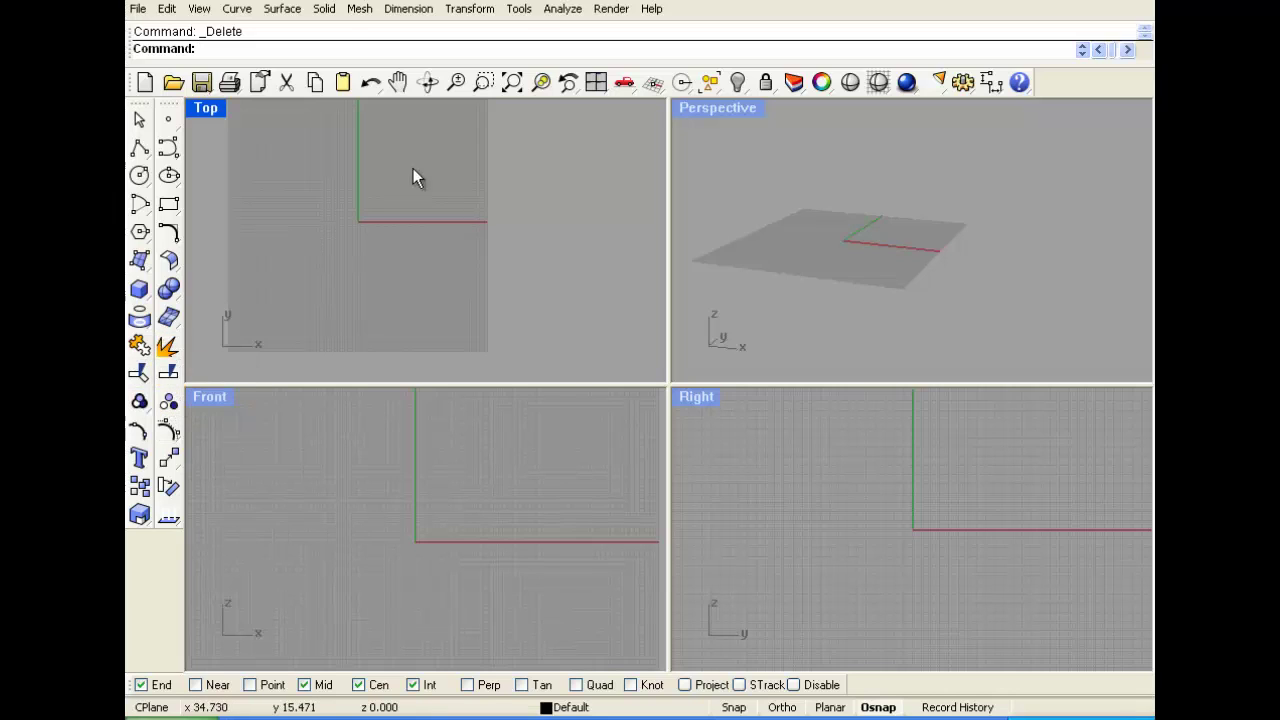
- Create a vertical solid cylinder with a radius of about 8.4 on the negative X side of the origin
scroll(354, 162, up, 1)
scroll(354, 162, up, 2)
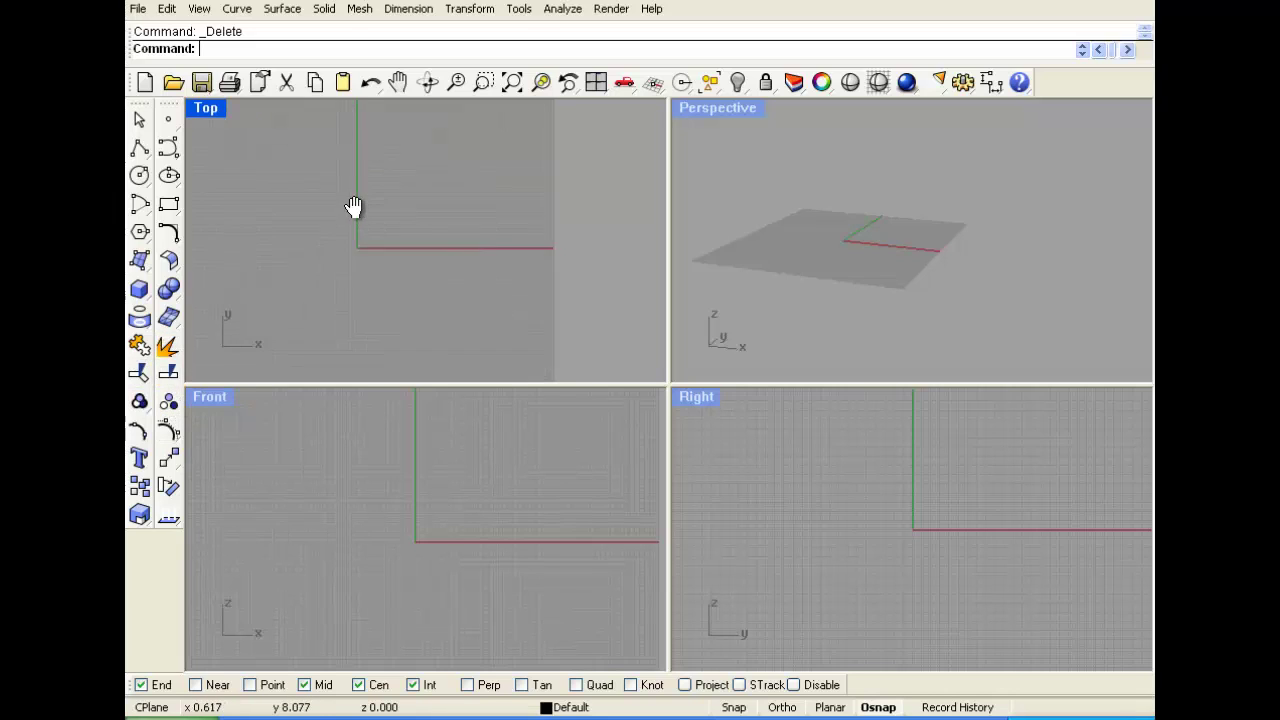
click(140, 289)
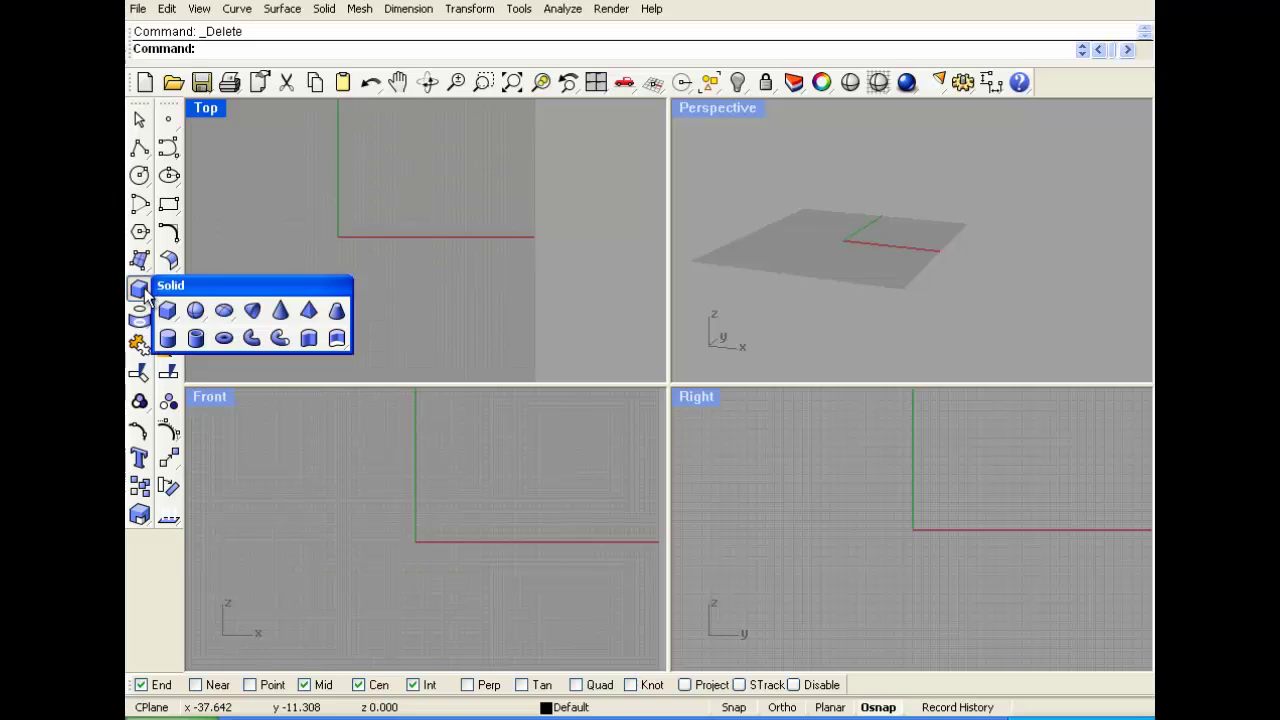
click(168, 339)
click(296, 221)
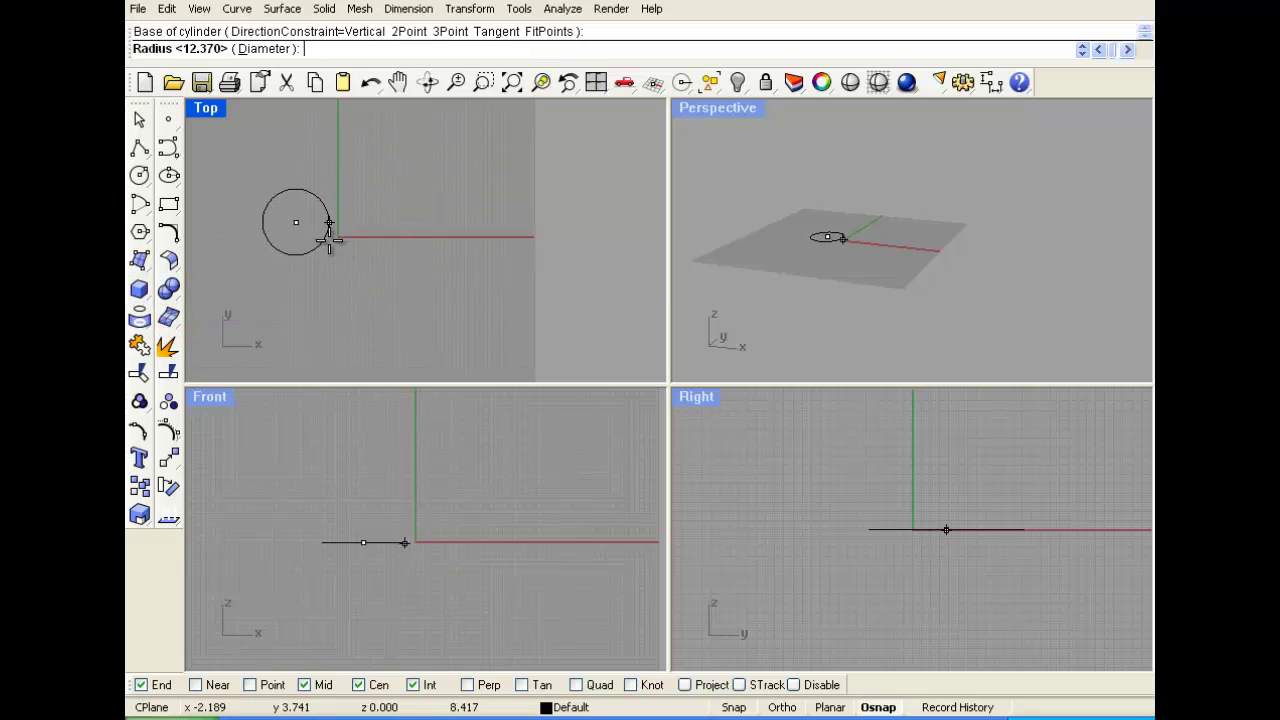
click(328, 230)
click(415, 417)
key(Return)
key(Escape)
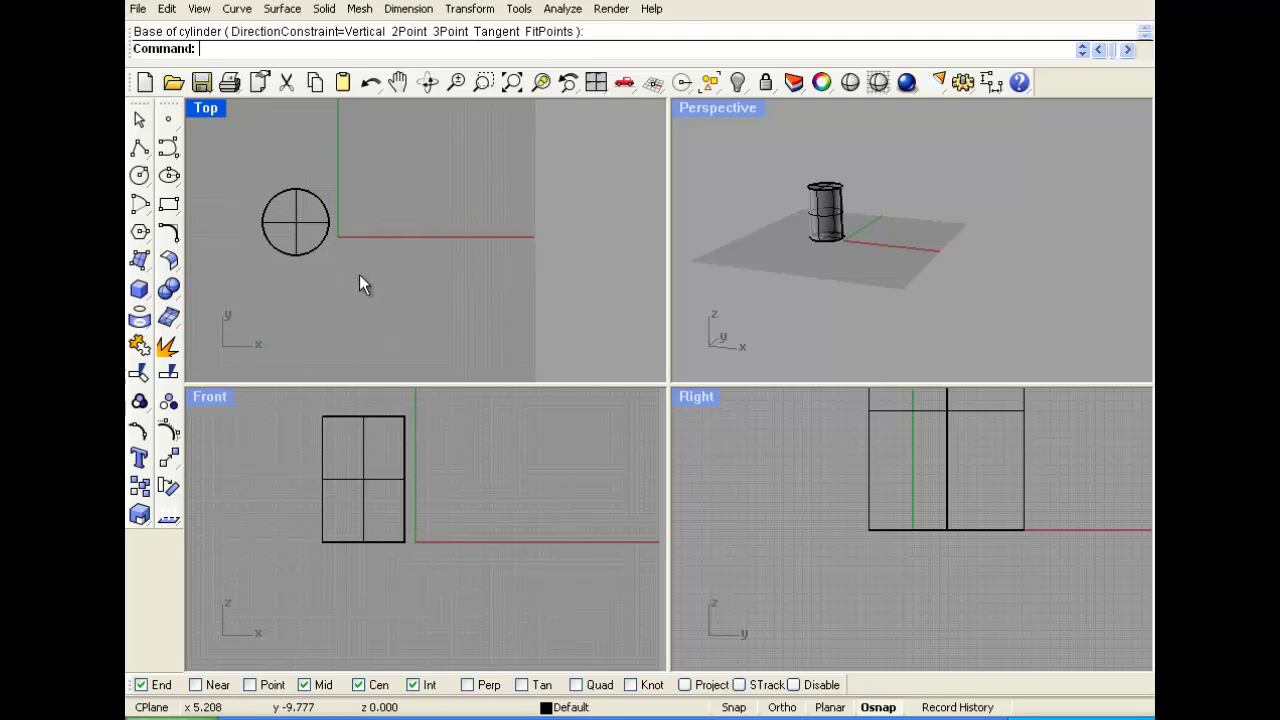
- Duplicate the cylinder in place and move the copy up and along positive X in the Front view, partly overlapping the original
click(326, 252)
key(ctrl+c)
key(ctrl+v)
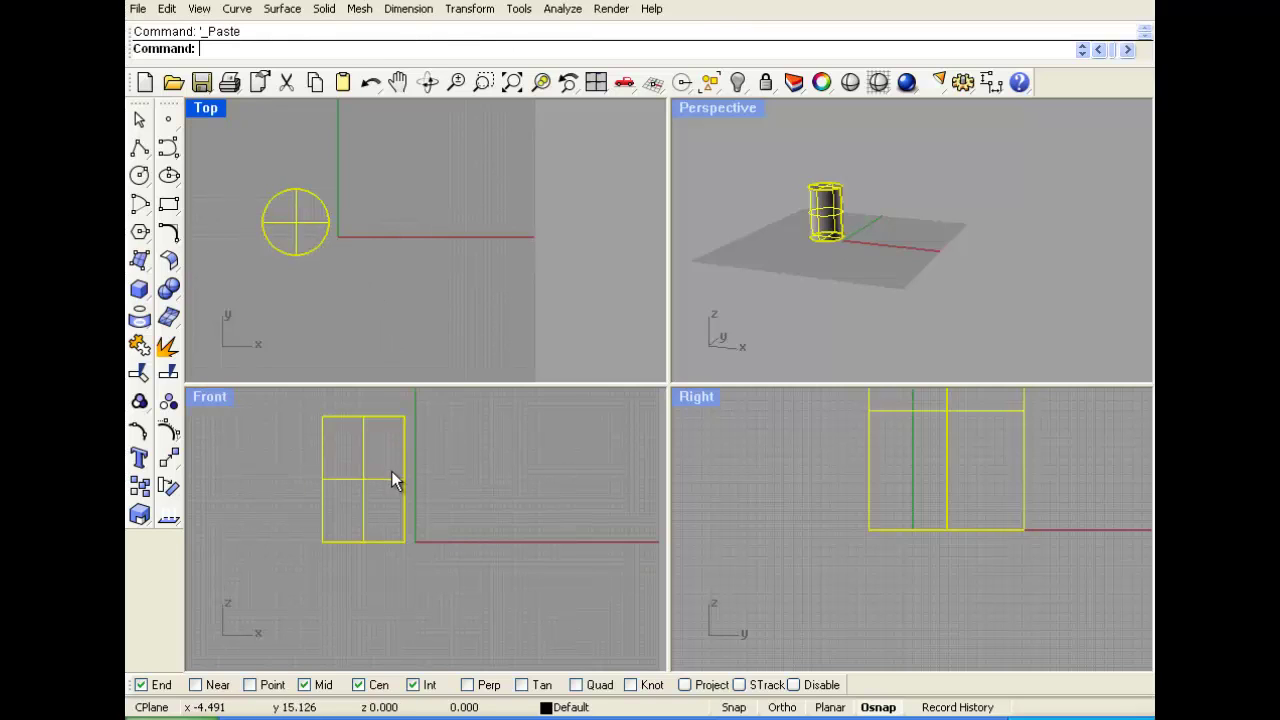
drag(392, 470, 432, 421)
click(396, 478)
click(446, 514)
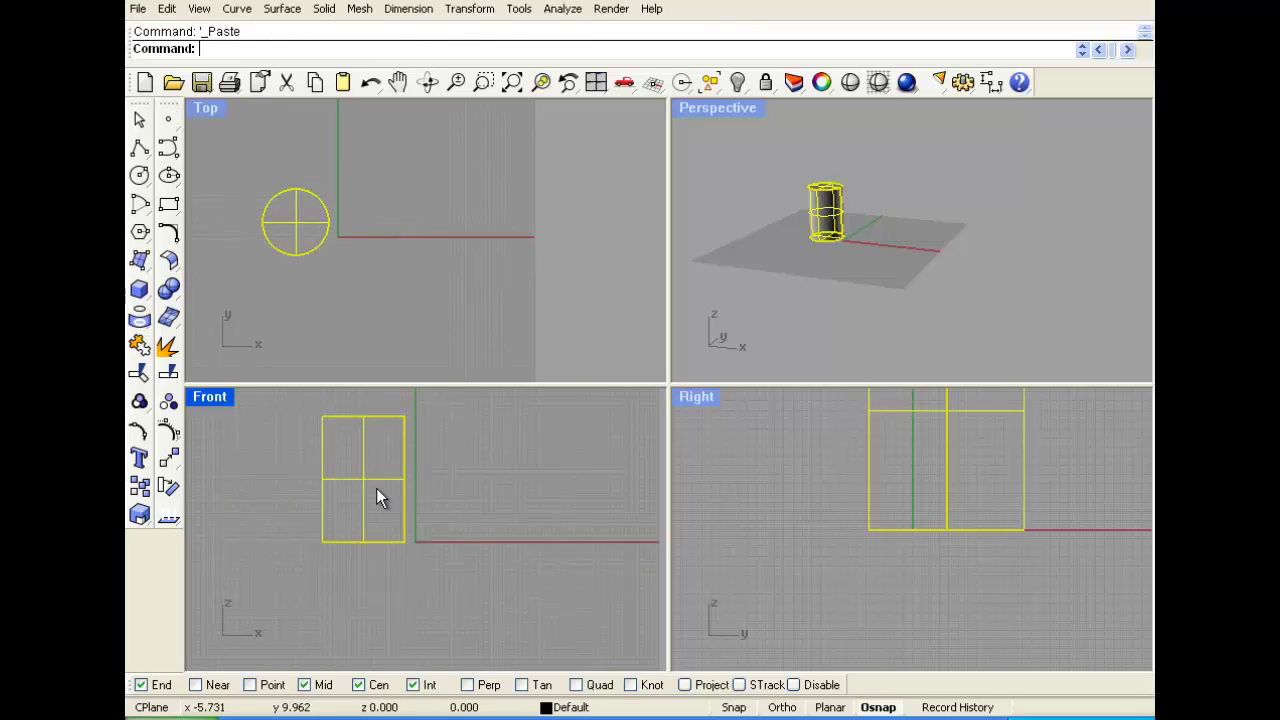
drag(367, 464, 398, 409)
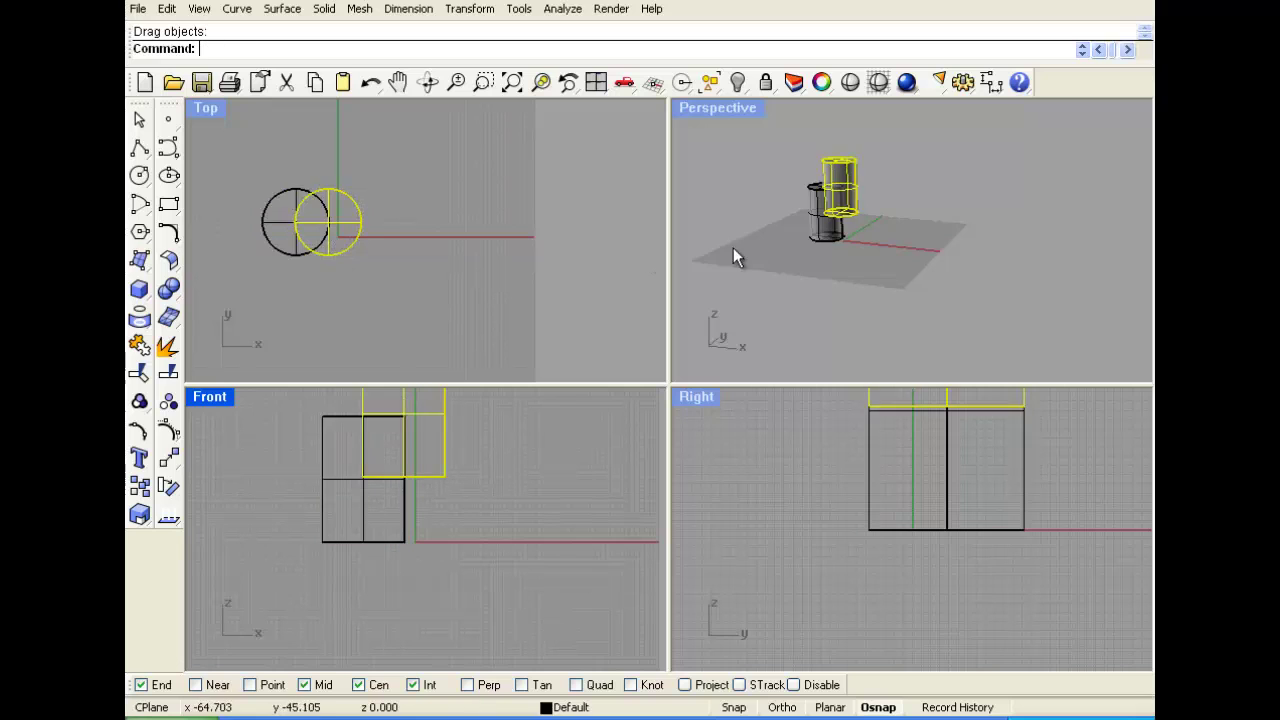
- Inspect the two overlapping cylinders in perspective, select both and try to join them
click(820, 215)
right_drag(843, 210, 943, 195)
click(943, 195)
scroll(803, 192, up, 3)
scroll(926, 199, down, 2)
scroll(897, 240, up, 3)
scroll(797, 249, down, 1)
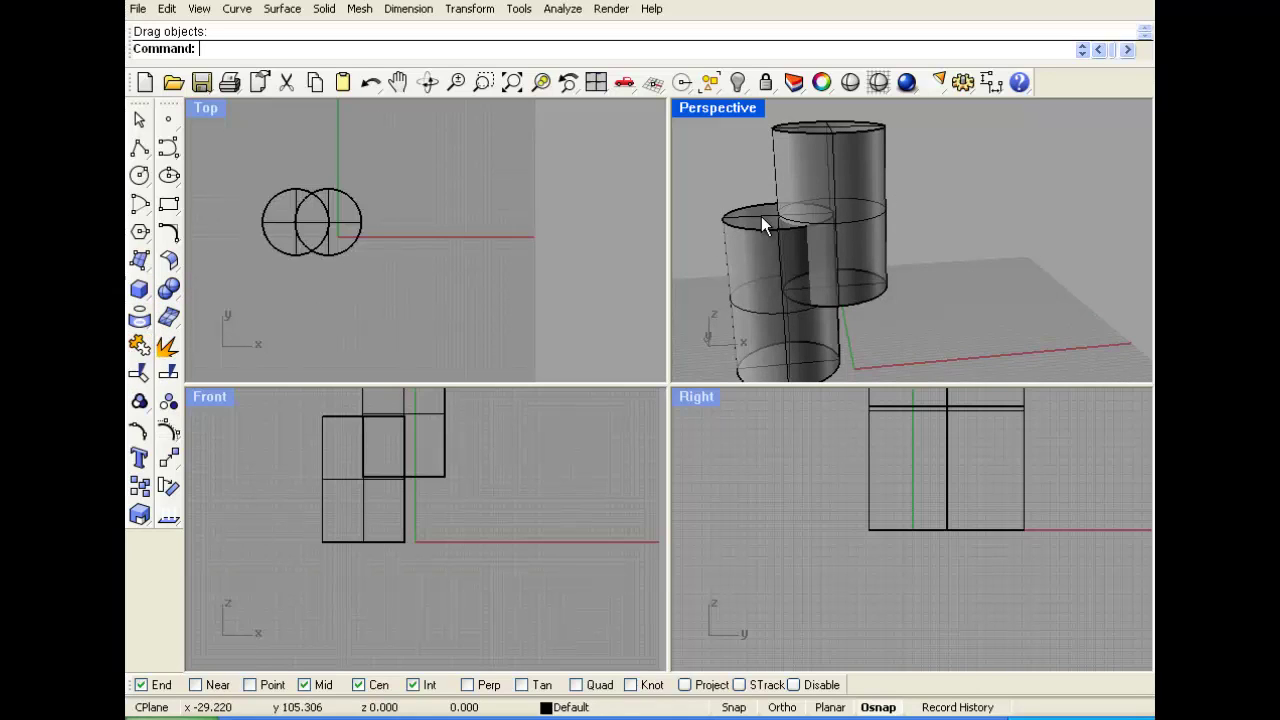
drag(779, 312, 779, 312)
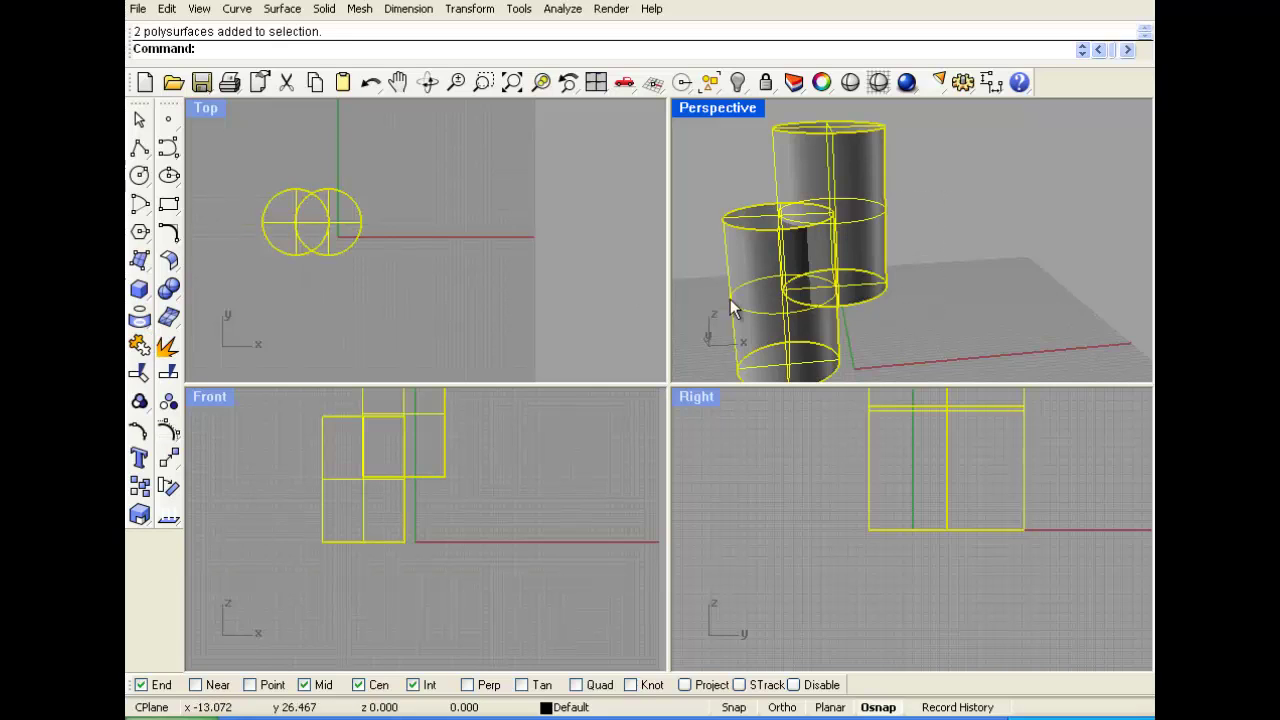
click(139, 345)
- Move the raised cylinder along positive X in the Top view, clear of the other cylinder, and deselect it
click(355, 259)
click(348, 219)
drag(345, 222, 404, 222)
click(464, 263)
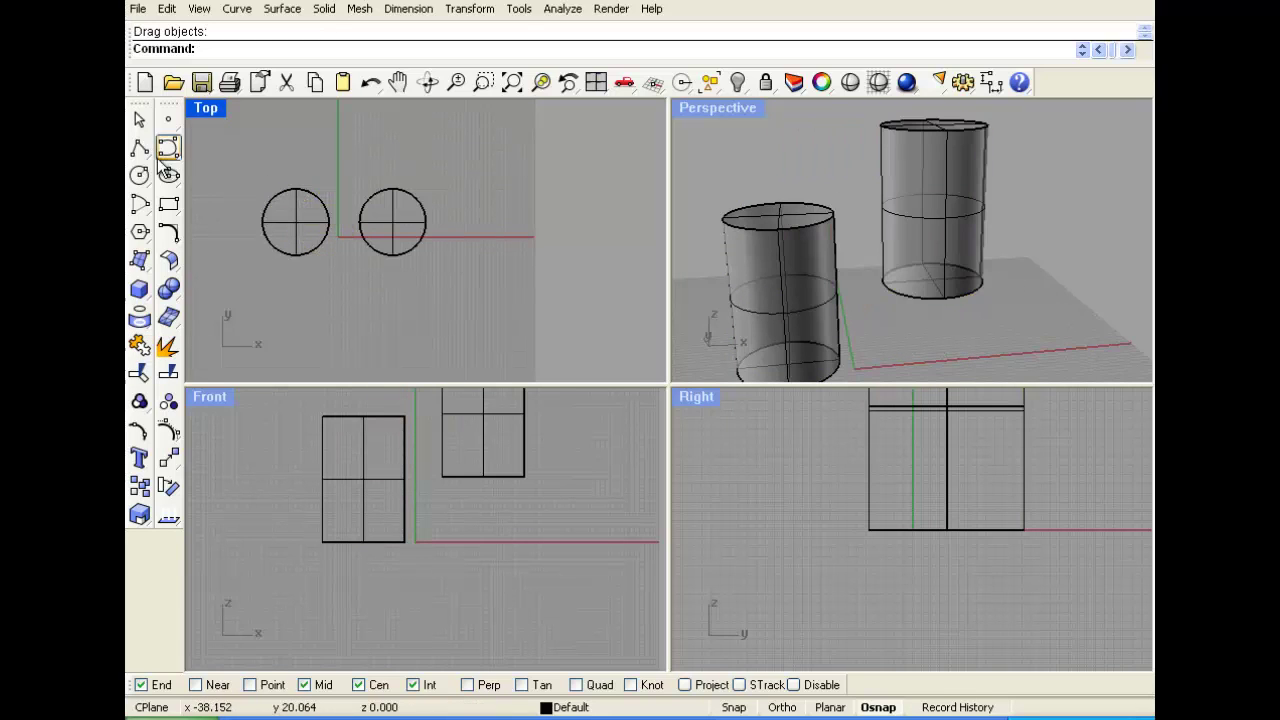
- Draw an open control point curve in the Top view, starting on the Y axis and curving around the raised cylinder
click(168, 147)
click(337, 138)
click(416, 129)
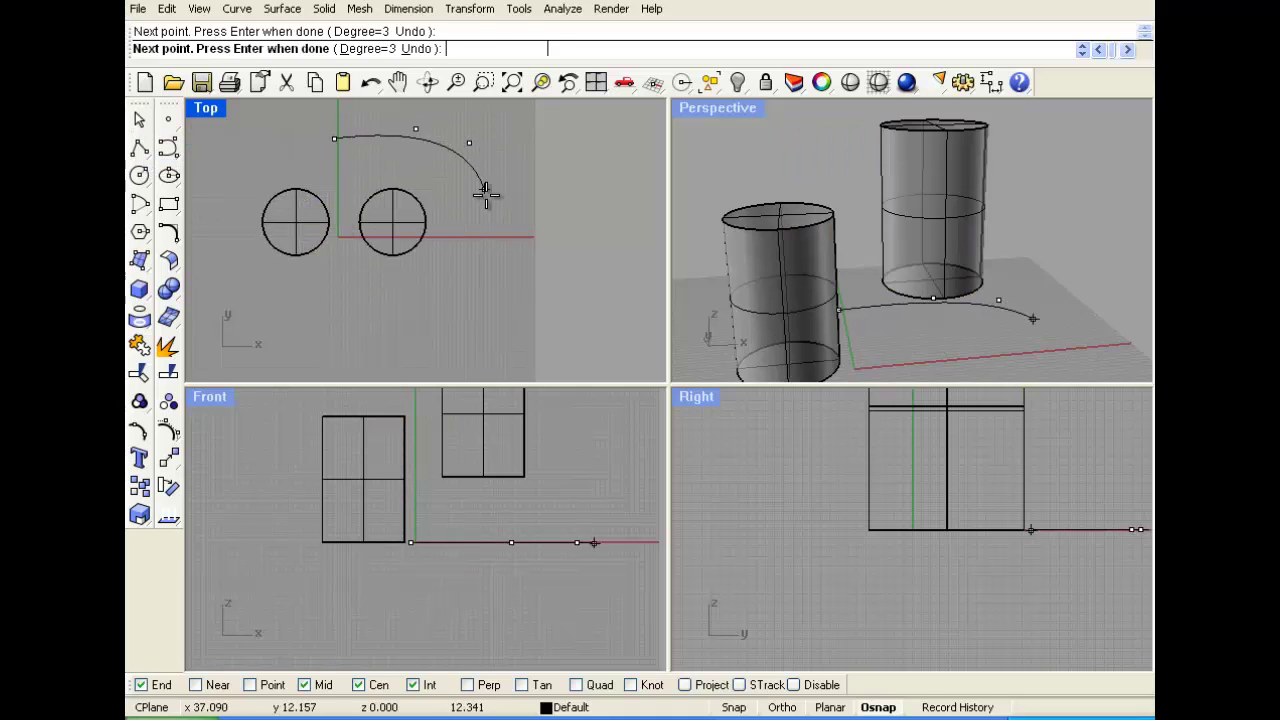
click(469, 143)
click(485, 200)
click(442, 300)
click(388, 320)
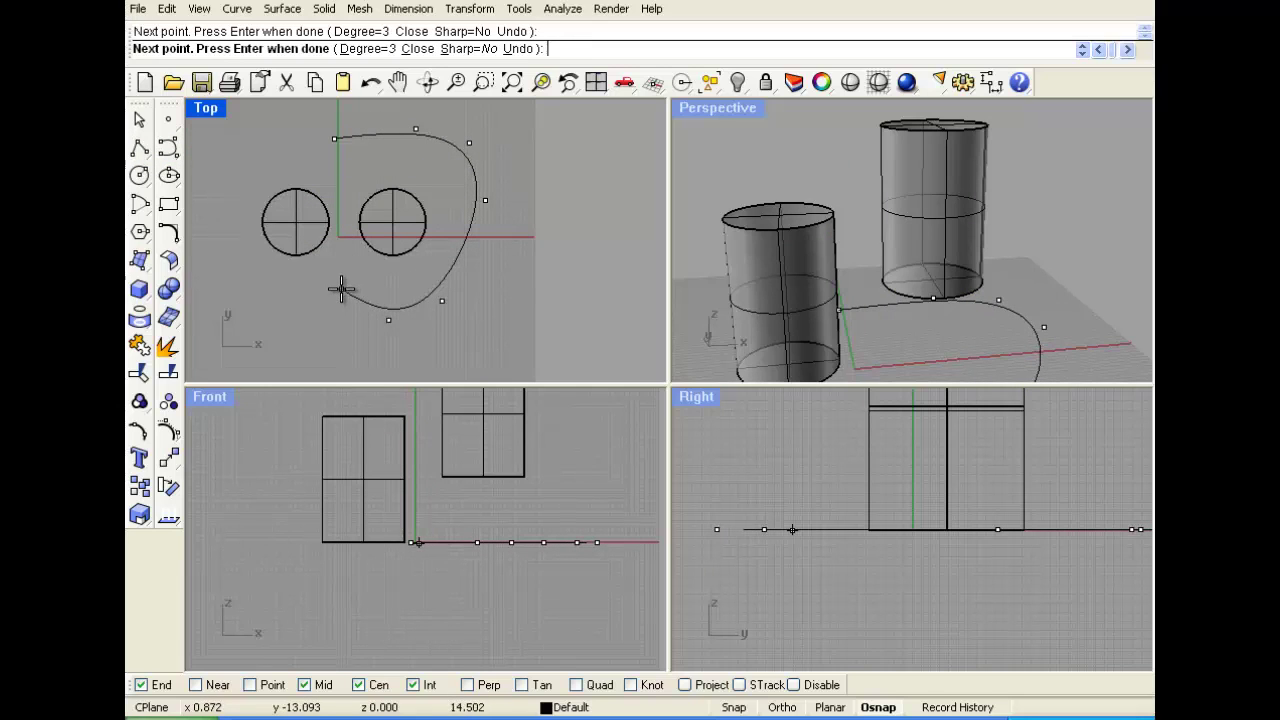
click(317, 301)
key(Return)
- Draw a second open control point curve in the Top view around the other cylinder, connecting the first curve's two ends
key(Return)
click(334, 139)
click(295, 150)
click(259, 150)
click(215, 217)
click(250, 338)
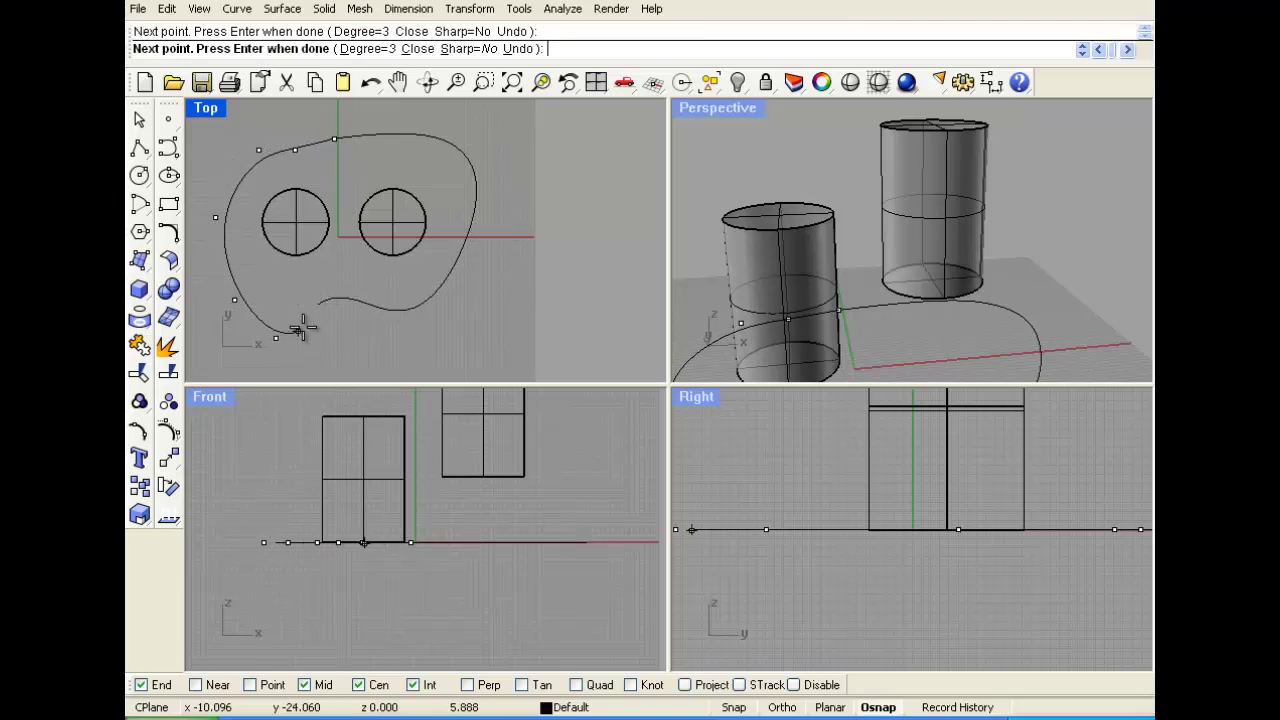
click(317, 301)
key(Return)
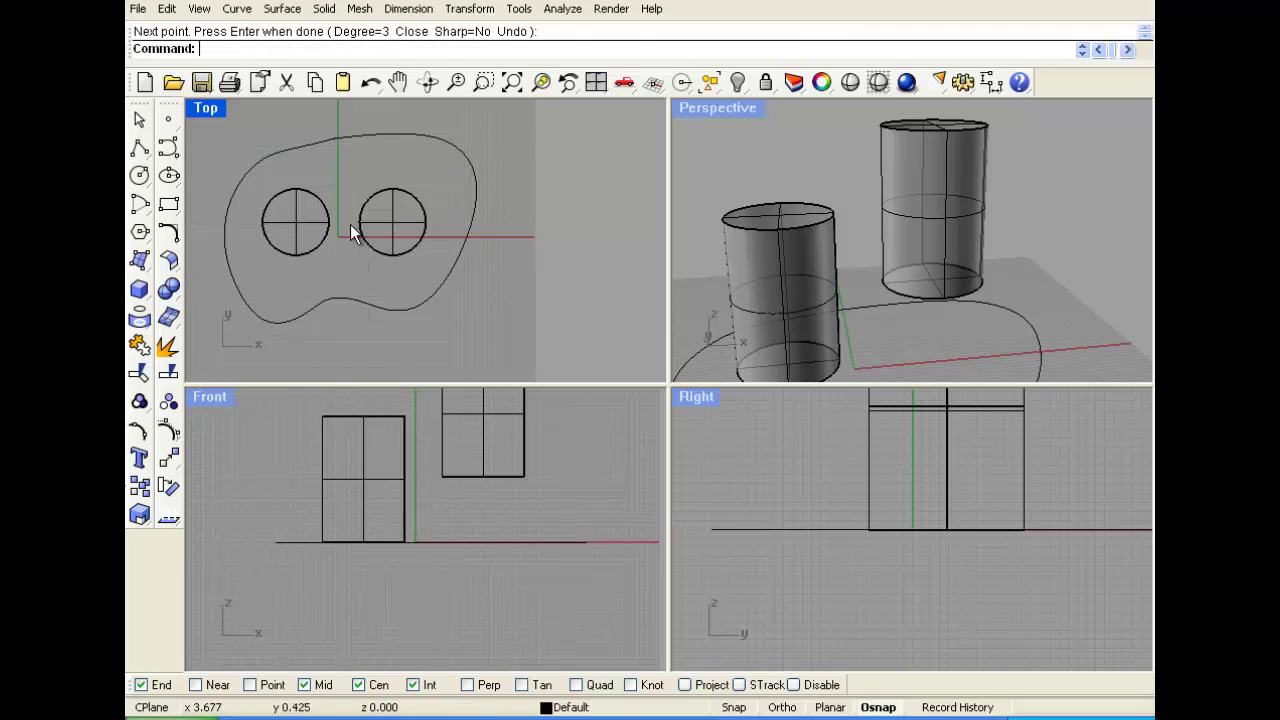
- Select the two open curves in the Top view and join them into one closed curve
right_drag(328, 133, 346, 134)
click(330, 138)
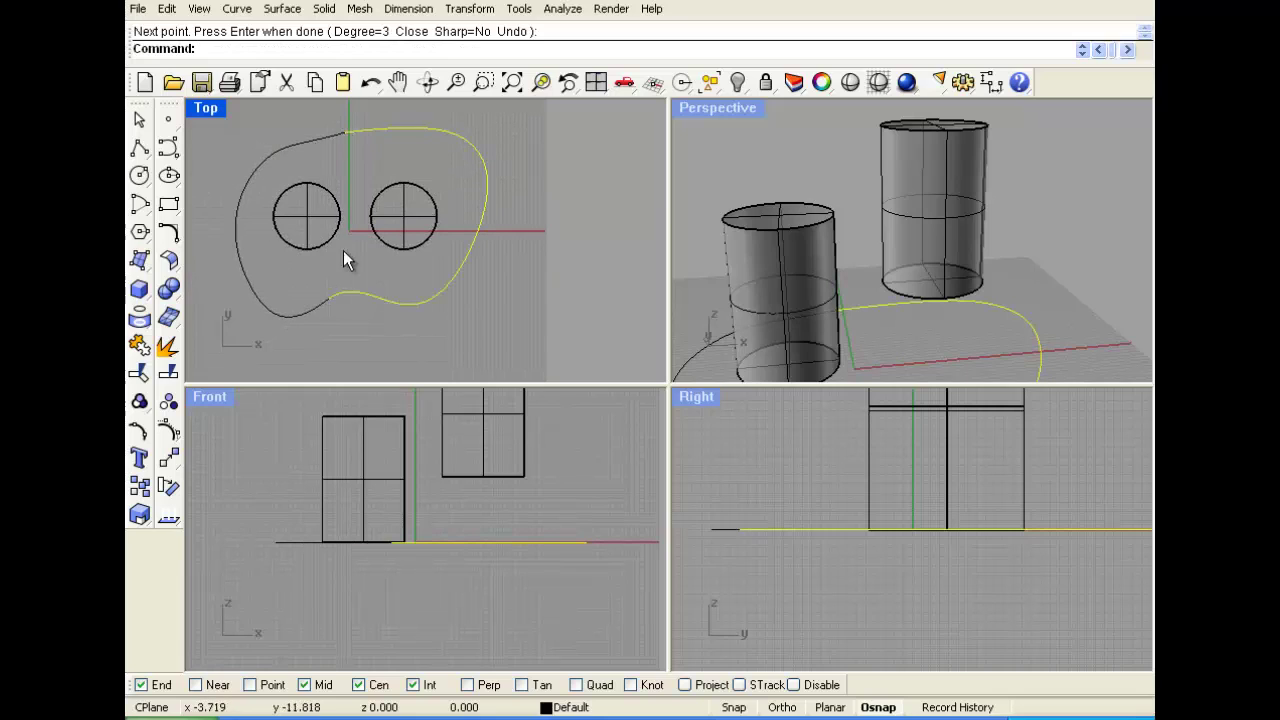
click(323, 130)
click(361, 133)
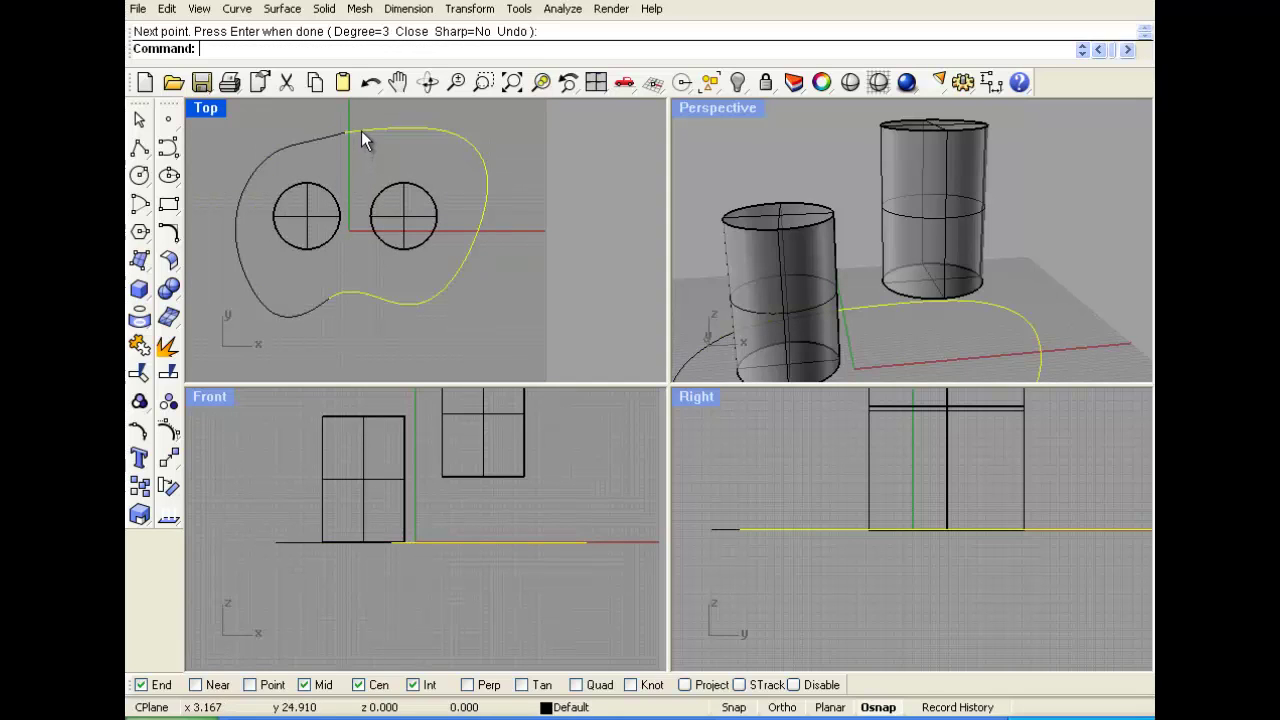
shift+click(236, 240)
click(139, 345)
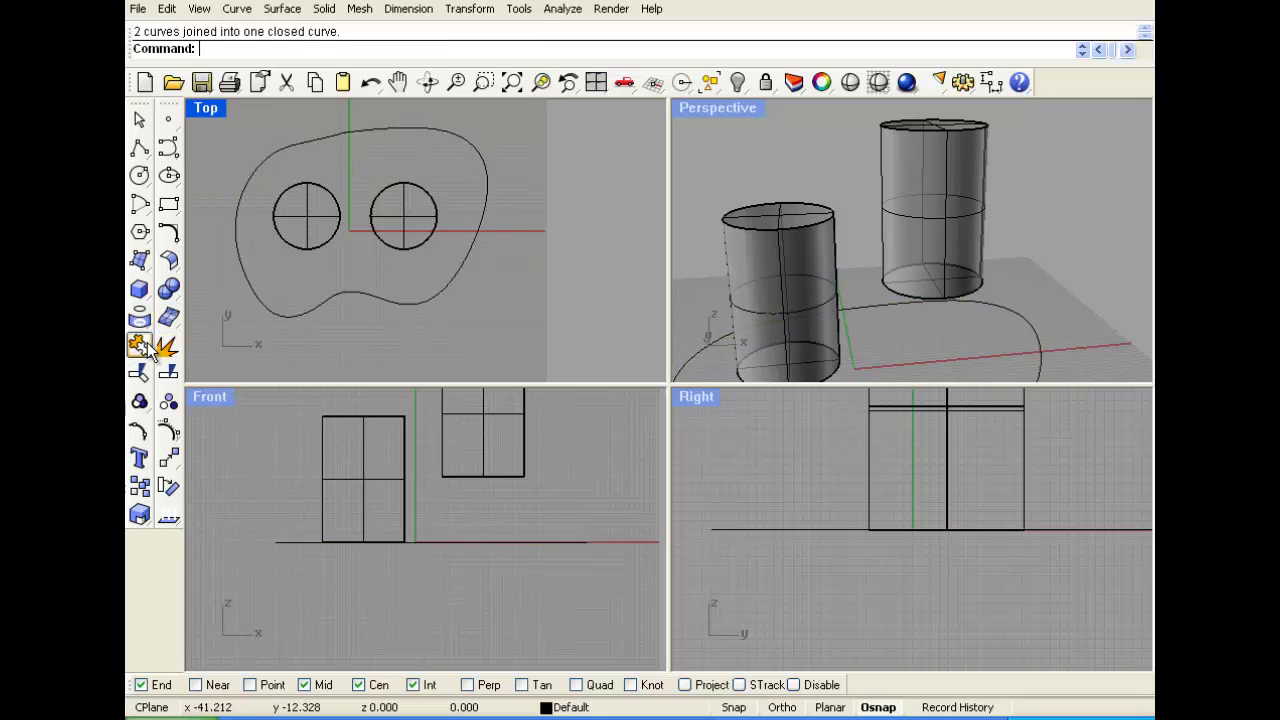
- Select the closed curve and explode it into its separate segments
click(403, 337)
click(379, 302)
click(379, 343)
click(325, 298)
click(167, 346)
- Explode the lower cylinder into separate surfaces and select only its side surface
click(821, 163)
scroll(850, 171, down, 3)
scroll(829, 222, up, 3)
click(822, 249)
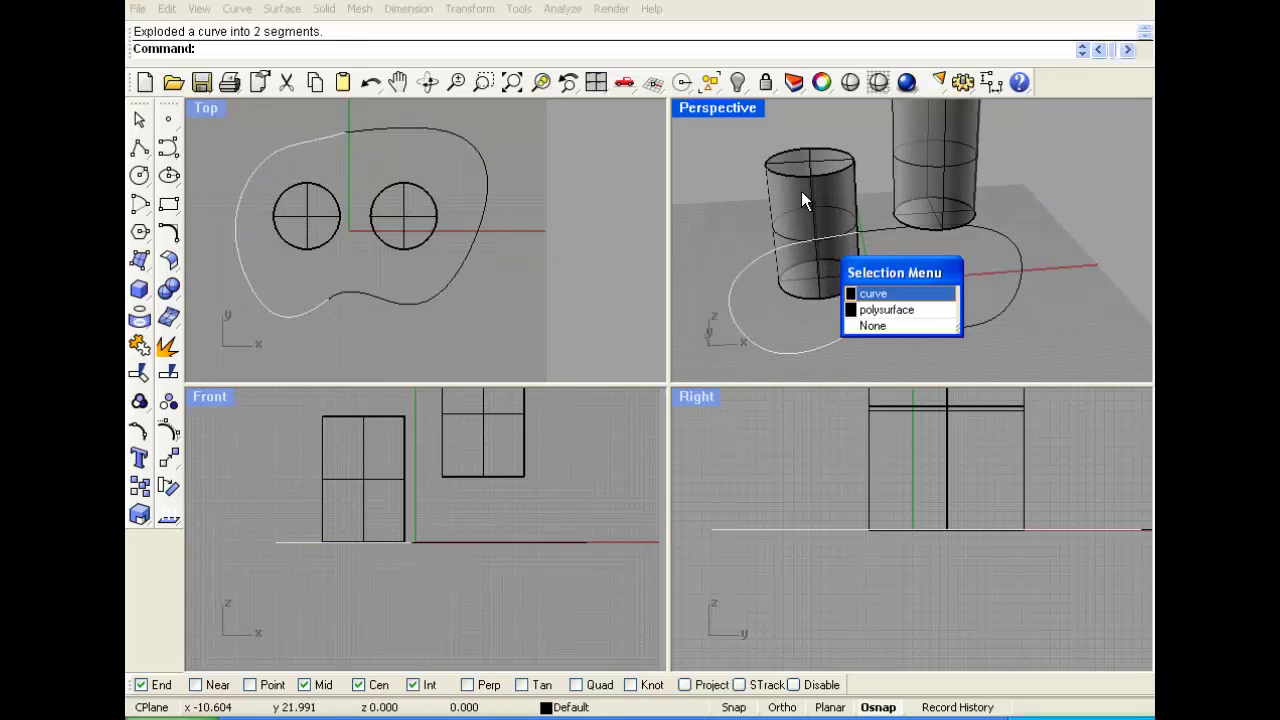
click(803, 207)
click(167, 346)
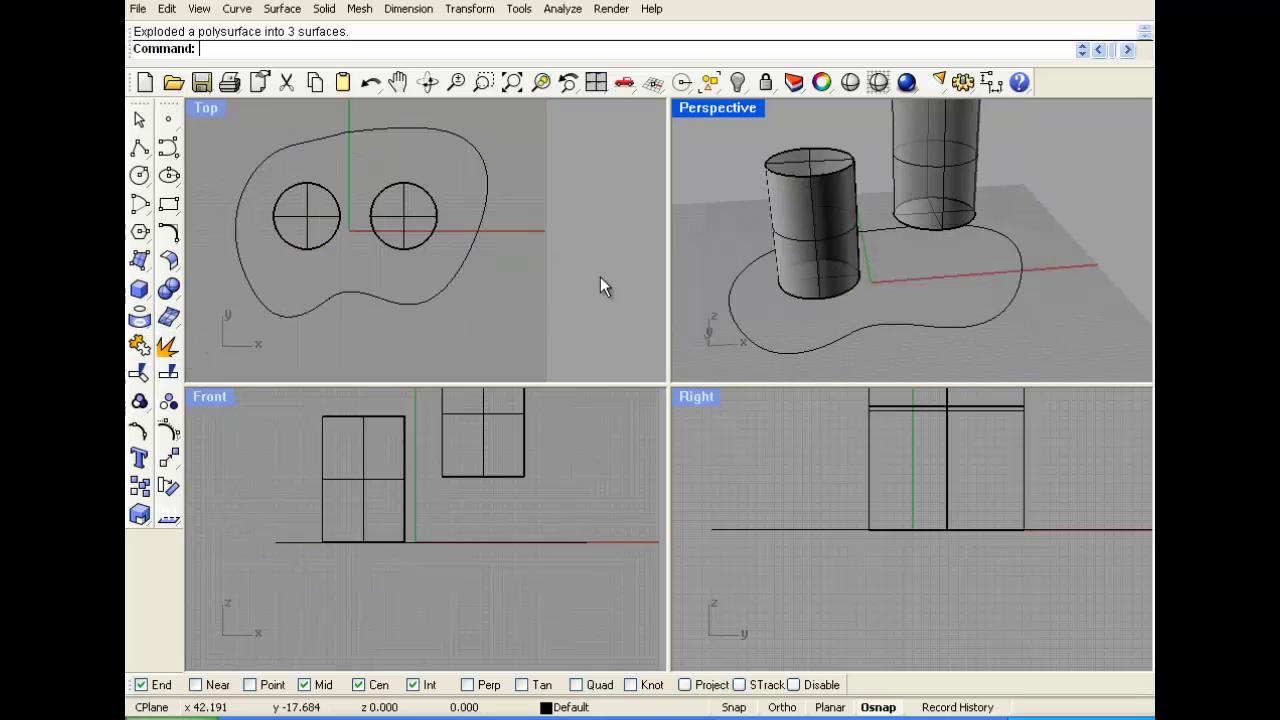
click(843, 236)
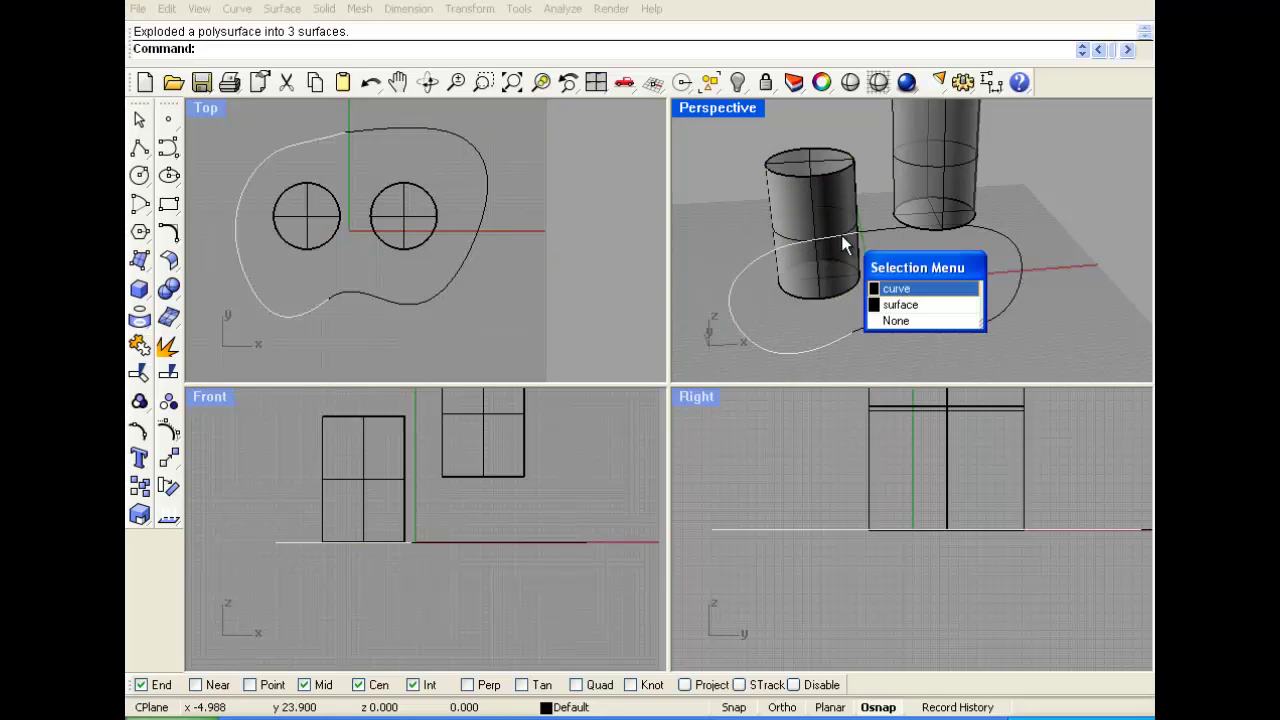
click(898, 304)
scroll(841, 185, up, 3)
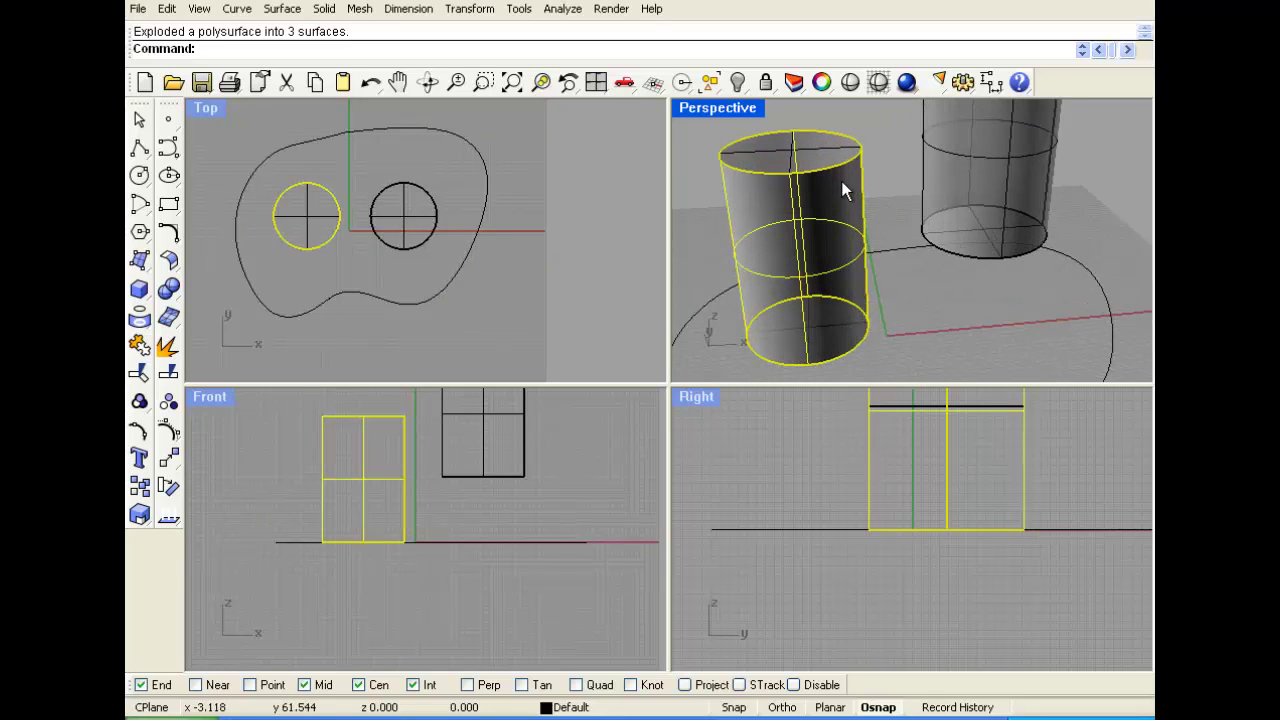
- Select all surfaces of the exploded cylinder in the enlarged Perspective view, join them back together and deselect
double_click(729, 108)
scroll(643, 263, down, 2)
click(566, 402)
click(517, 352)
click(508, 232)
right_drag(543, 334, 593, 185)
drag(593, 185, 410, 540)
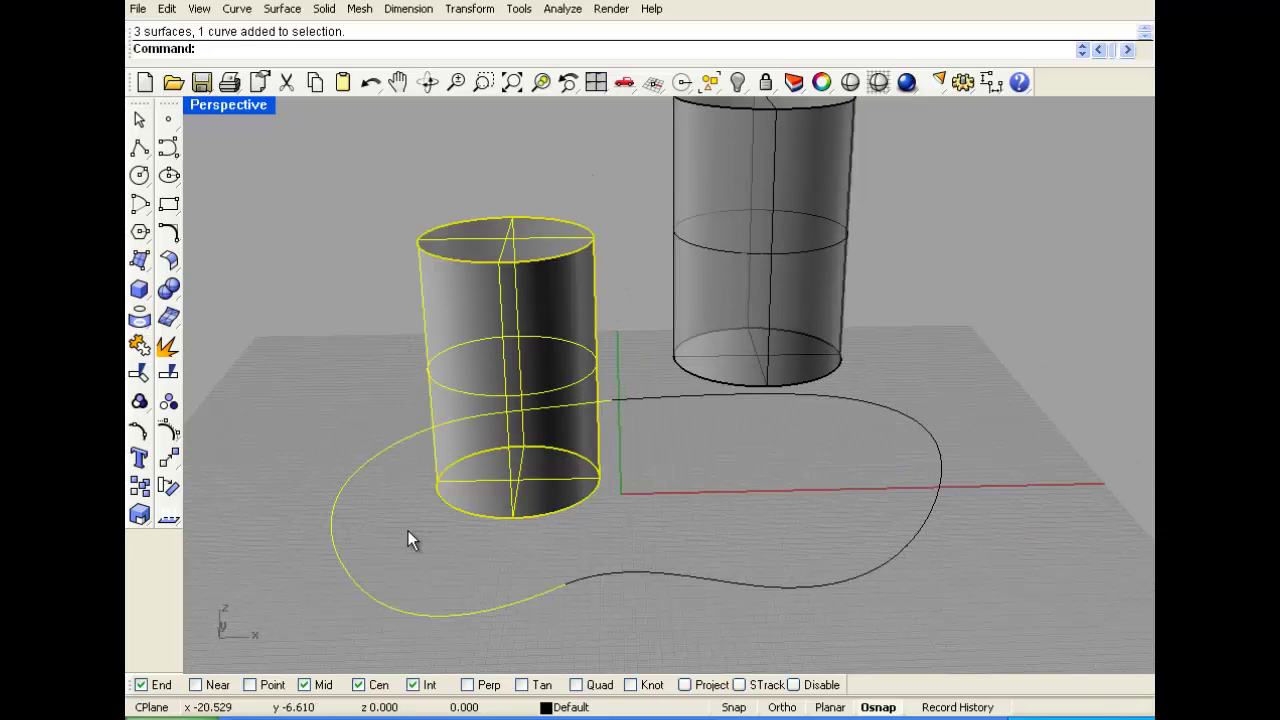
click(140, 345)
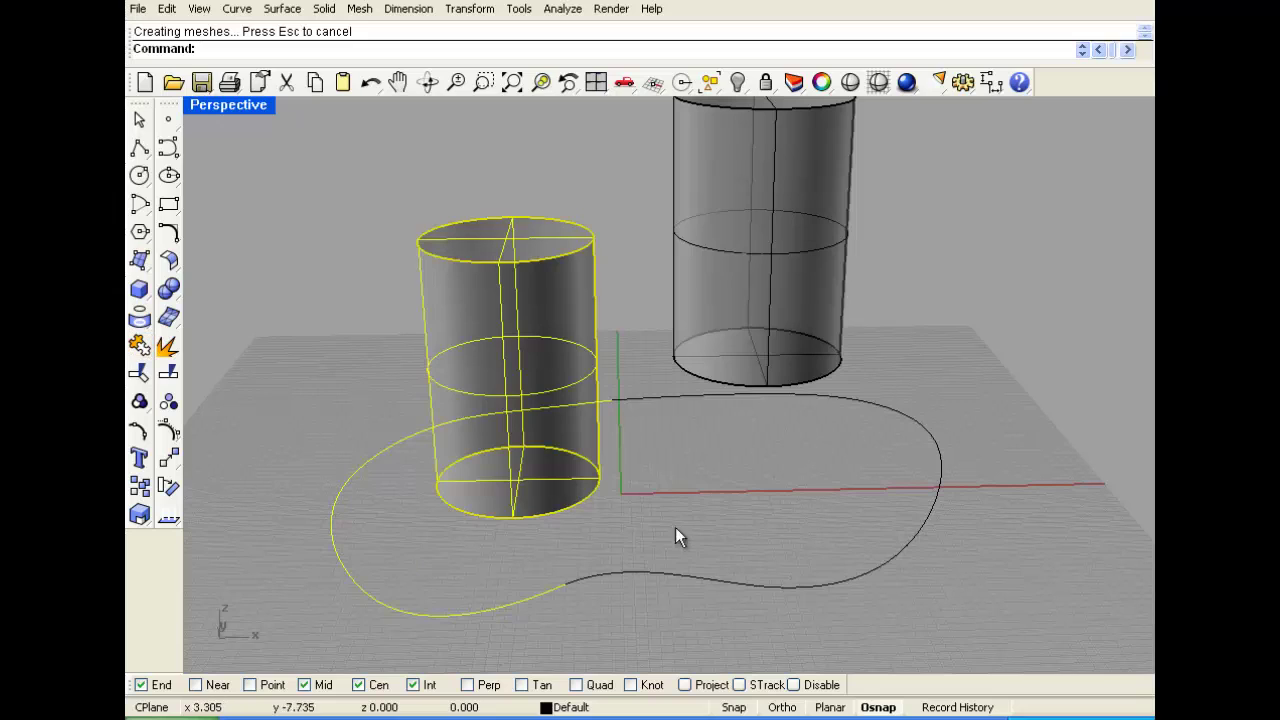
click(385, 368)
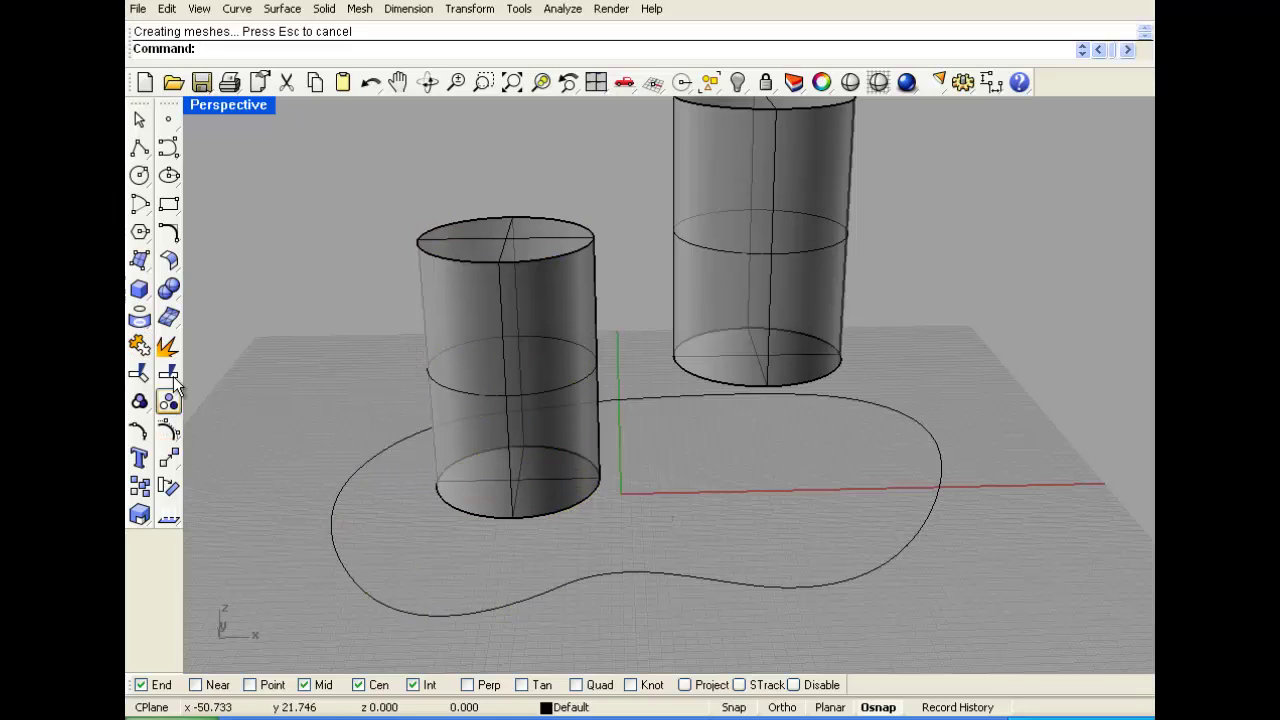
- Move the raised cylinder along negative X in the Front view until it partly overlaps the lower cylinder, and deselect it
double_click(261, 112)
drag(493, 477, 416, 478)
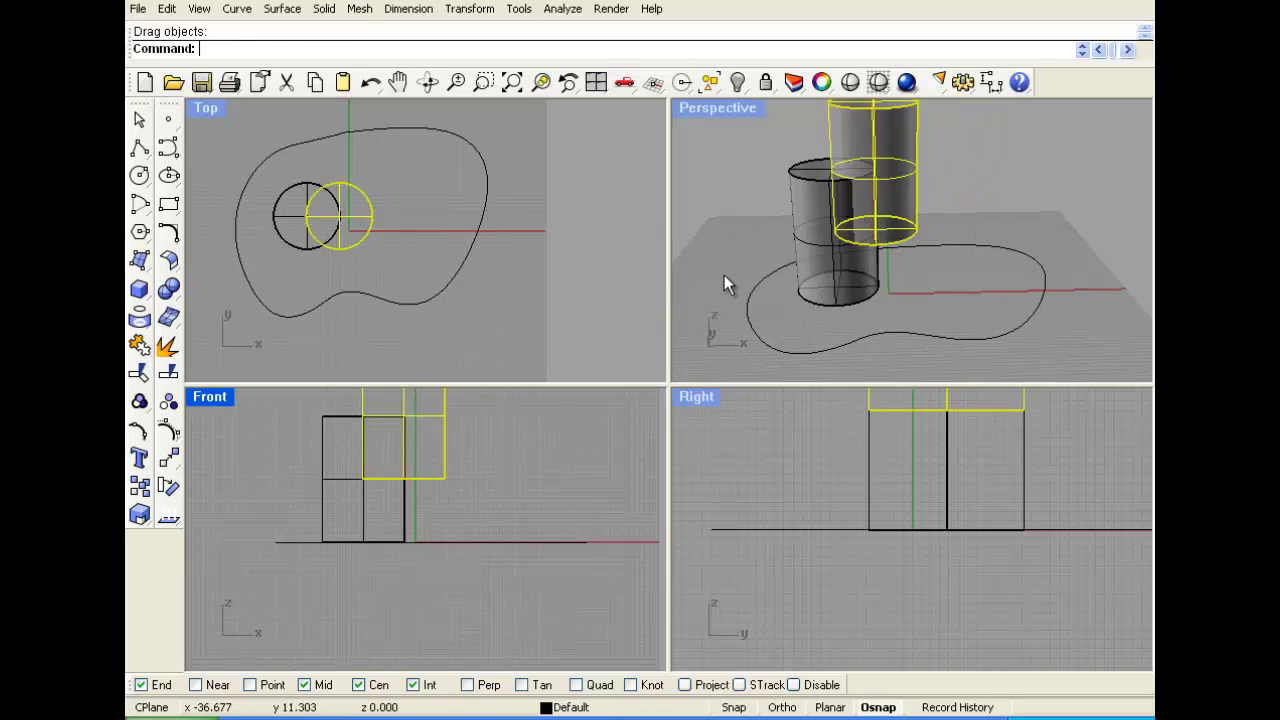
click(749, 247)
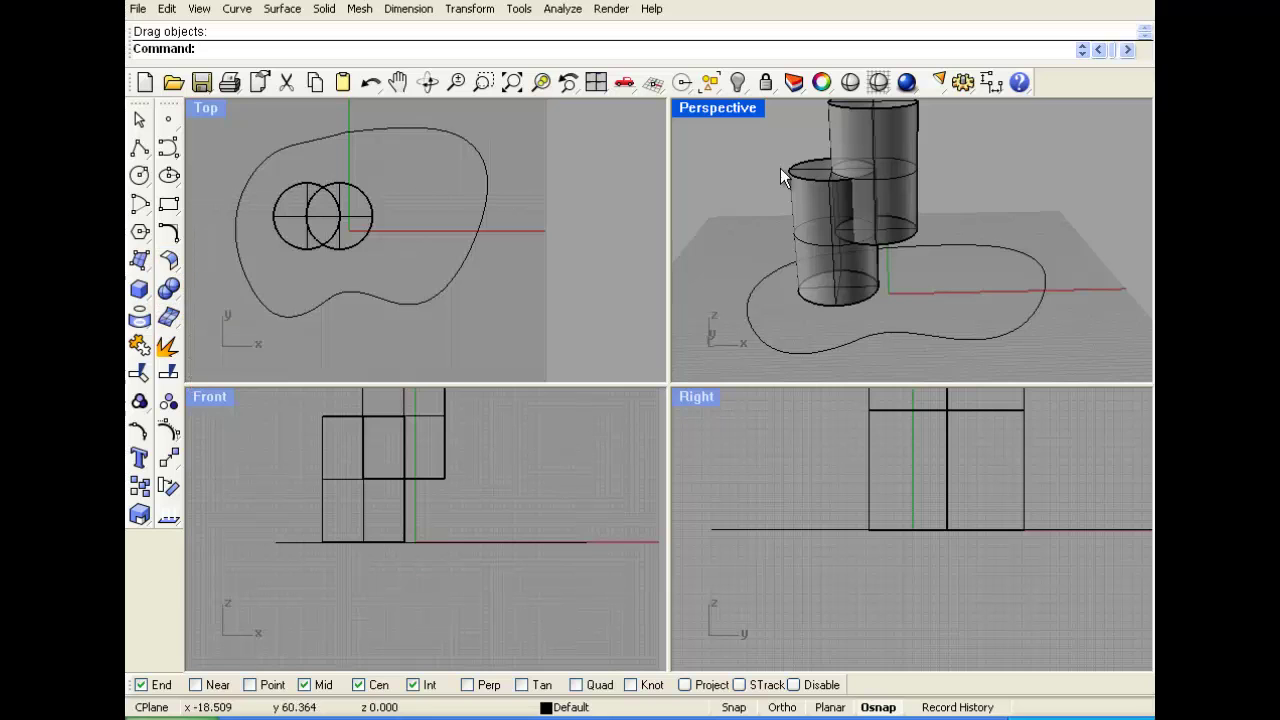
- Split the lower cylinder using the raised cylinder as the cutting object, and select its larger part
double_click(741, 108)
scroll(624, 437, up, 5)
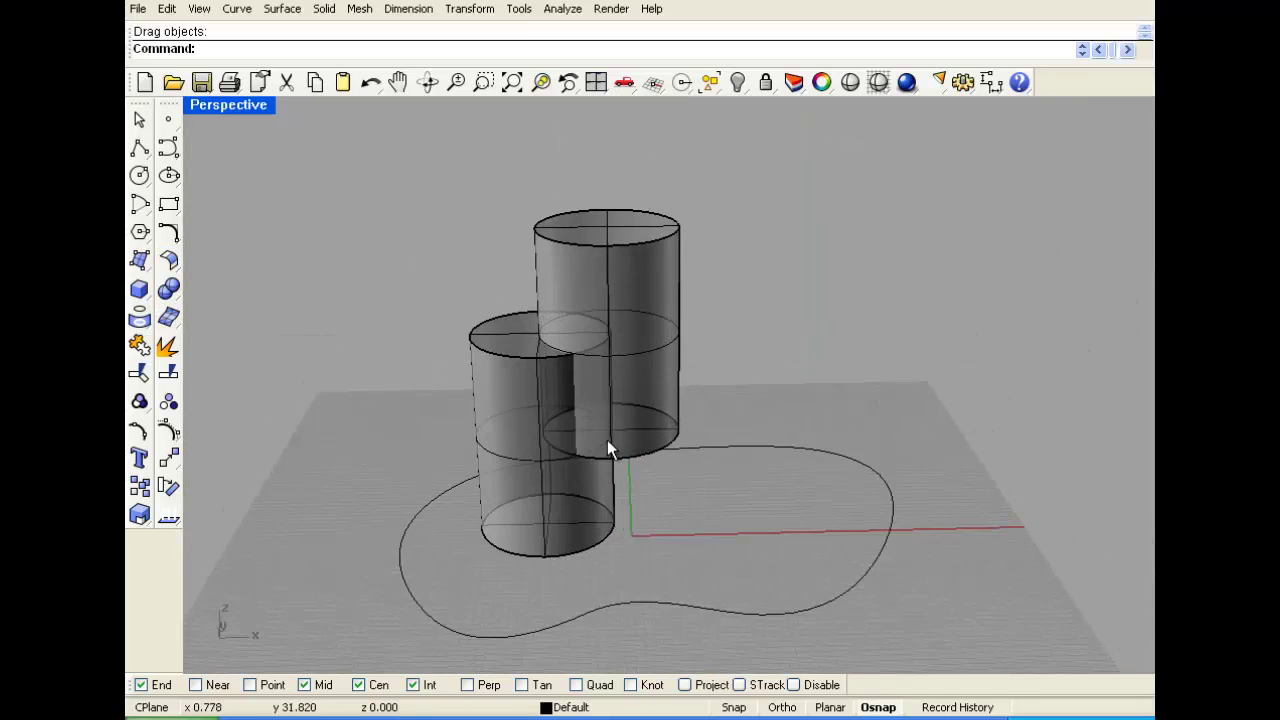
click(168, 373)
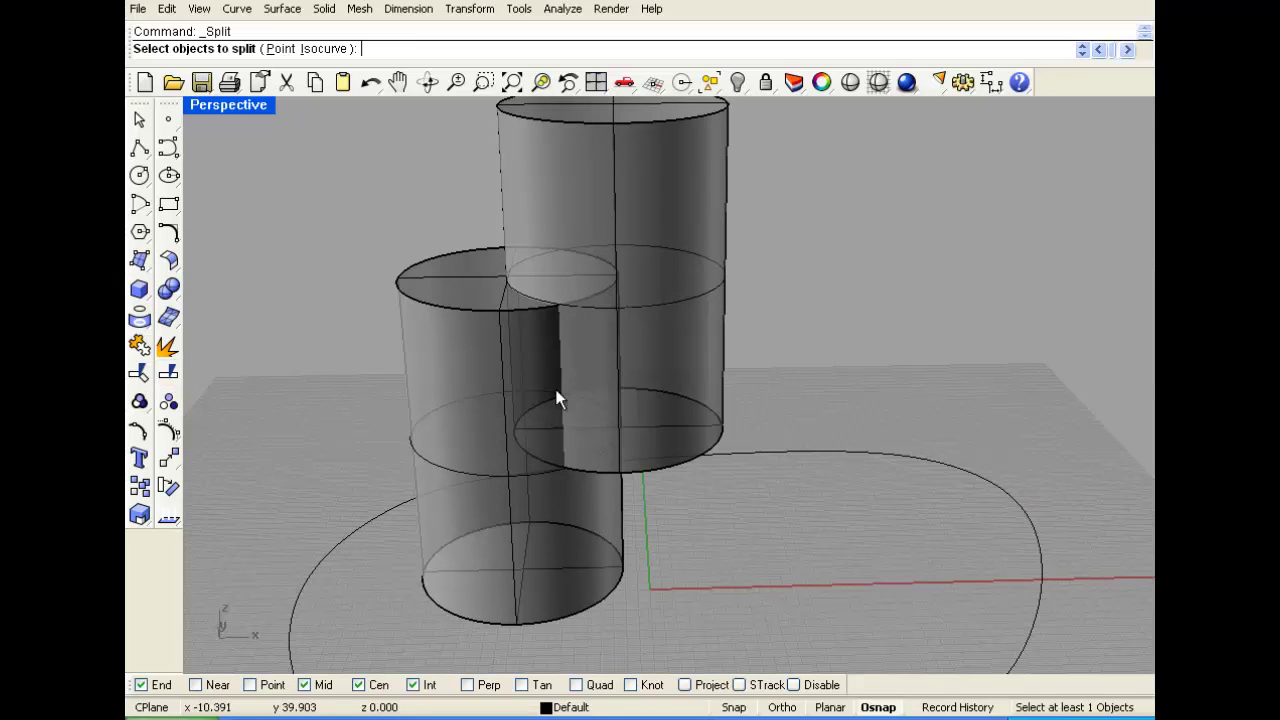
click(472, 421)
key(Return)
click(709, 280)
key(Return)
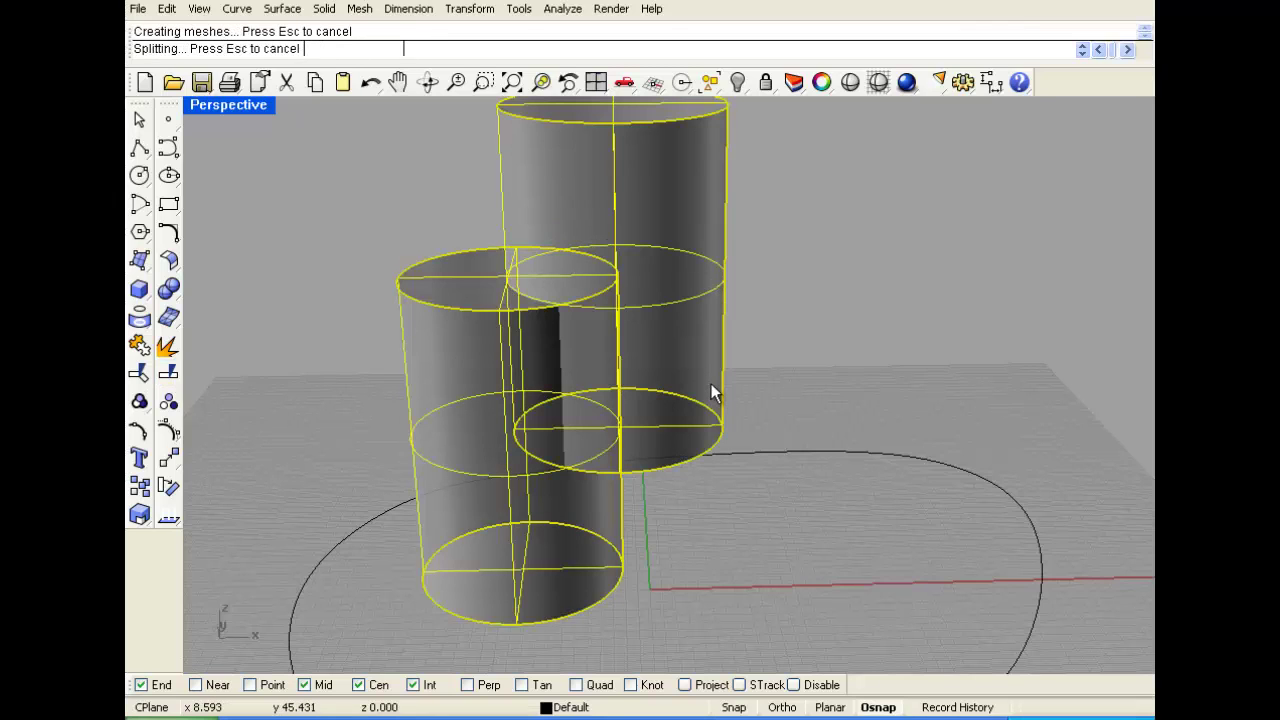
click(685, 372)
click(506, 430)
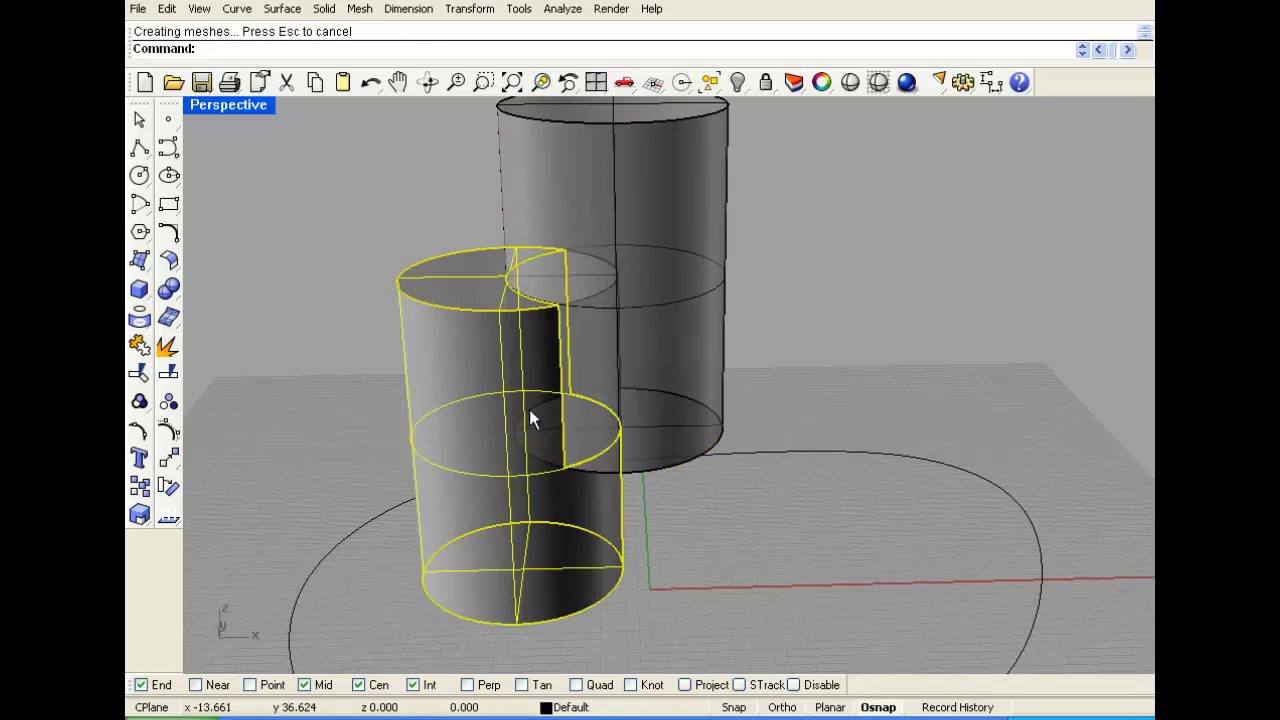
- Move the raised cylinder along positive X, clear of the split cylinder, and deselect it
scroll(541, 312, up, 3)
right_drag(673, 320, 579, 358)
click(655, 318)
click(700, 368)
right_drag(669, 391, 640, 314)
drag(640, 314, 746, 356)
key(Escape)
- Delete the smaller split-off piece of the lower cylinder, examine the notch, and undo the deletion
right_drag(567, 395, 536, 376)
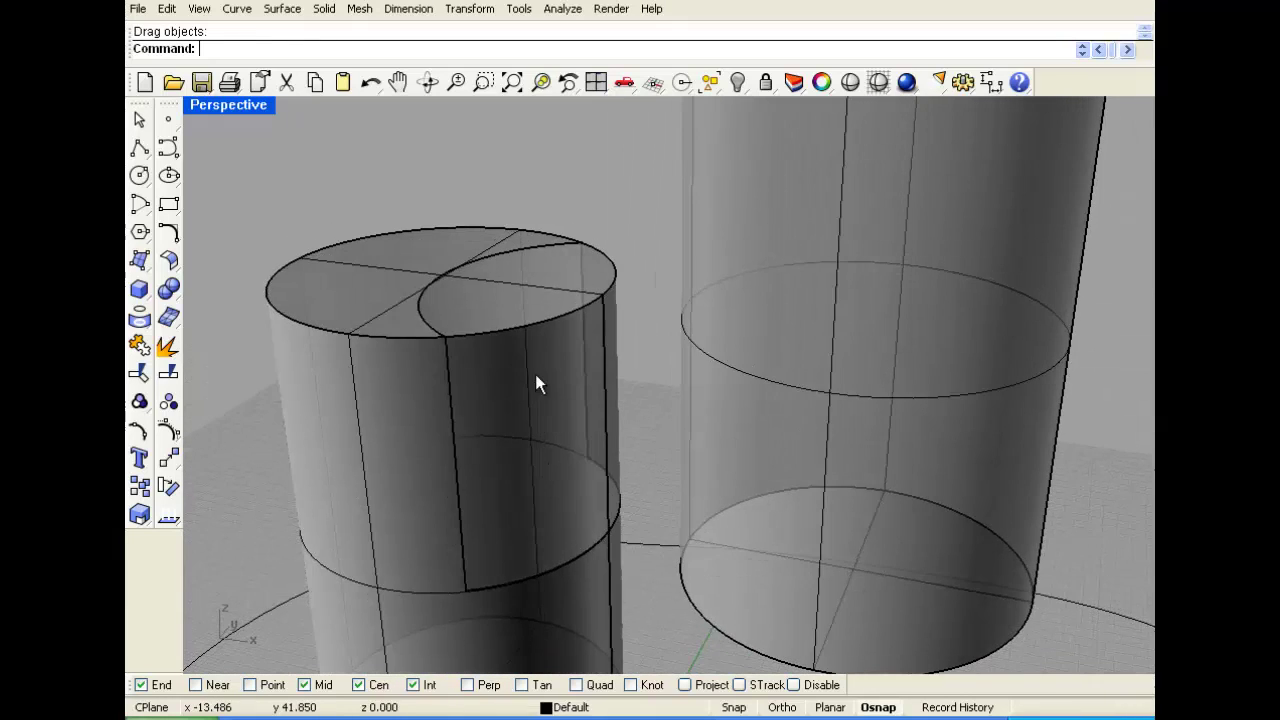
right_drag(550, 305, 534, 415)
click(534, 415)
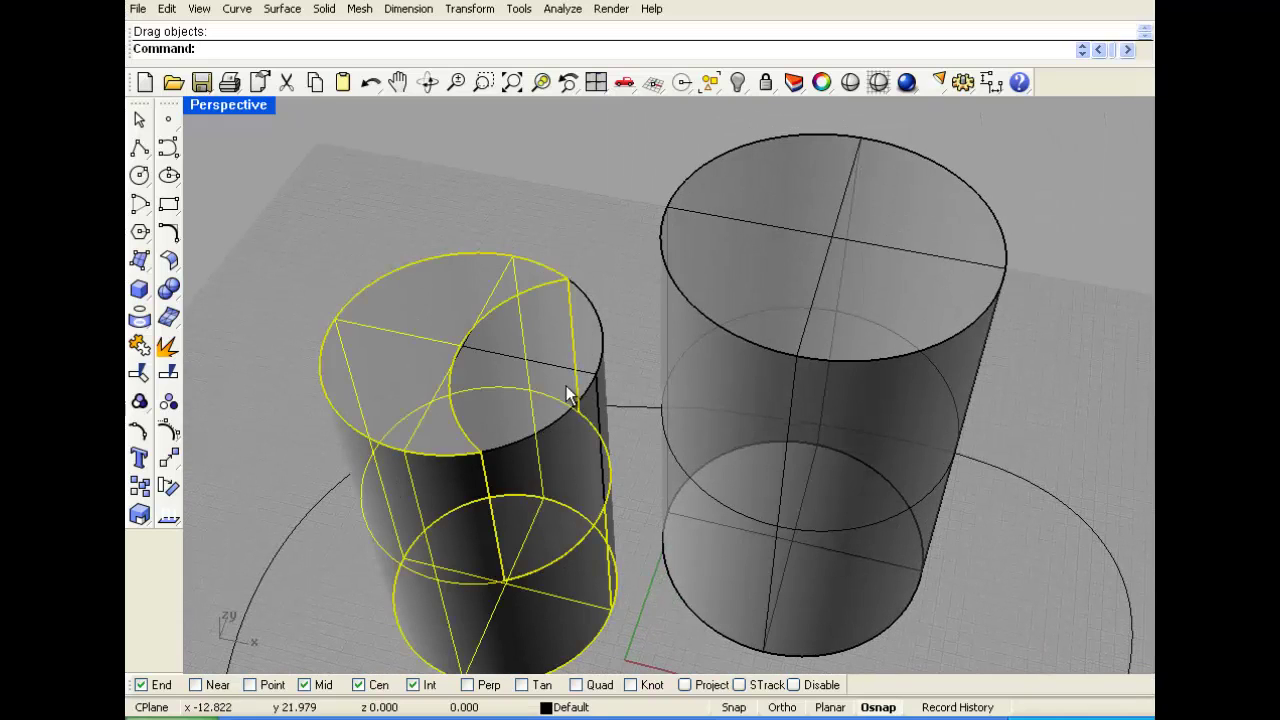
click(601, 327)
key(Delete)
right_drag(601, 327, 593, 283)
right_drag(586, 357, 543, 411)
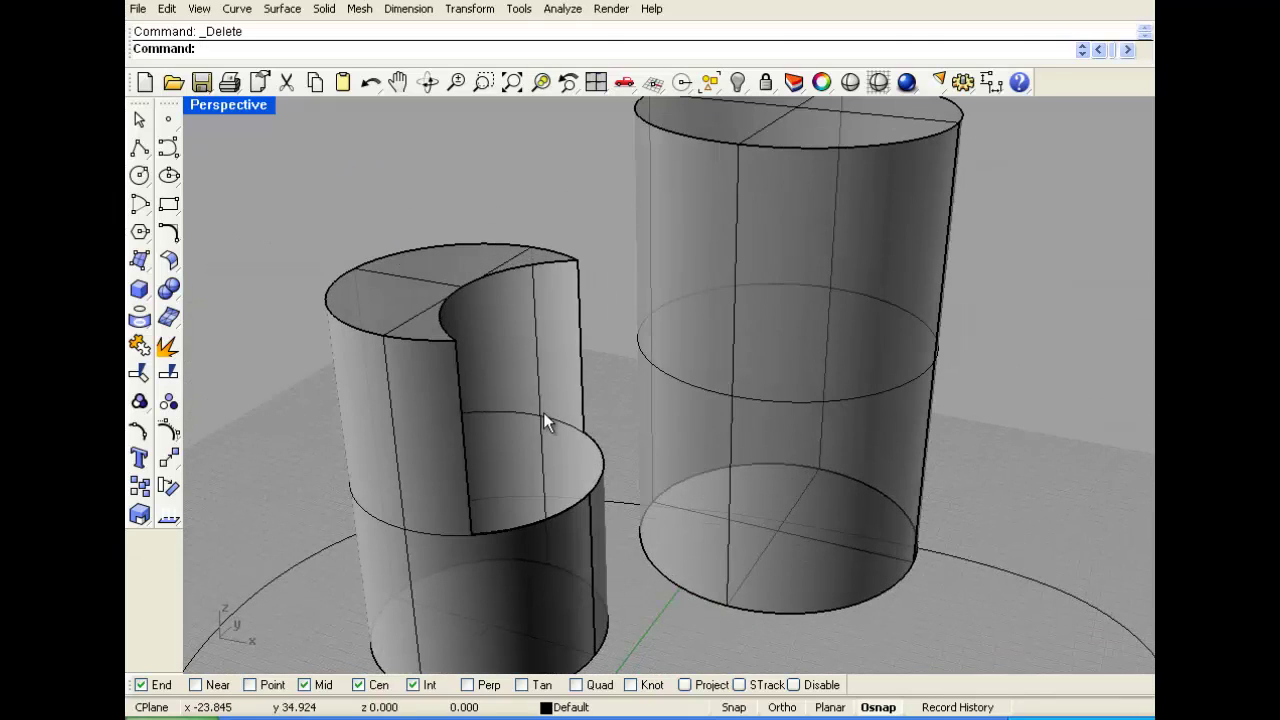
key(ctrl+z)
- Delete the larger notched part of the split cylinder, examine what is left, and undo that deletion
click(557, 224)
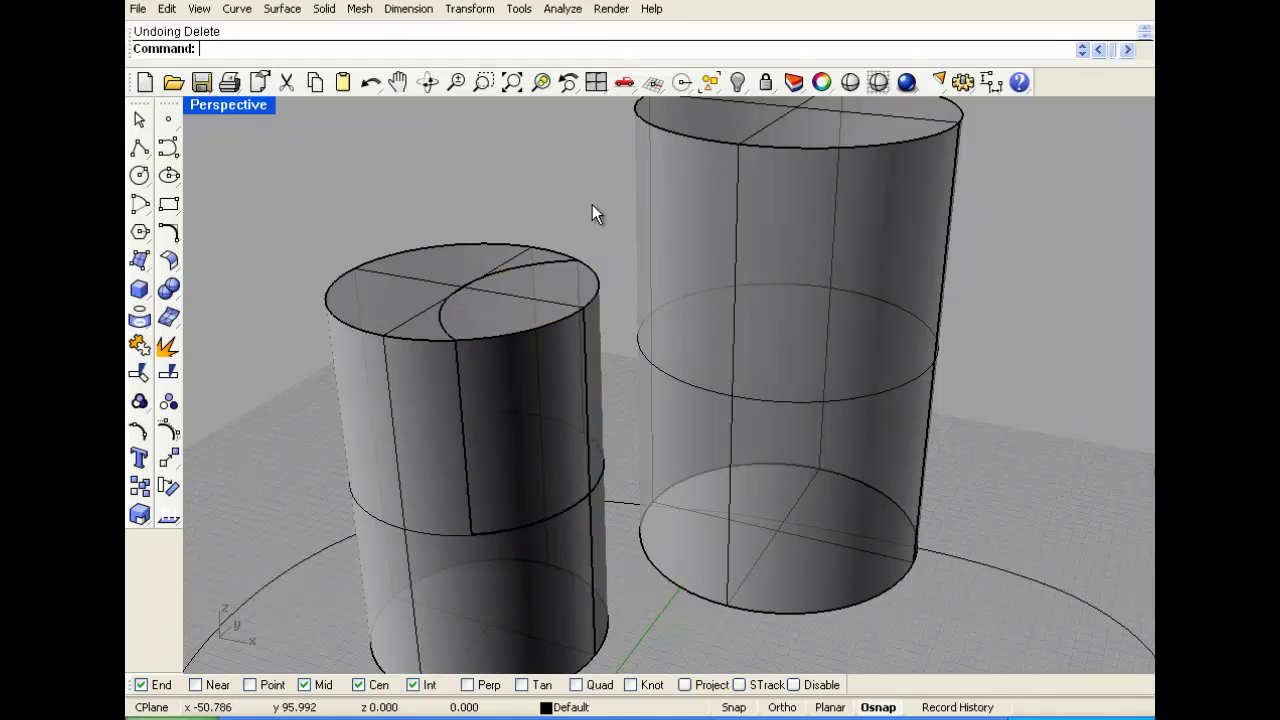
click(579, 323)
click(632, 392)
key(Delete)
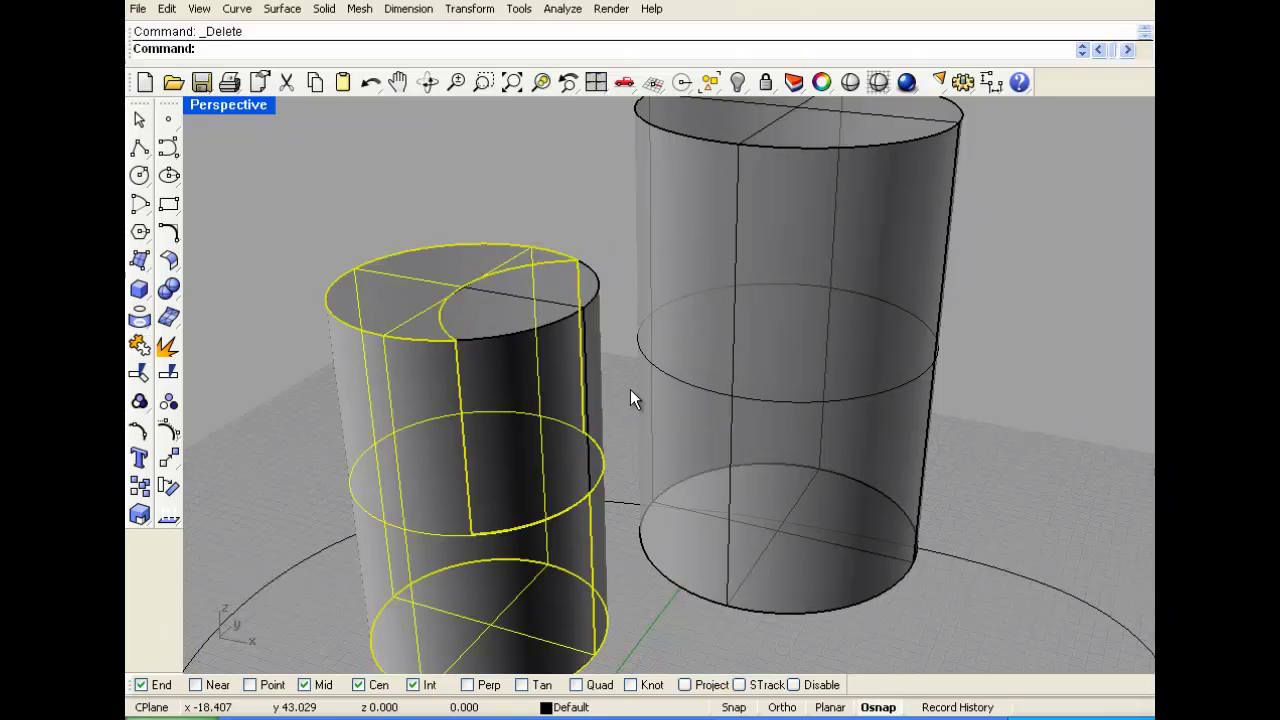
right_drag(531, 434, 539, 367)
key(ctrl+z)
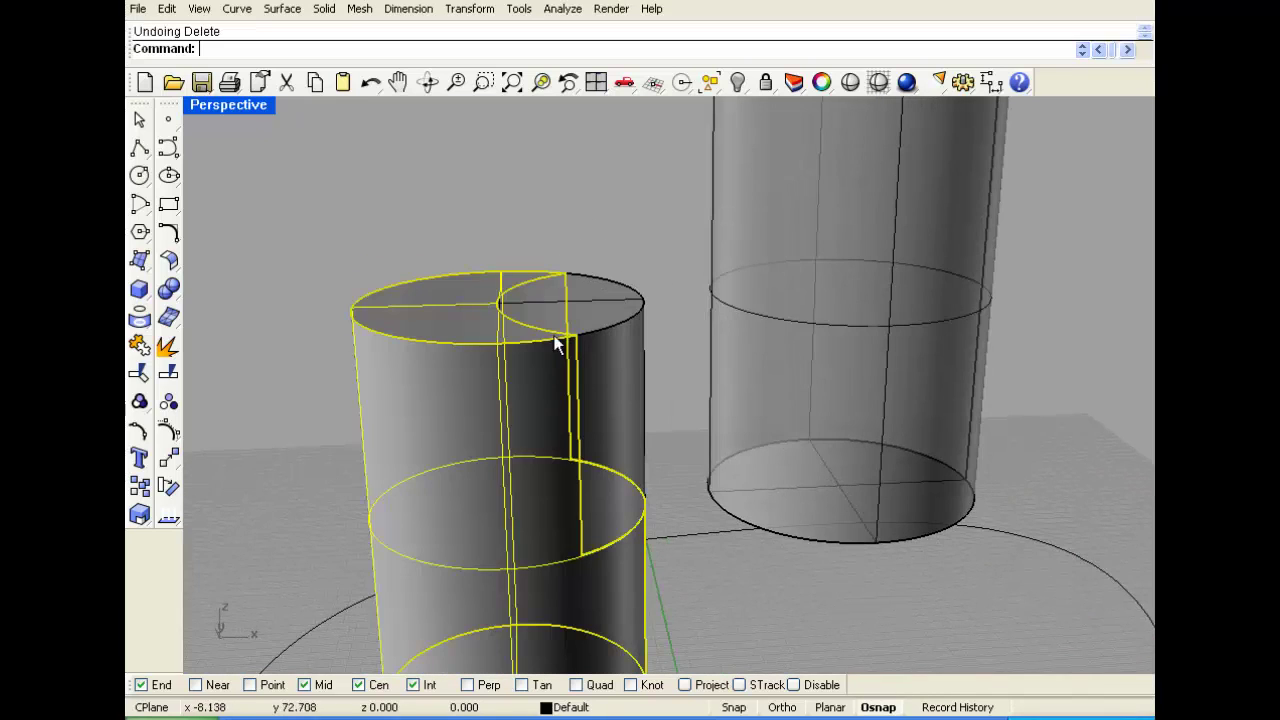
- Select both pieces of the split cylinder, combine them with Boolean Union, and deselect the result
right_drag(543, 307, 582, 218)
drag(582, 218, 508, 316)
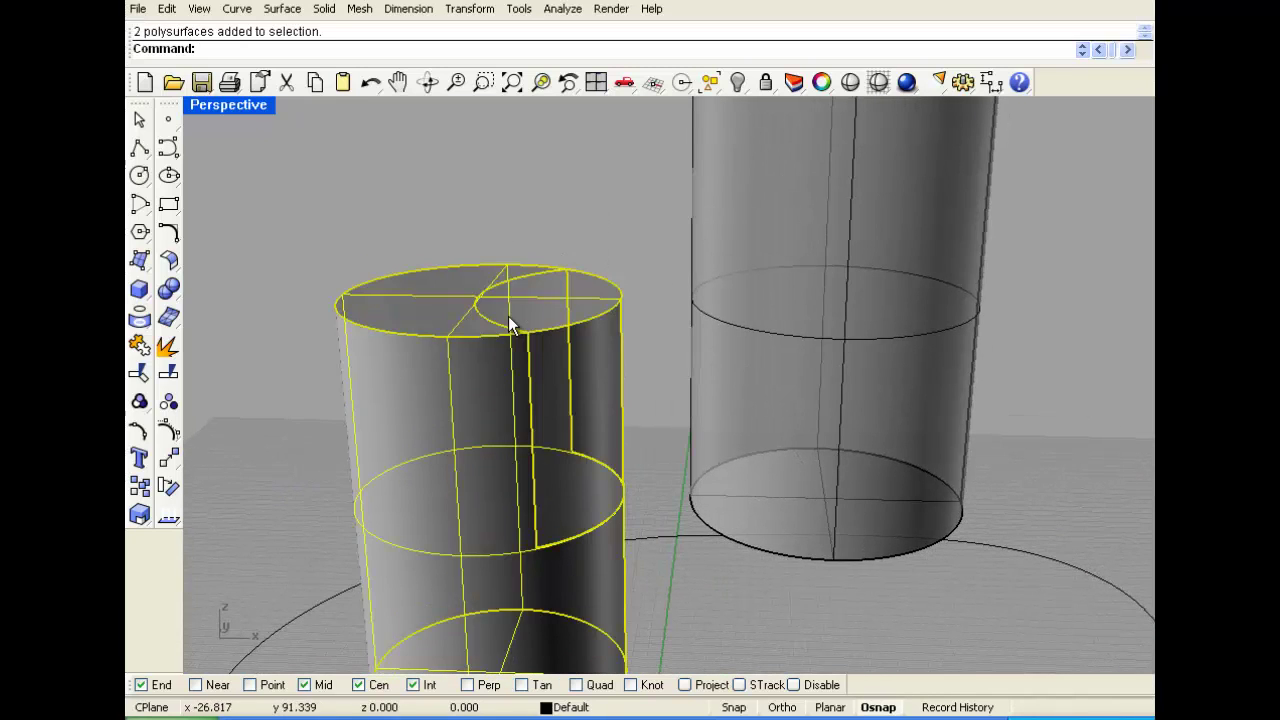
right_drag(452, 391, 436, 386)
click(178, 293)
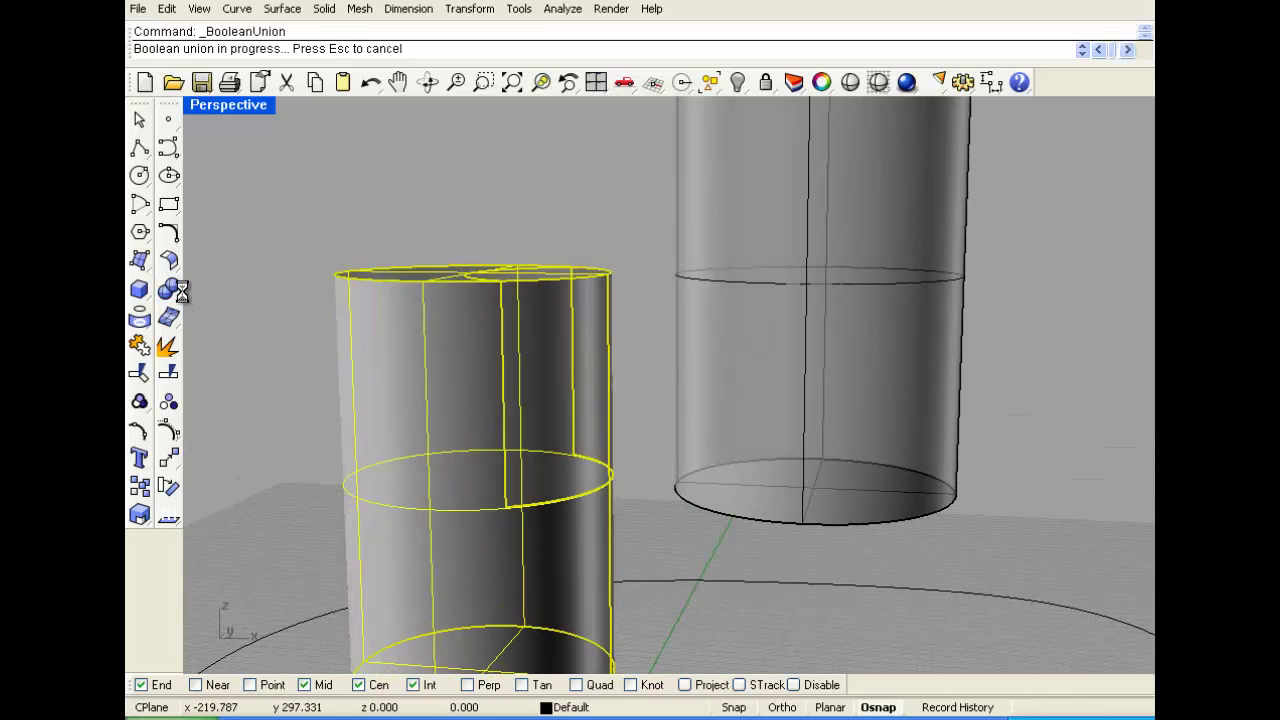
click(514, 262)
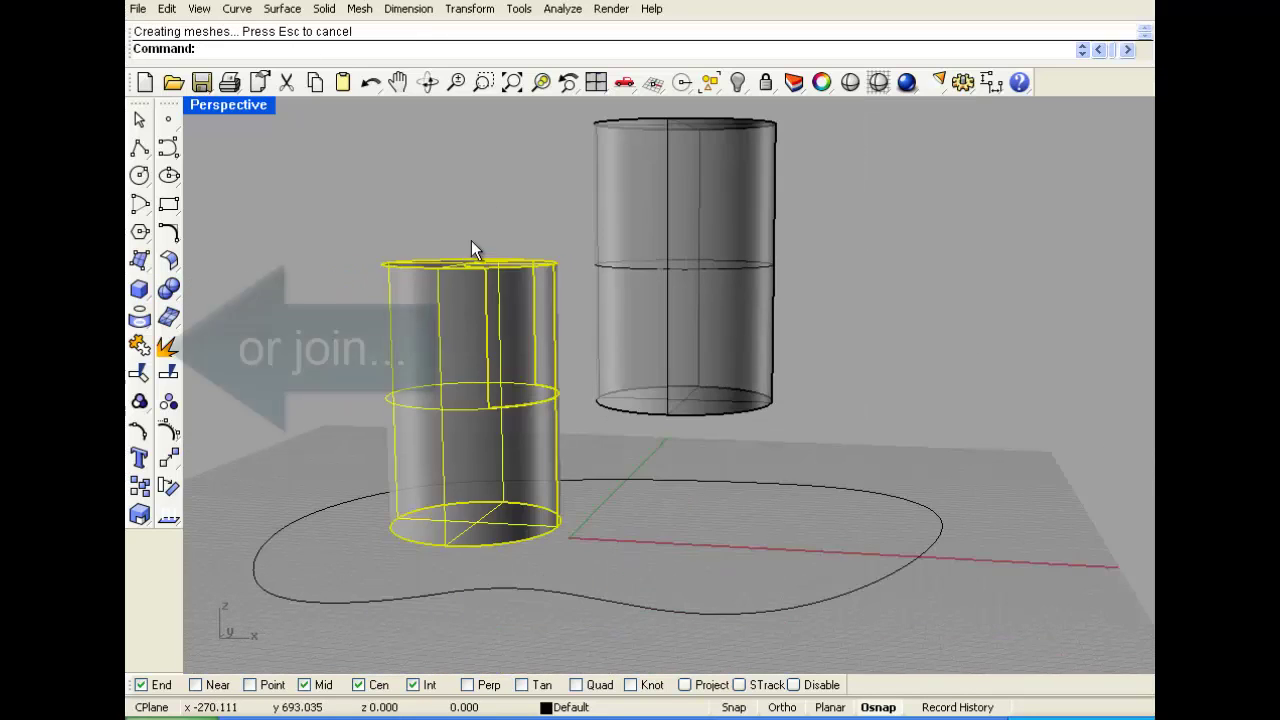
key(Escape)
click(451, 348)
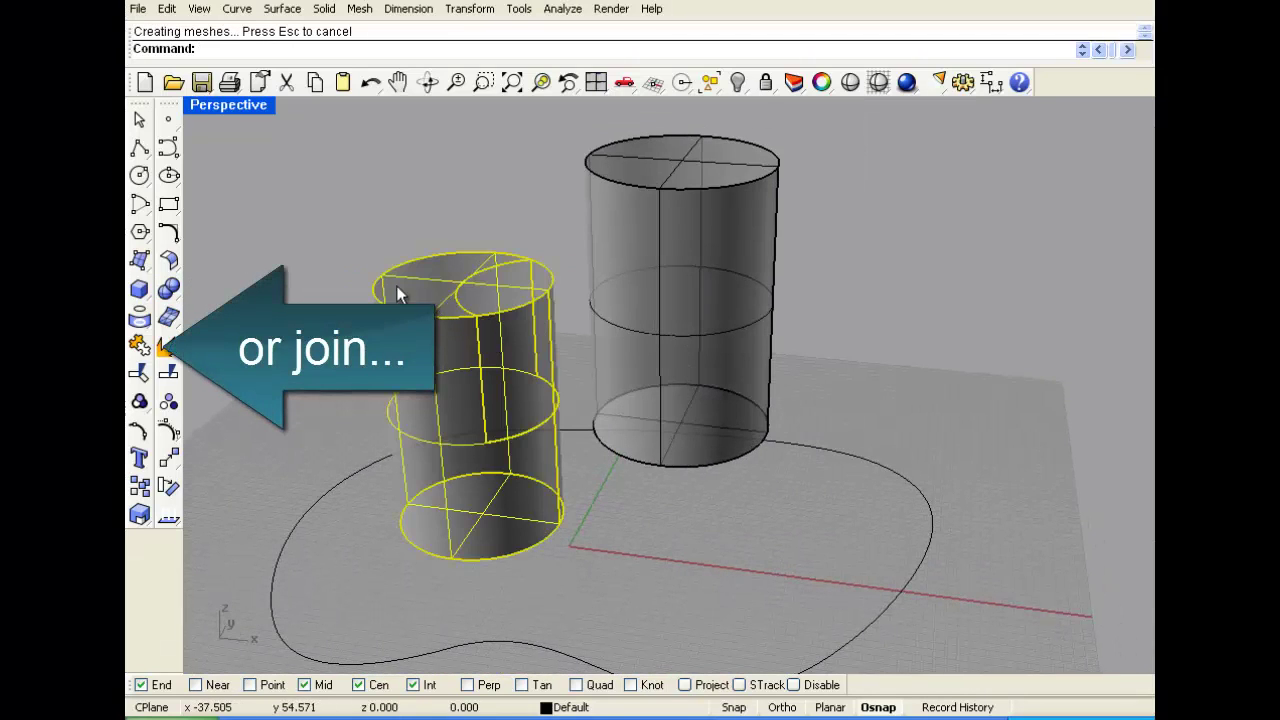
click(362, 261)
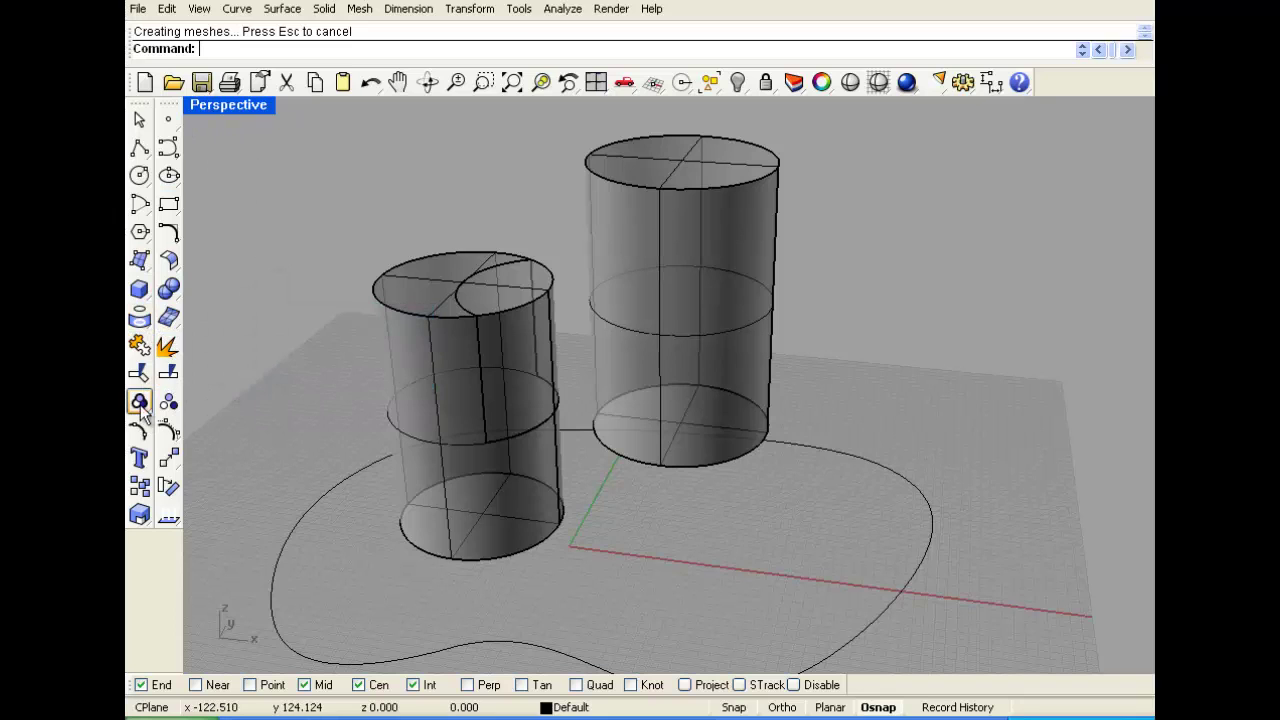
- Select the recombined cylinder to check it as one object, and move the raised cylinder back next to it
click(523, 285)
right_drag(513, 237, 536, 205)
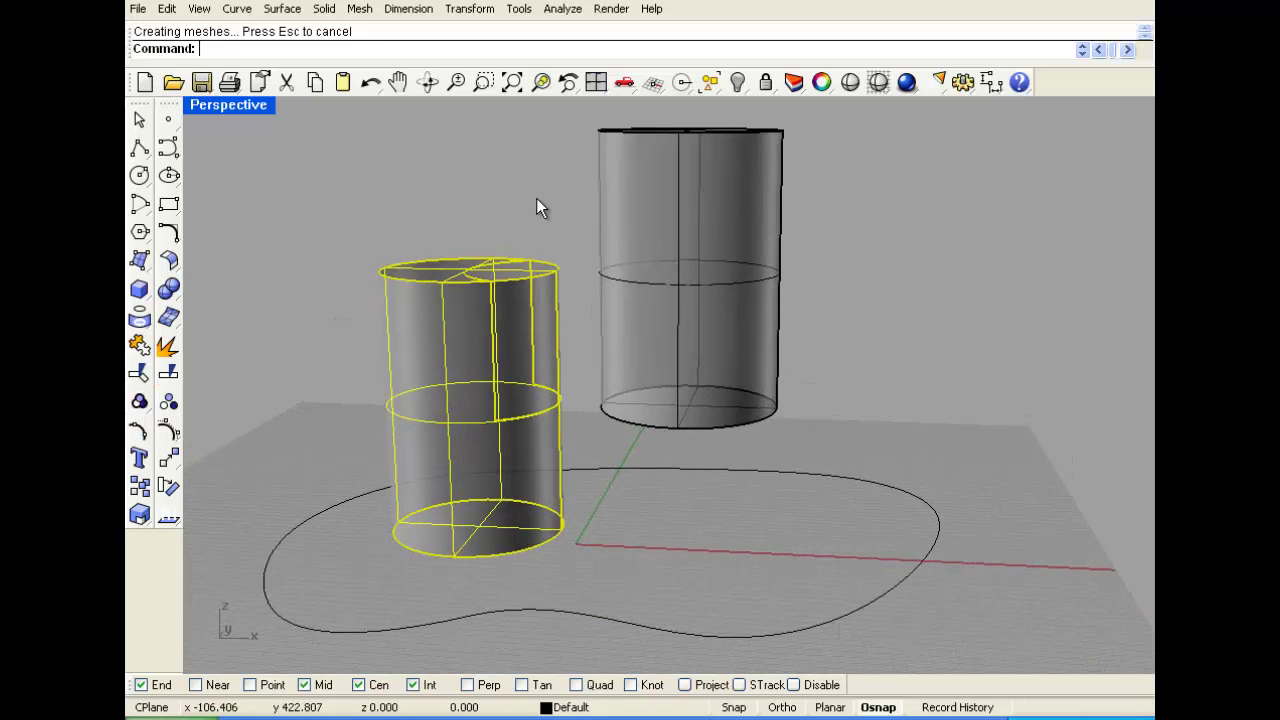
drag(638, 256, 686, 277)
key(Escape)
key(Escape)
- Select both open curves, group them, and reselect them as a group in the Top view
click(700, 466)
right_drag(691, 457, 280, 162)
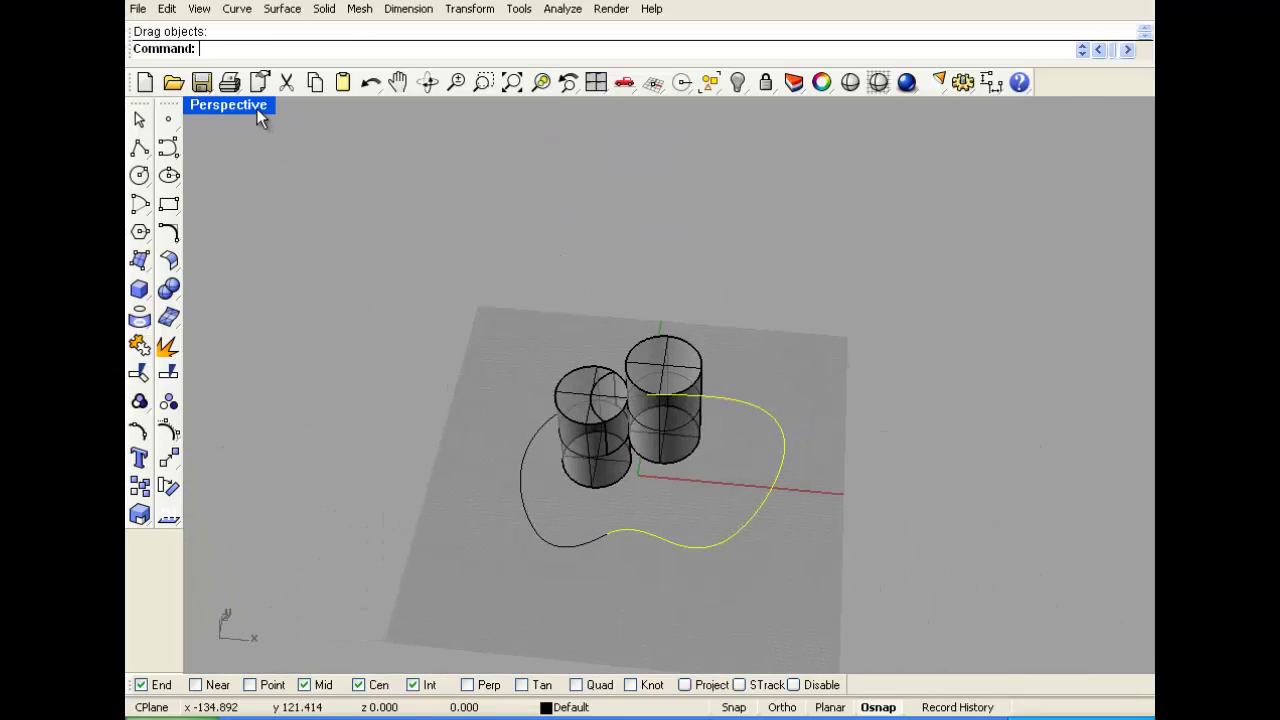
double_click(257, 108)
mouse_move(344, 214)
right_down()
mouse_move(352, 183)
mouse_move(340, 163)
mouse_move(334, 195)
right_up()
shift+click(314, 140)
click(139, 401)
key(Escape)
click(445, 134)
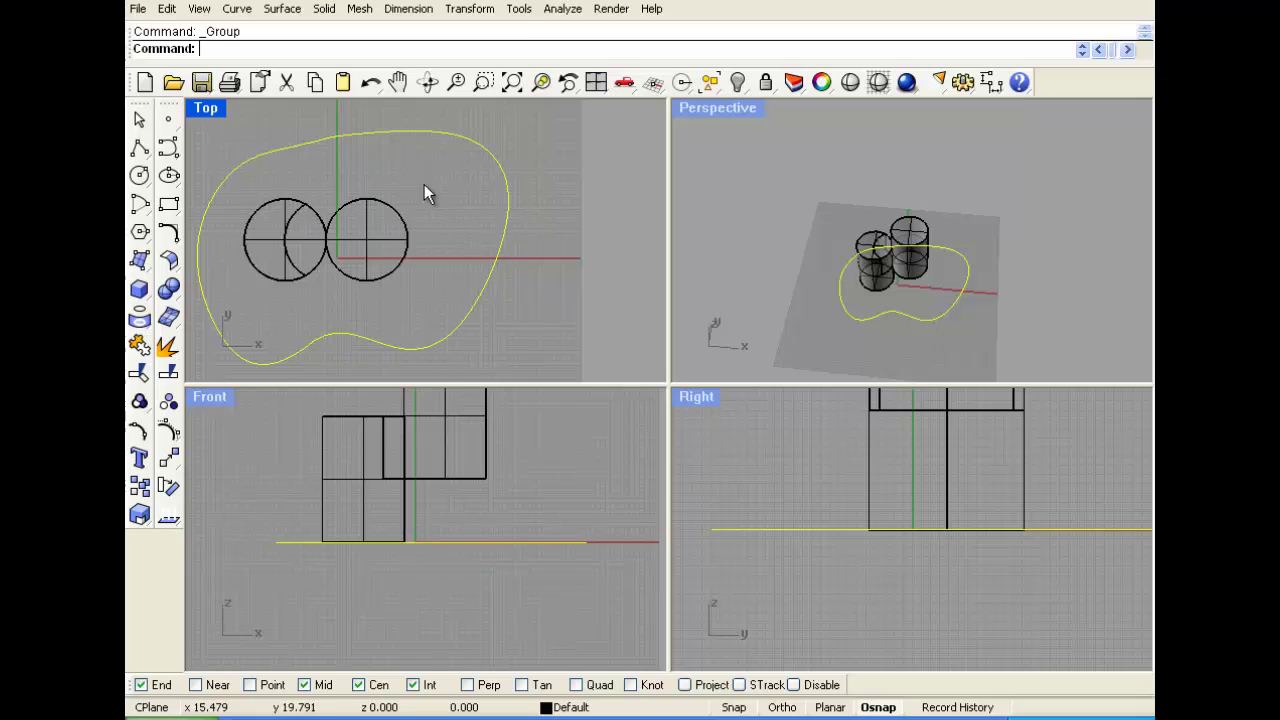
- Ungroup the two curves and select only the one running around the raised cylinder
right_drag(435, 207, 455, 209)
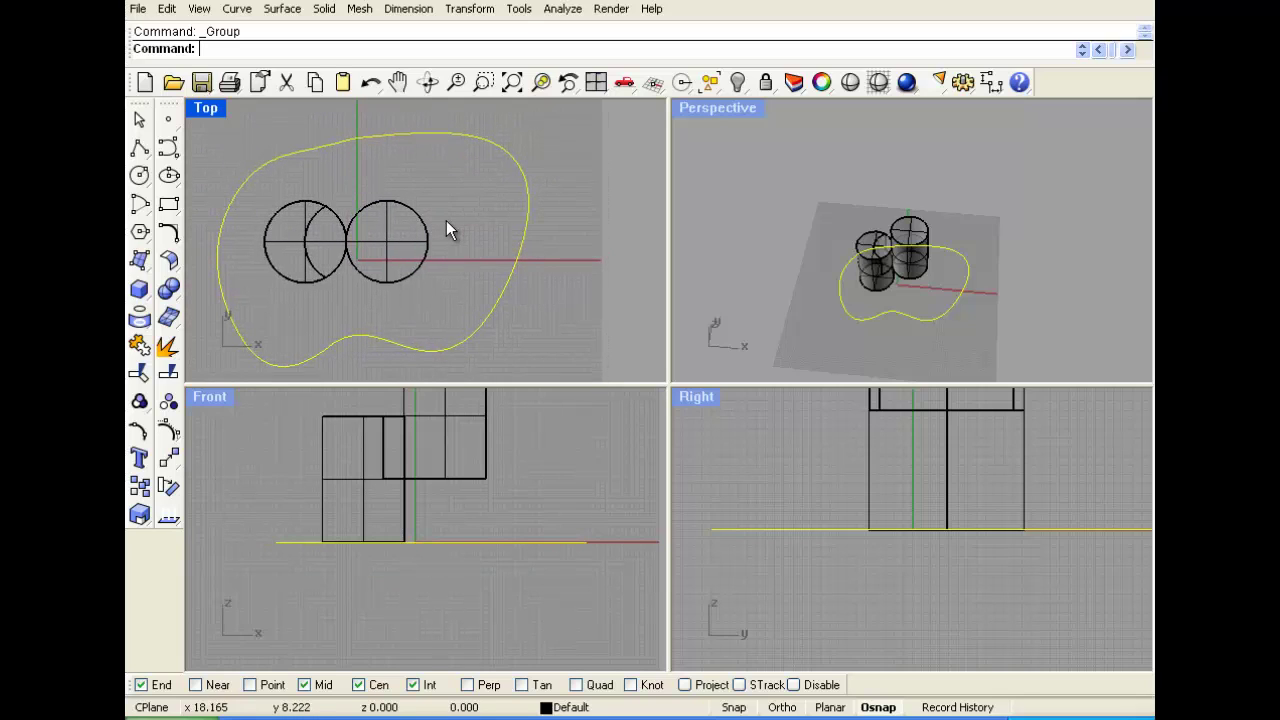
click(168, 401)
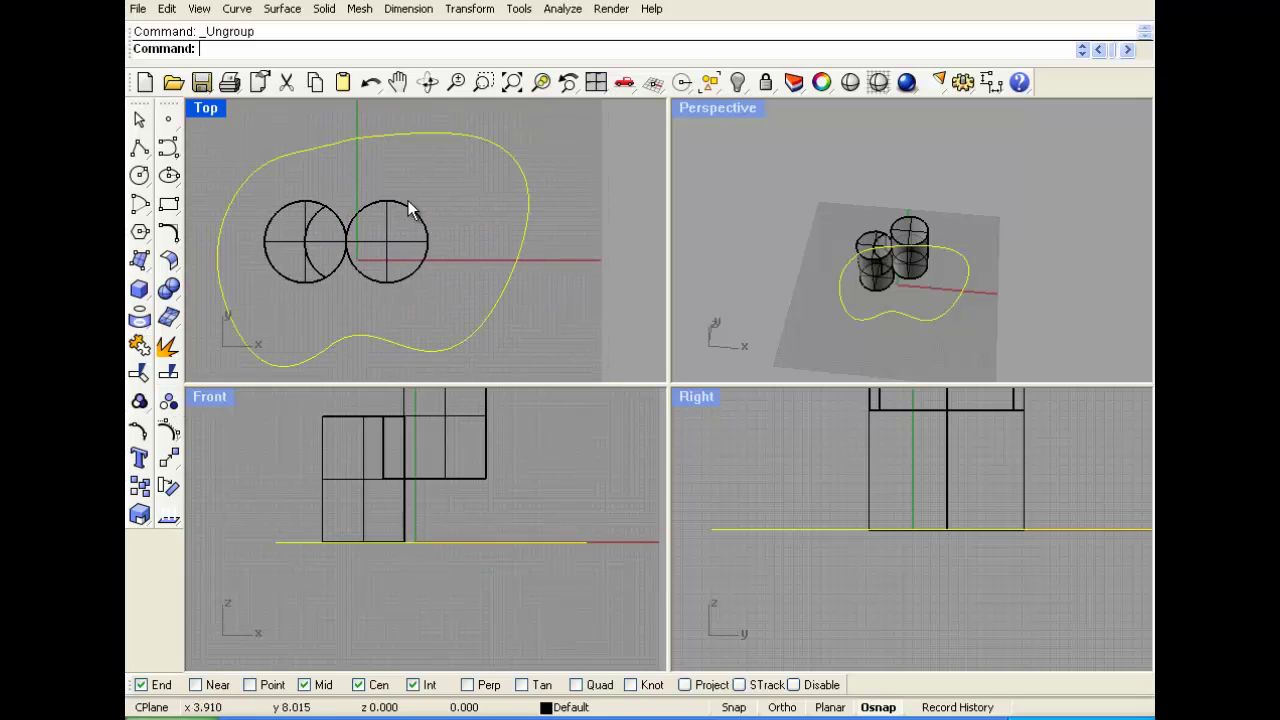
click(368, 141)
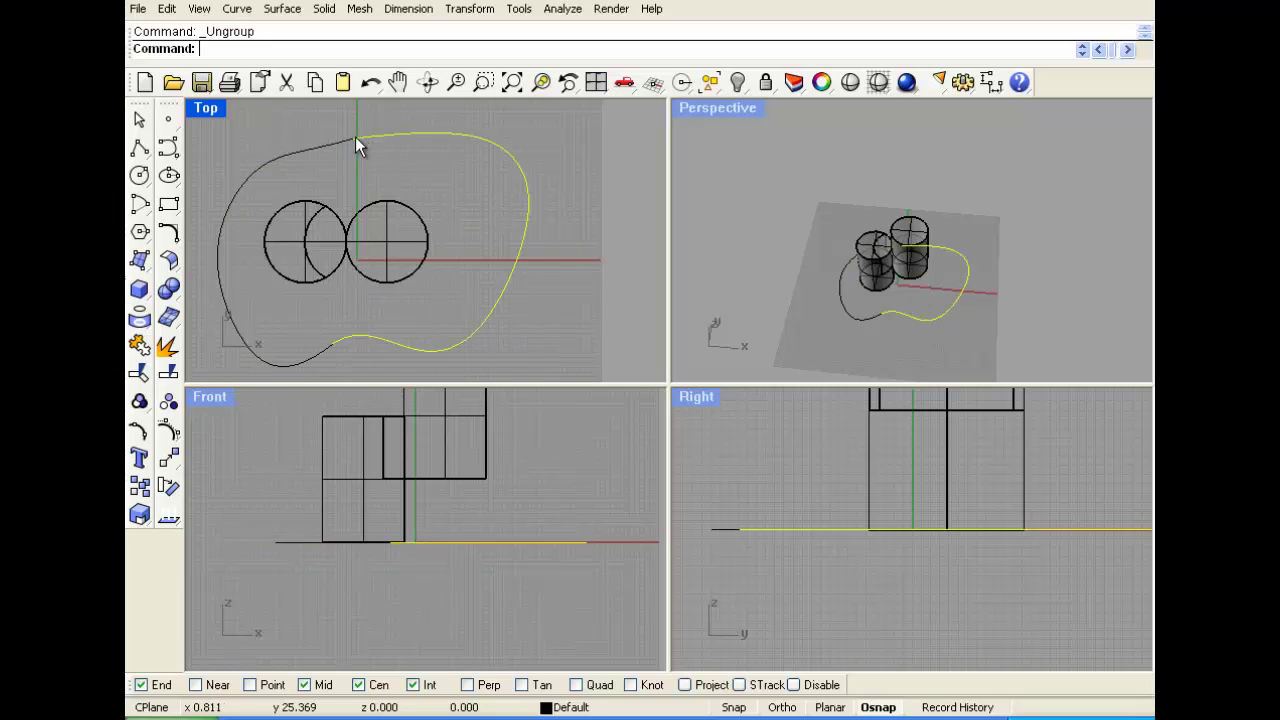
- Select both open curves, join them into one closed curve, and deselect the result
drag(355, 147, 331, 126)
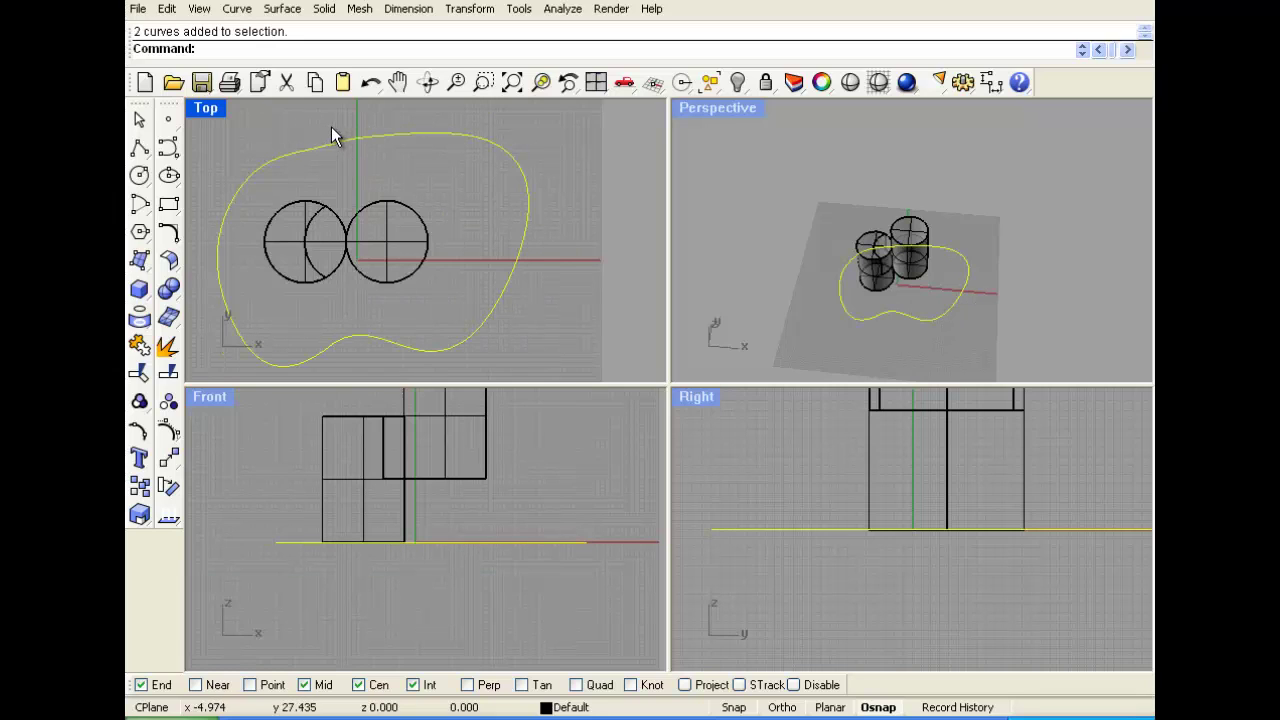
click(139, 347)
click(286, 277)
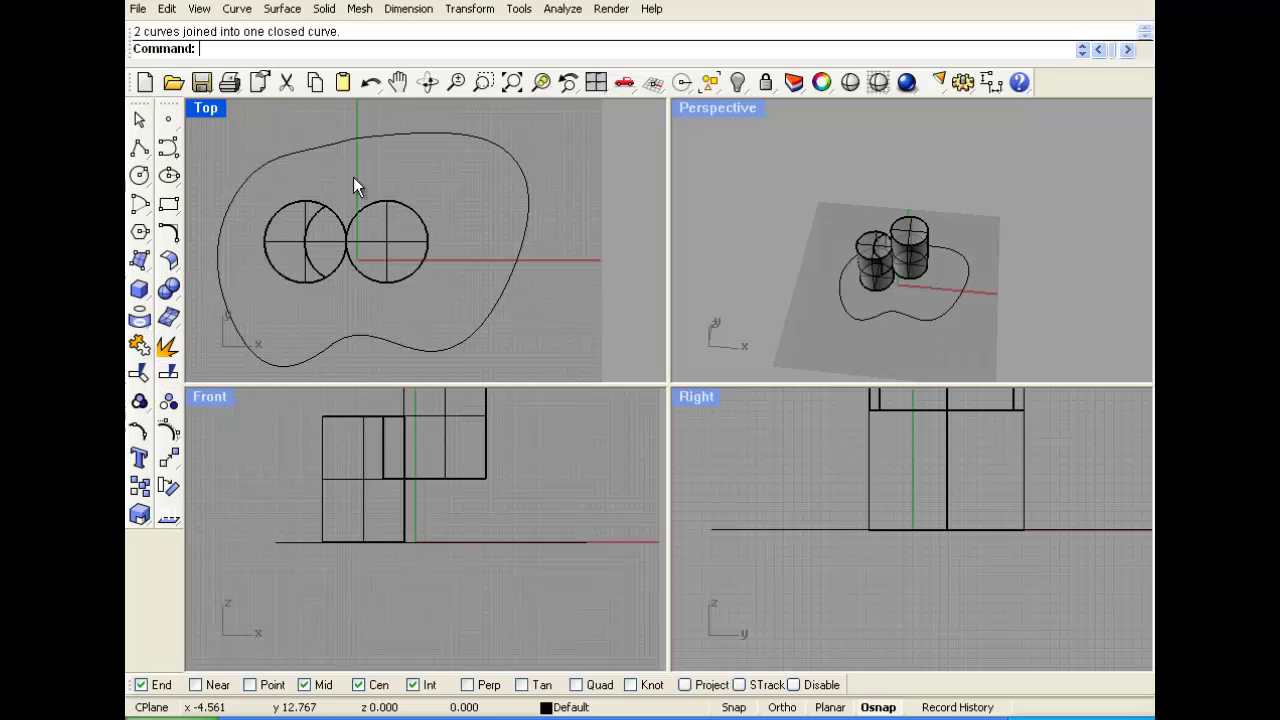
- Select the two cylinders inside the closed curve in the Top view and delete them
right_drag(385, 166, 399, 151)
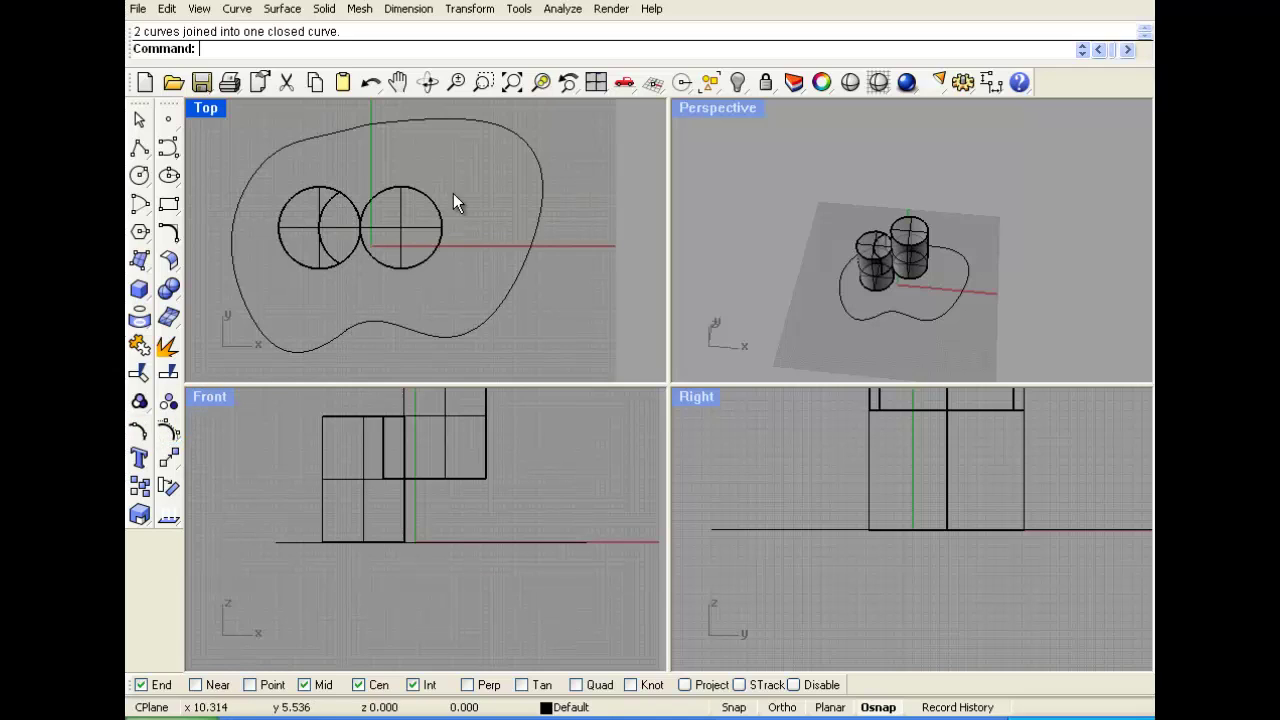
drag(469, 186, 309, 277)
key(Delete)
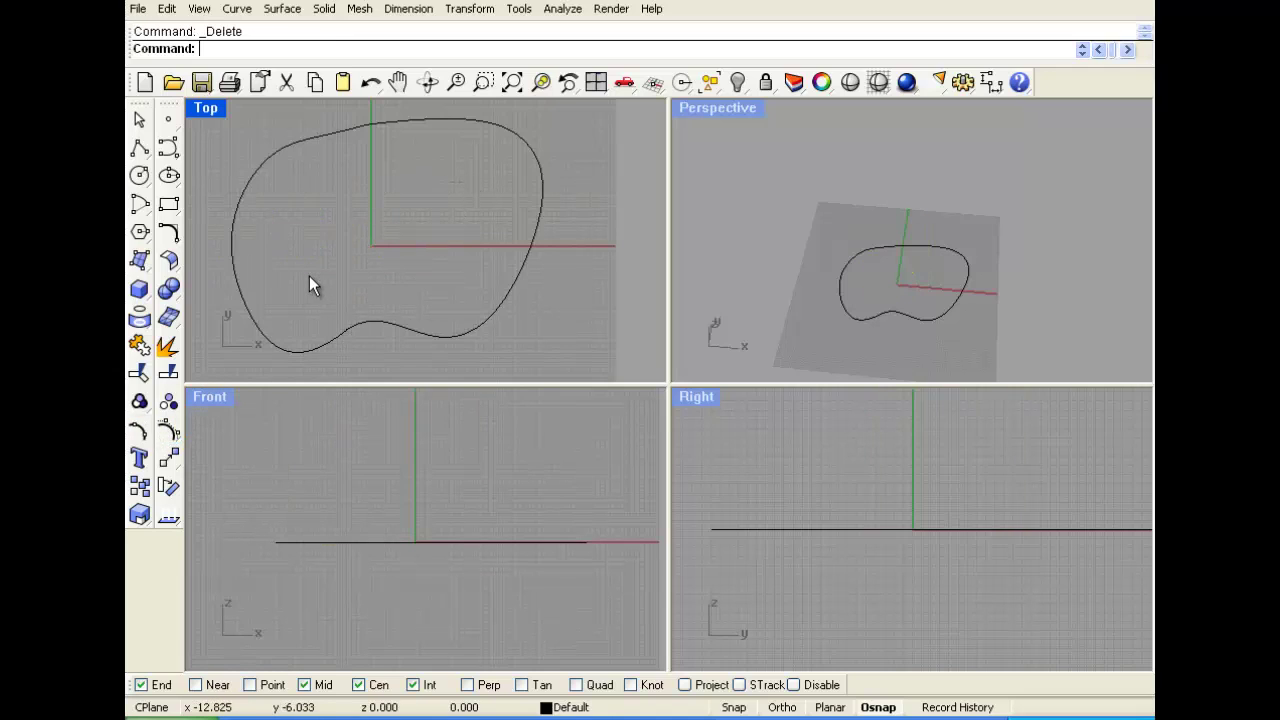
- Display the closed curve's edit points and pull the upper middle, right and lower left points inward in the Top view
click(139, 430)
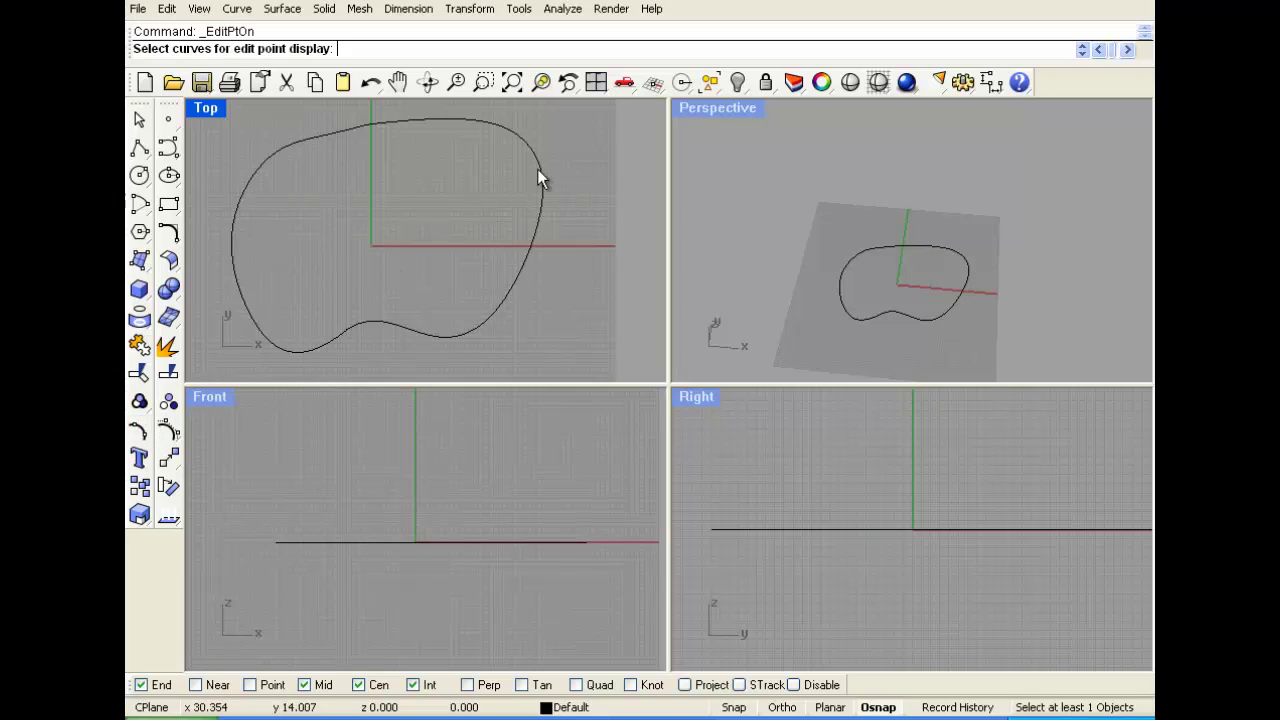
click(525, 182)
key(Return)
drag(366, 127, 383, 176)
drag(520, 210, 456, 231)
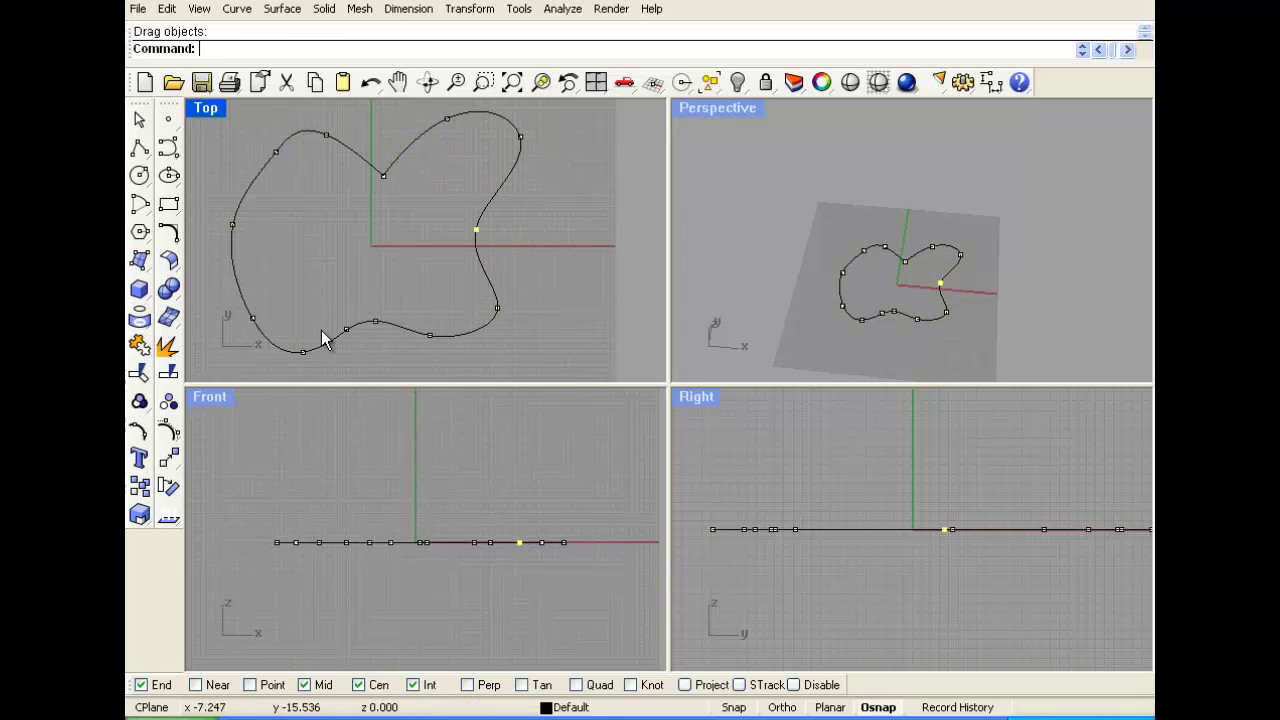
drag(255, 321, 288, 265)
- Undo the three edit point moves and hide the curve's edit points
key(ctrl+z)
key(ctrl+z)
key(ctrl+z)
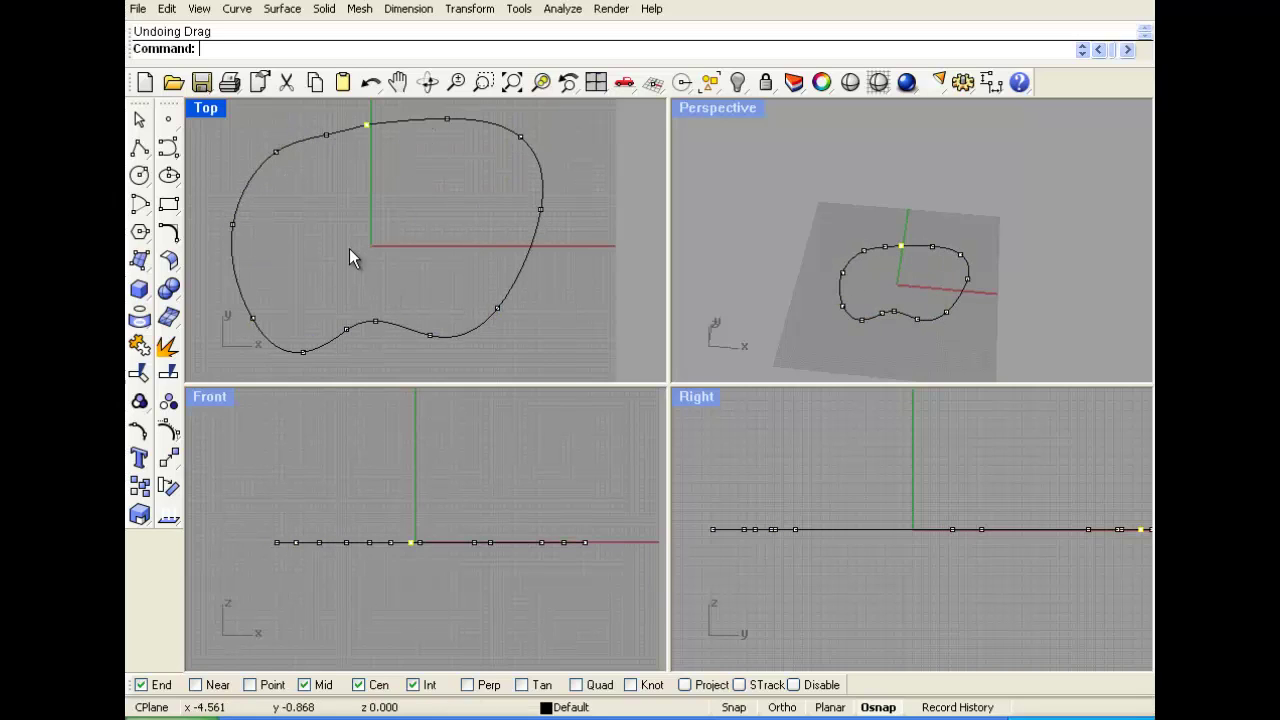
click(140, 432)
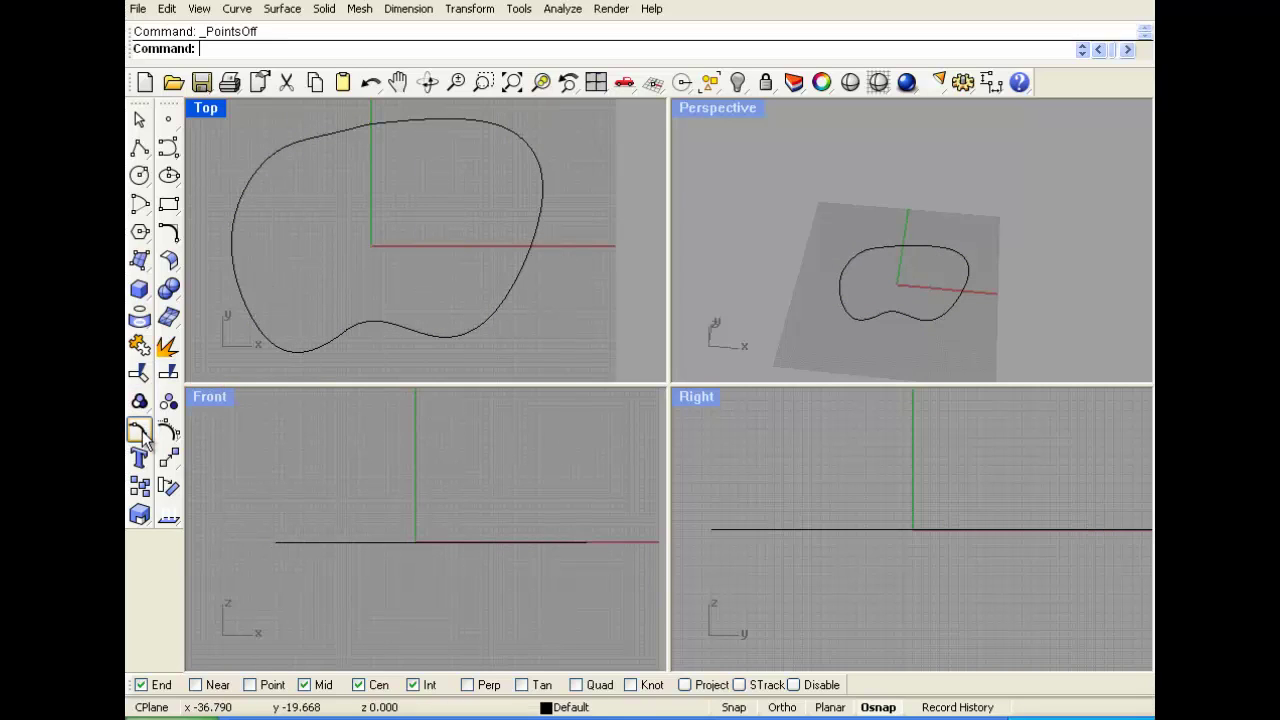
click(169, 432)
click(390, 333)
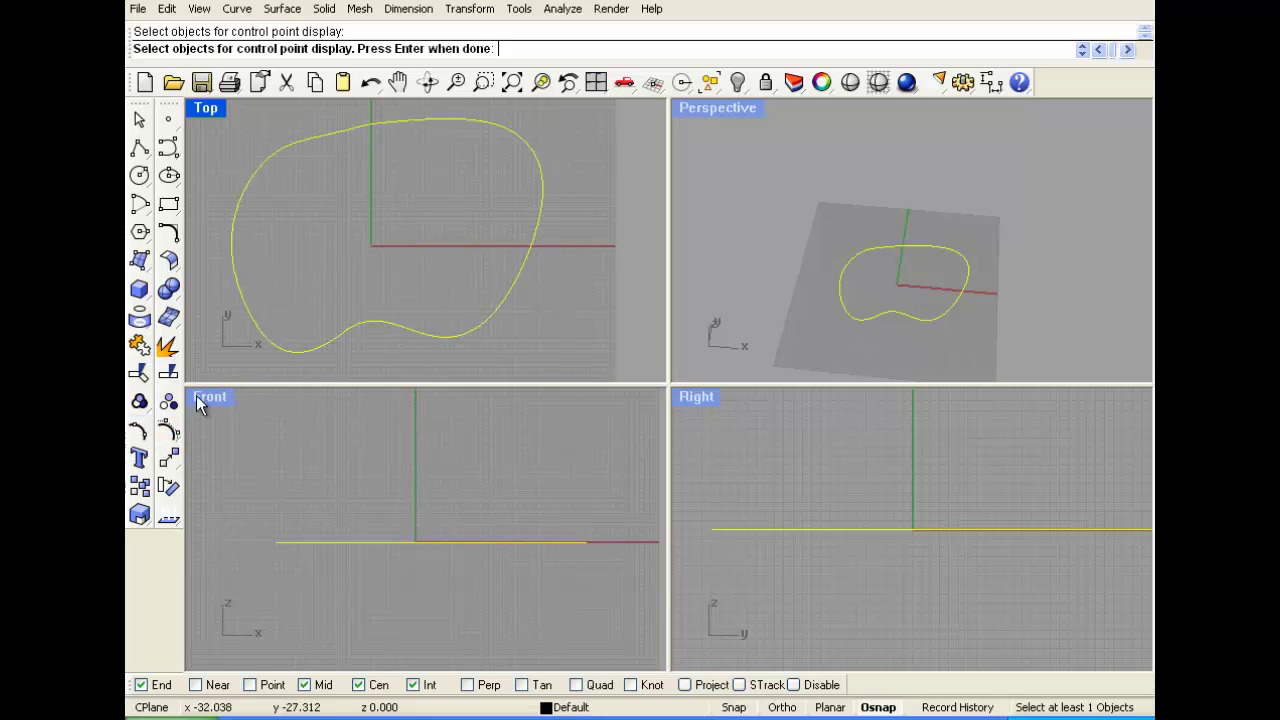
click(169, 432)
click(377, 325)
- Display the control points of the closed curve
click(169, 432)
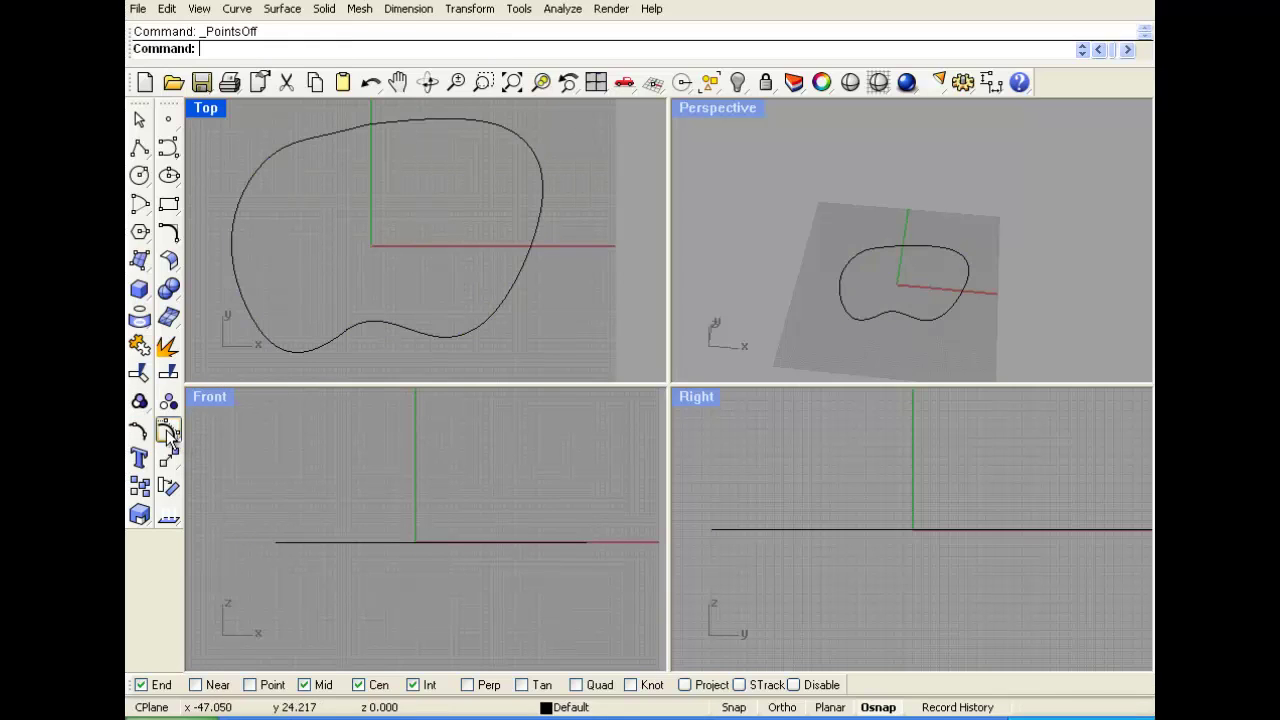
click(231, 283)
key(Return)
scroll(324, 220, down, 2)
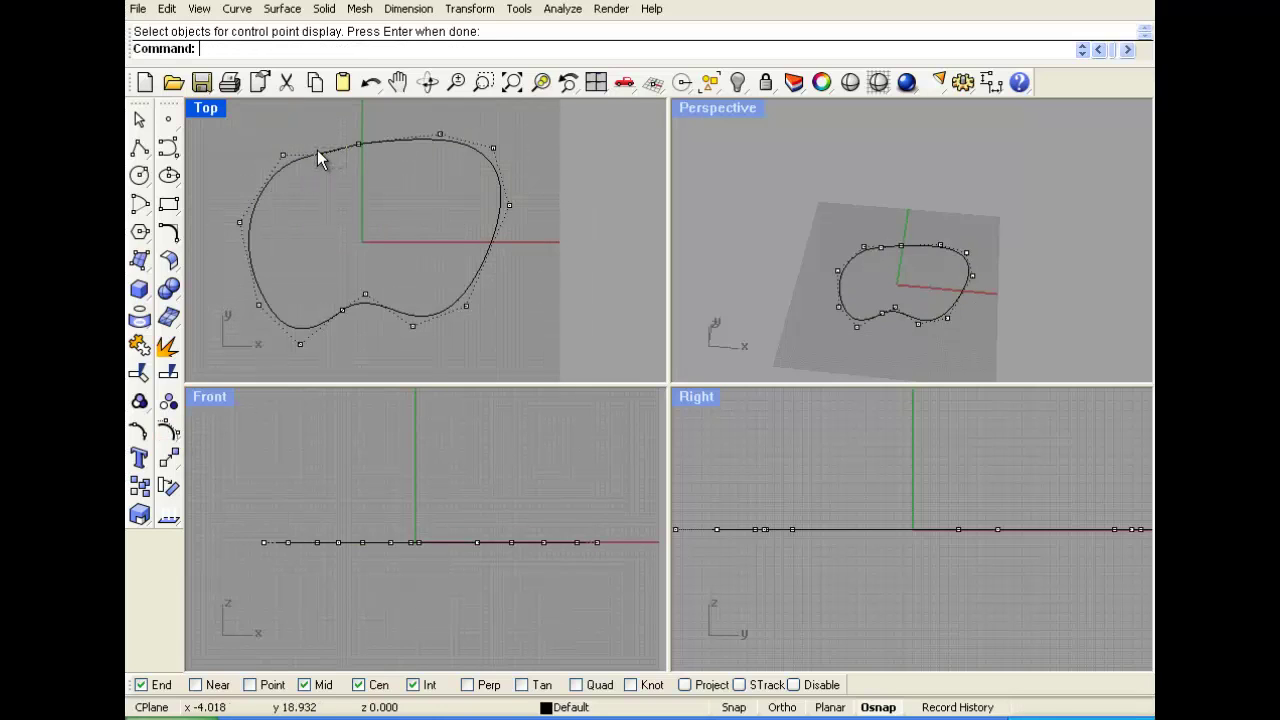
- Reshape the closed curve by moving control points on its upper edge inward and the lower middle control point upward
click(316, 151)
drag(319, 162, 319, 178)
drag(366, 294, 389, 268)
click(492, 150)
drag(492, 150, 416, 205)
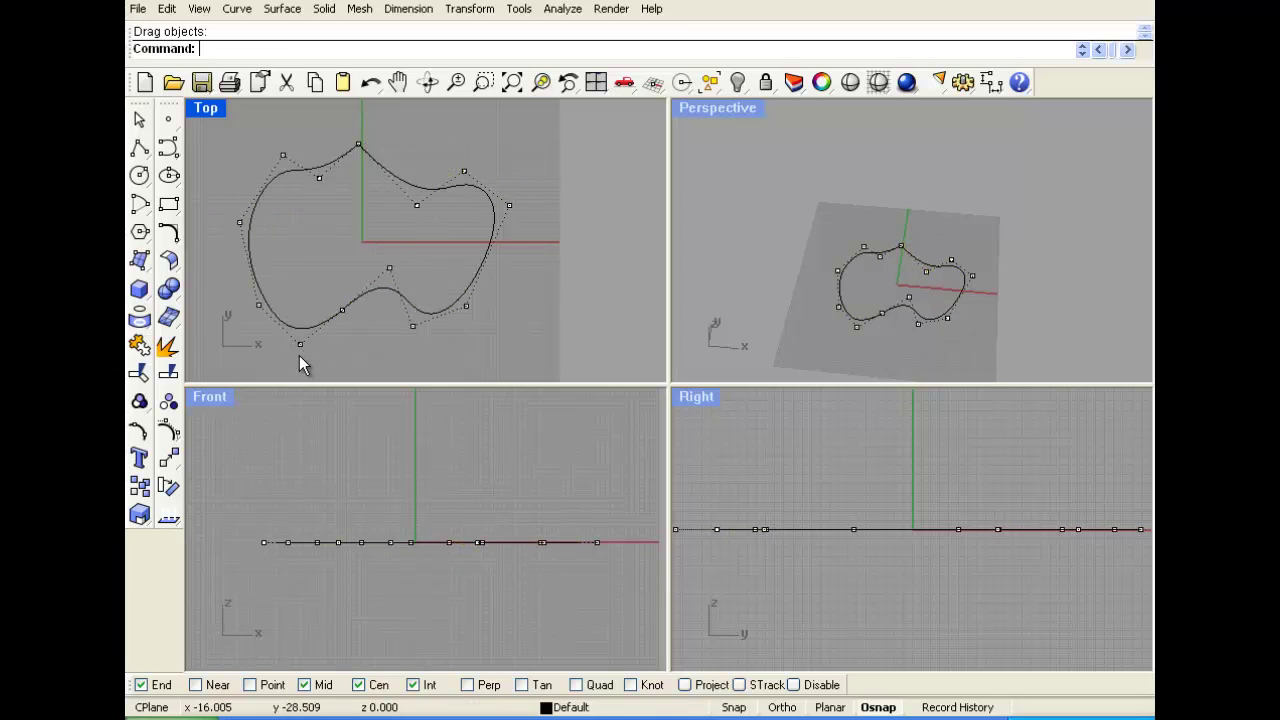
- Hide the control points and delete the reshaped curve
click(172, 434)
click(338, 177)
key(Delete)
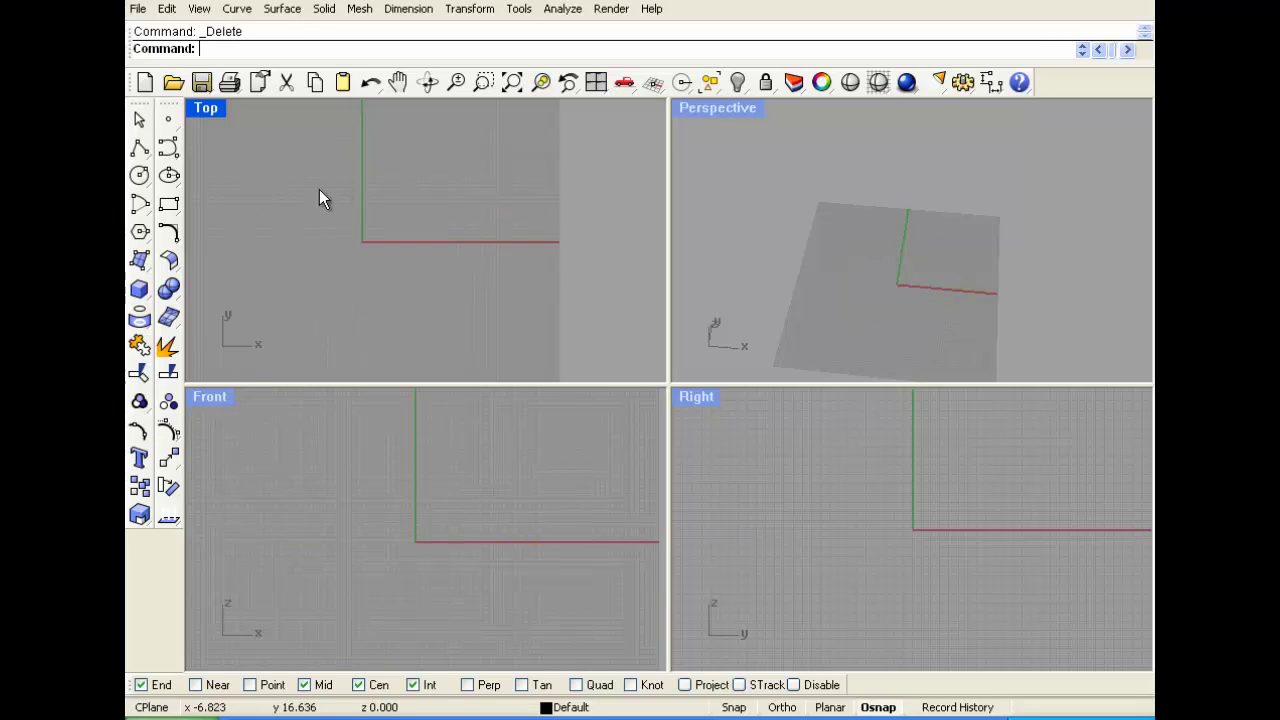
- Create the solid text "Rhino" in bold Arial Baltic, 10 inches high and 1 inch thick, just above the origin in the Top view
click(139, 458)
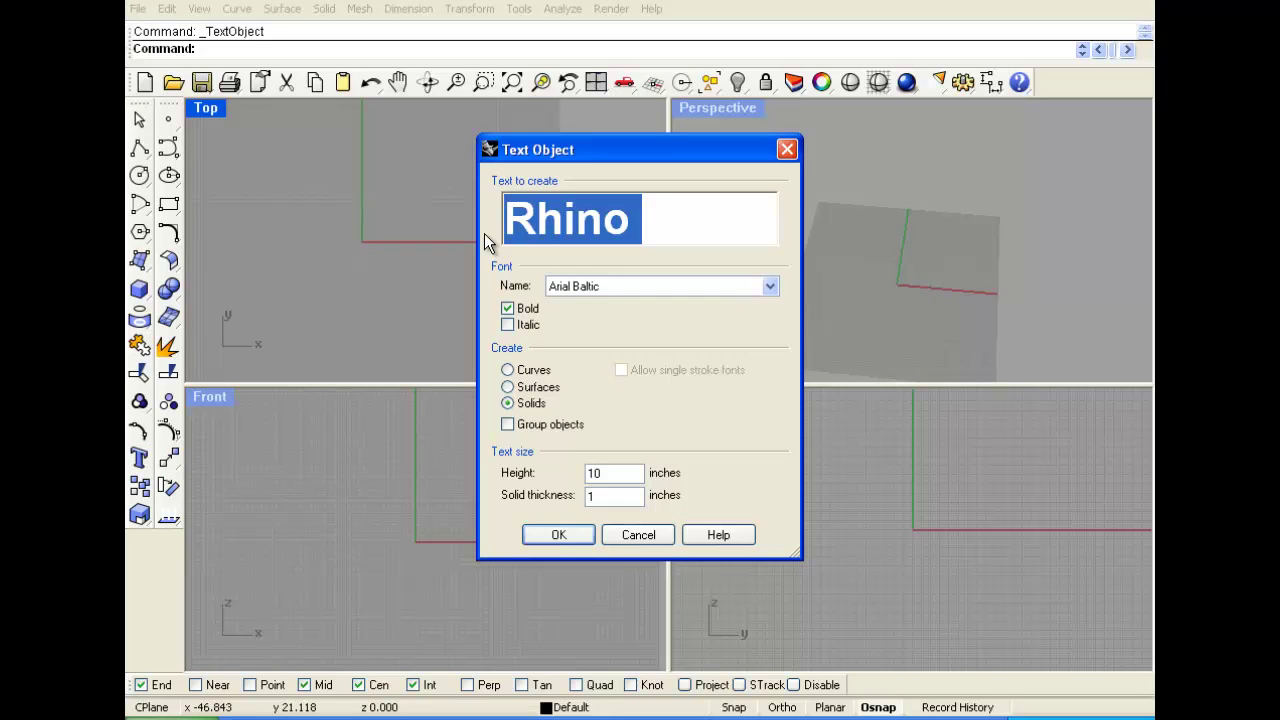
click(552, 534)
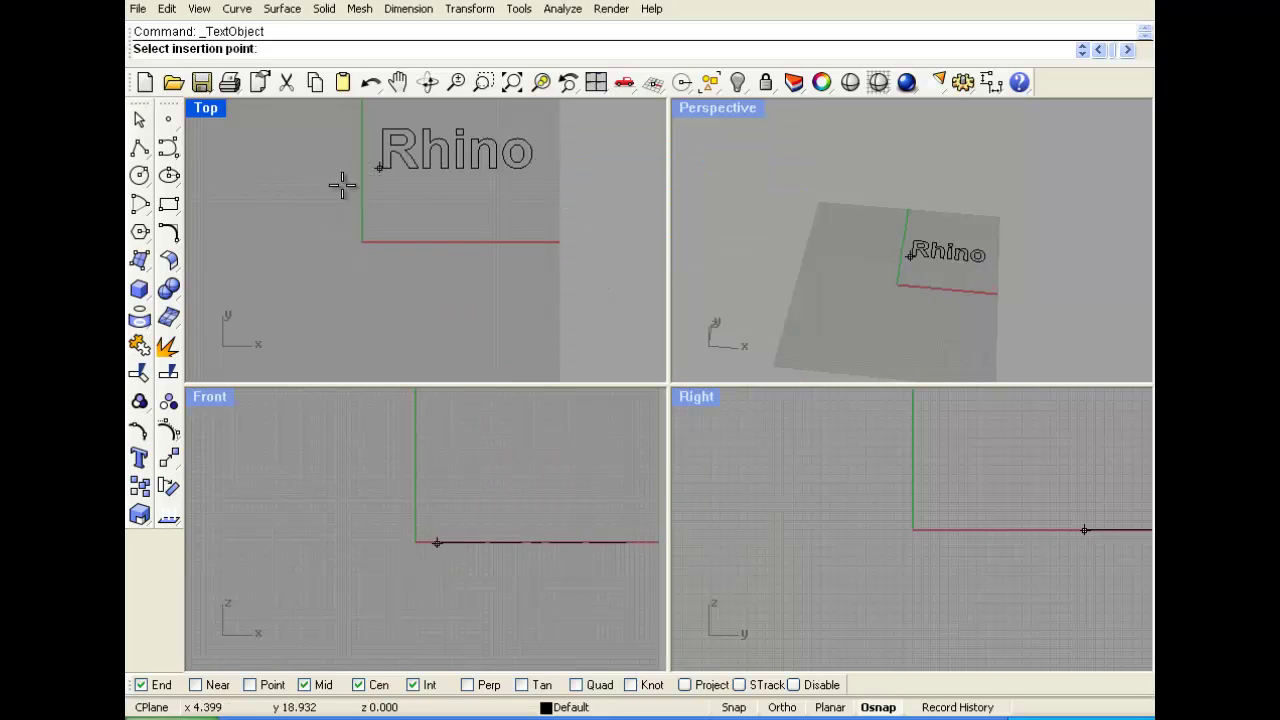
click(294, 198)
scroll(894, 259, up, 6)
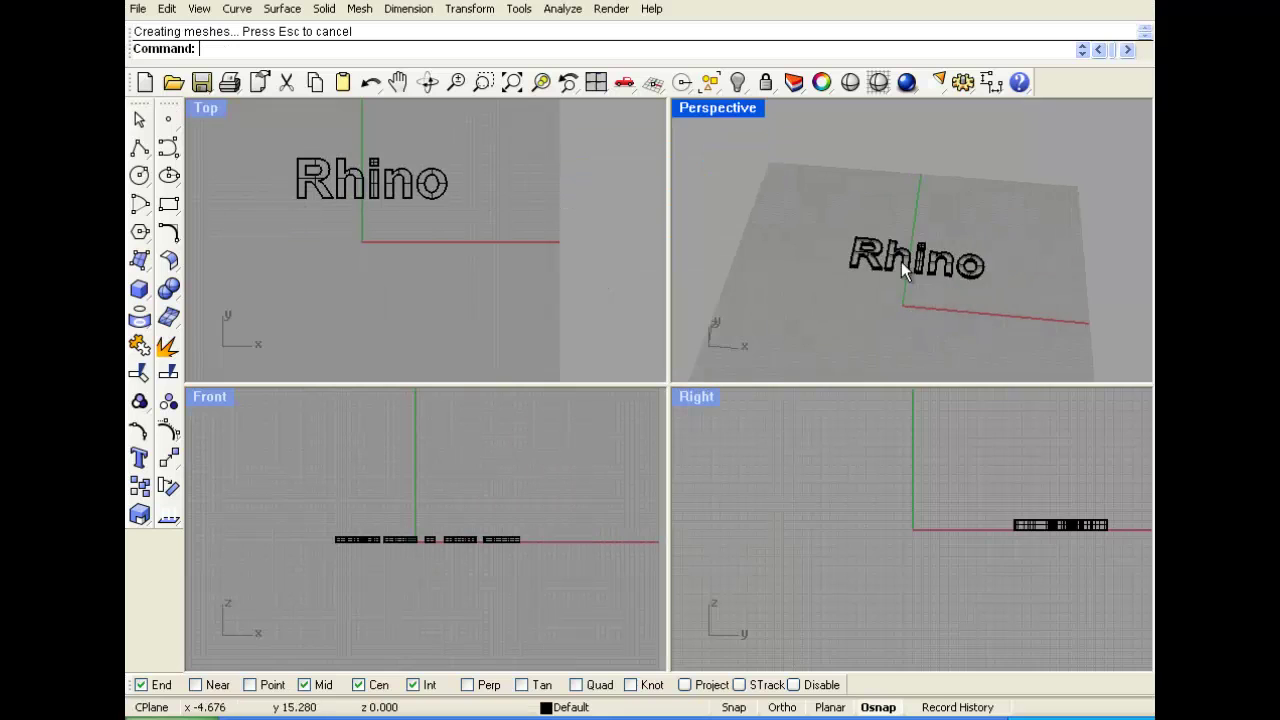
right_drag(858, 280, 491, 249)
- Select all the text solids, delete them, and undo the deletion
click(240, 142)
key(ctrl+a)
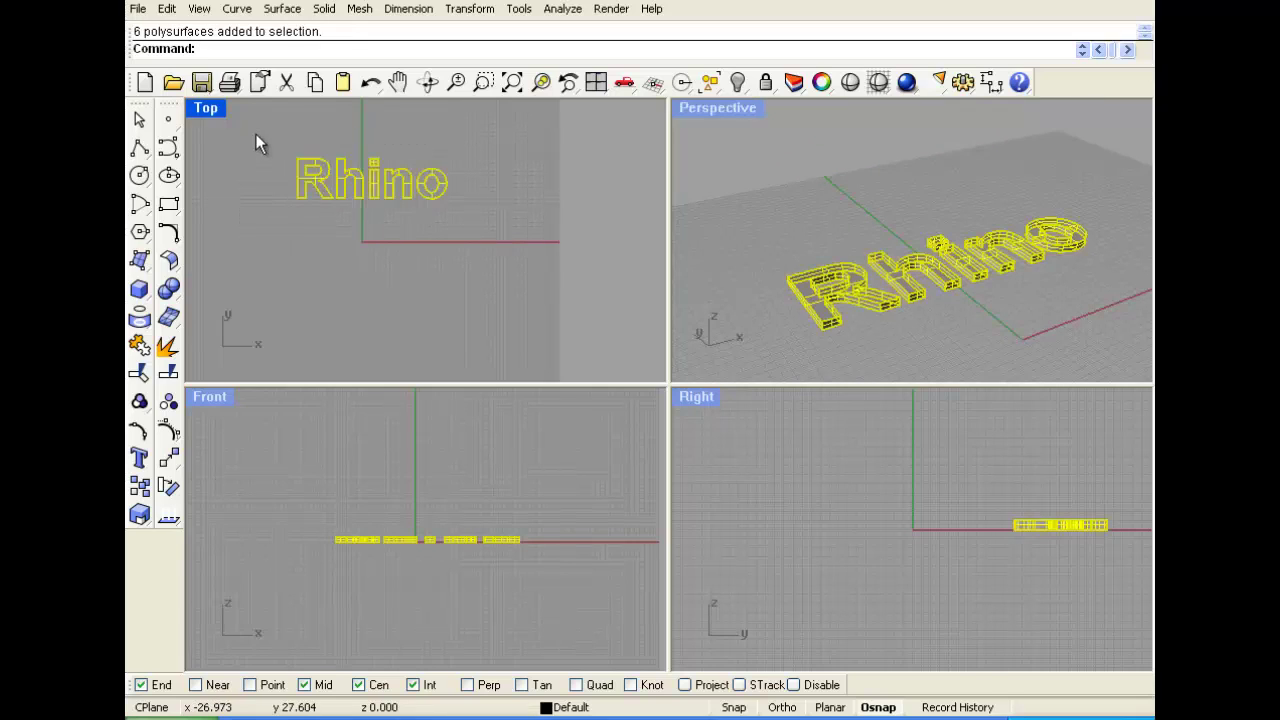
key(Delete)
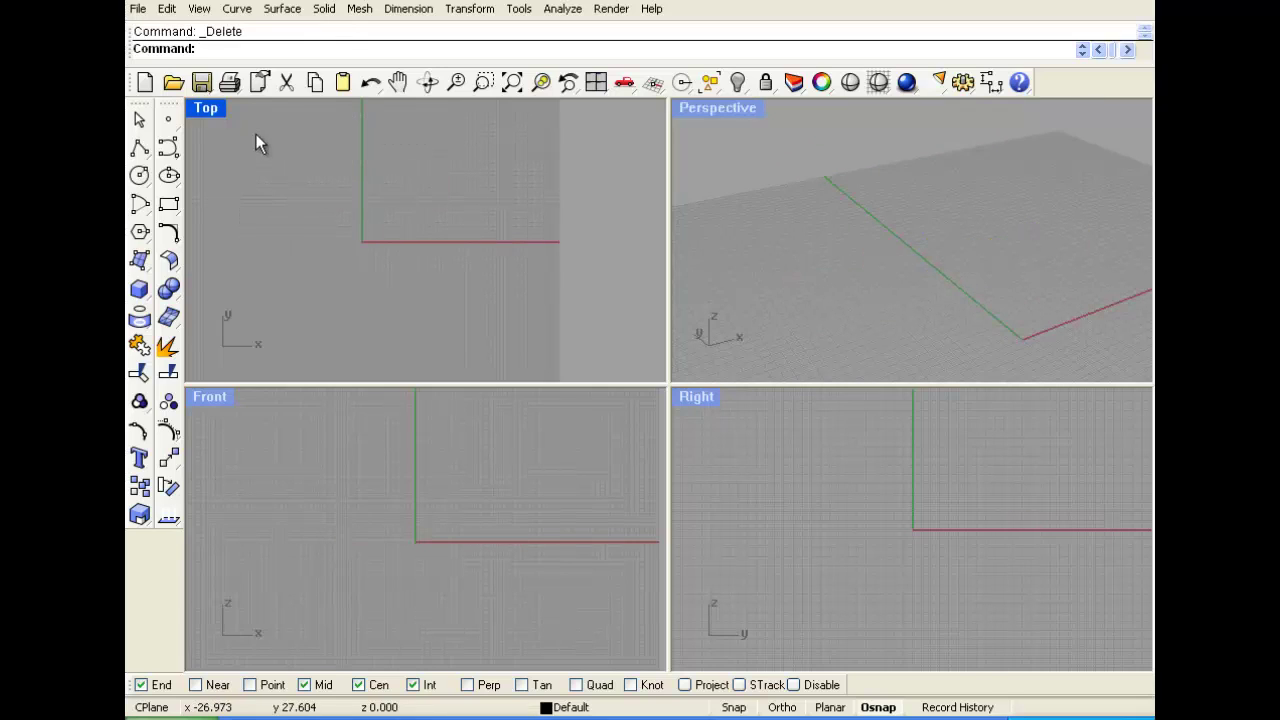
key(ctrl+z)
- Move the text by the R's lower corner to below the origin, and reposition it freehand up and left of the origin
click(170, 457)
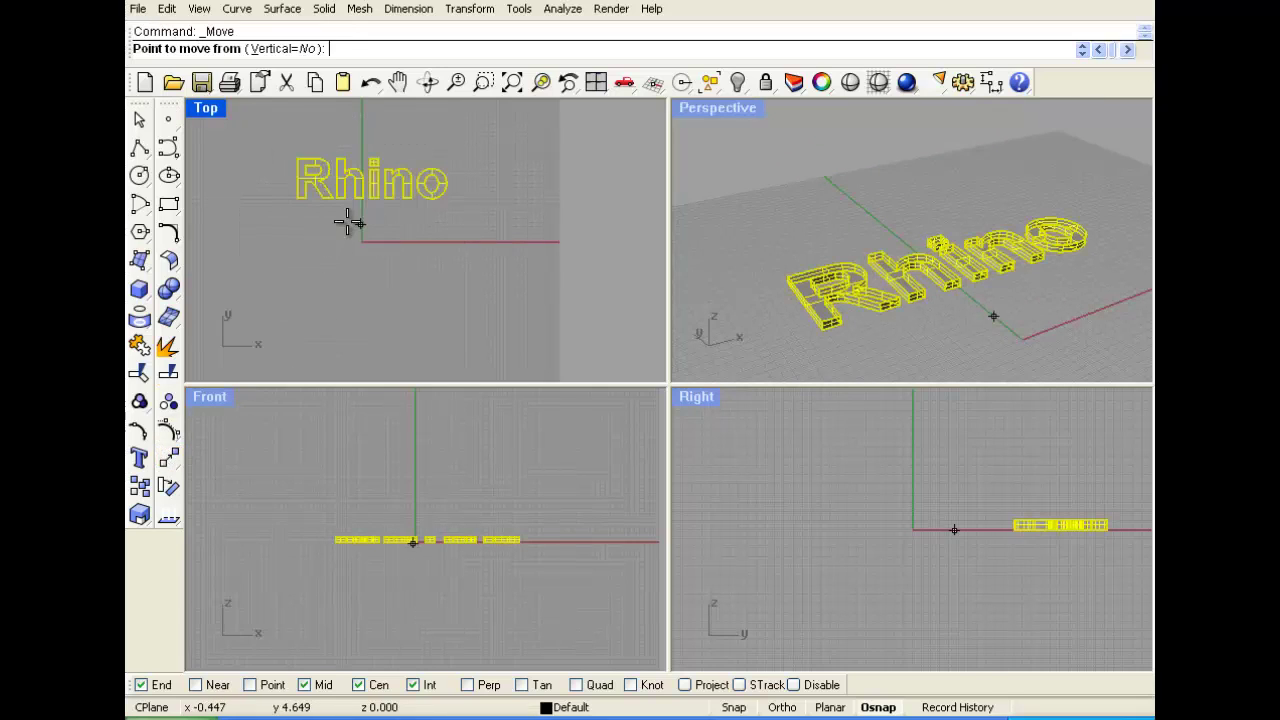
click(297, 198)
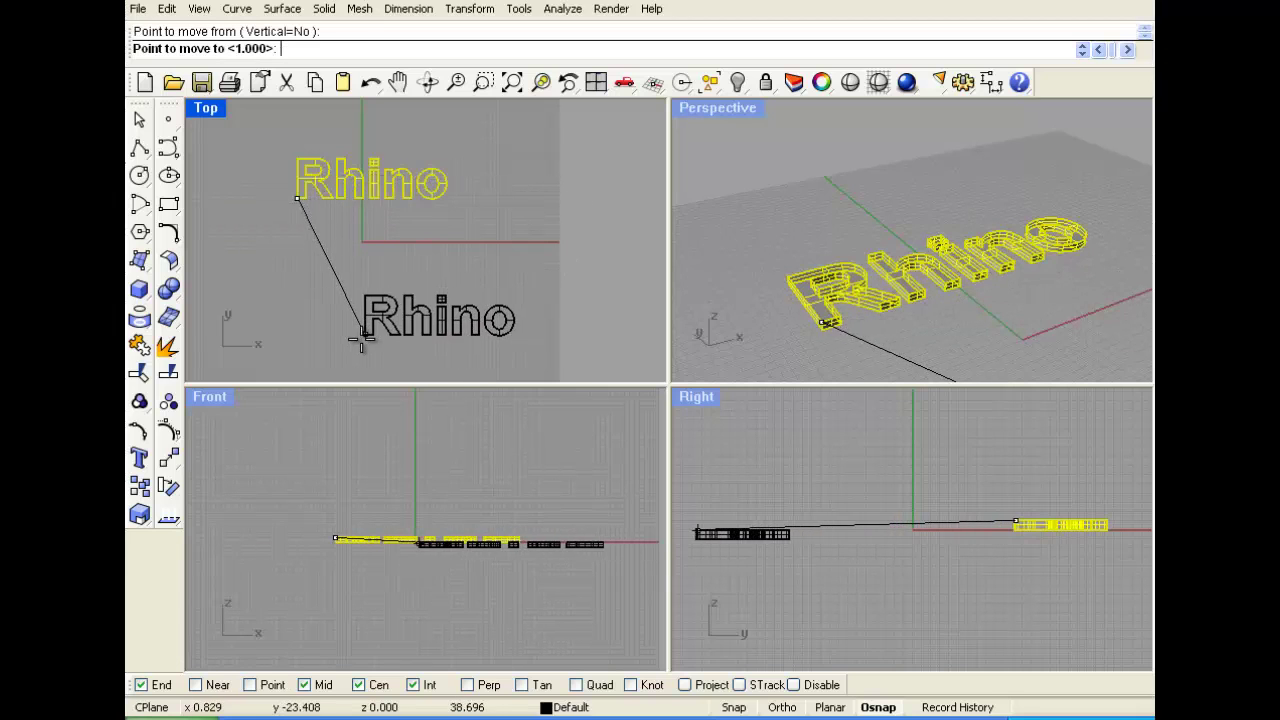
click(354, 344)
drag(428, 317, 286, 180)
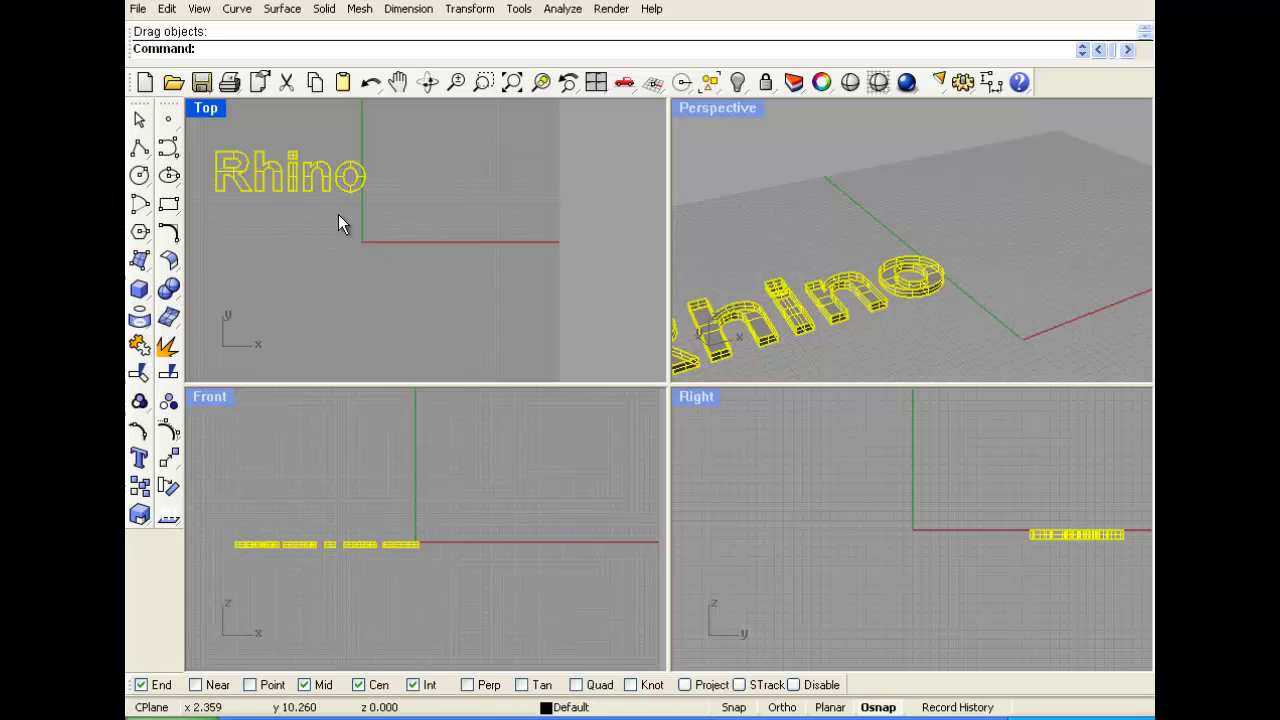
- Duplicate the text, place the copy below and right of the origin in the Top view, and deselect it
key(ctrl+c)
key(ctrl+v)
drag(240, 185, 429, 320)
right_drag(425, 259, 410, 225)
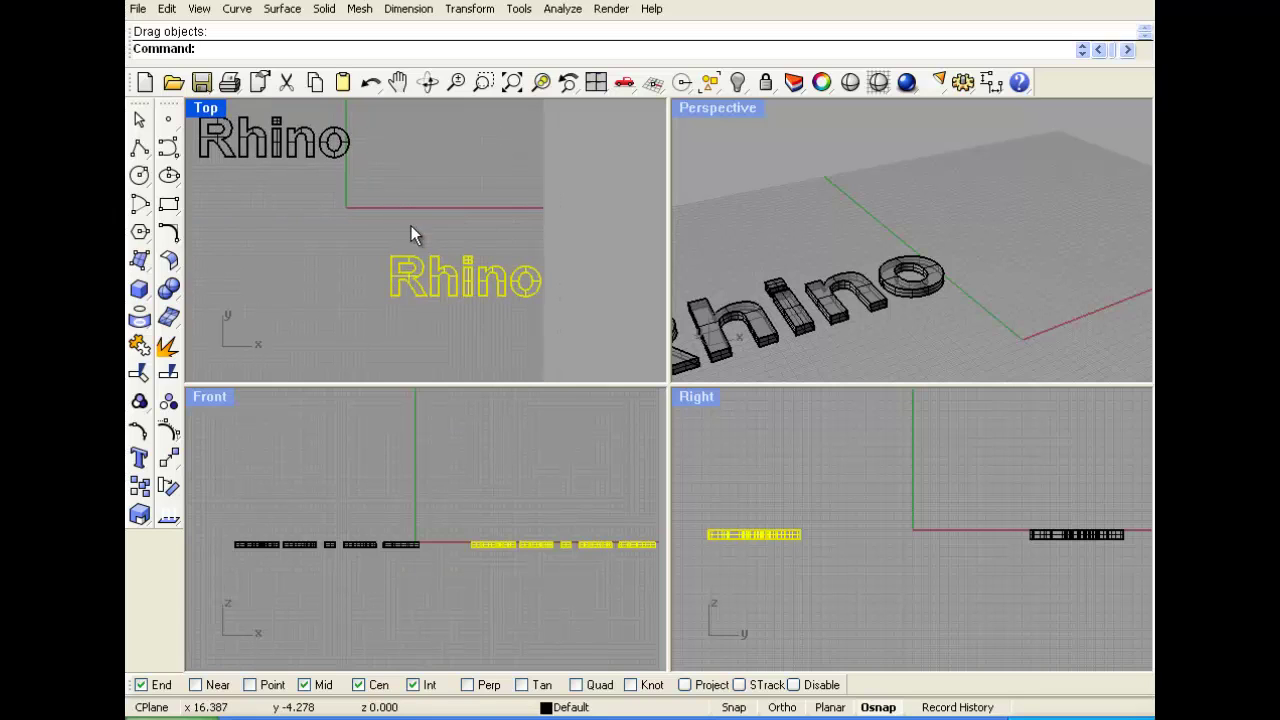
right_drag(806, 251, 797, 175)
scroll(900, 210, up, 1)
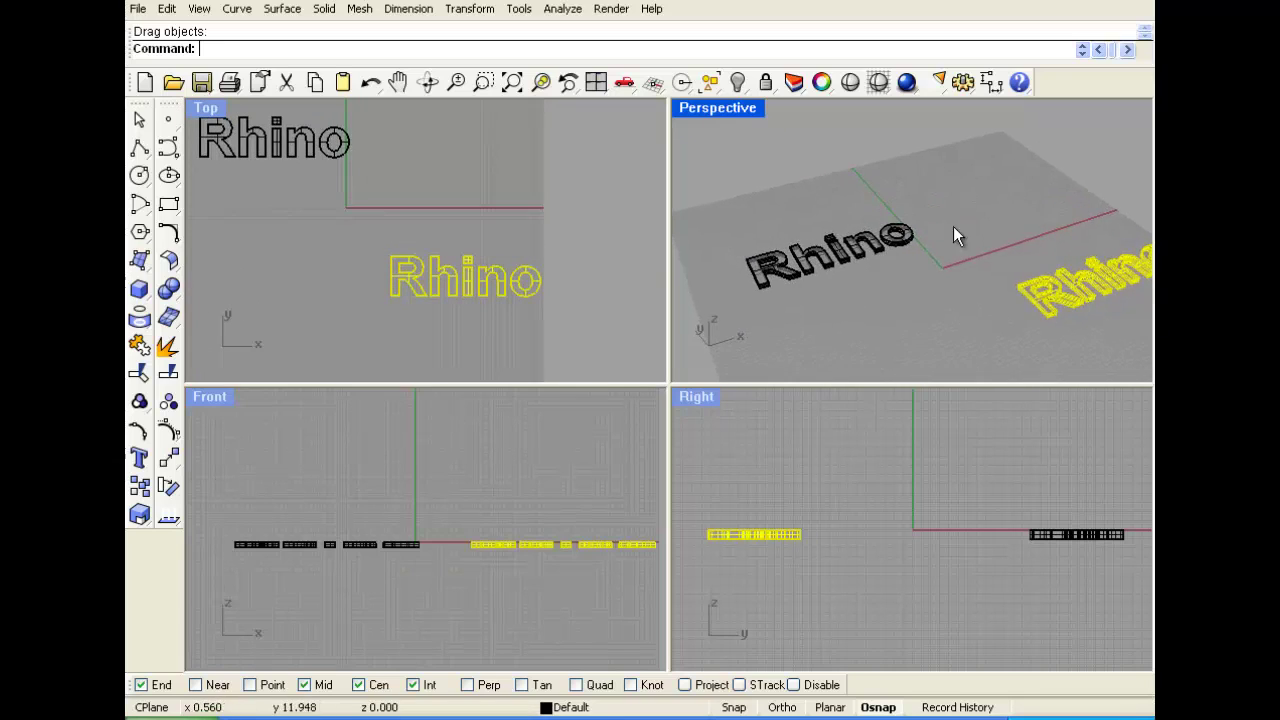
key(Escape)
- Move the dot of the copied text's i by its upper end point onto the end point at the foot of the original text's R
scroll(1100, 262, up, 4)
scroll(1060, 248, up, 2)
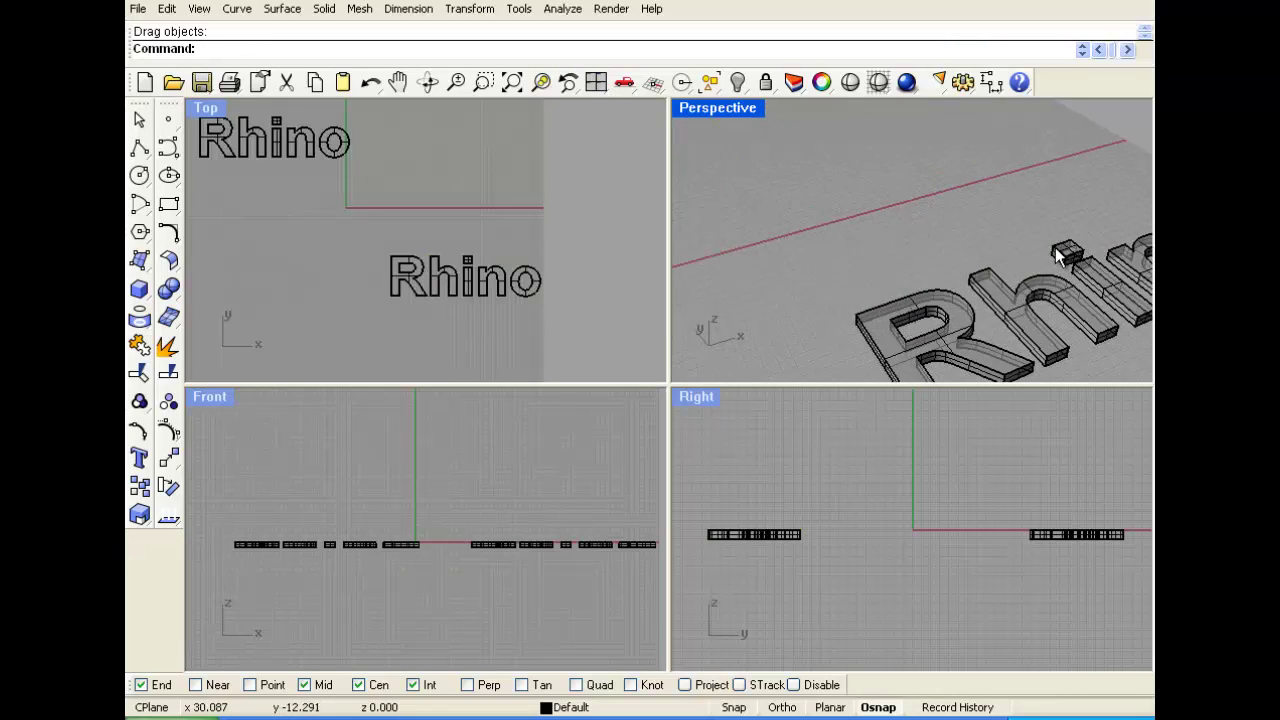
scroll(1058, 255, down, 5)
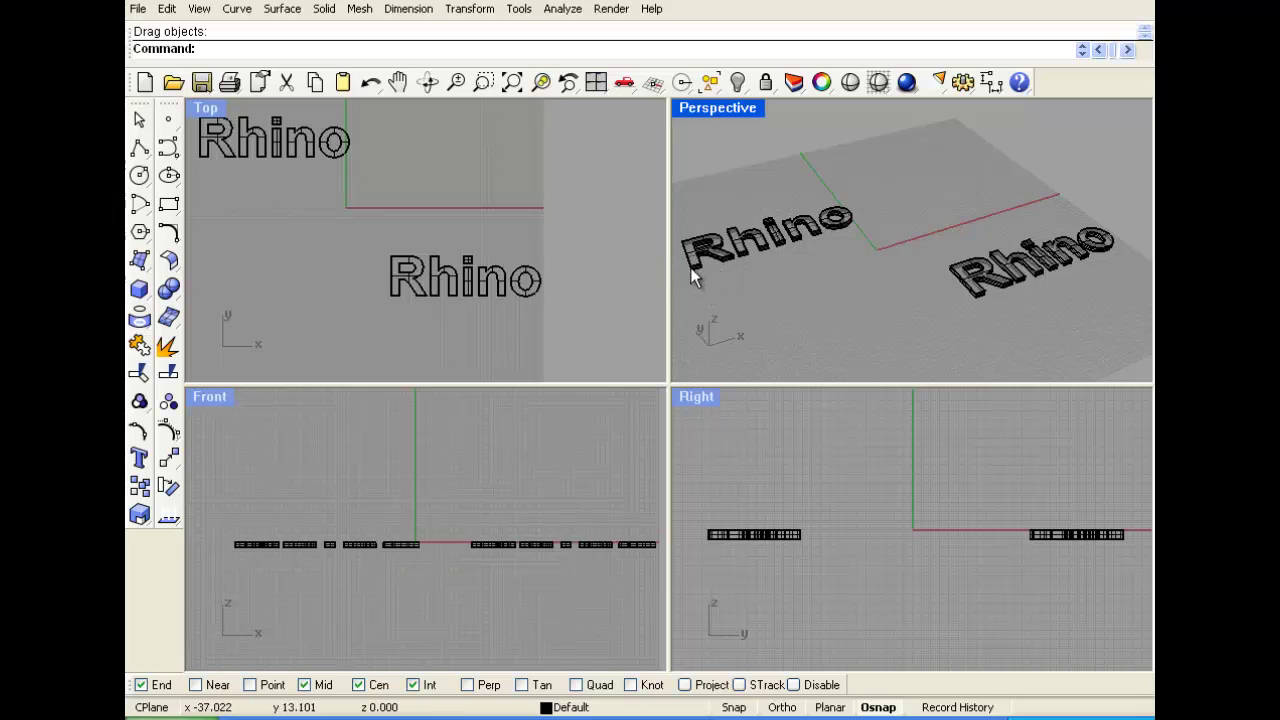
scroll(1012, 266, up, 5)
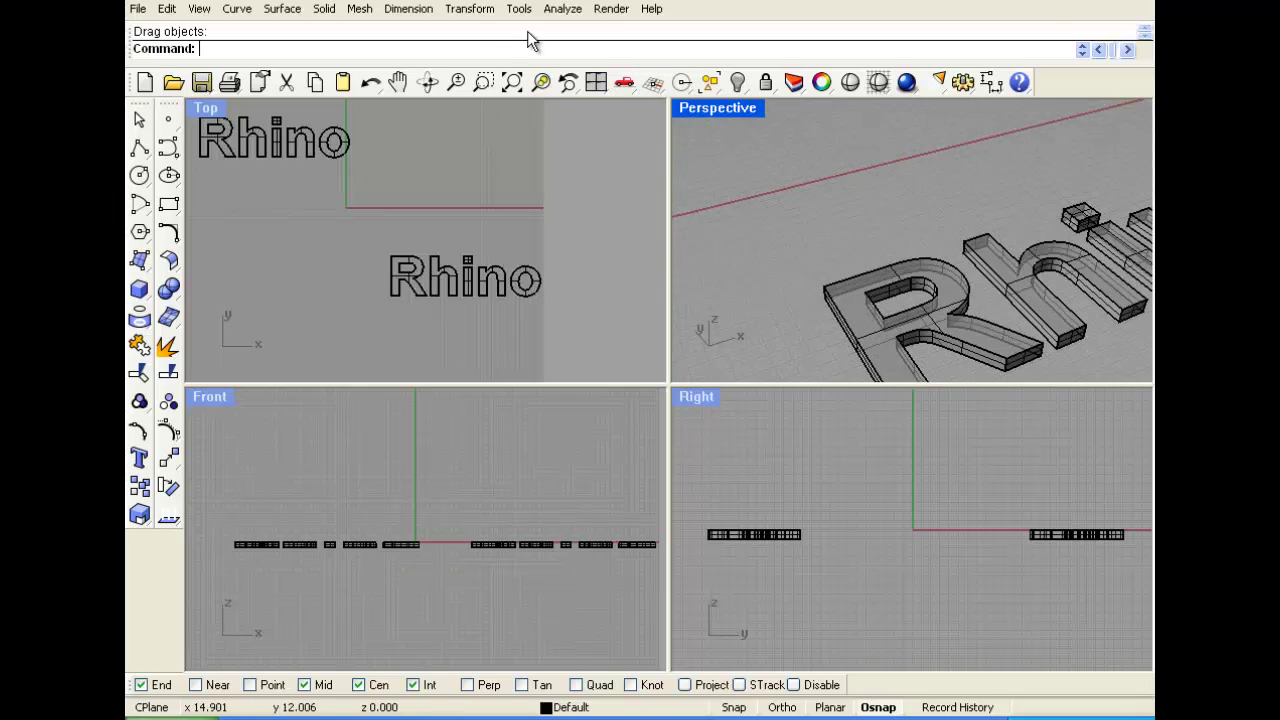
click(169, 459)
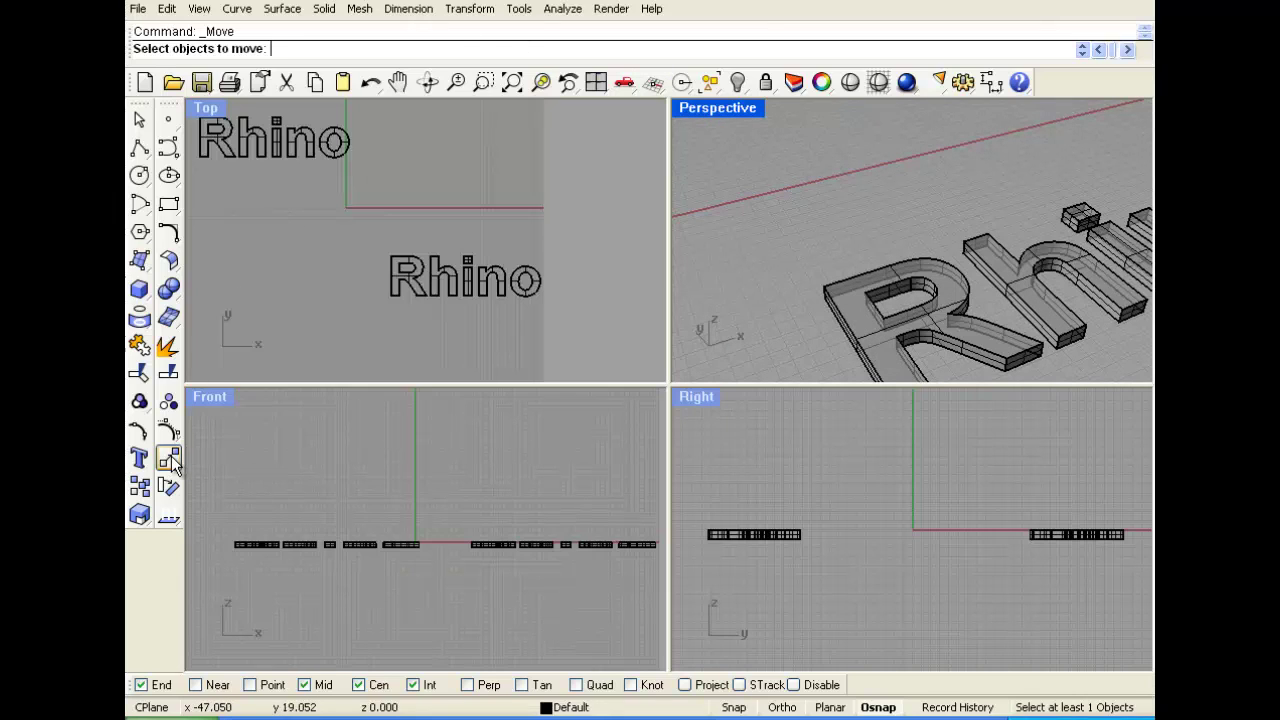
click(469, 9)
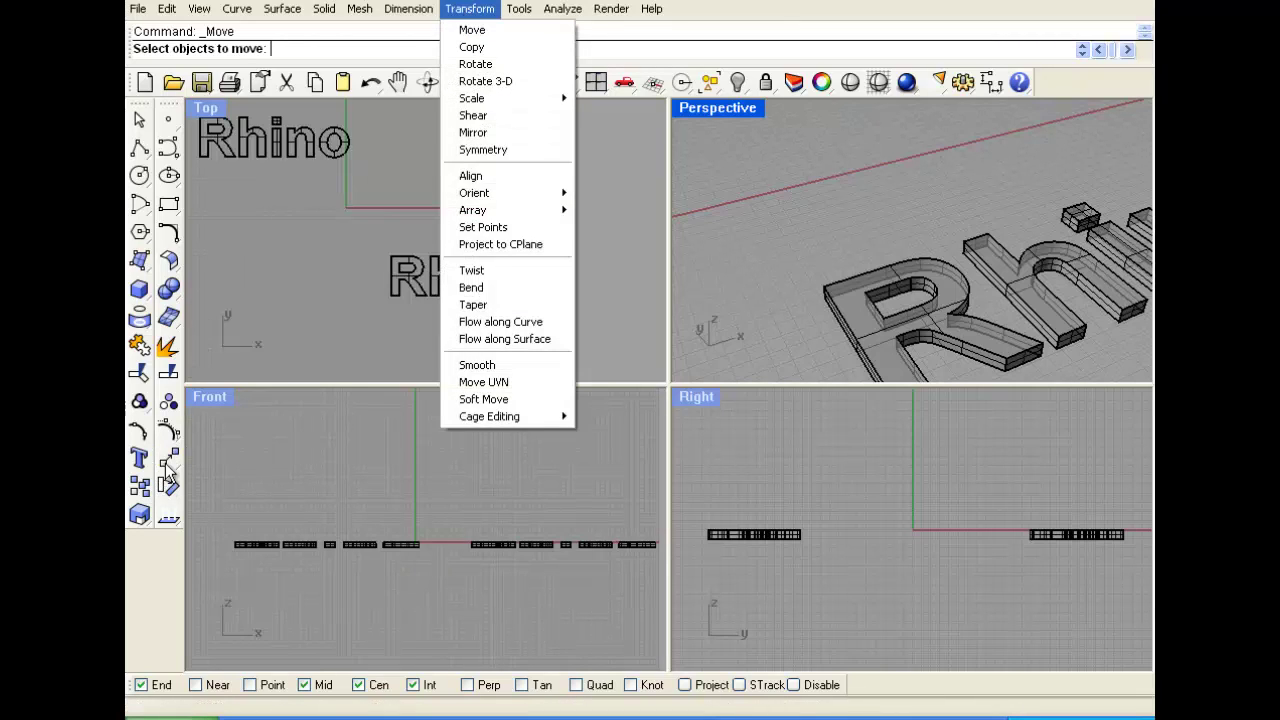
mouse_move(199, 9)
click(445, 314)
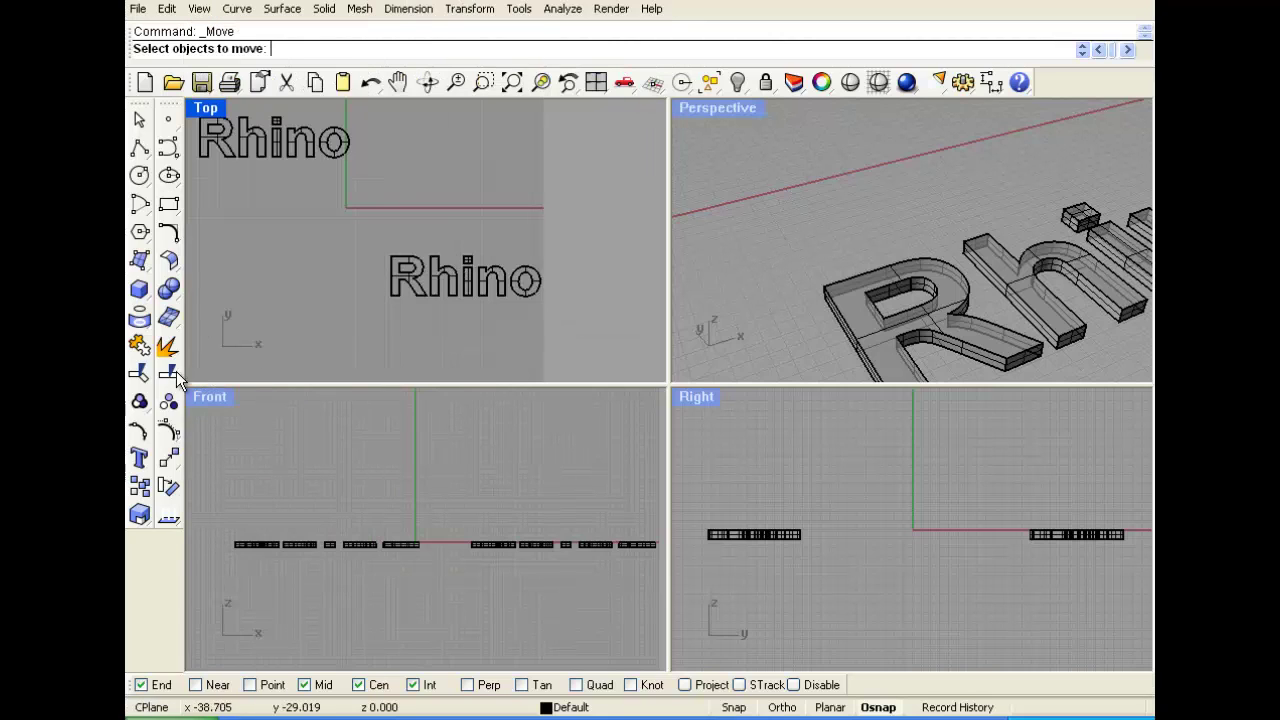
click(1076, 219)
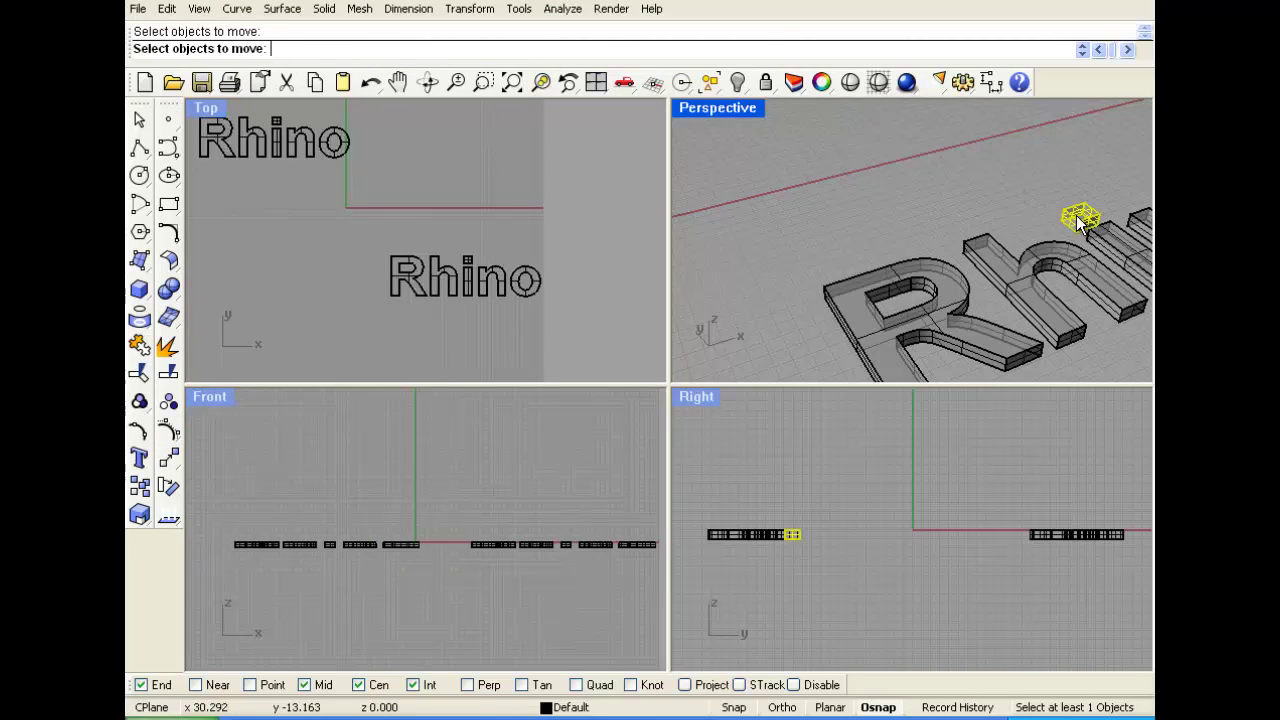
key(Return)
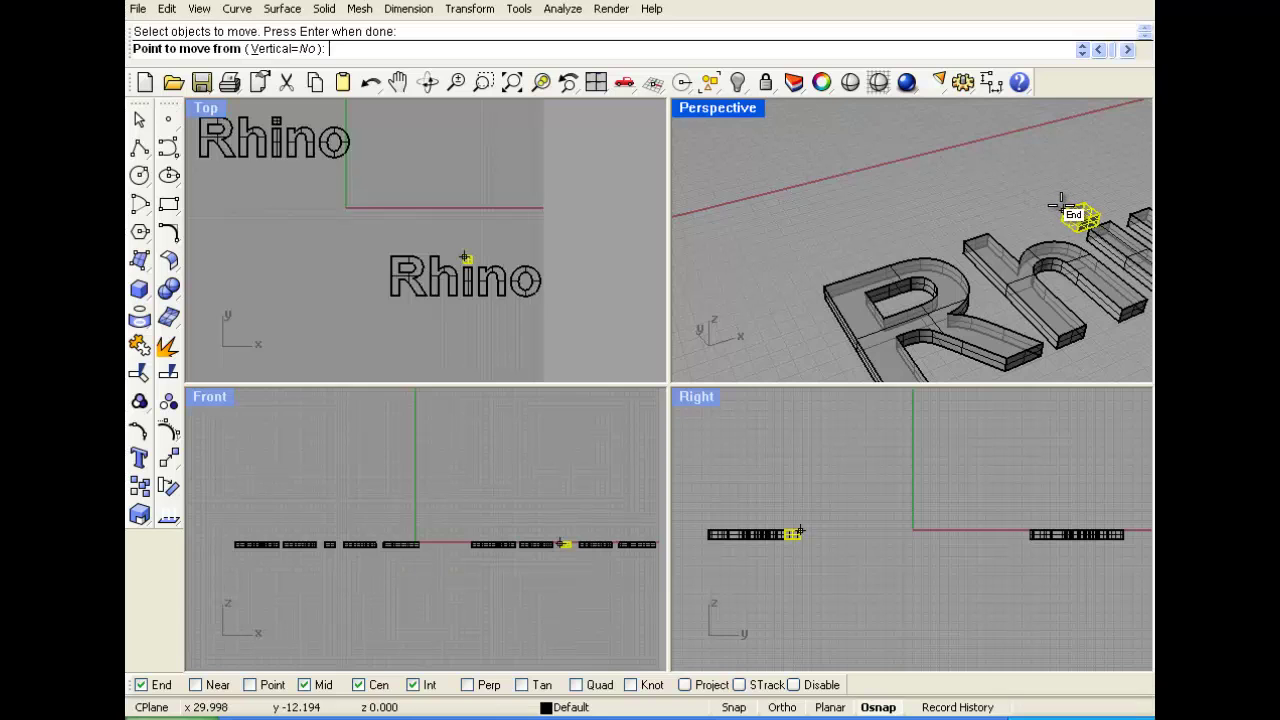
click(1062, 205)
scroll(1063, 208, down, 5)
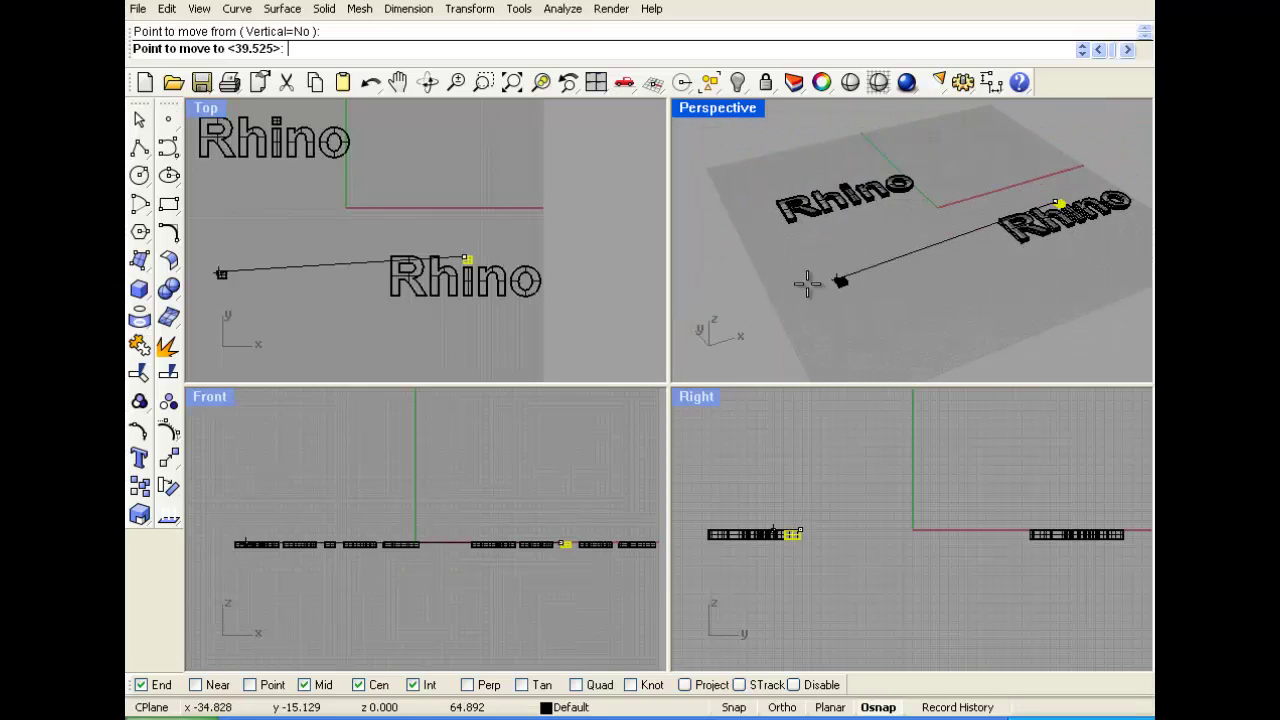
scroll(810, 250, up, 3)
scroll(789, 219, up, 4)
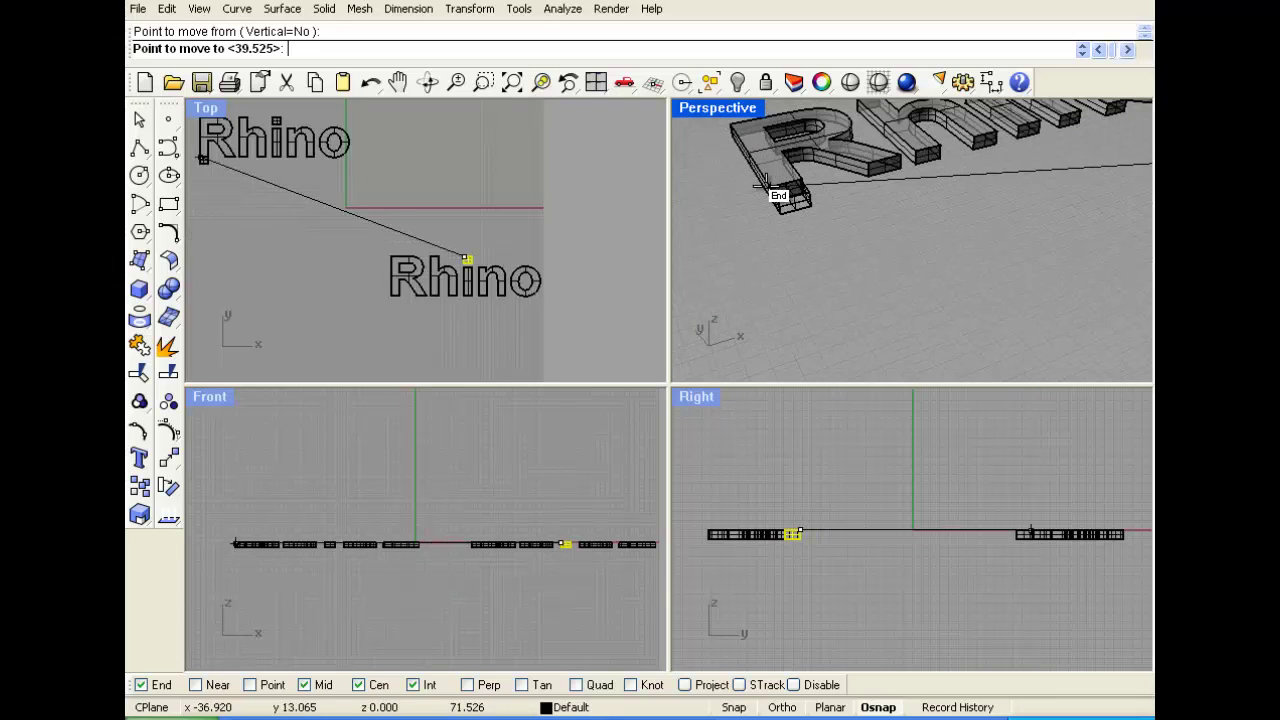
click(762, 185)
- Inspect the snapped position of the dot up close, and undo the move
scroll(772, 186, up, 8)
scroll(783, 195, down, 8)
scroll(726, 205, down, 6)
key(ctrl+z)
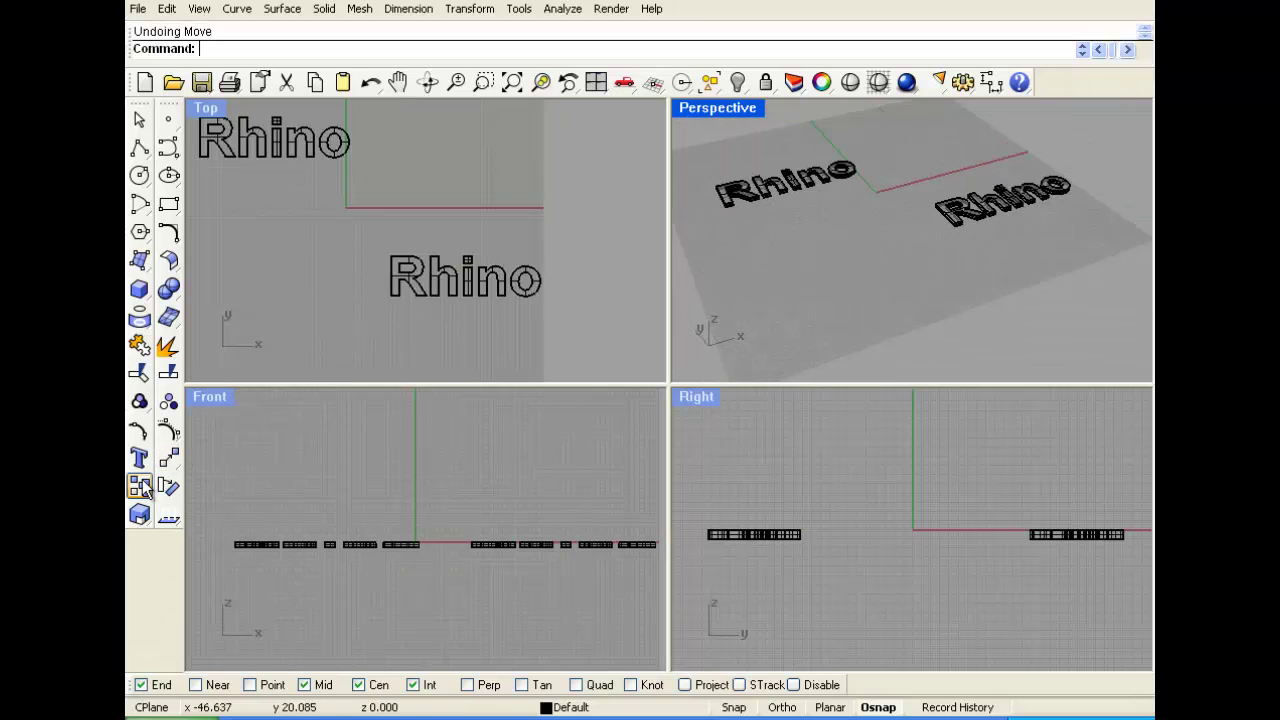
- Select the whole copied text in the Top view and delete it
drag(545, 211, 357, 297)
key(Delete)
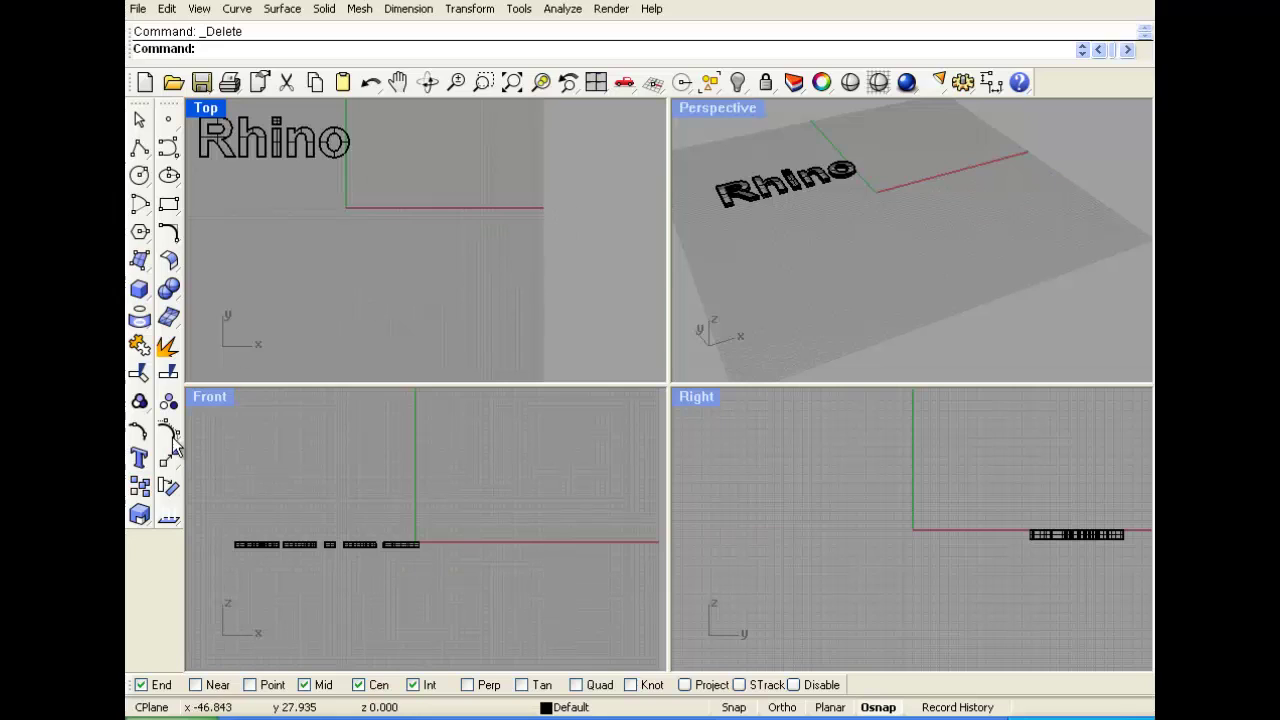
- Copy the whole text three times in a row to its right, using the lower end point of the R as the base point
right_drag(338, 237, 376, 272)
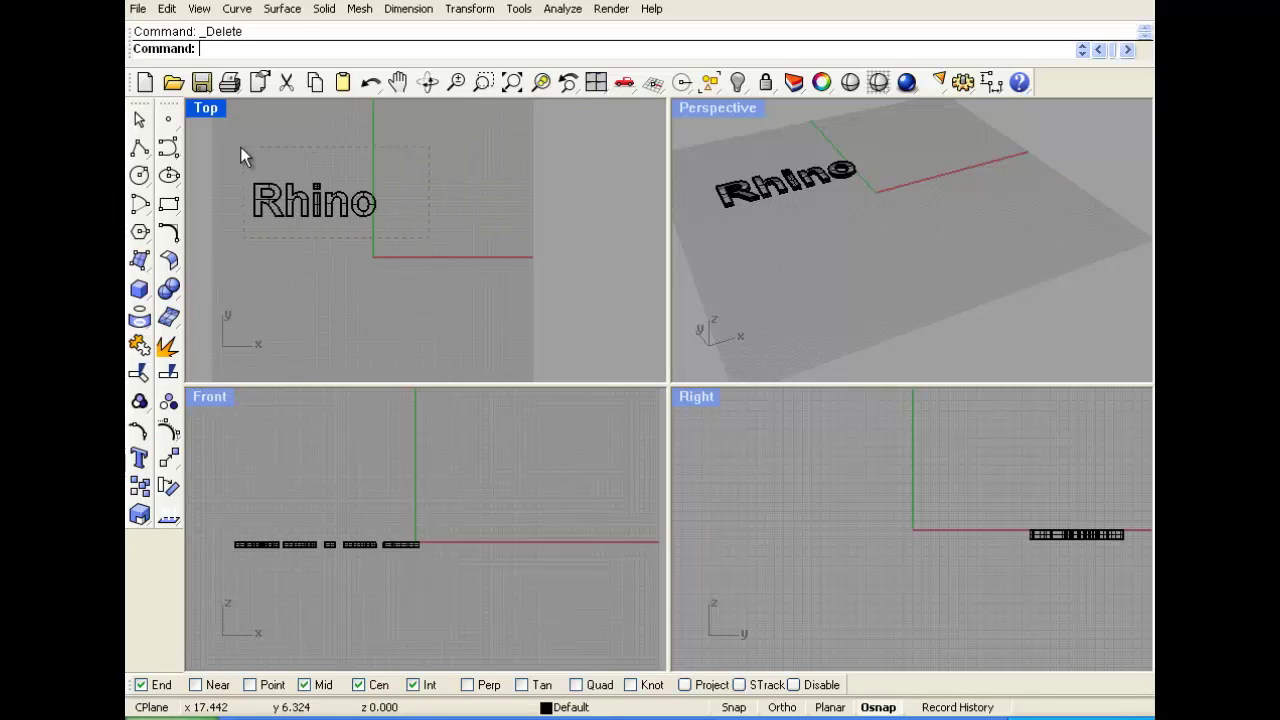
drag(241, 149, 245, 155)
scroll(343, 250, up, 2)
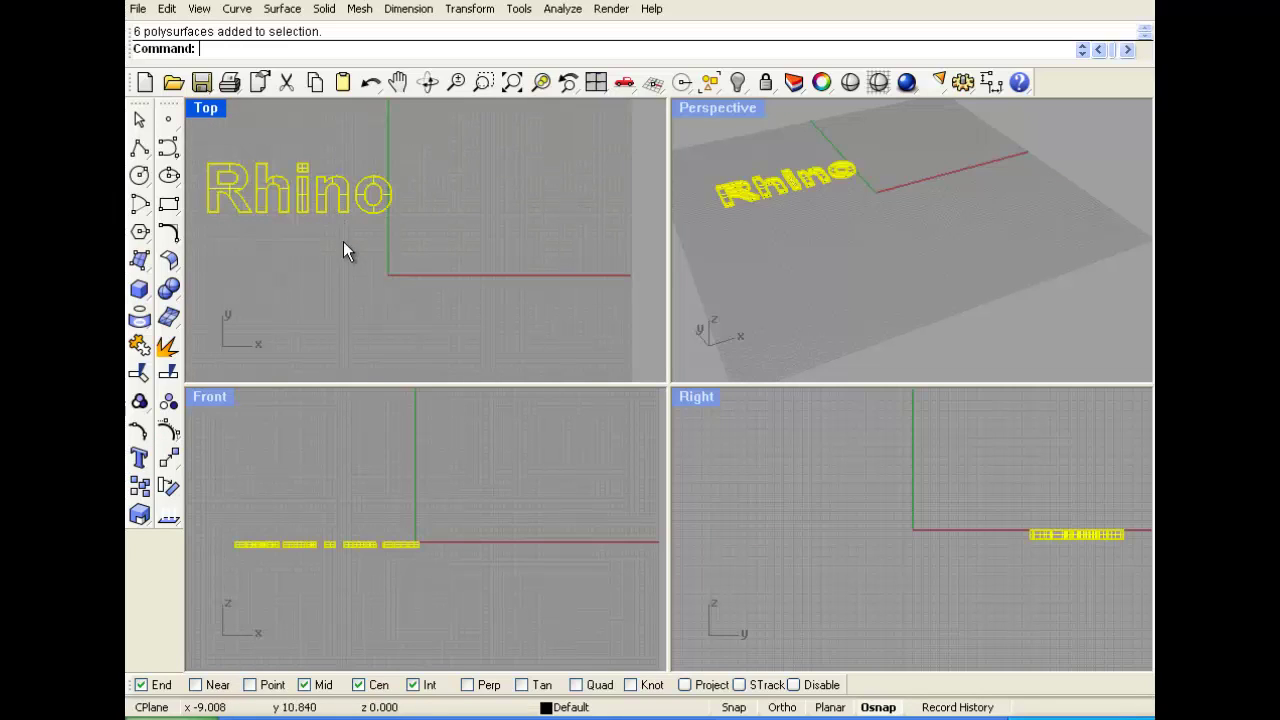
click(137, 490)
click(208, 213)
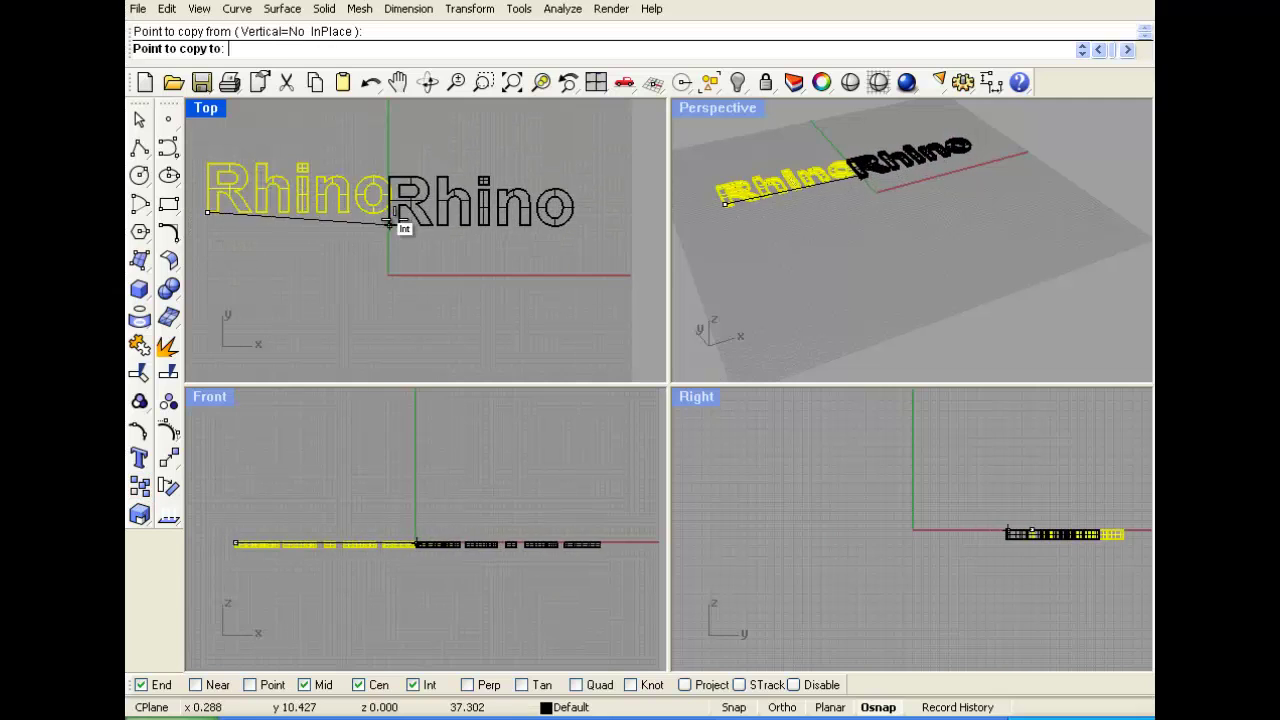
click(376, 214)
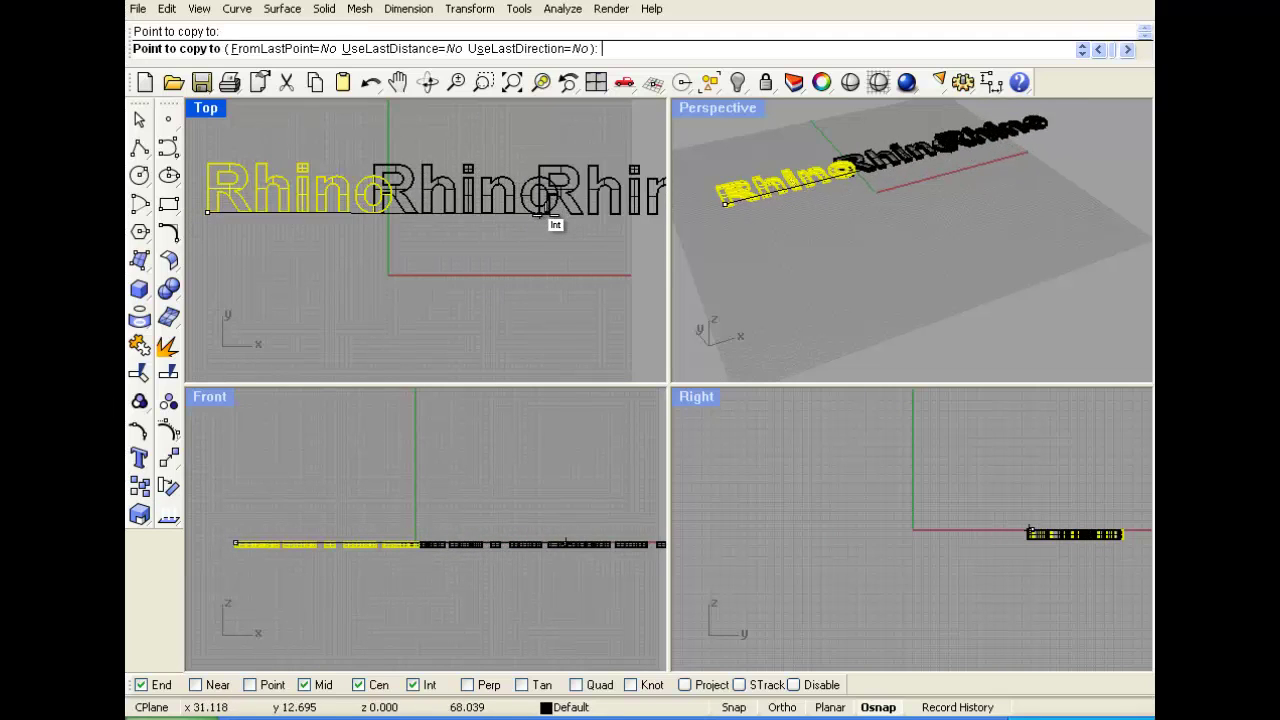
click(548, 214)
scroll(600, 226, down, 3)
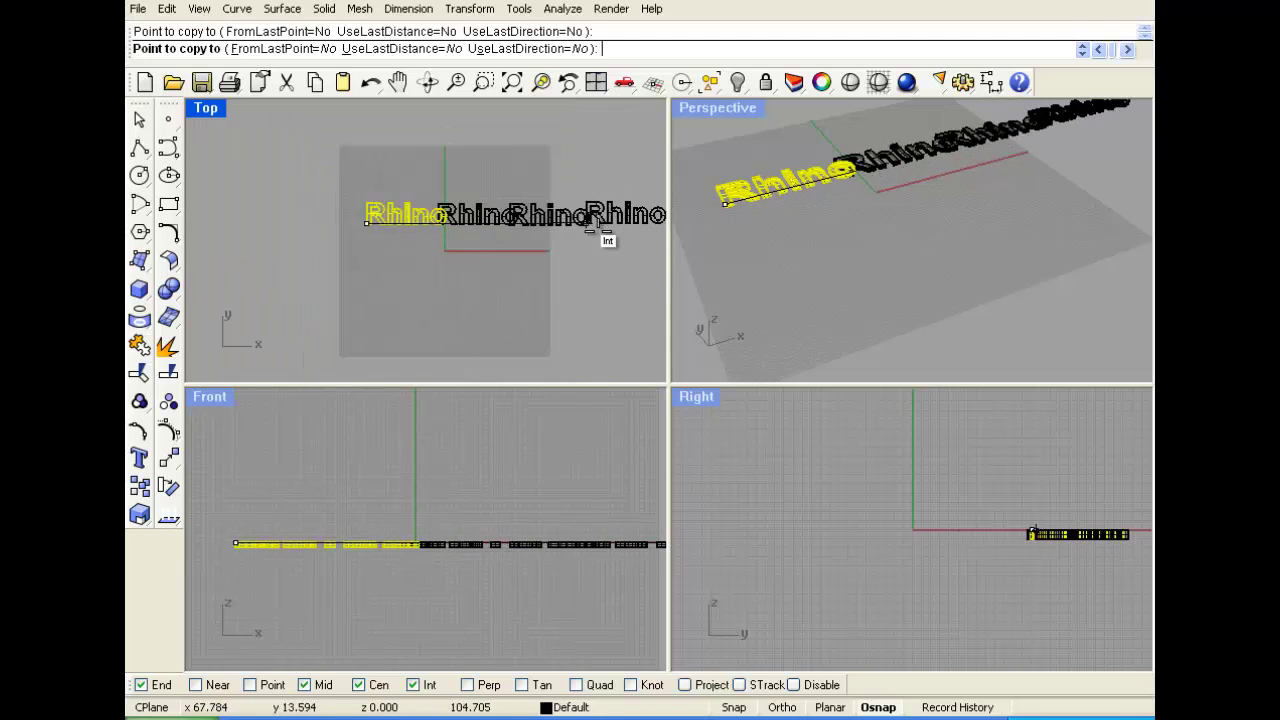
click(598, 228)
key(Return)
- Undo back past the row of copies, and delete the restored text copy below and right of the origin
scroll(571, 263, down, 1)
drag(603, 257, 438, 176)
key(ctrl+z)
key(ctrl+z)
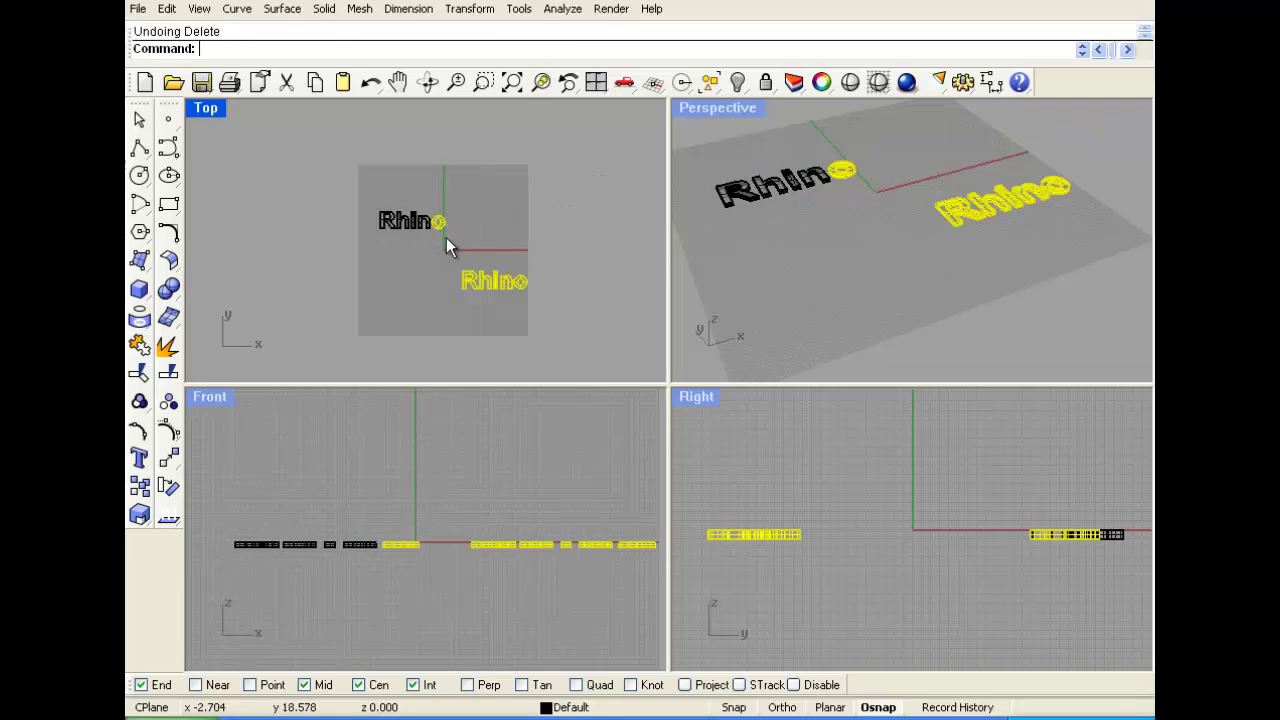
drag(477, 260, 436, 300)
key(Delete)
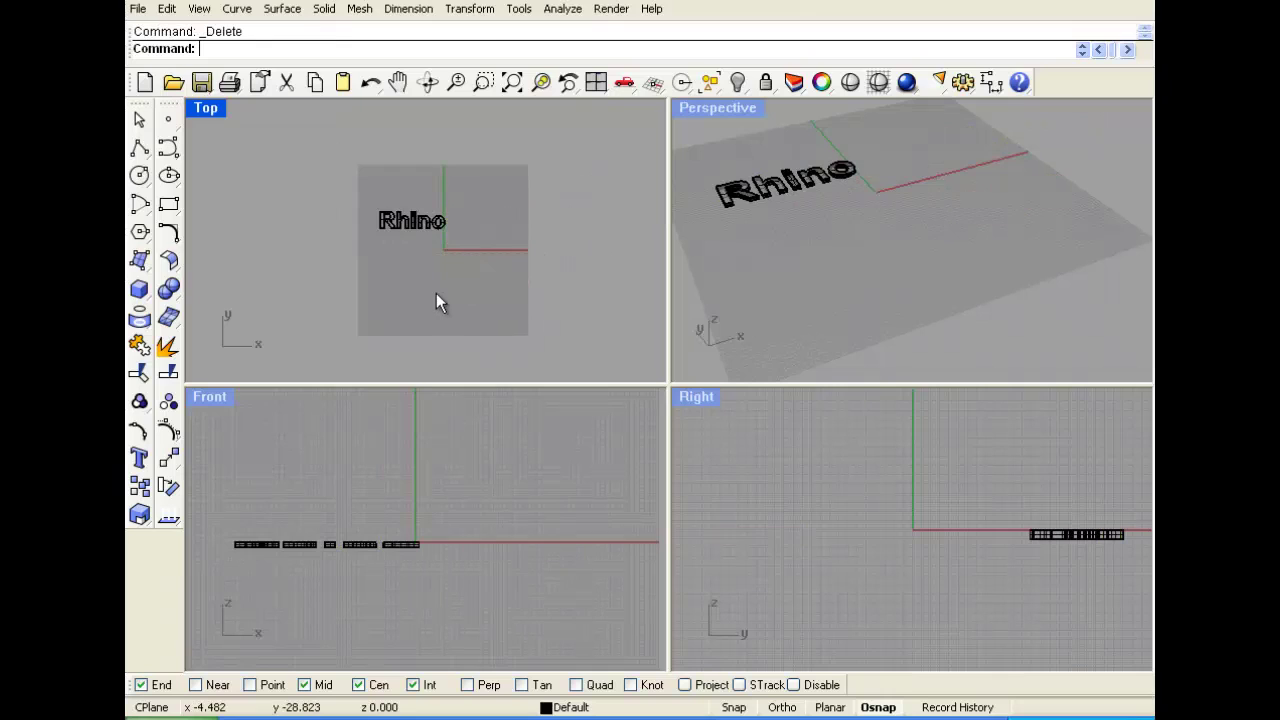
- Rotate the whole text clockwise about the lower end point of the R with two reference points in the Top view, and undo it
scroll(436, 299, up, 2)
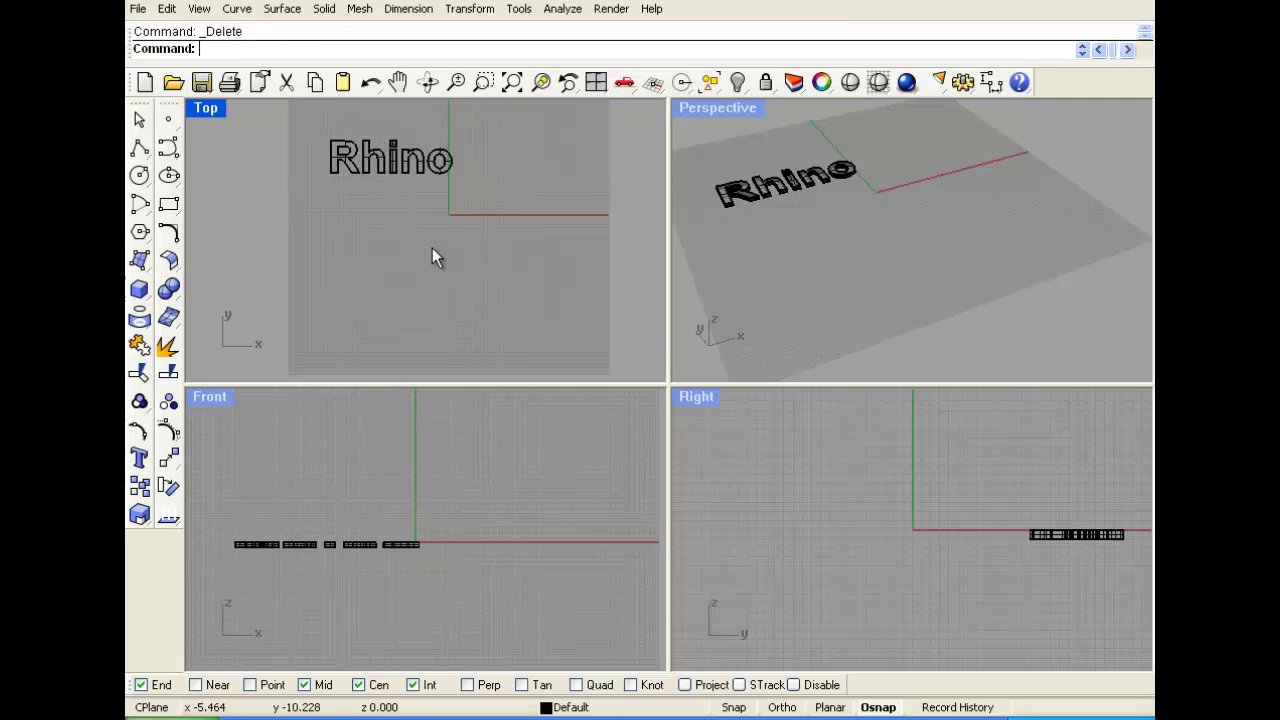
right_drag(411, 235, 377, 274)
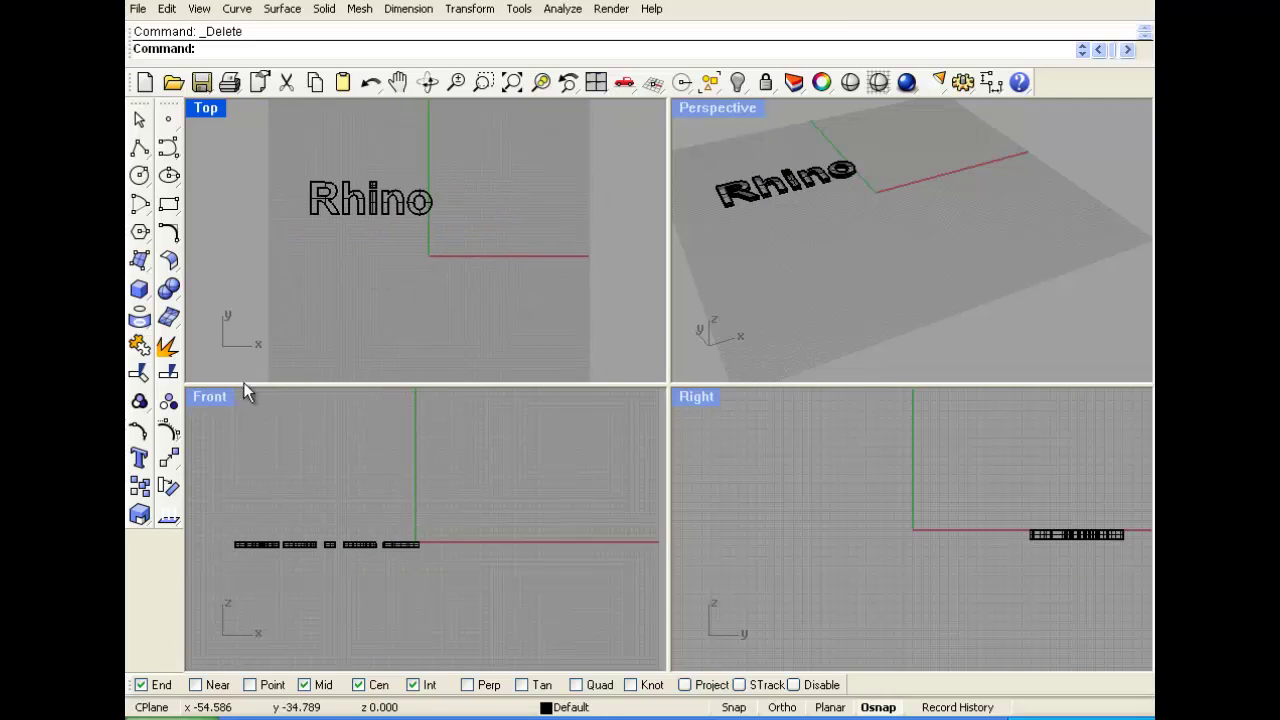
click(168, 487)
drag(461, 259, 278, 157)
key(Return)
click(308, 204)
click(311, 118)
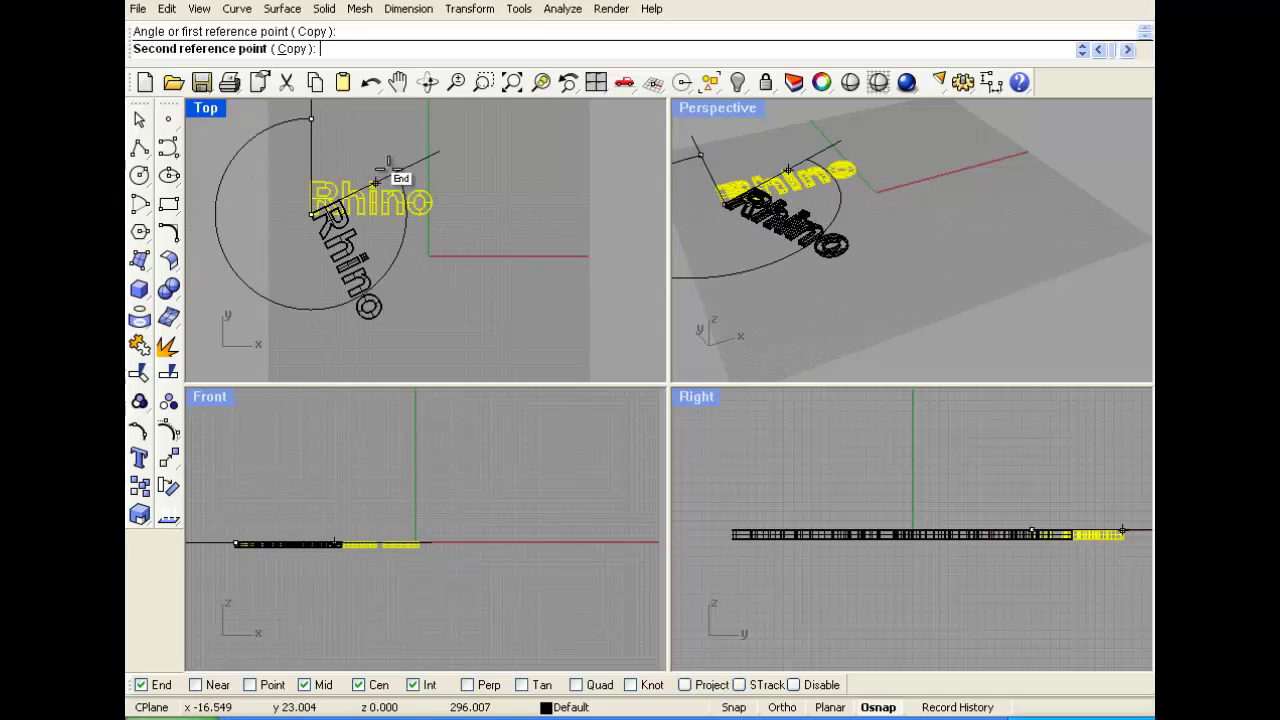
click(386, 172)
key(ctrl+z)
- Move the text onto the x axis beside the origin, and rotate it 15 degrees about the lower end point of the R
drag(335, 206, 410, 249)
key(Return)
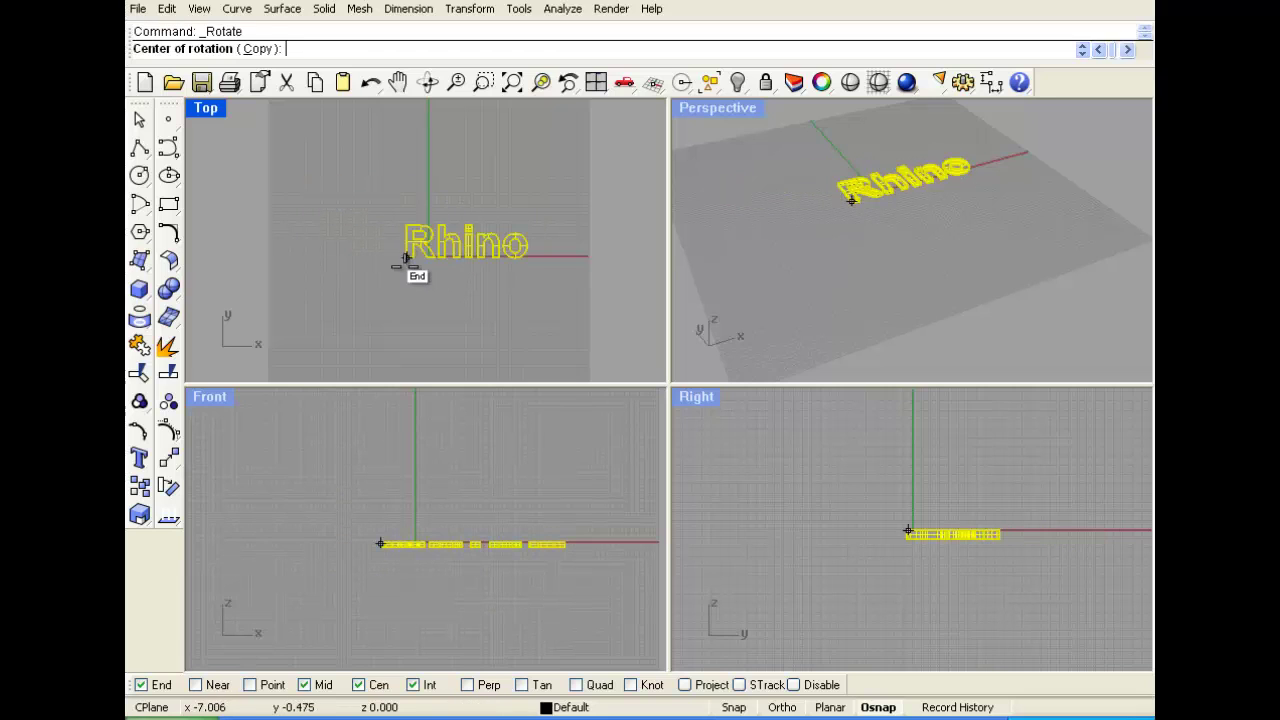
click(406, 258)
click(553, 259)
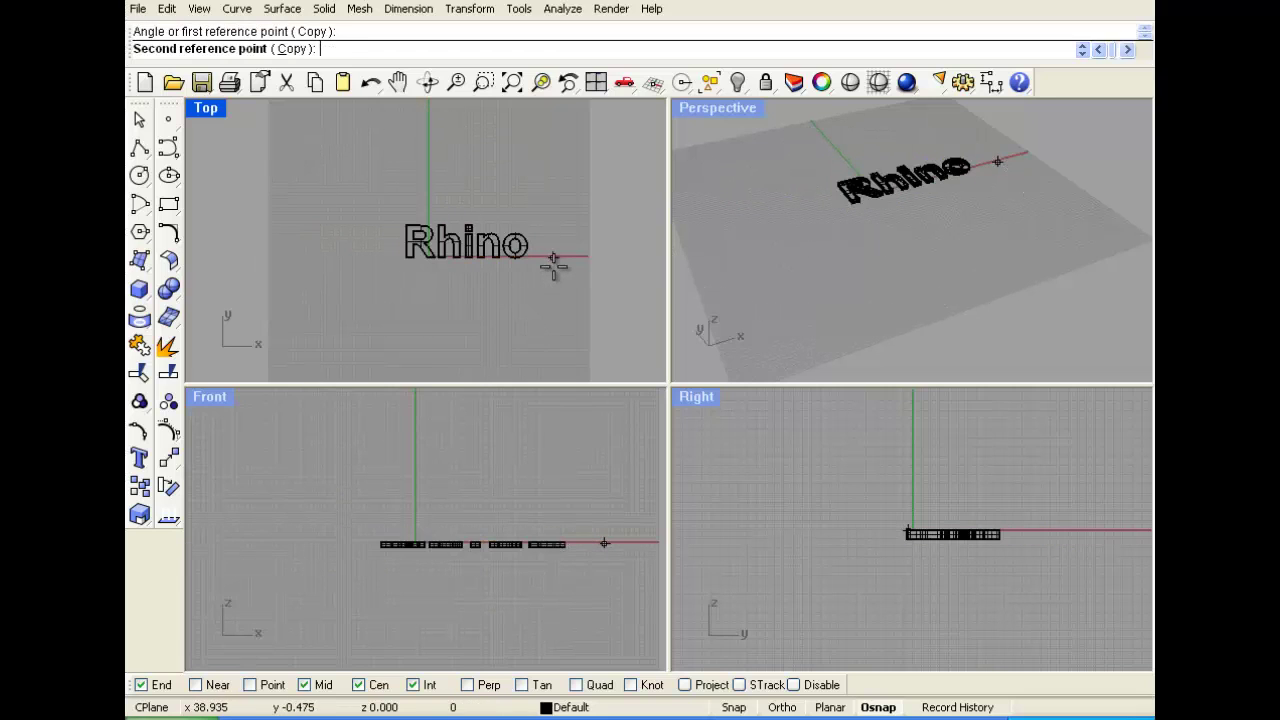
text(15)
key(Return)
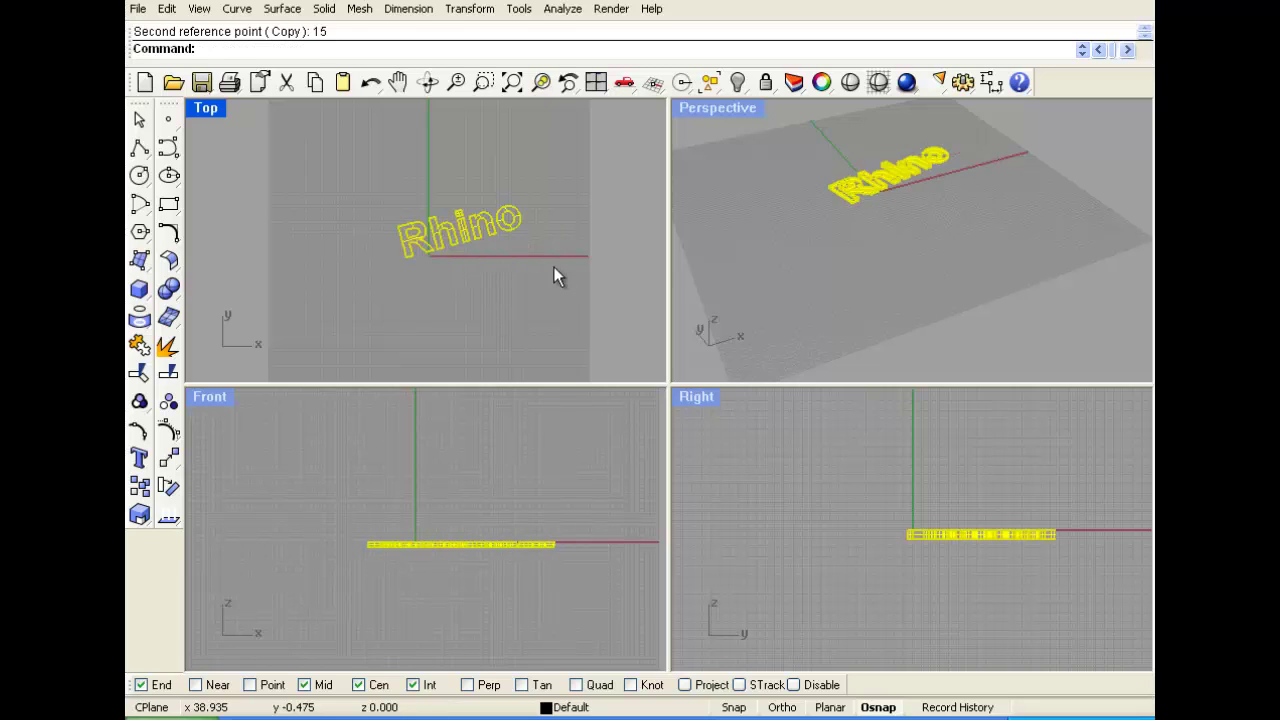
- Undo the 15-degree rotation of the text
scroll(553, 266, up, 3)
scroll(544, 266, down, 1)
key(Escape)
key(ctrl+a)
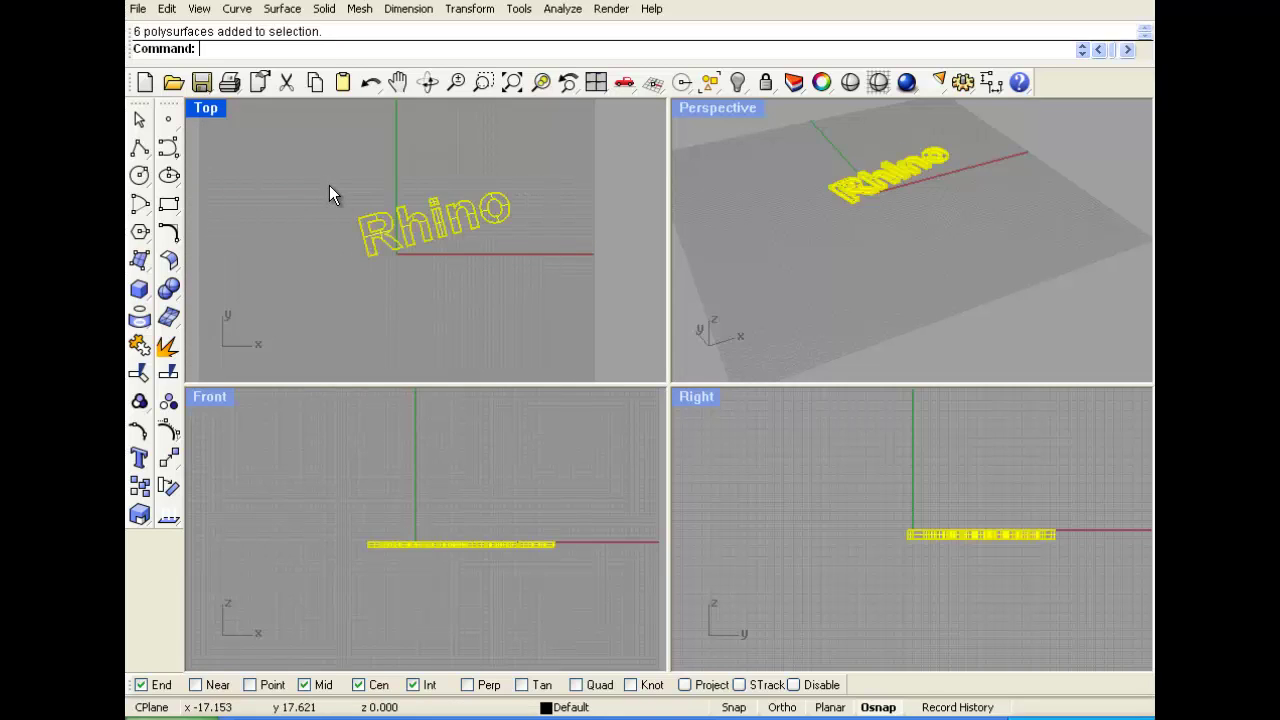
key(ctrl+z)
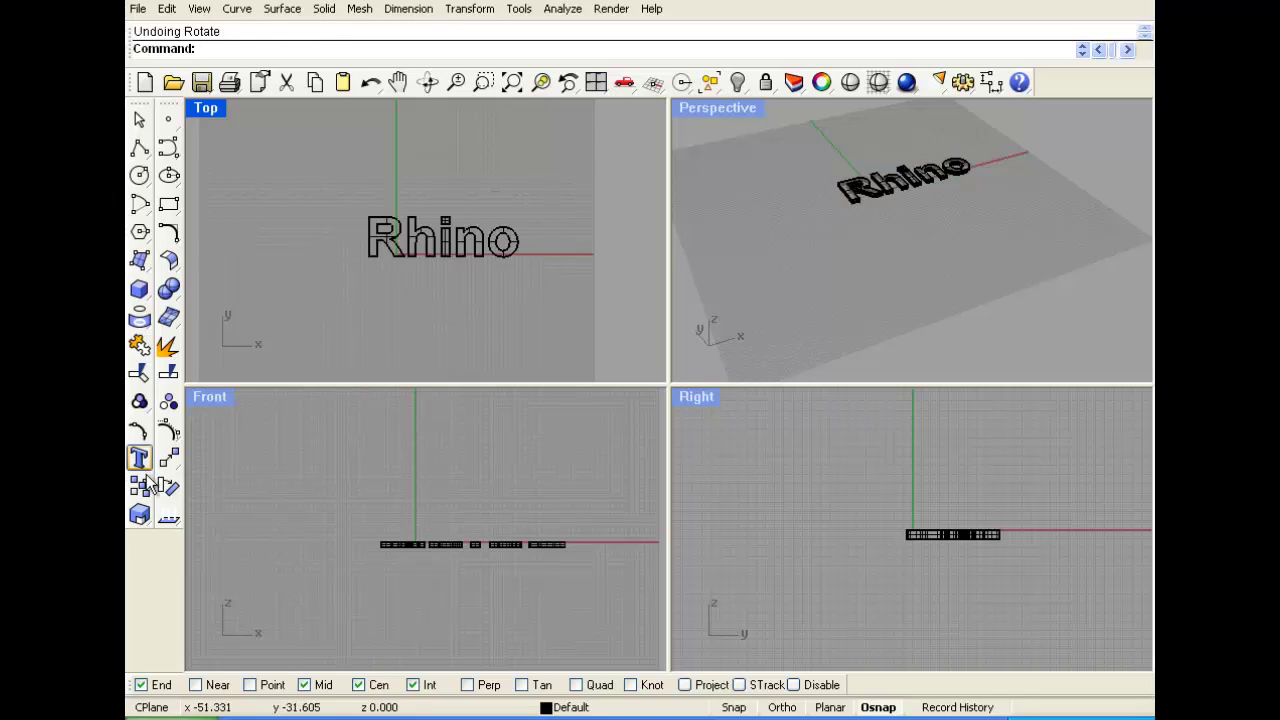
- Enlarge the whole text slightly with the 3D Scale, taking the origin and reference points in the Front view
click(139, 514)
drag(475, 279, 297, 253)
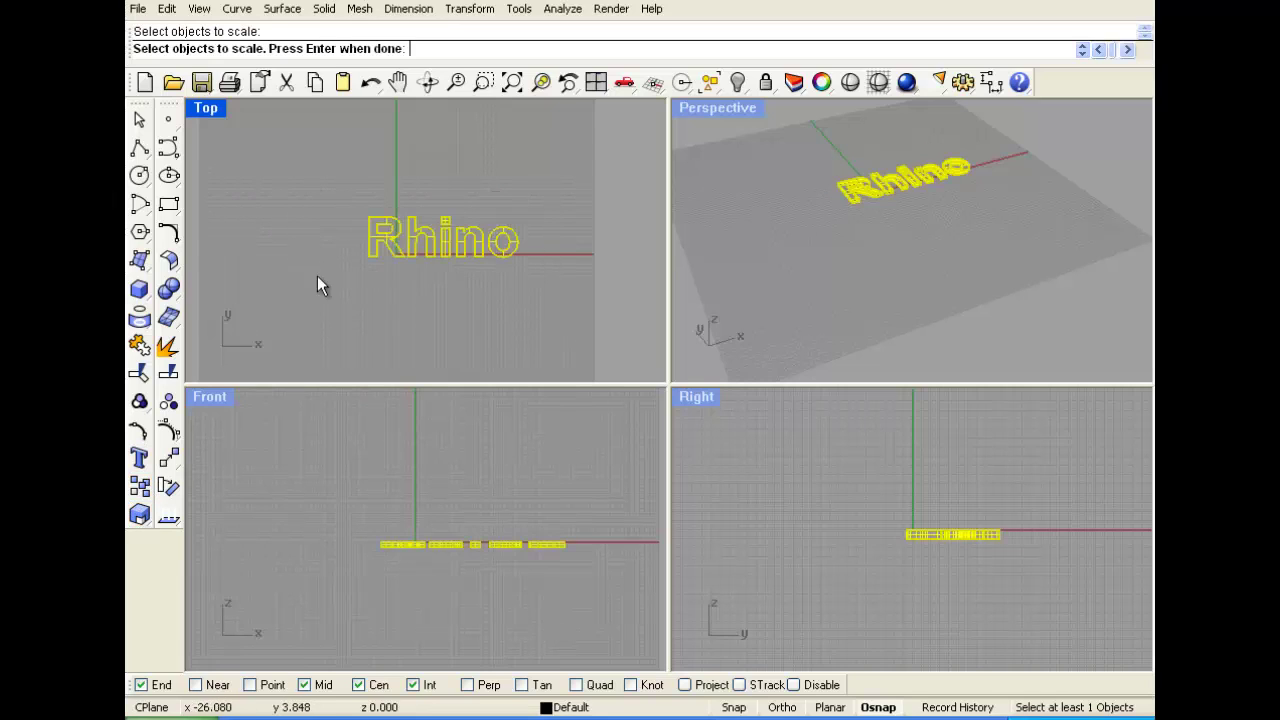
key(Return)
click(452, 543)
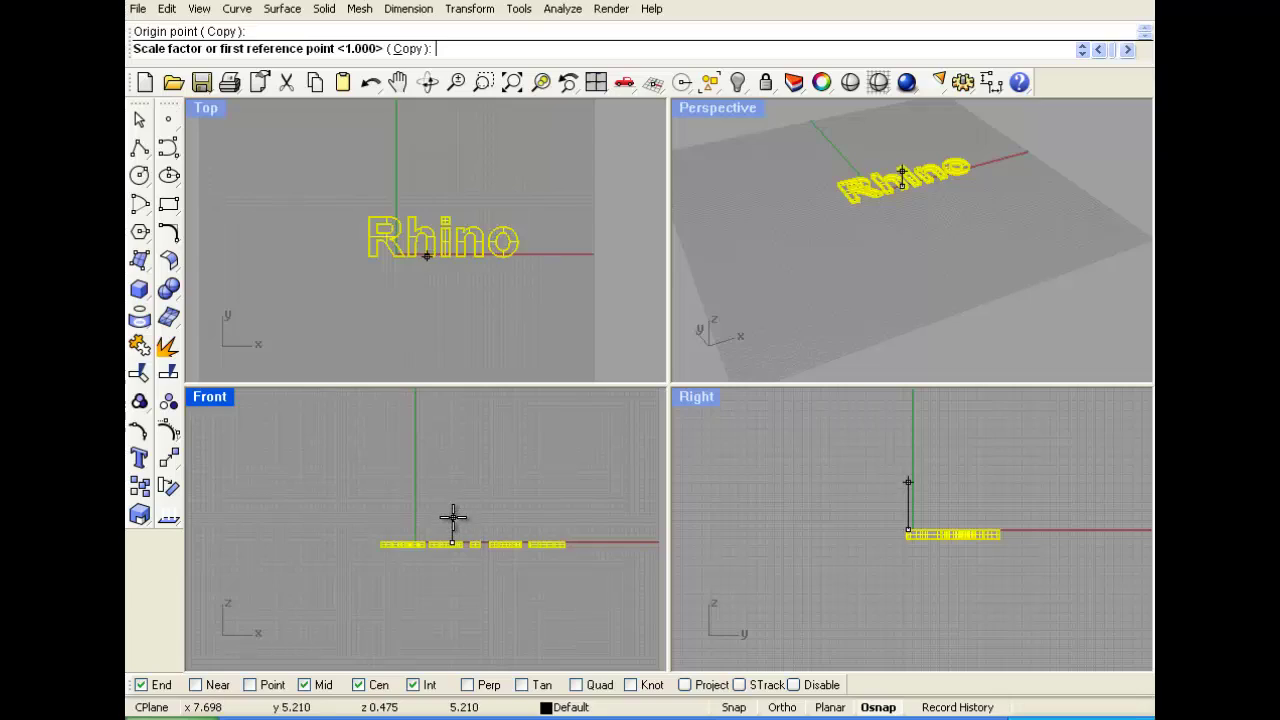
click(454, 522)
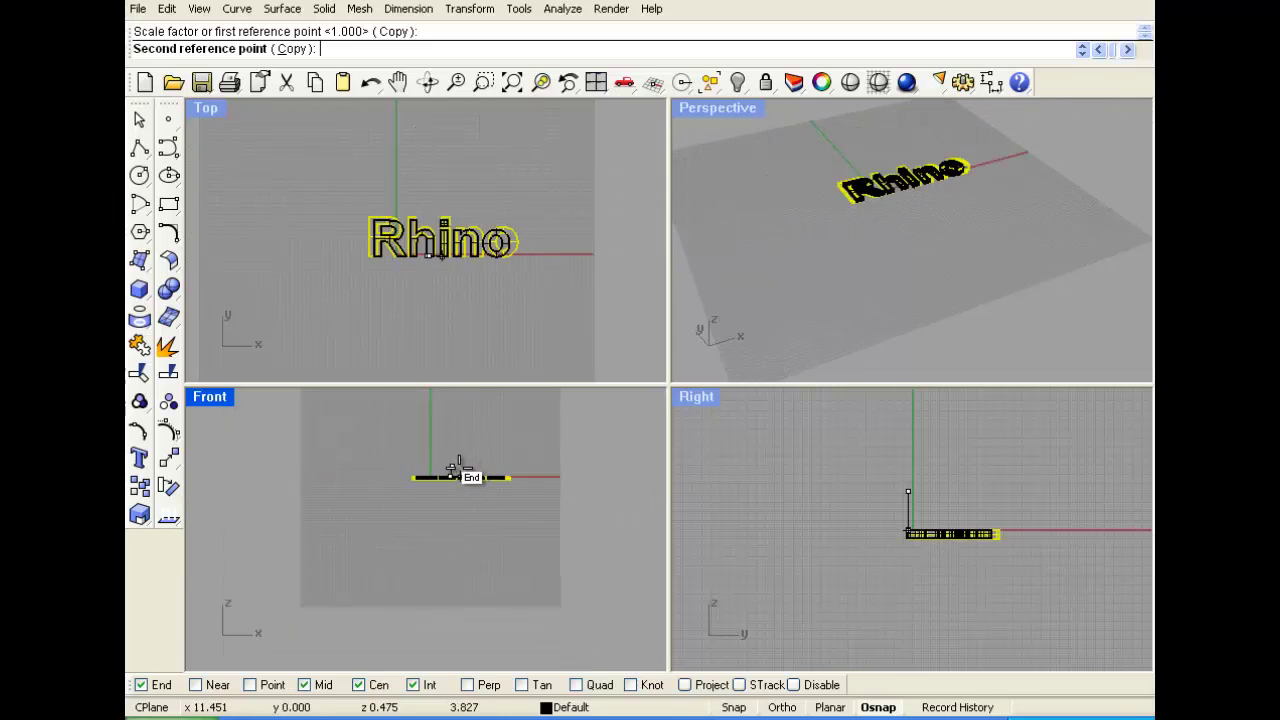
scroll(458, 468, up, 5)
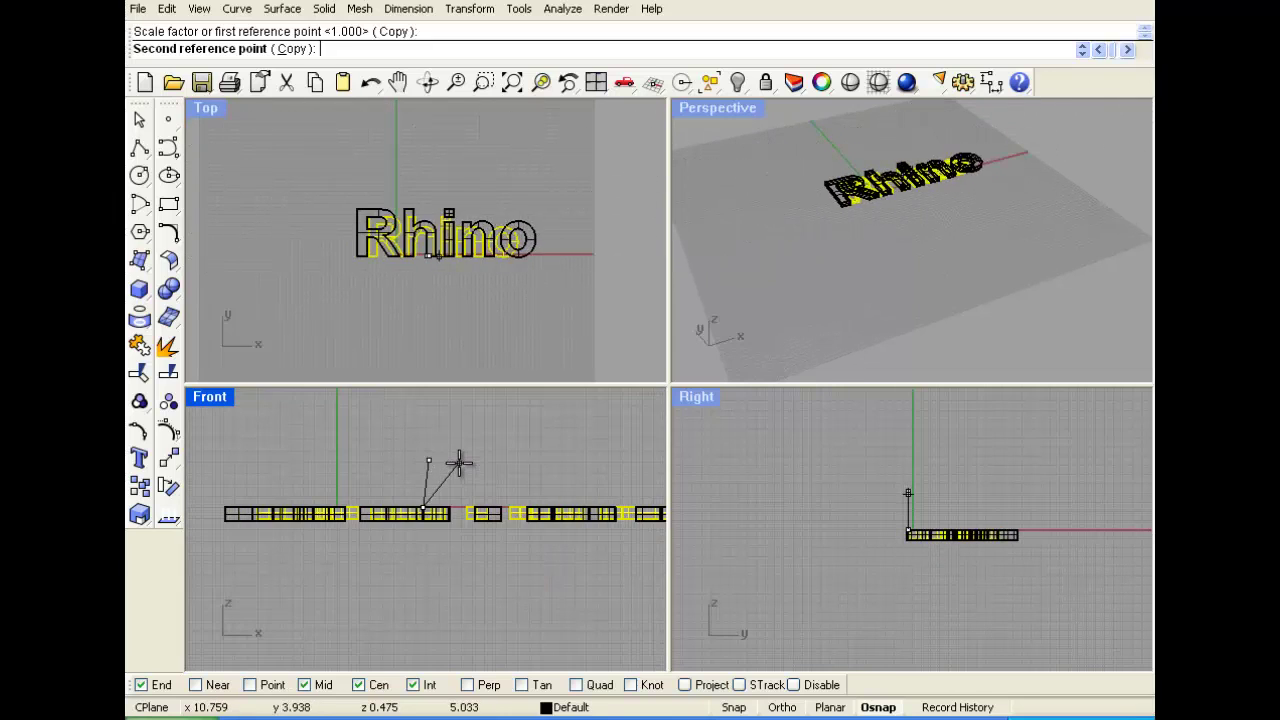
click(458, 462)
- Move the enlarged text in the negative x direction across the y axis in the Top view, keeping all of it selected
click(461, 238)
drag(461, 238, 353, 247)
key(ctrl+z)
key(ctrl+a)
- Try to scale the text with Scale 2D from an origin point just beside the R in the Top view
click(139, 516)
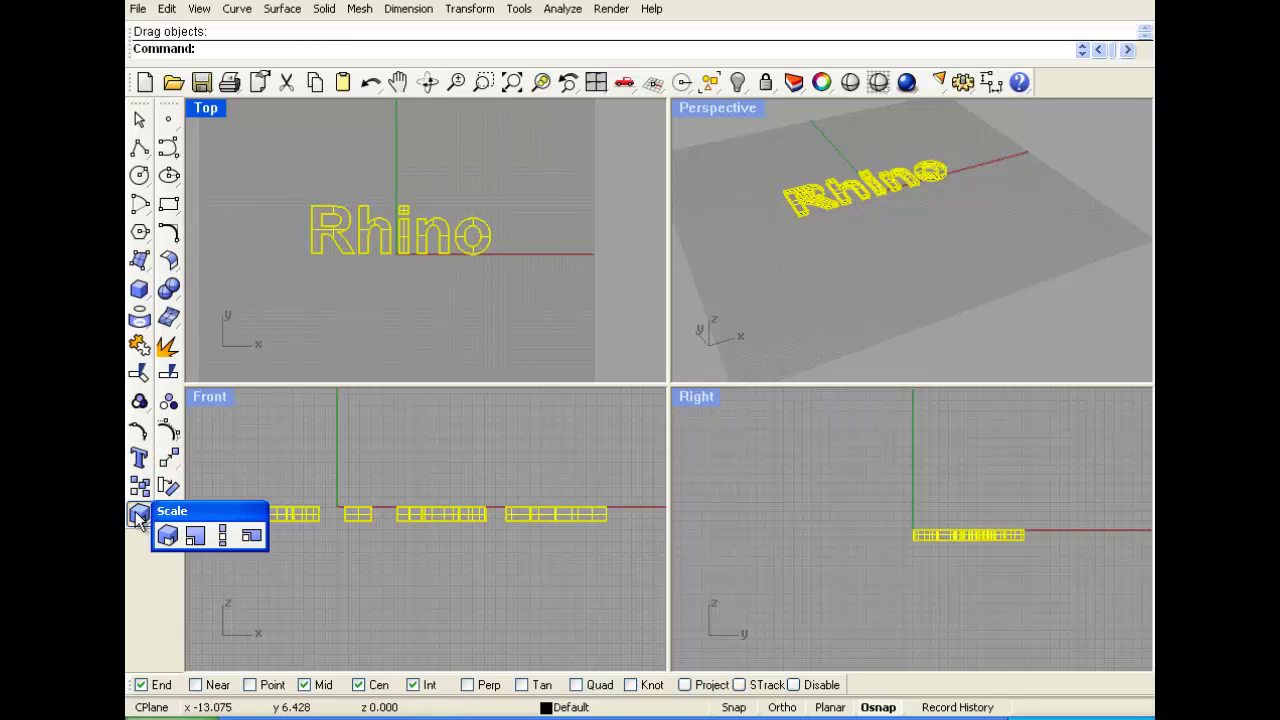
click(195, 538)
click(295, 242)
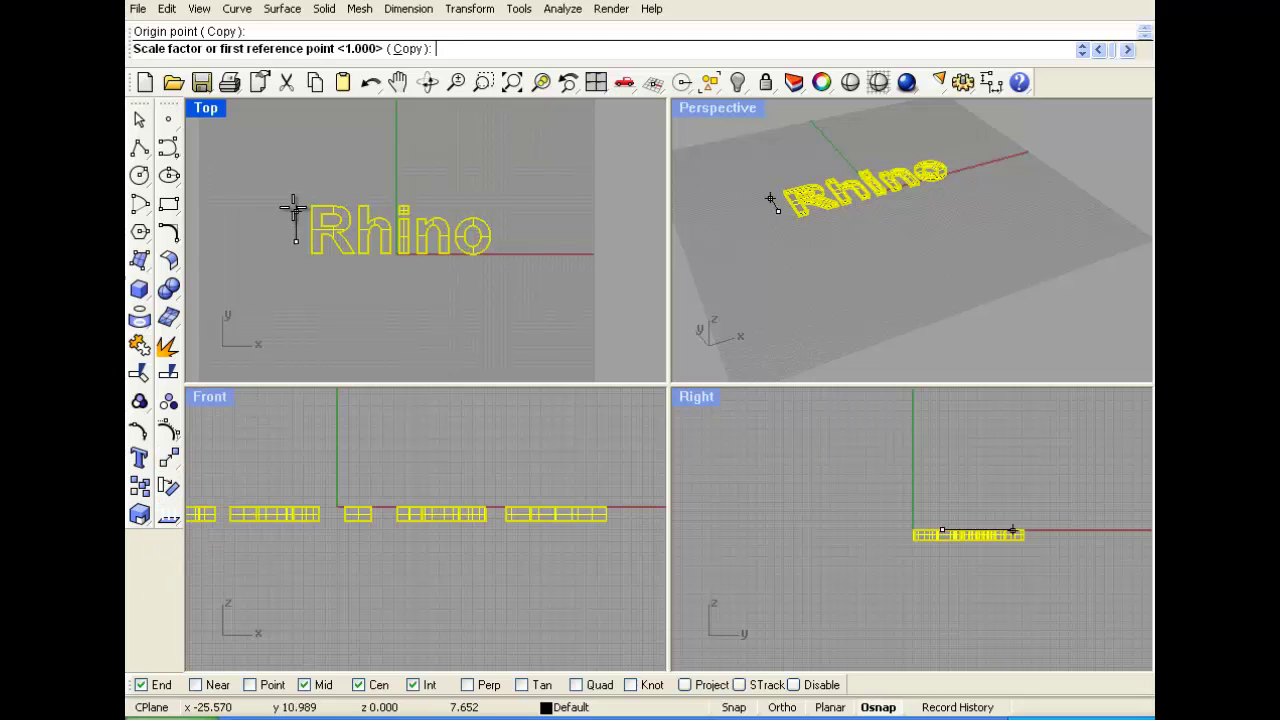
click(290, 200)
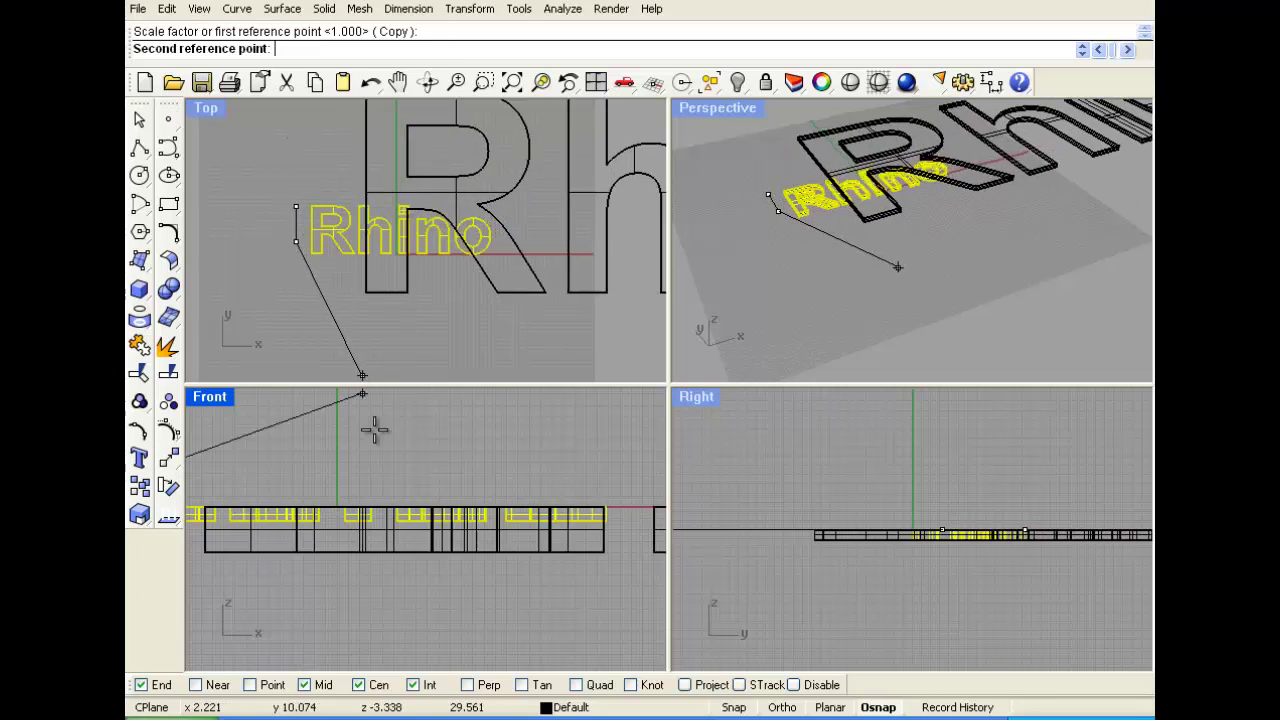
key(Escape)
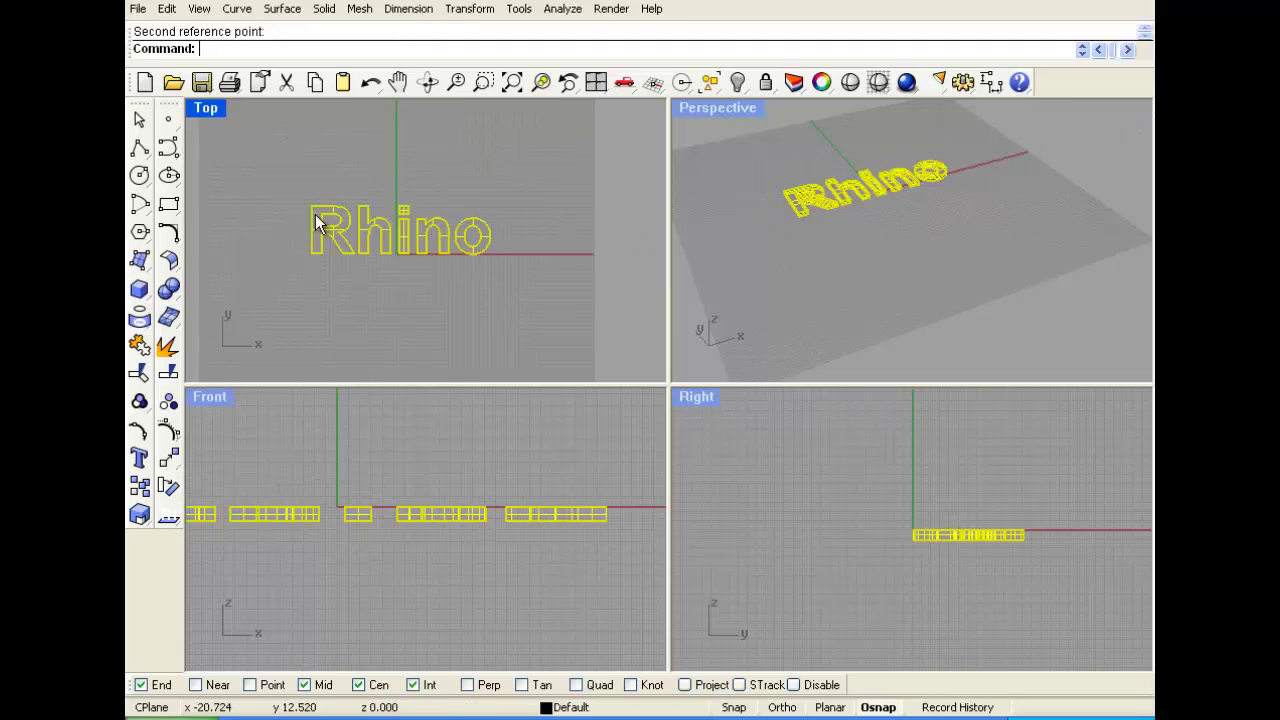
- Try to scale the text with Scale 1D along a diagonal from the lower end point of the R
click(141, 515)
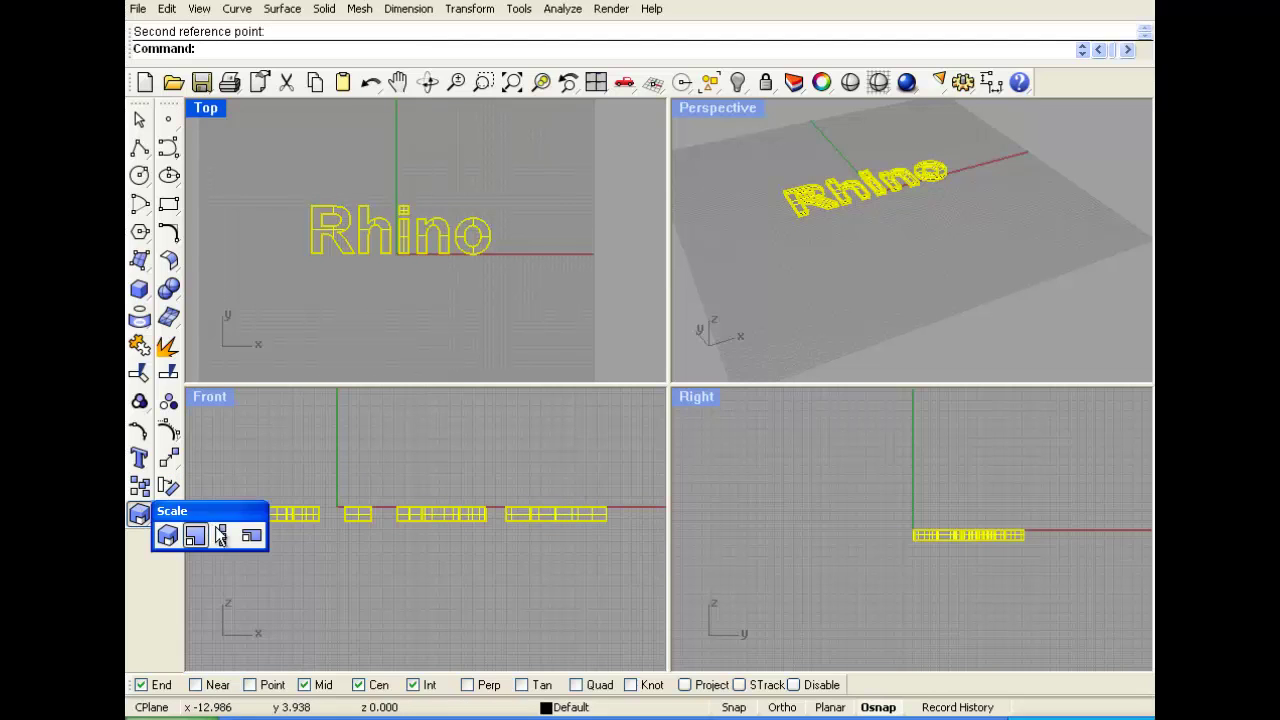
click(212, 533)
click(308, 256)
click(352, 163)
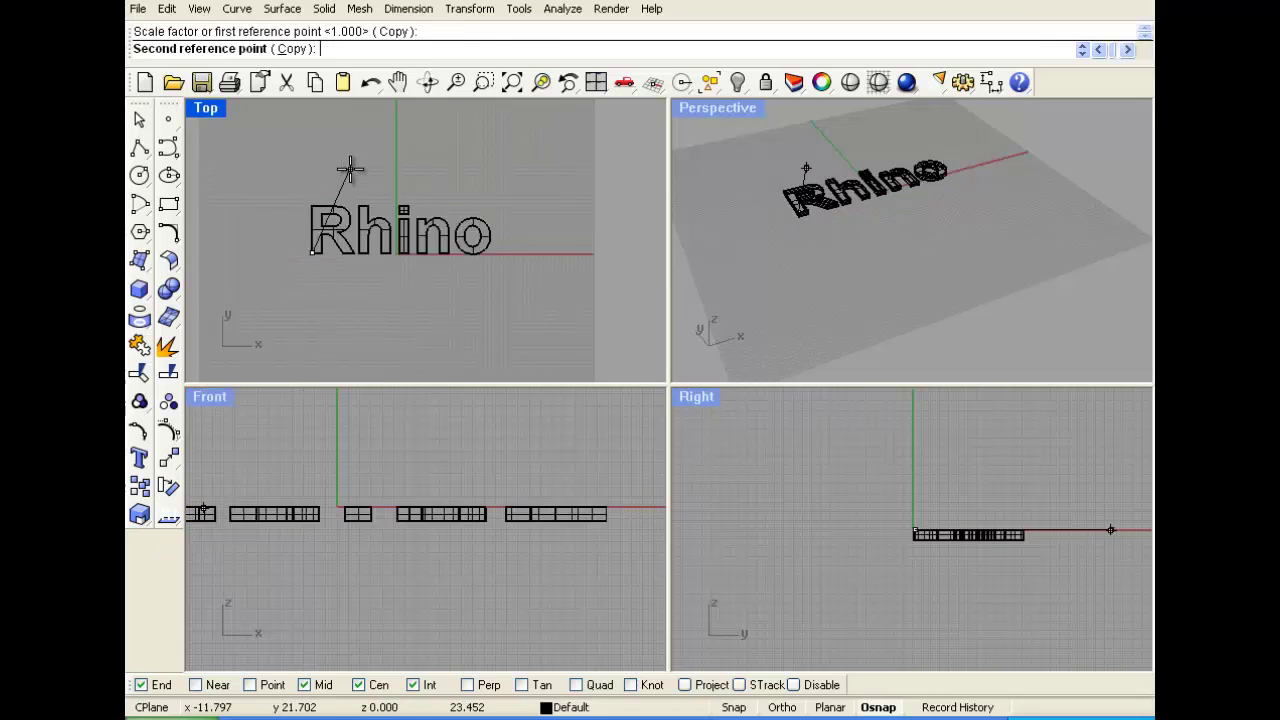
click(368, 167)
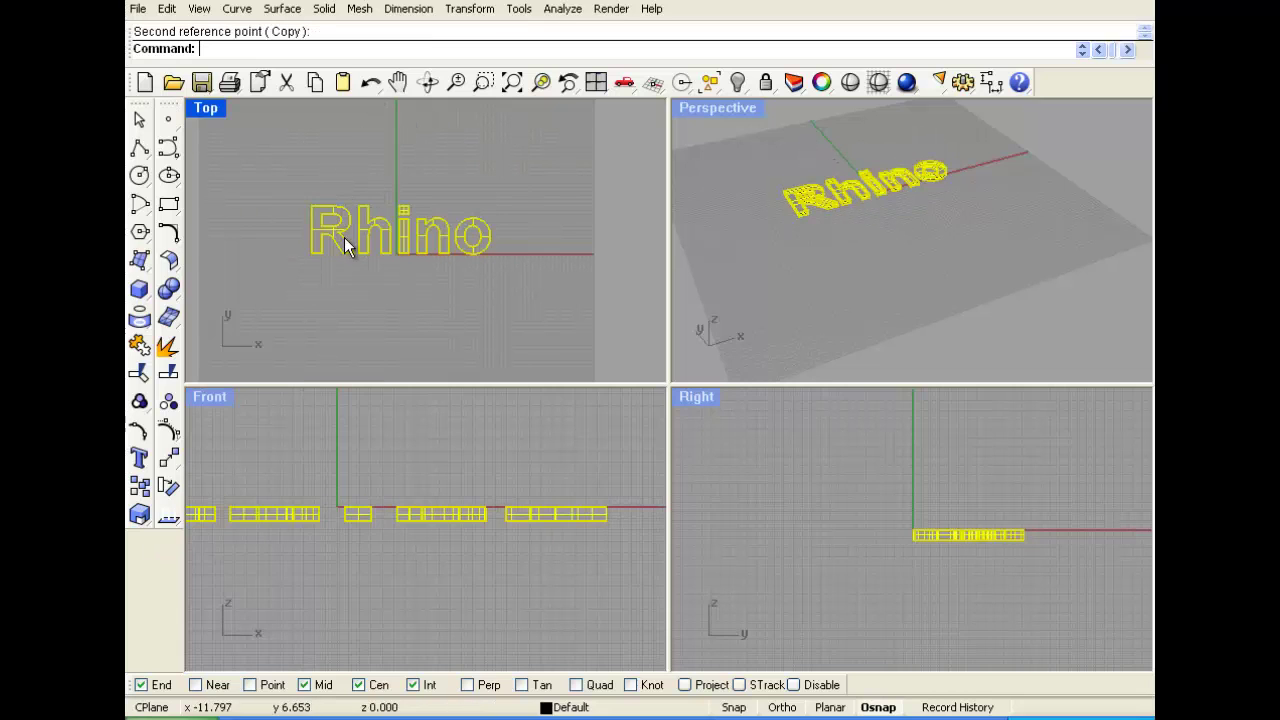
- Stretch the text along the x axis with Scale 1D, starting from the lower end point of the R
key(Return)
click(309, 254)
click(510, 252)
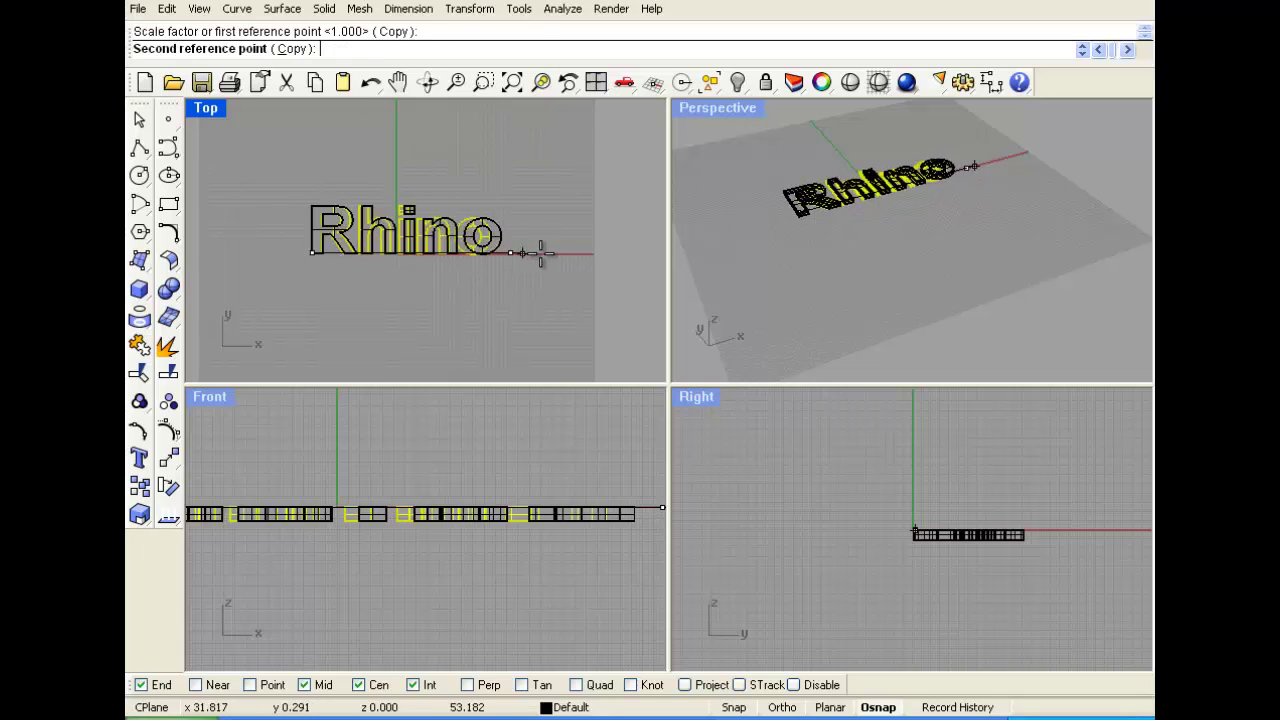
click(536, 259)
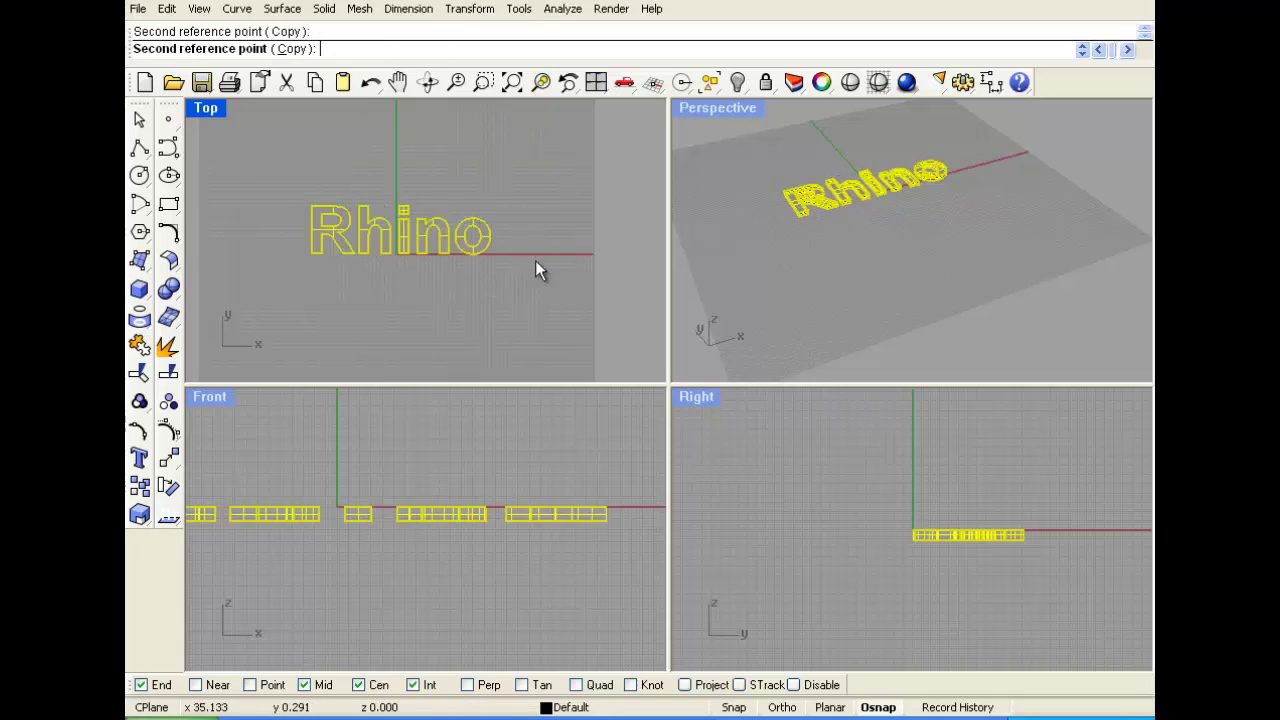
- Scale the text non-uniformly from the foot of the R: narrower in x, taller in y and nearly flat in z
click(150, 514)
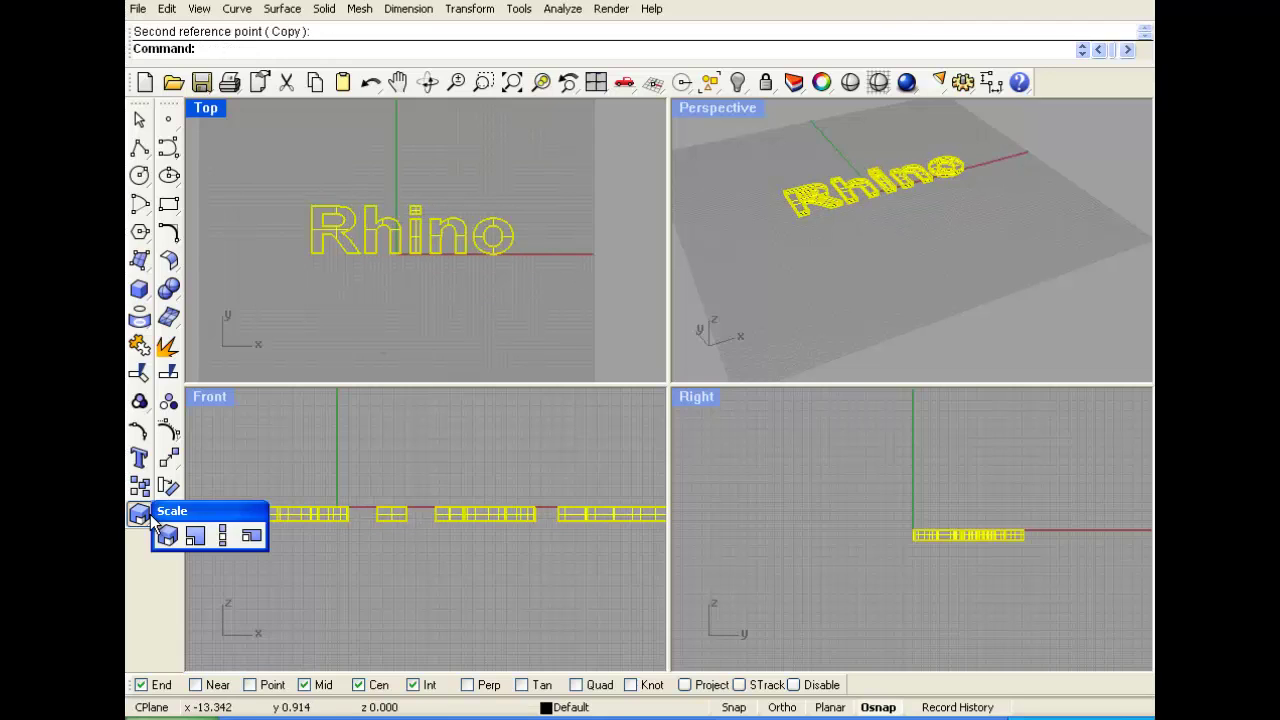
click(250, 537)
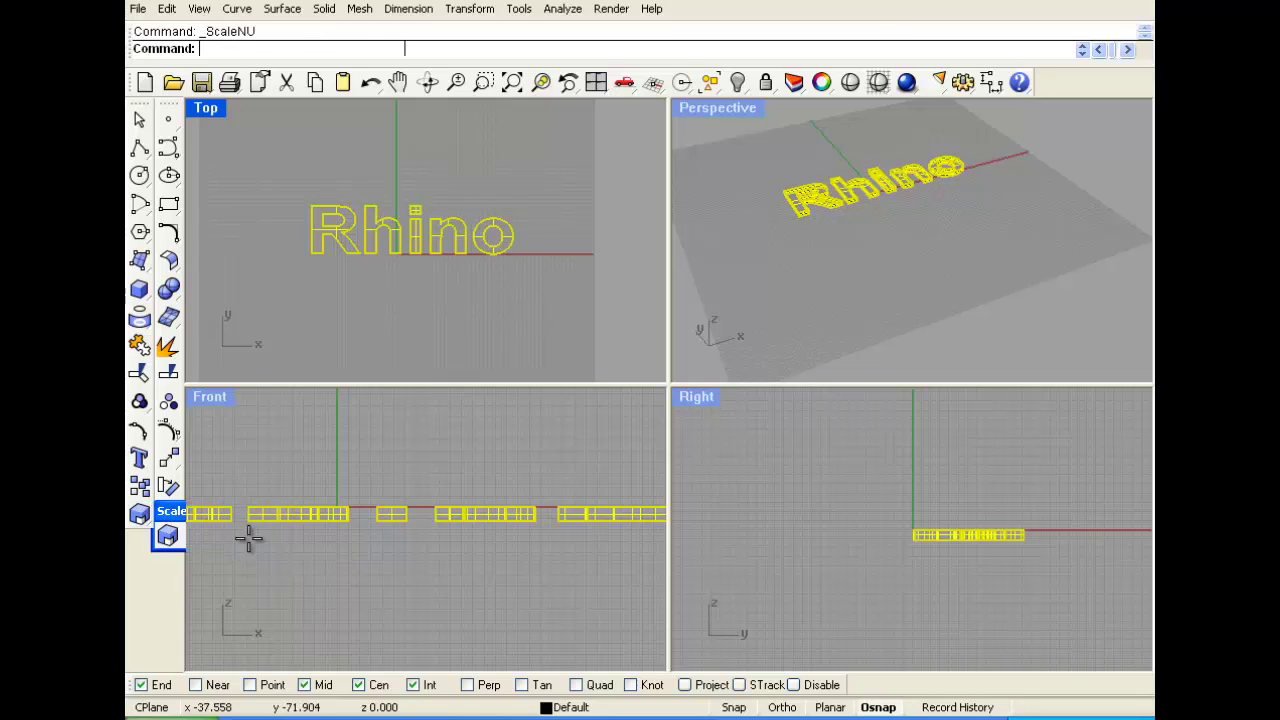
click(311, 258)
click(530, 254)
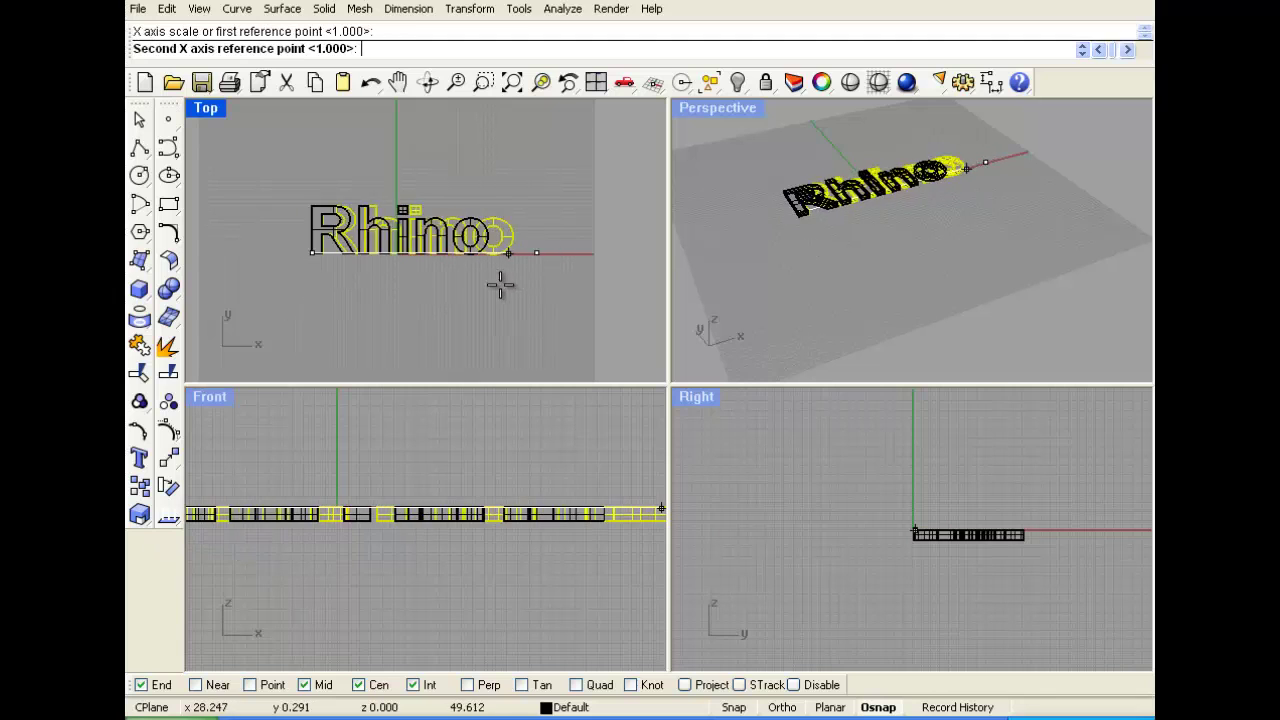
scroll(500, 289, down, 2)
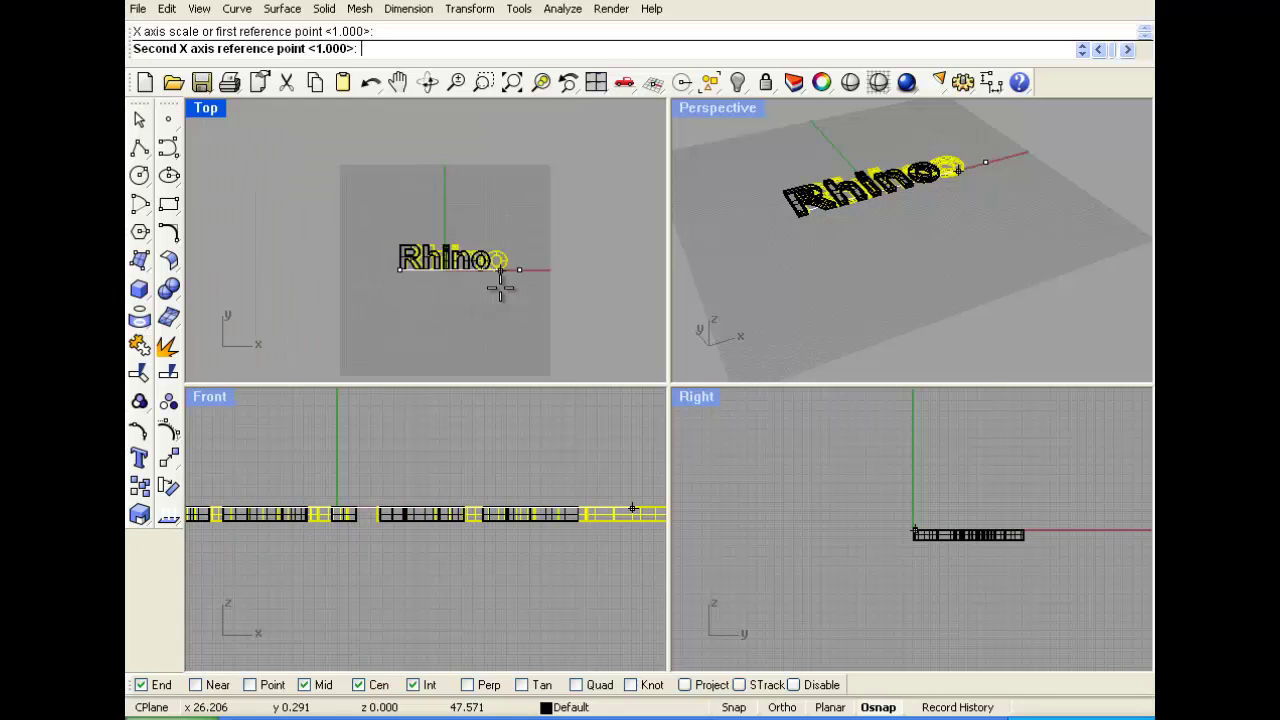
click(434, 206)
click(437, 142)
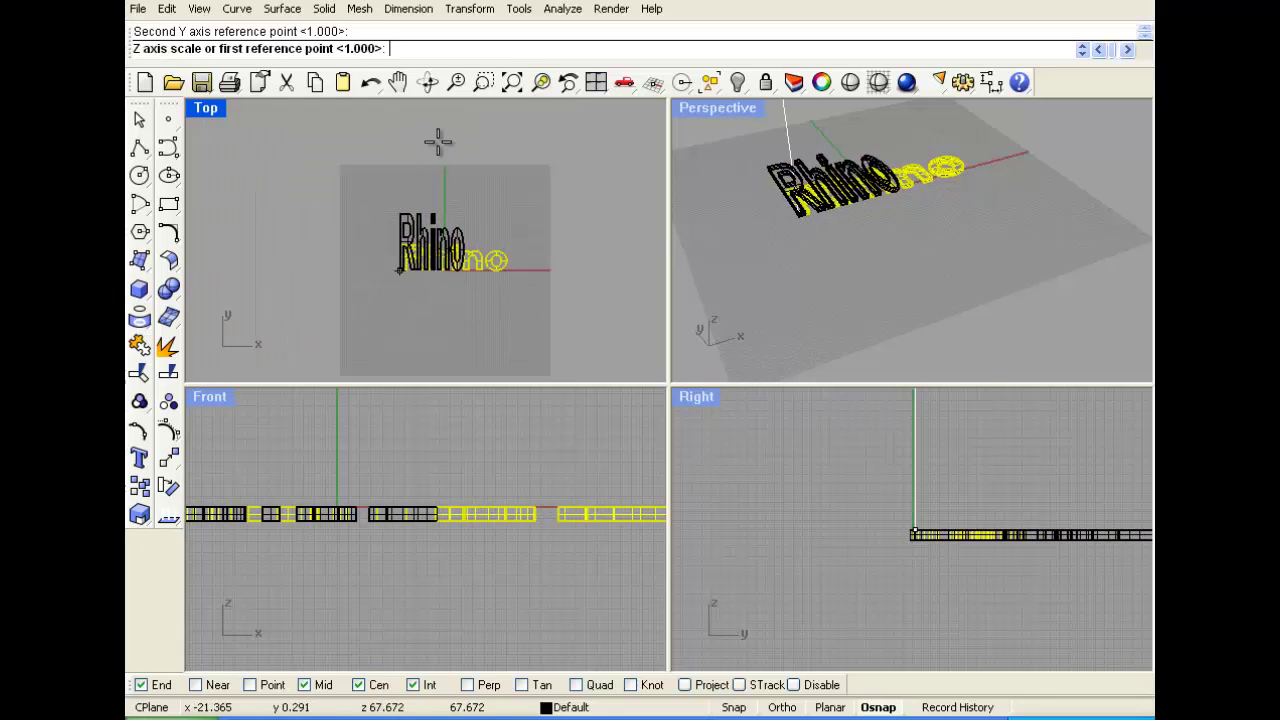
click(802, 239)
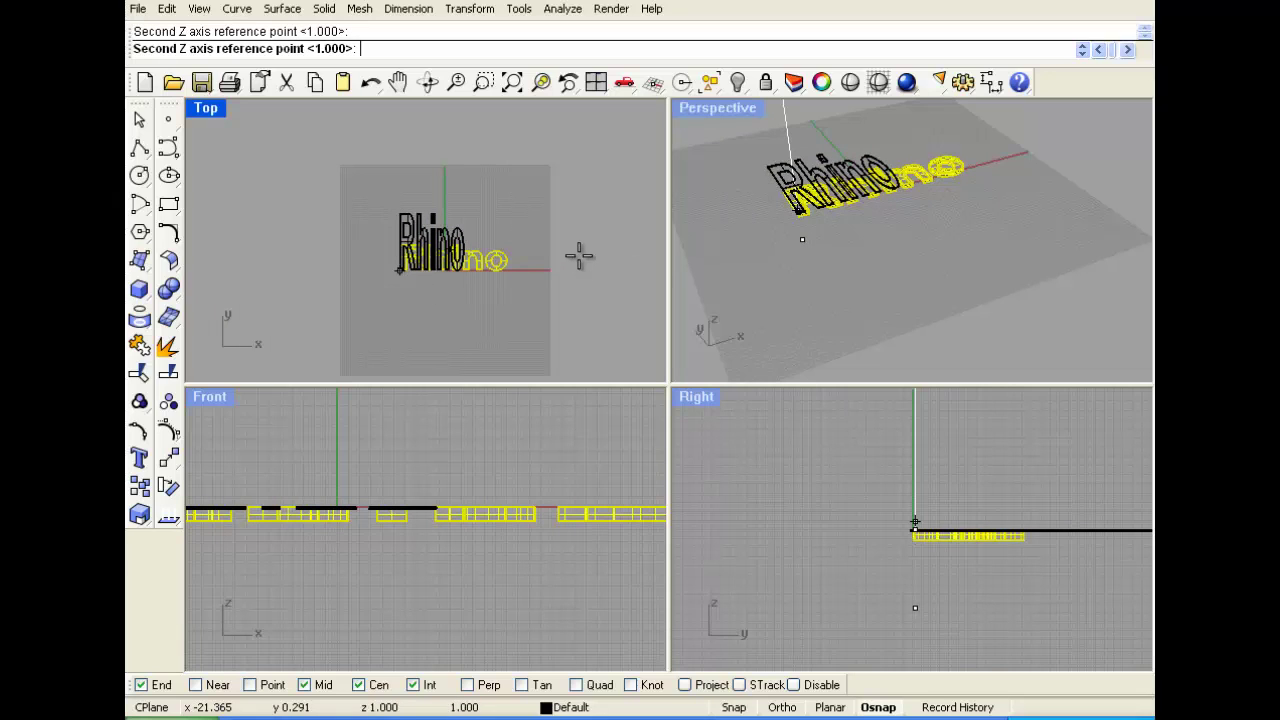
click(439, 475)
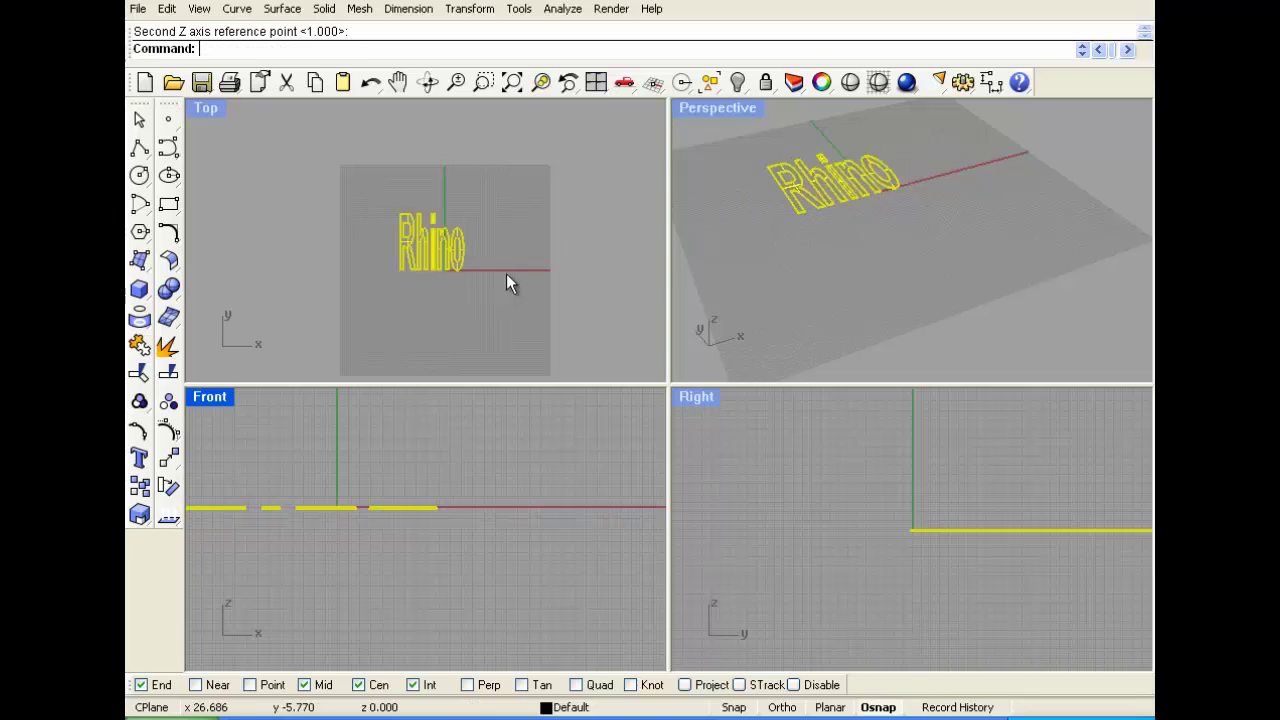
- Deselect the reshaped text, and delete all of it in the Top view
scroll(442, 278, up, 2)
key(Escape)
scroll(504, 227, up, 3)
scroll(495, 173, down, 2)
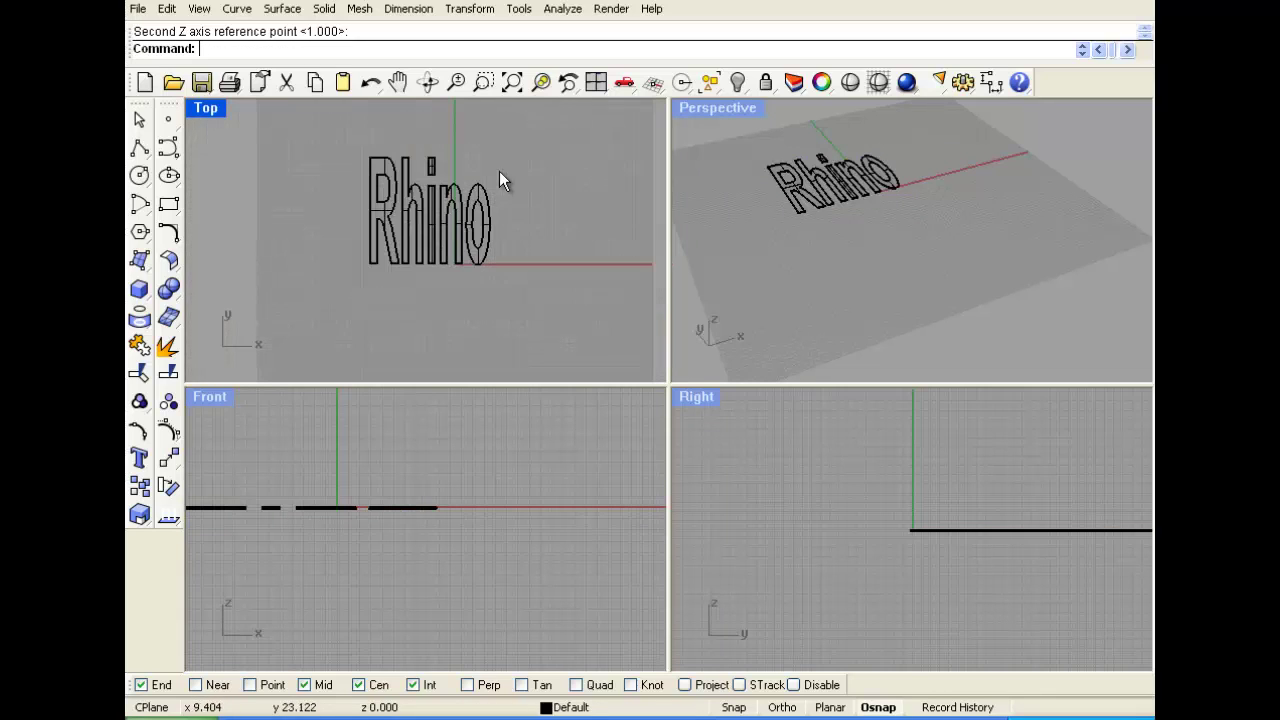
click(372, 262)
key(Delete)
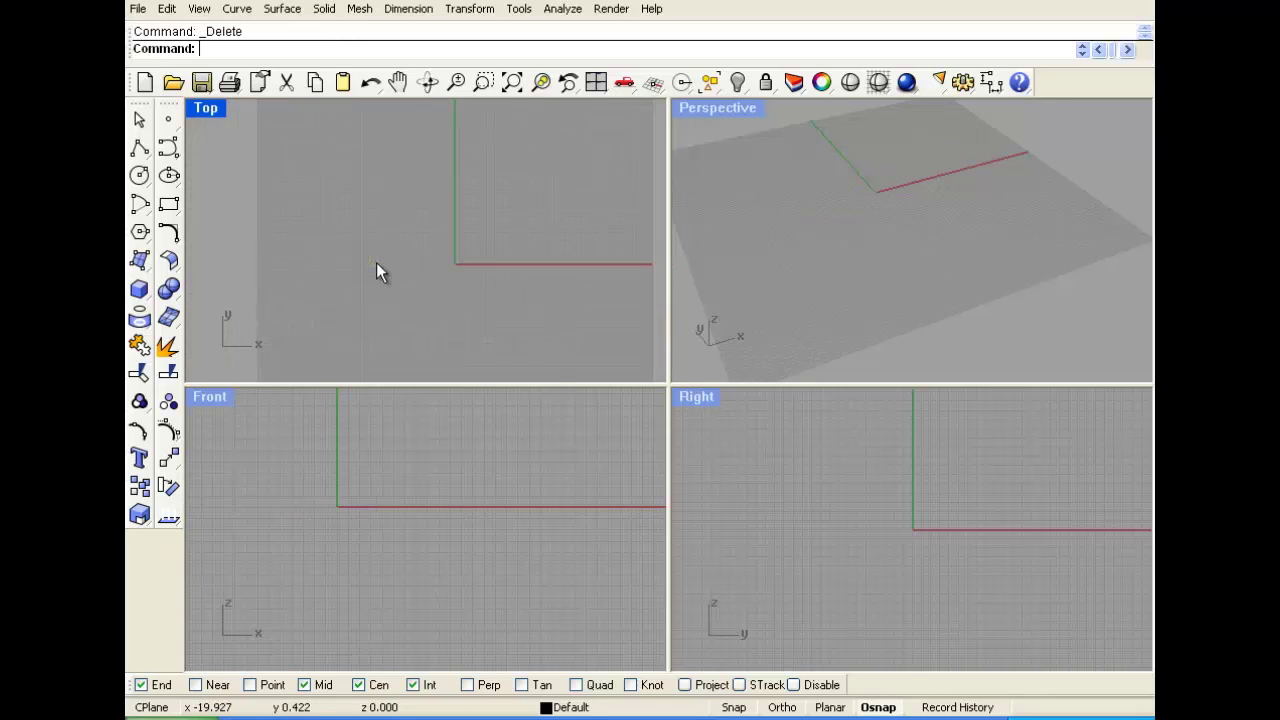